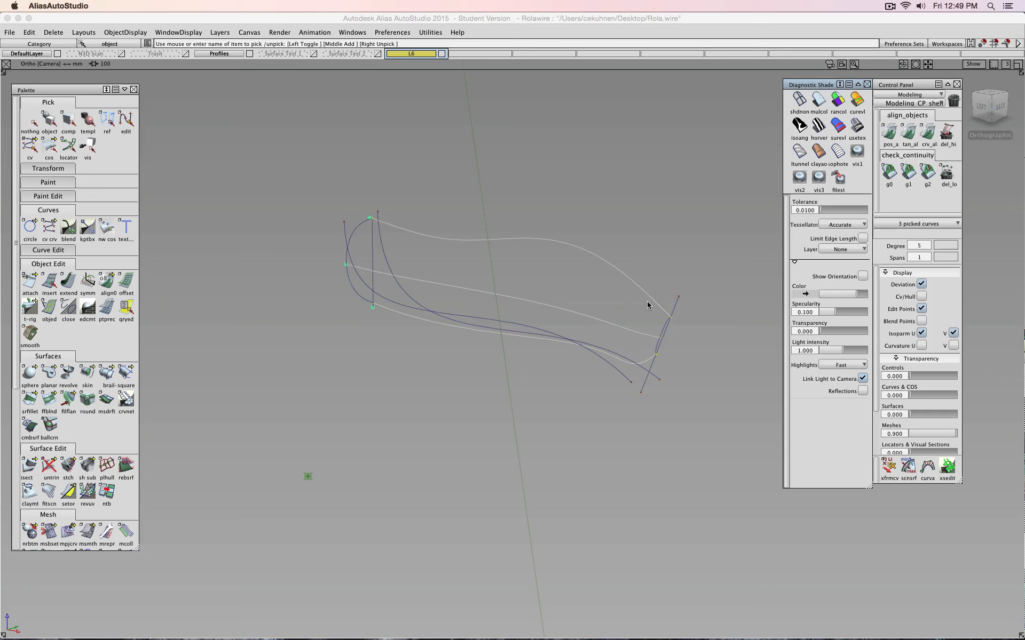
Start the Birail tool for surfacing between the lengthwise profile curves and the two end curves
shift+super+drag(647, 303, 567, 276)
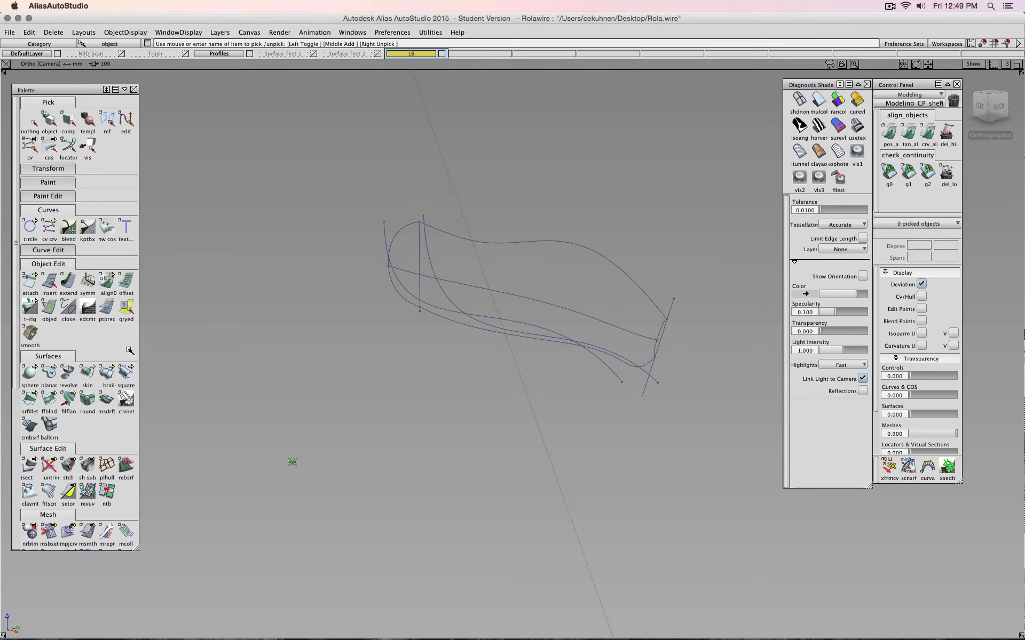
click(109, 374)
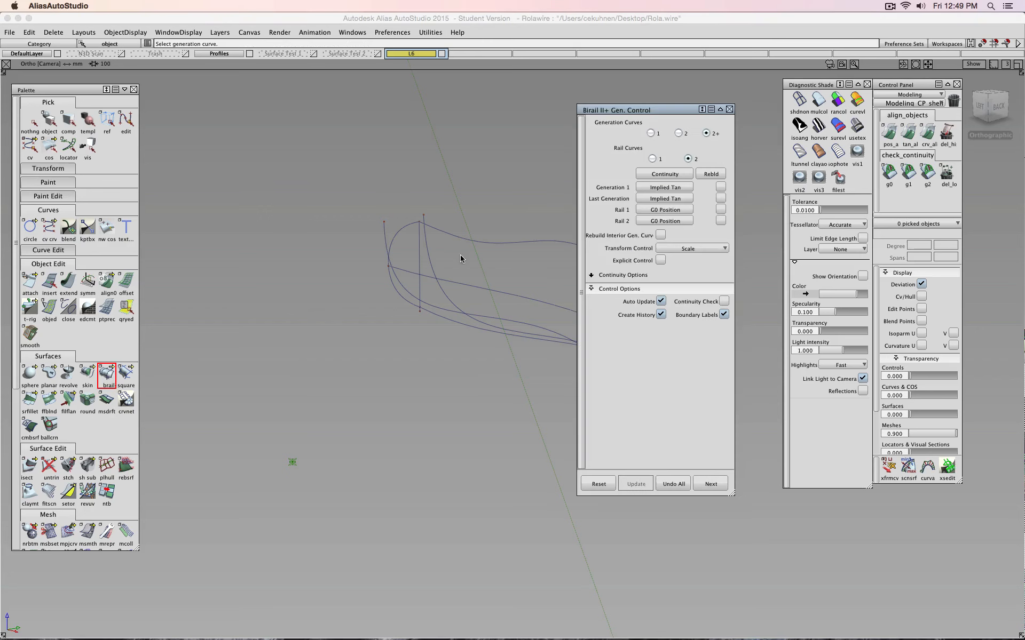
click(477, 244)
click(475, 286)
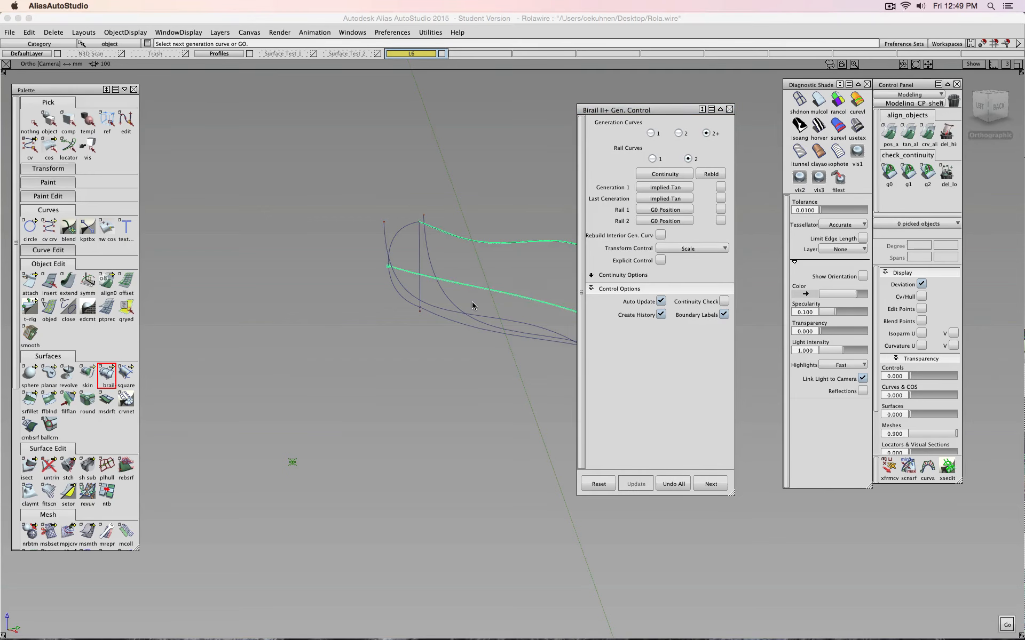
click(466, 333)
click(409, 295)
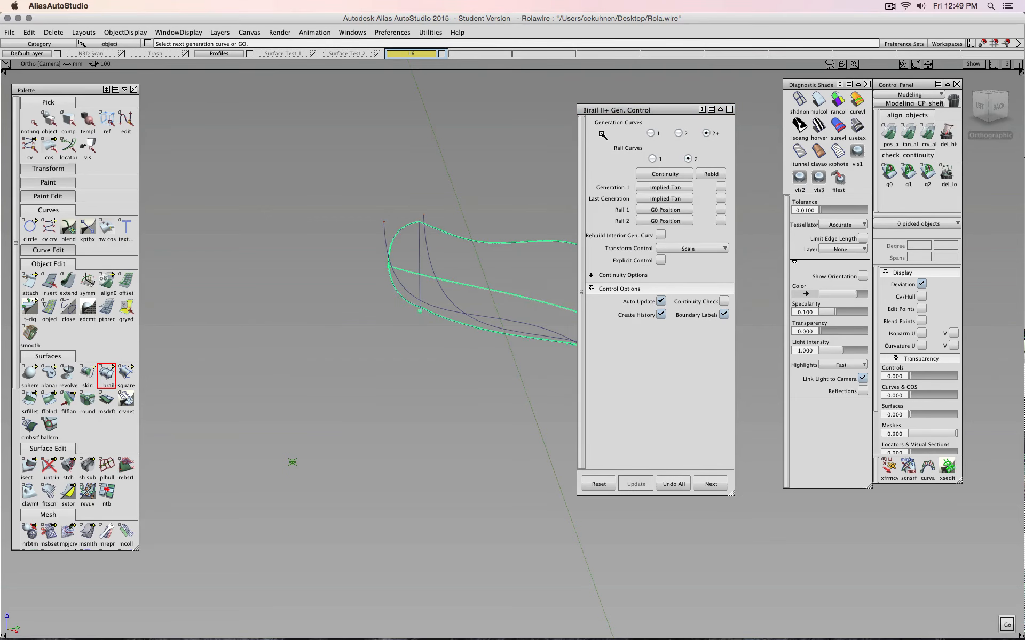
drag(616, 115, 812, 122)
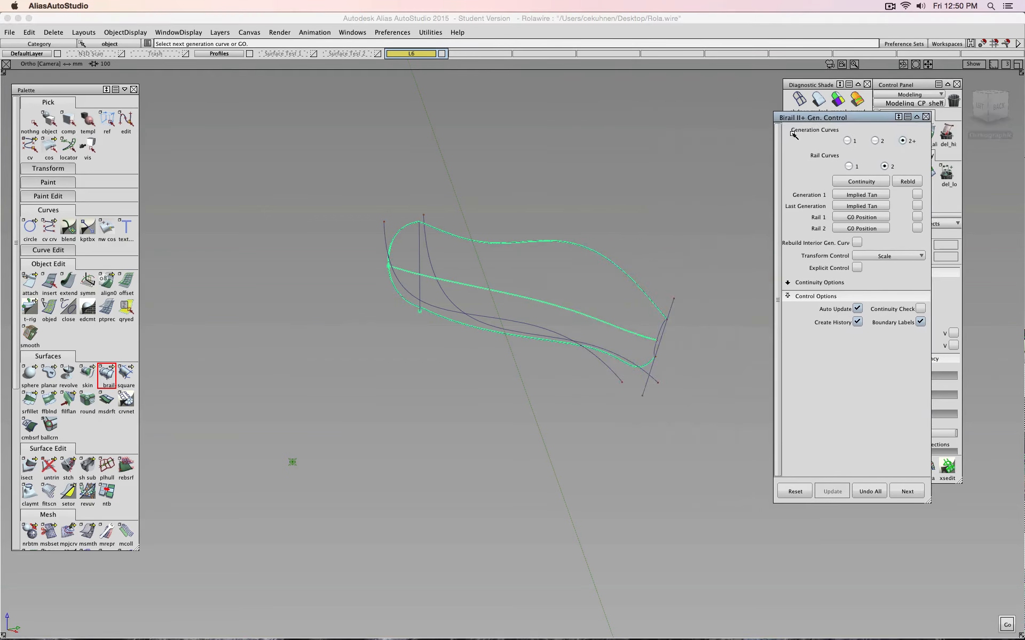
click(659, 334)
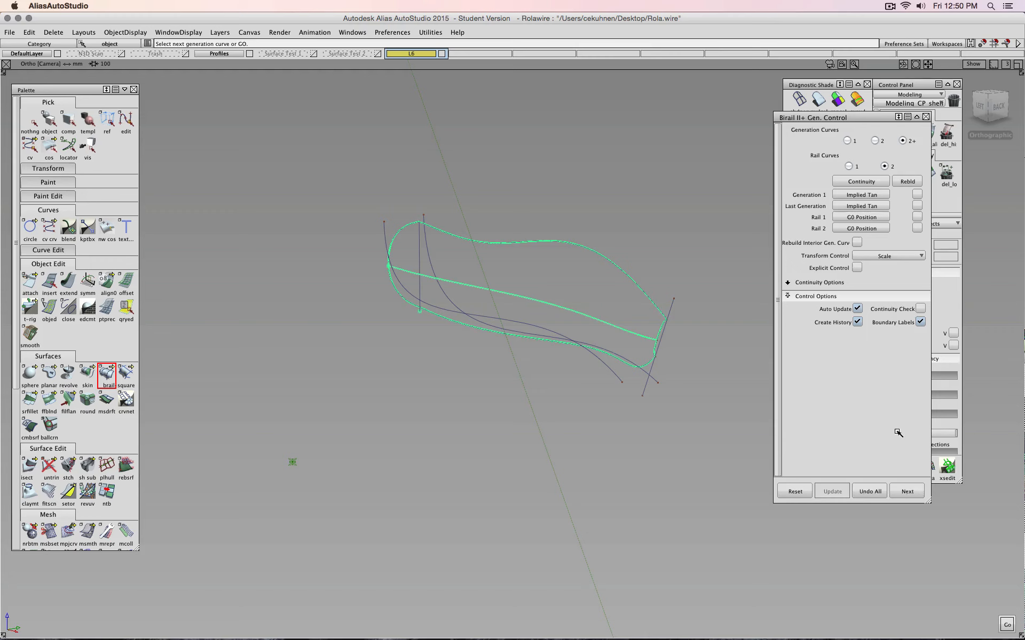
Set Generation 1 and Last Generation continuity to G0 Position and clear the curves picked so far
click(848, 194)
click(849, 207)
click(849, 205)
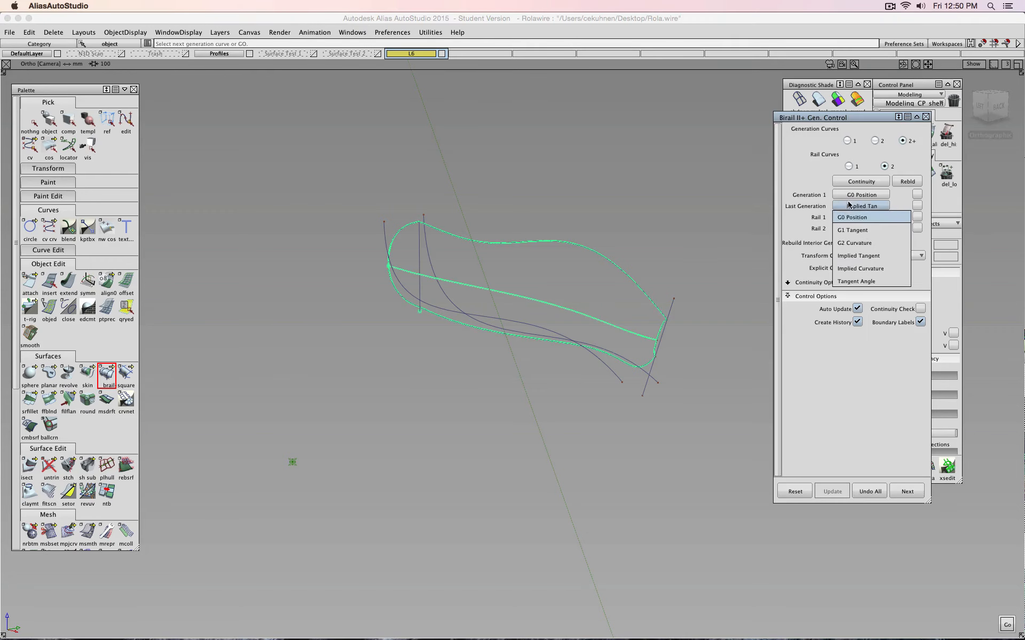
click(851, 216)
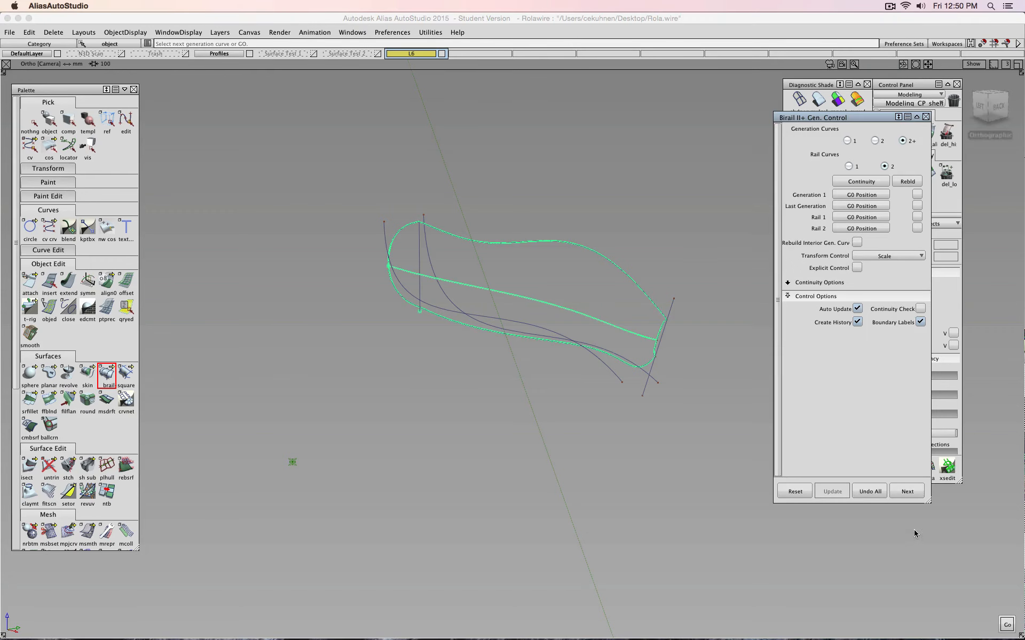
click(907, 492)
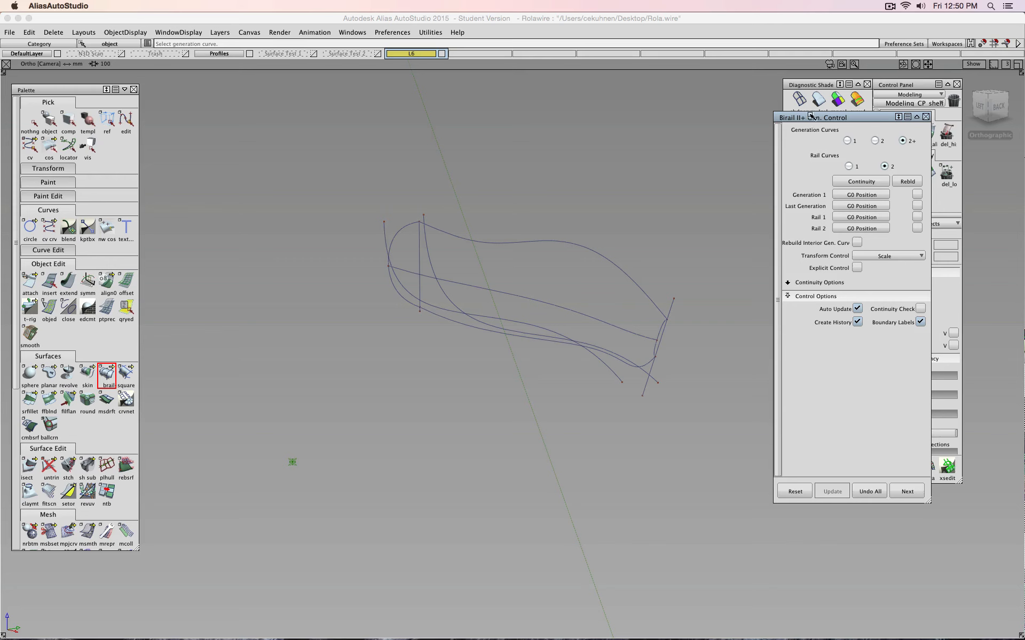
Build a birail surface using the upper, middle and lower lengthwise curves as generation curves and the two end curves as rails
drag(810, 116, 751, 438)
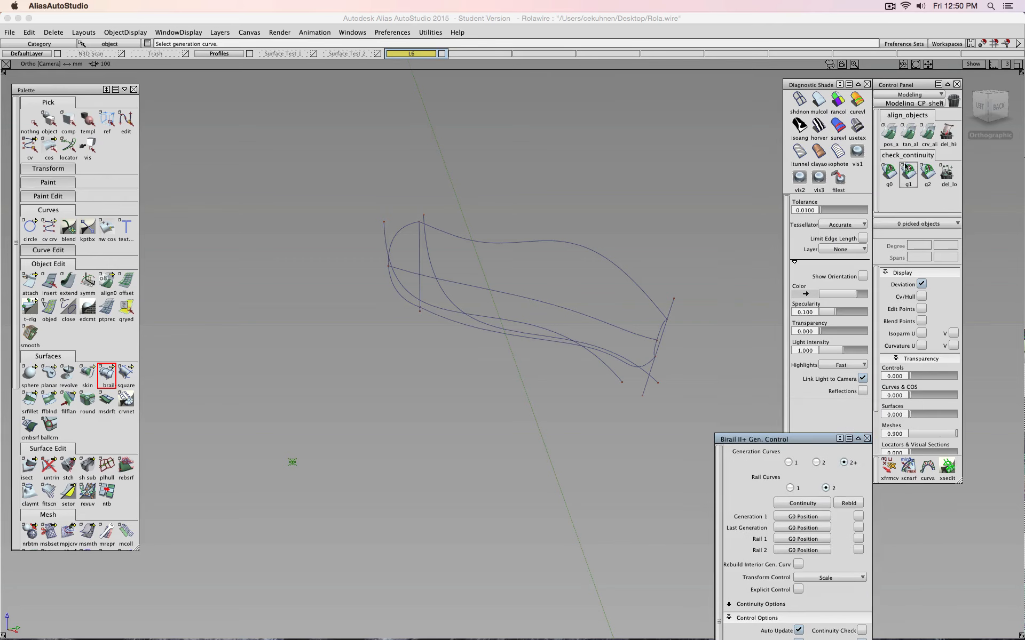
click(848, 127)
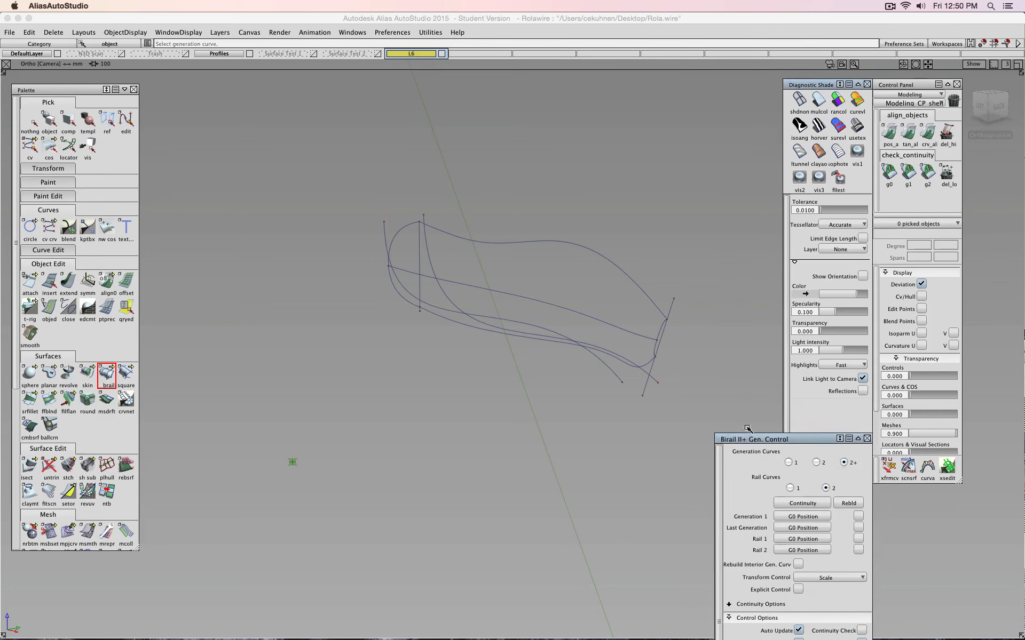
drag(747, 437, 762, 193)
click(530, 244)
click(487, 290)
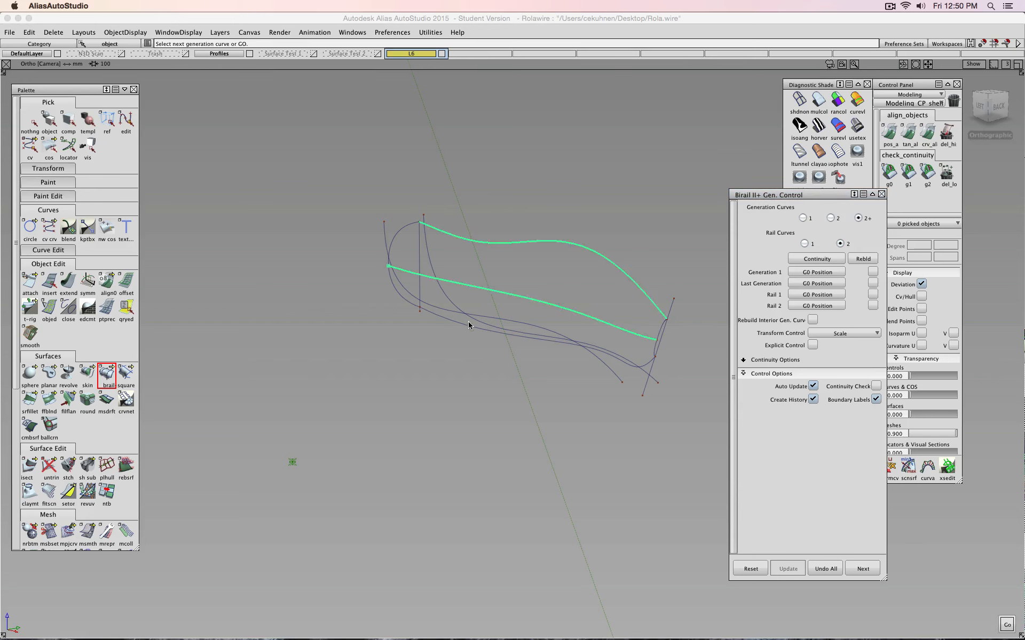
click(457, 325)
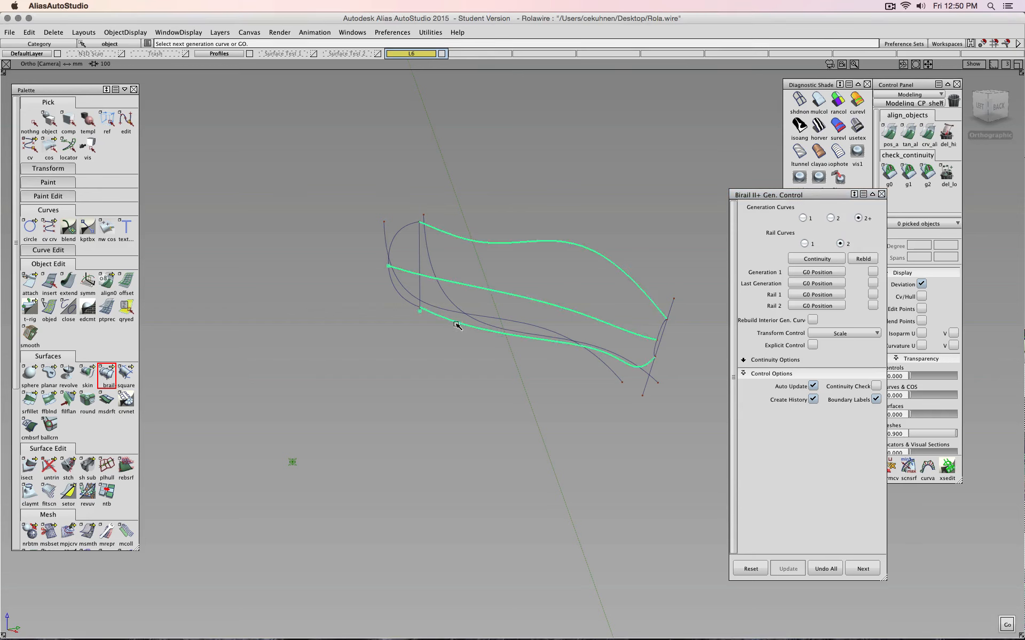
click(397, 237)
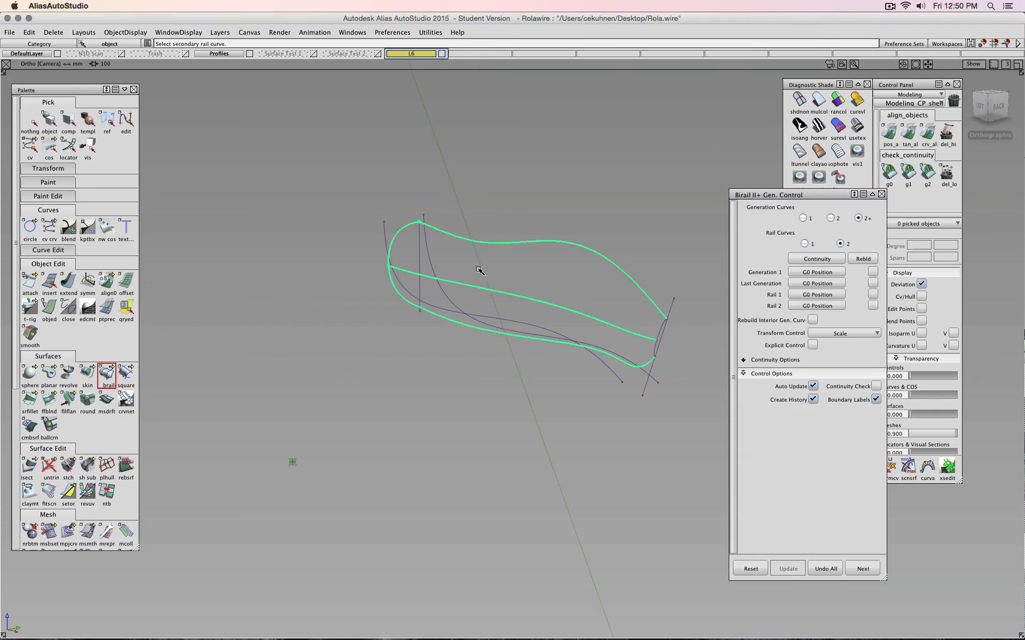
click(657, 327)
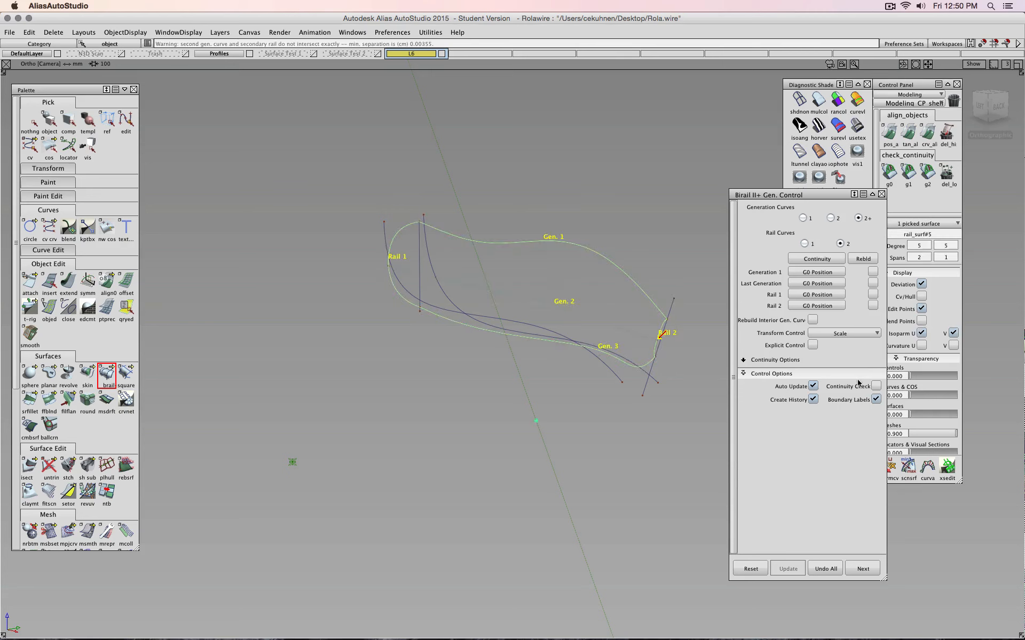
Apply multi-color diagnostic shading to the new surface, close the Birail control window and inspect the shape from the left view
click(819, 102)
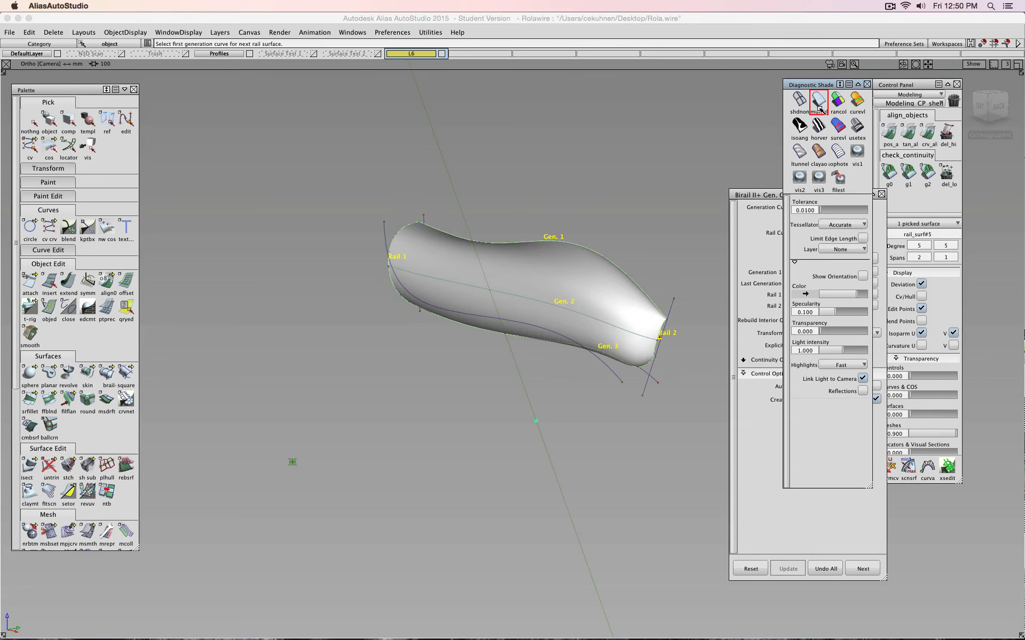
click(764, 232)
click(881, 196)
alt+shift+drag(683, 234, 809, 209)
ctrl+shift+drag(466, 187, 467, 163)
click(986, 105)
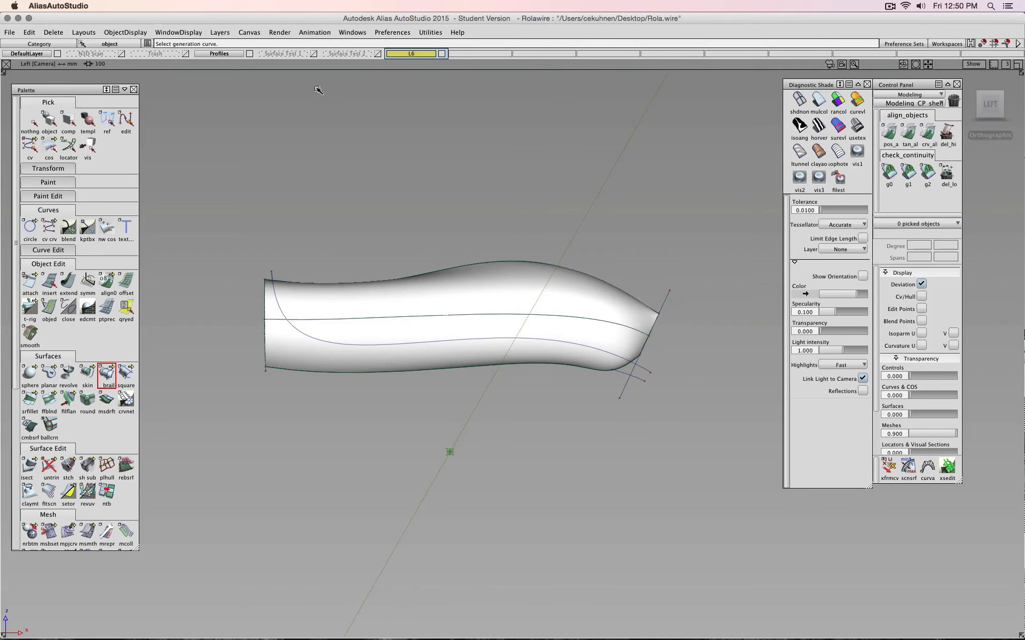
Show the N3D Scan layer and compare the birail surface with the scan around the slanted end
click(122, 54)
alt+shift+drag(649, 331, 825, 249)
alt+shift+drag(332, 591, 660, 415)
ctrl+shift+drag(619, 210, 602, 227)
click(469, 207)
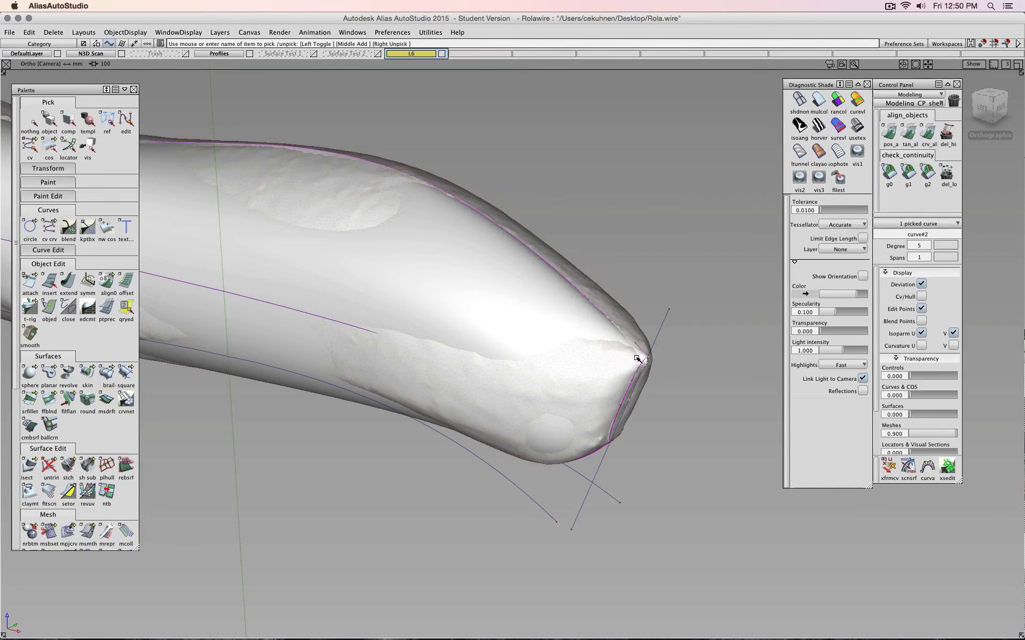
alt+shift+drag(650, 411, 602, 498)
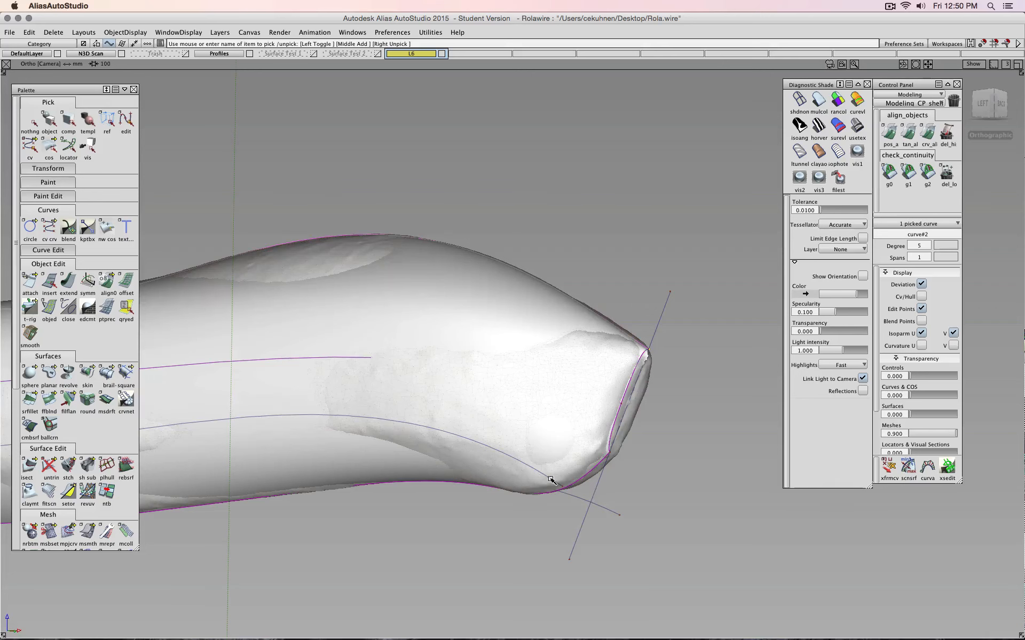
alt+shift+drag(622, 444, 358, 294)
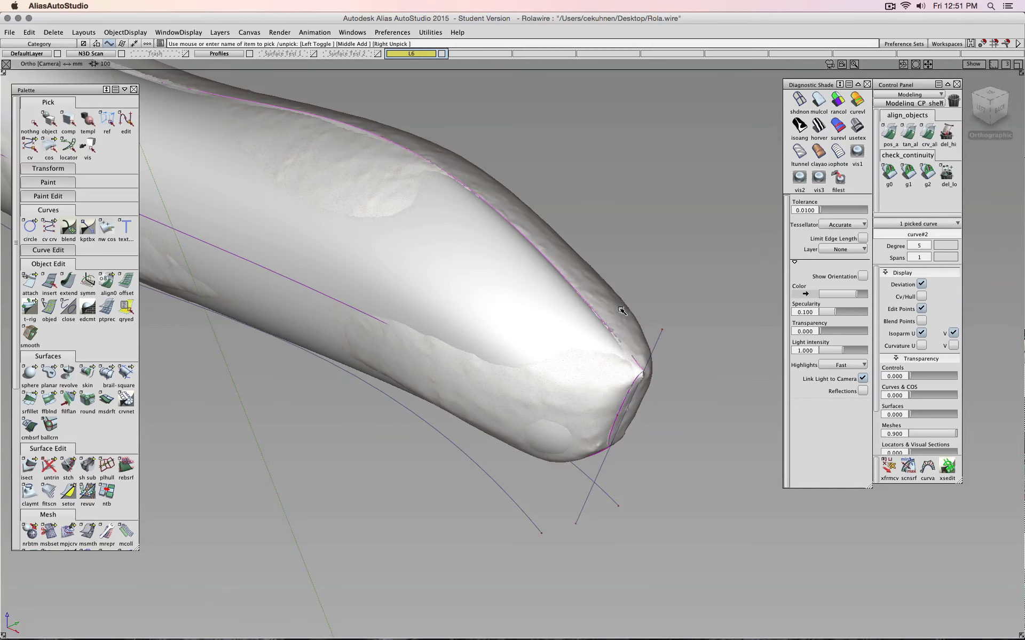
ctrl+shift+drag(634, 290, 635, 267)
Turn off the diagnostic shading and display the CVs and hull of the middle lengthwise curve
click(799, 100)
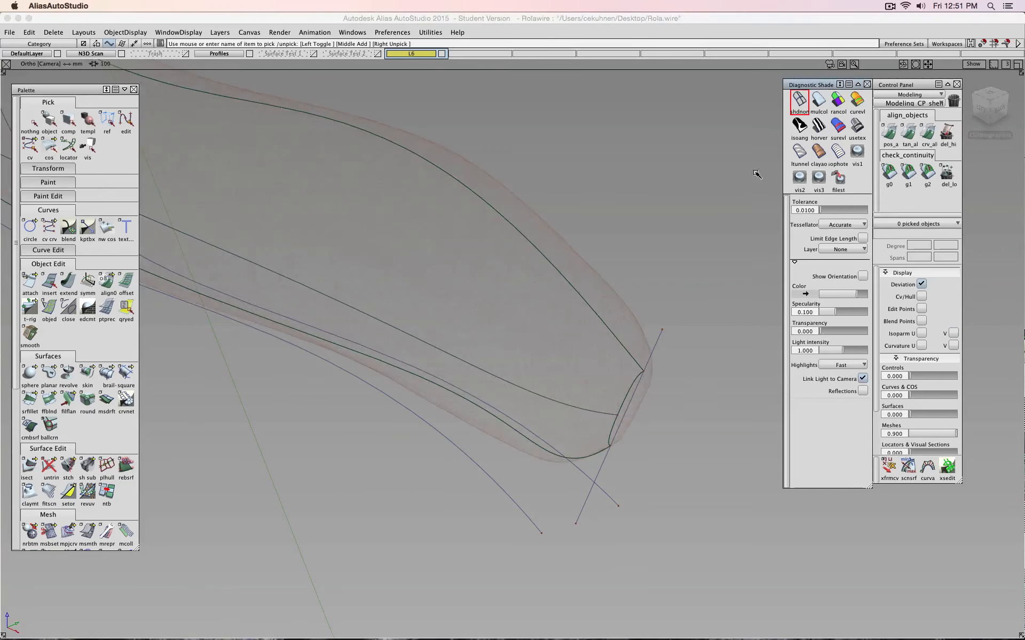
alt+shift+drag(615, 422, 402, 398)
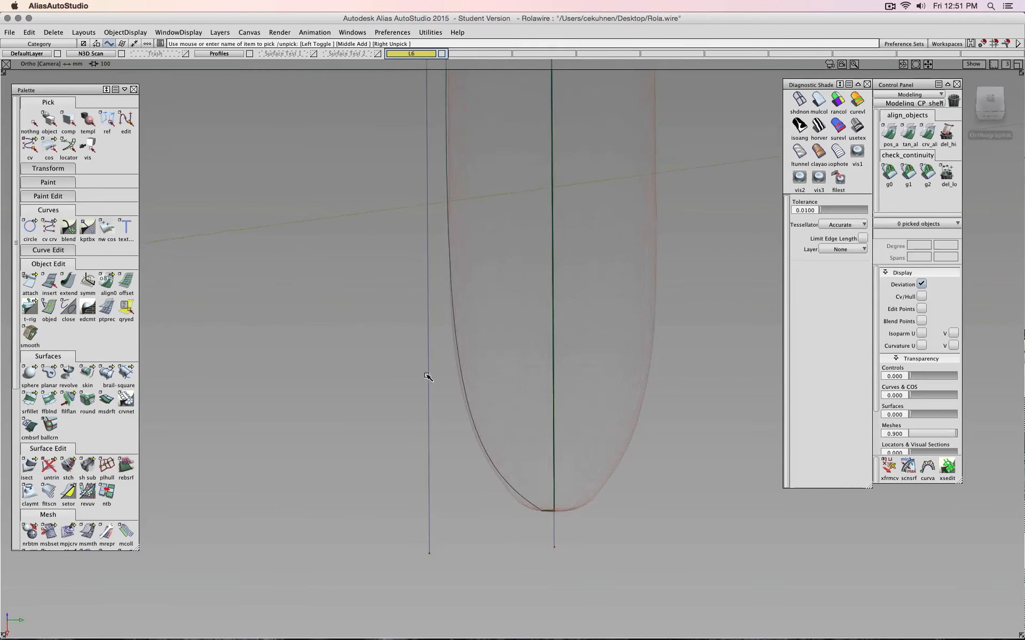
click(505, 479)
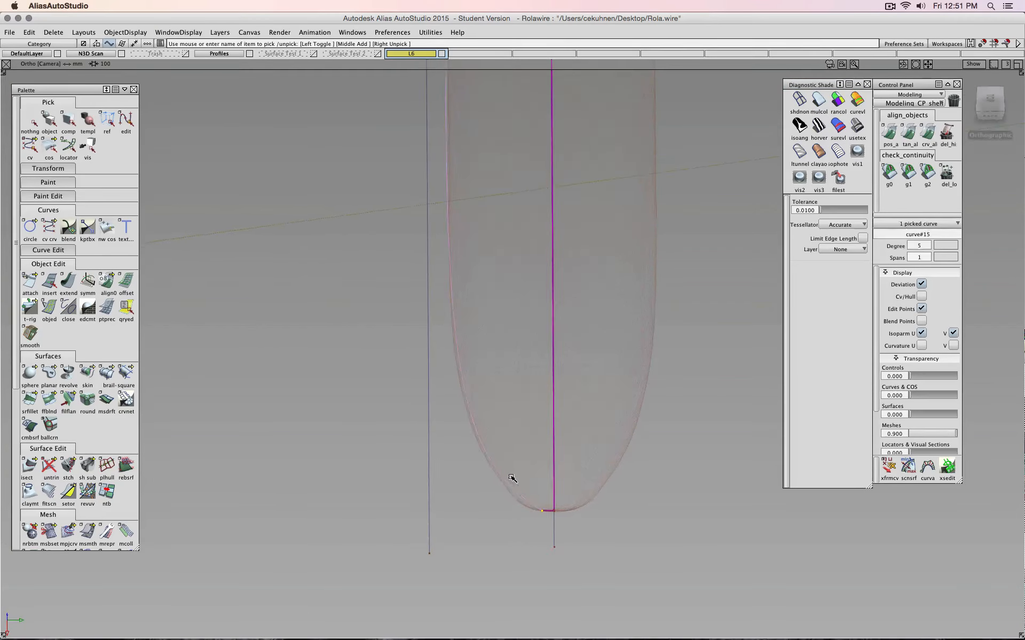
click(922, 297)
ctrl+shift+drag(446, 484, 445, 465)
ctrl+shift+right_drag(450, 485, 458, 446)
click(454, 457)
Raise the three lengthwise generation curves to degree 6 and display the CVs and hulls of all three
alt+shift+drag(478, 525, 728, 383)
ctrl+shift+drag(677, 422, 678, 398)
ctrl+shift+drag(671, 429, 650, 444)
click(533, 436)
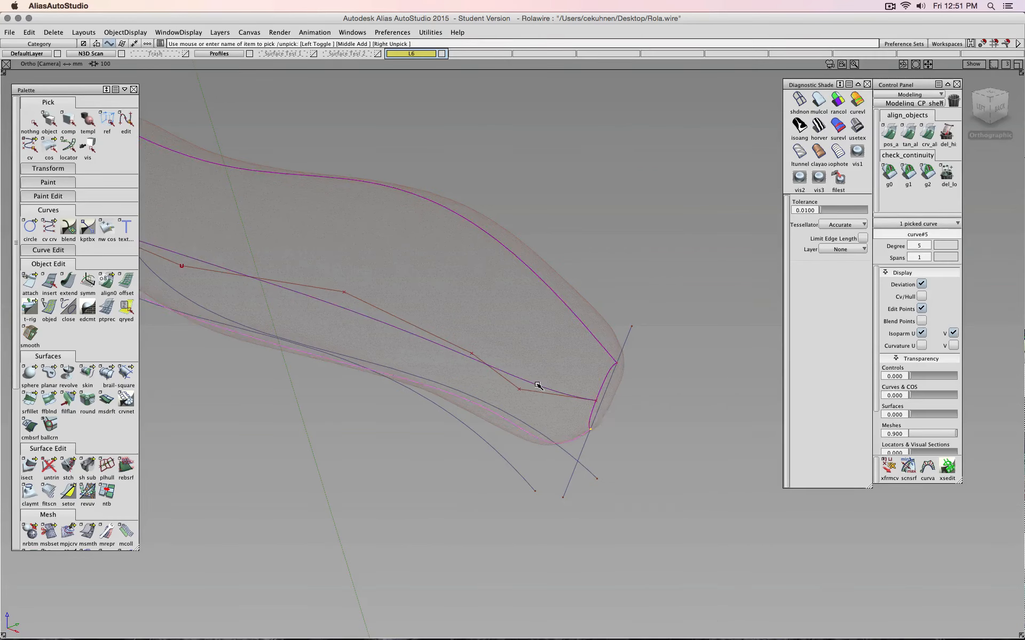
click(540, 381)
click(577, 330)
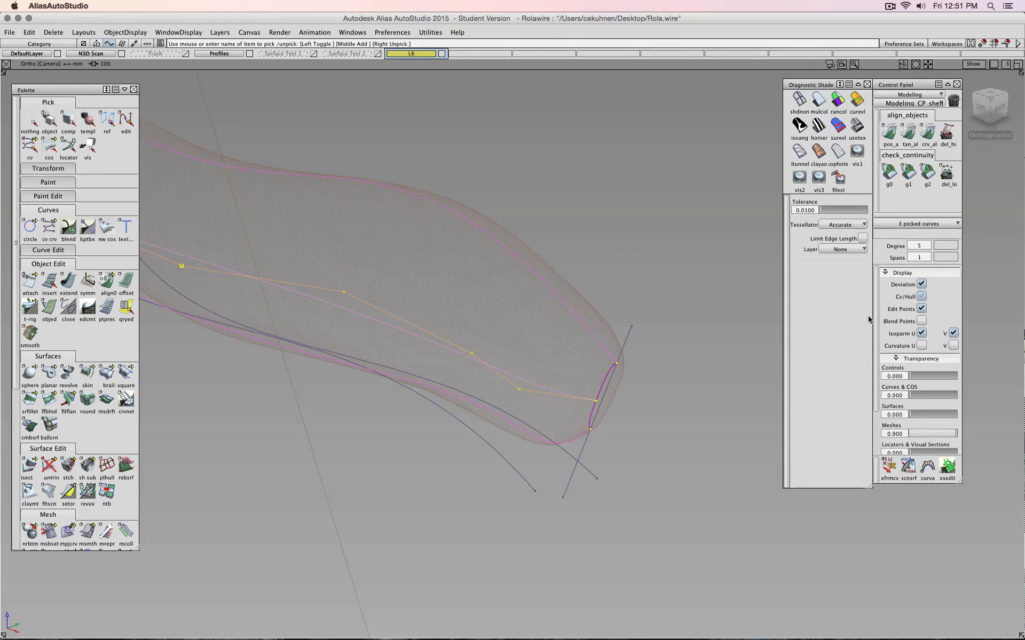
click(927, 247)
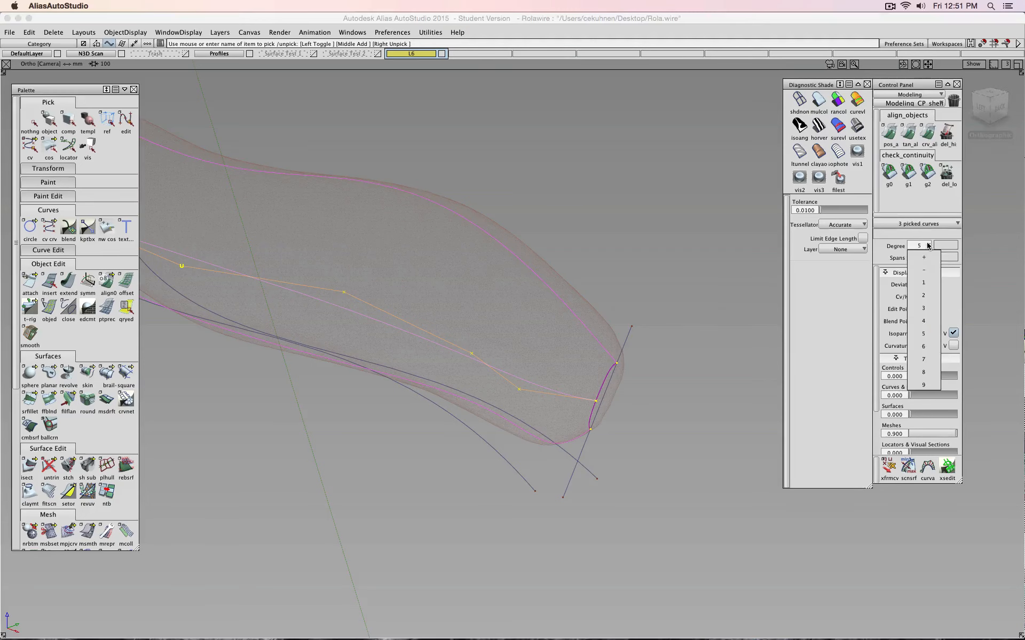
click(929, 349)
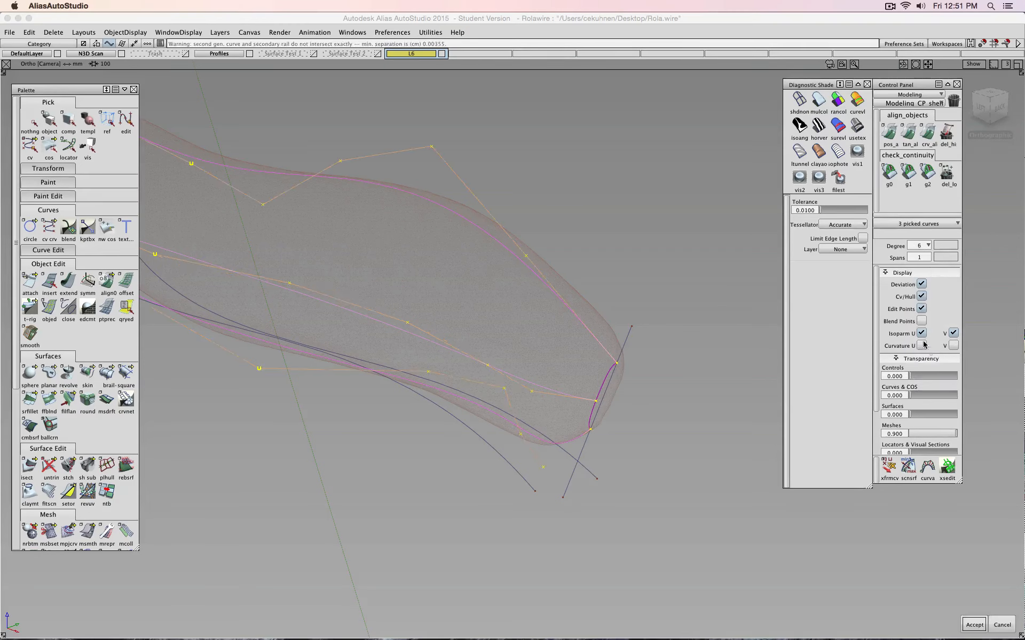
click(974, 625)
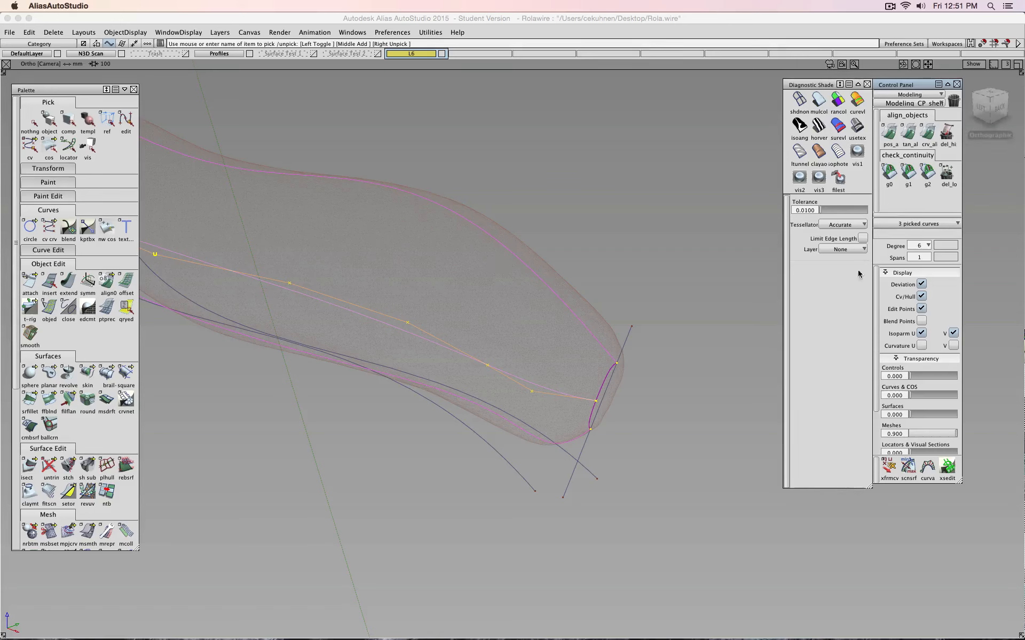
click(921, 297)
In the left view, move the upper curve's two CVs nearest the slanted end outward to fit the scan's top edge
click(981, 107)
ctrl+shift+drag(532, 233, 535, 216)
ctrl+shift+drag(533, 246, 561, 247)
drag(442, 261, 486, 280)
ctrl+shift+right_drag(535, 265, 534, 243)
drag(550, 265, 648, 316)
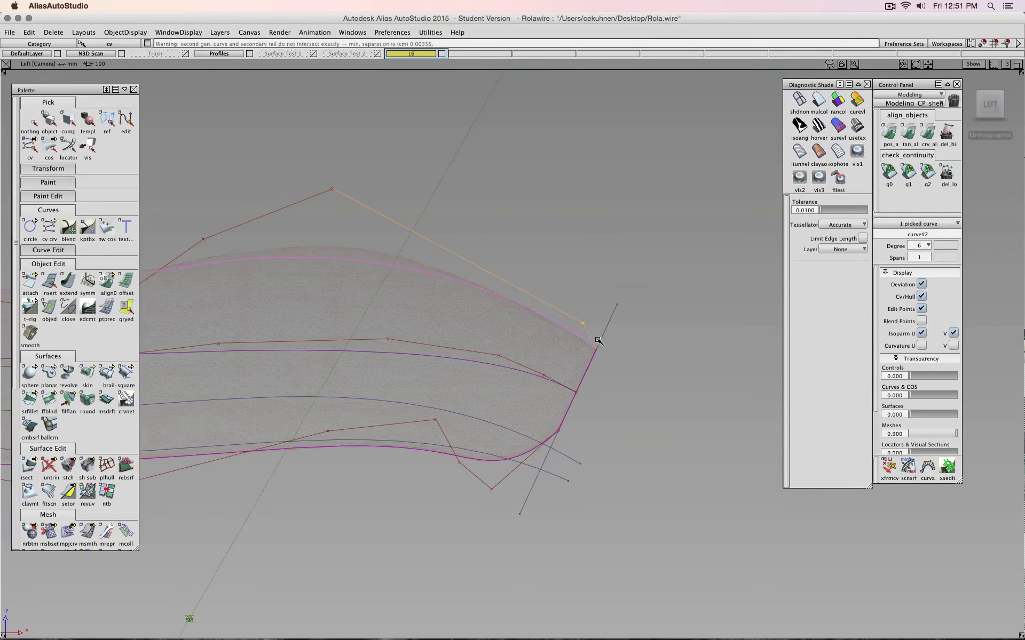
mouse_move(599, 339)
mouse_down()
mouse_move(614, 321)
mouse_move(610, 332)
mouse_up()
drag(335, 189, 279, 151)
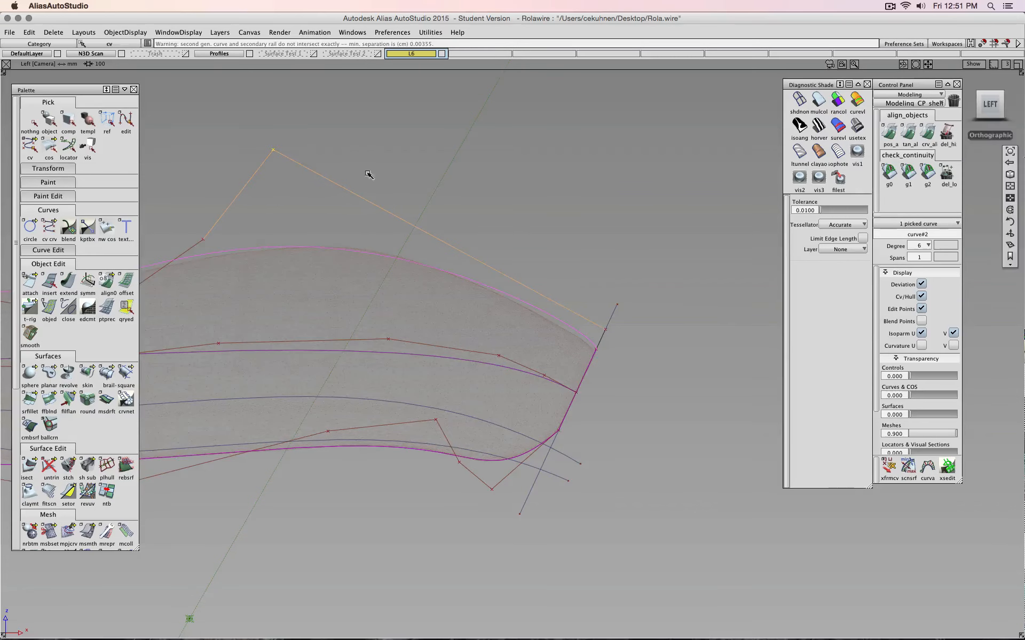
alt+shift+middle_drag(370, 174, 618, 218)
drag(525, 197, 518, 190)
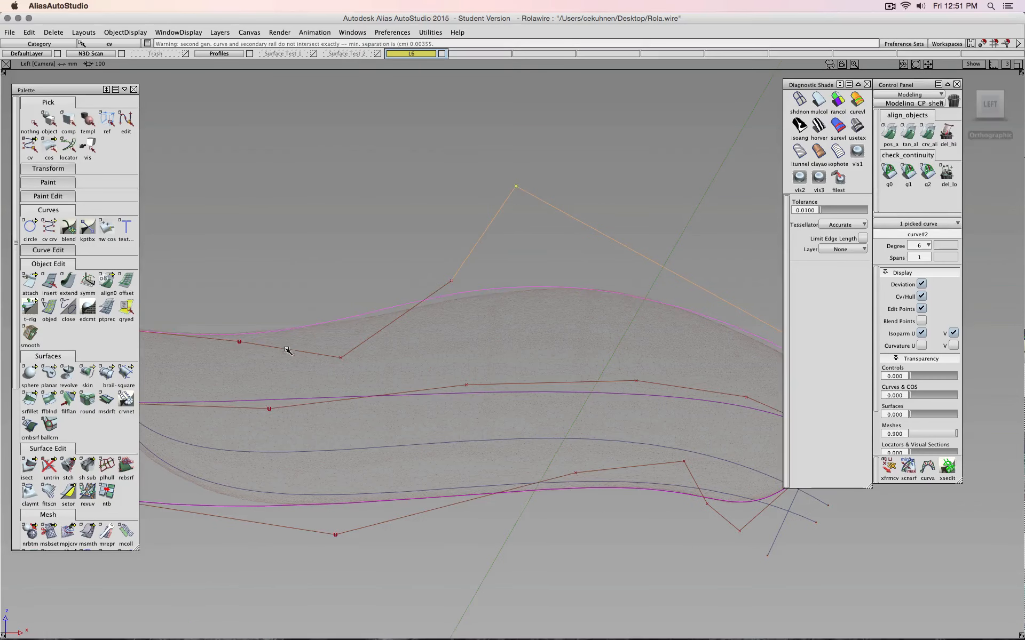
Adjust the upper curve's middle CVs and its second CV near the flat end to follow the scan's top edge
click(342, 359)
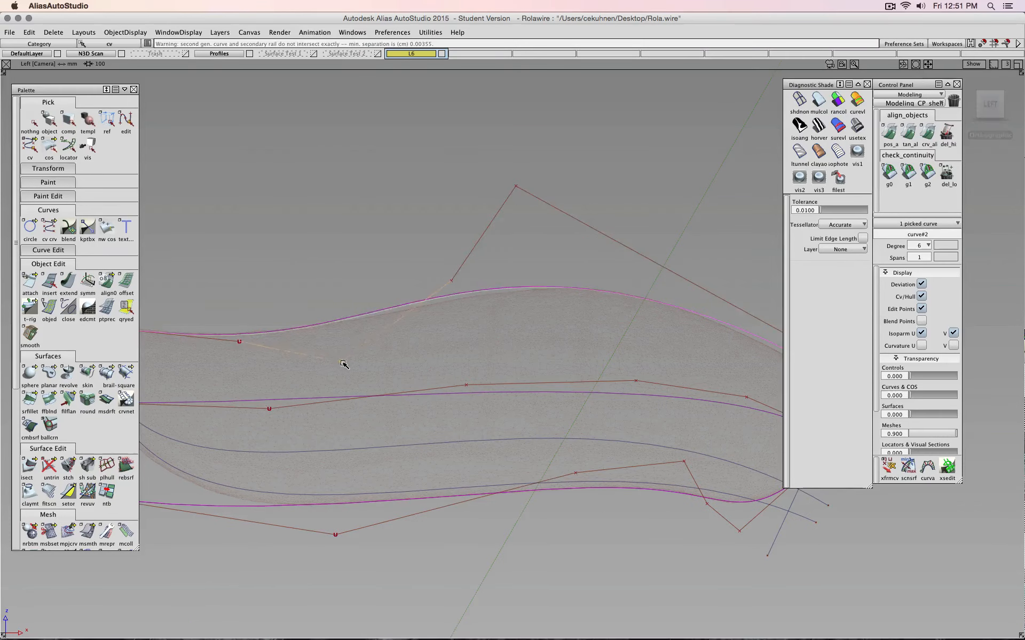
click(459, 283)
drag(478, 285, 479, 286)
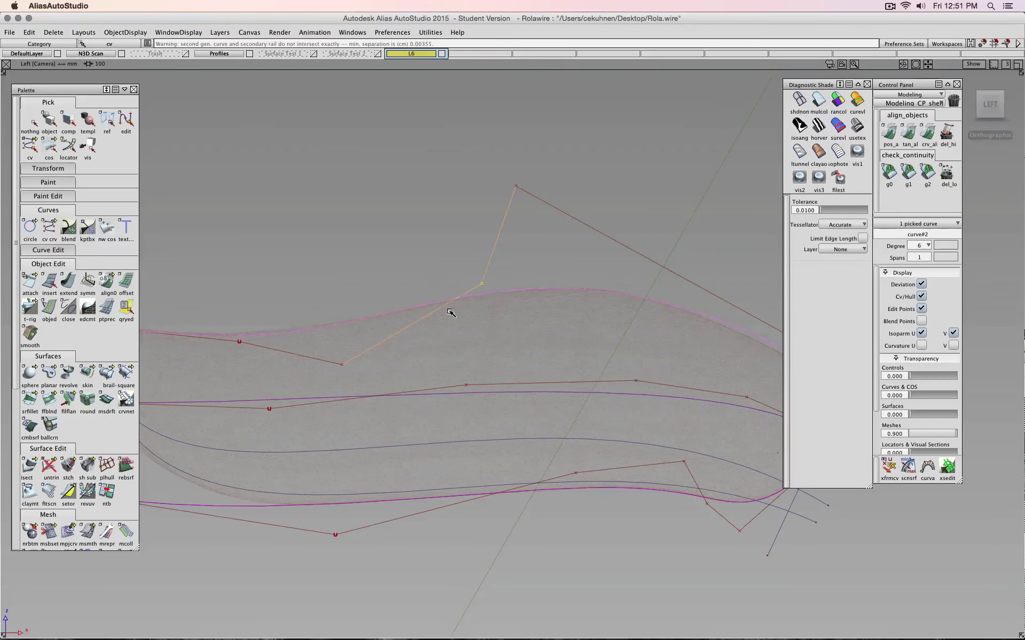
alt+shift+middle_drag(336, 320, 588, 332)
alt+shift+right_drag(589, 332, 499, 360)
drag(478, 353, 471, 345)
Nudge the lower curve's second CV near the flat end to follow the scan's bottom edge
click(651, 391)
scroll(652, 391, down, 3)
alt+shift+middle_drag(652, 391, 475, 263)
mouse_move(421, 412)
mouse_down()
mouse_move(423, 421)
mouse_move(422, 412)
mouse_up()
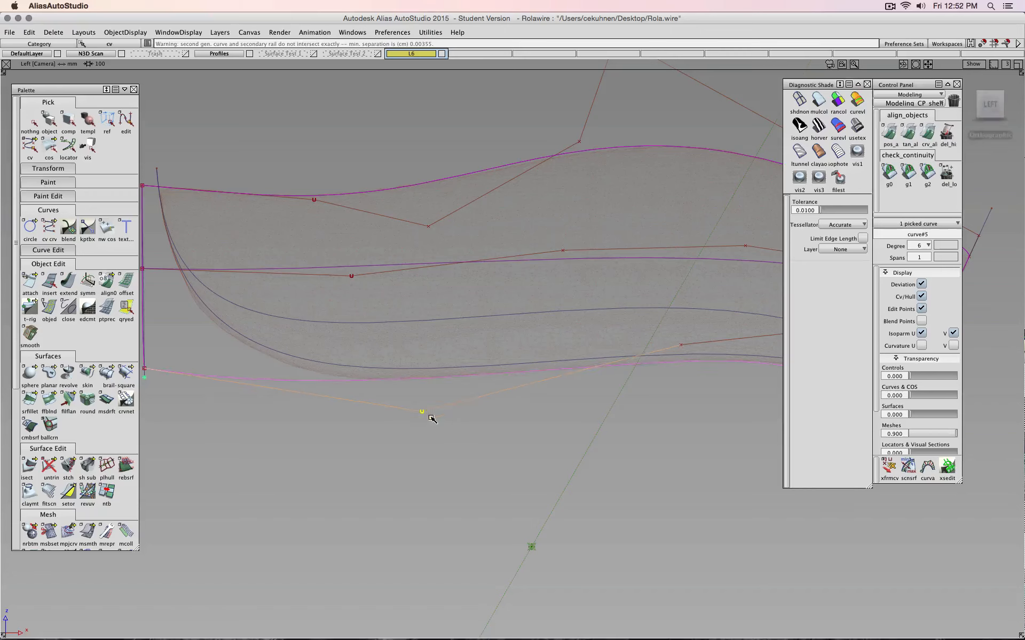
Move the lower curve's CV next to its slanted-end endpoint onto the slanted end line
scroll(536, 424, down, 2)
alt+shift+middle_drag(590, 424, 344, 415)
scroll(558, 396, up, 7)
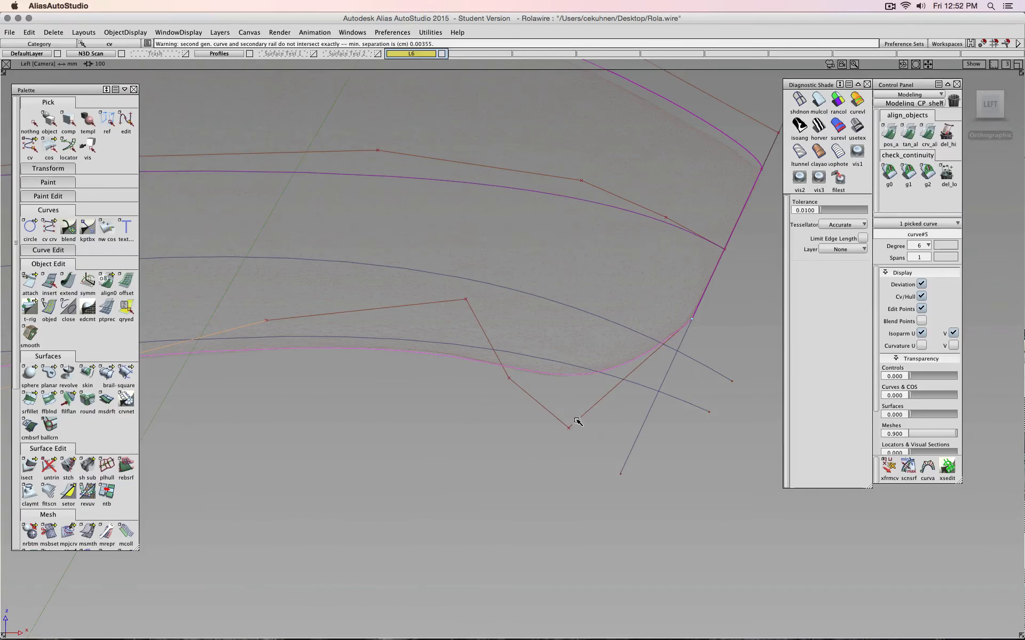
drag(570, 429, 583, 411)
drag(645, 426, 670, 368)
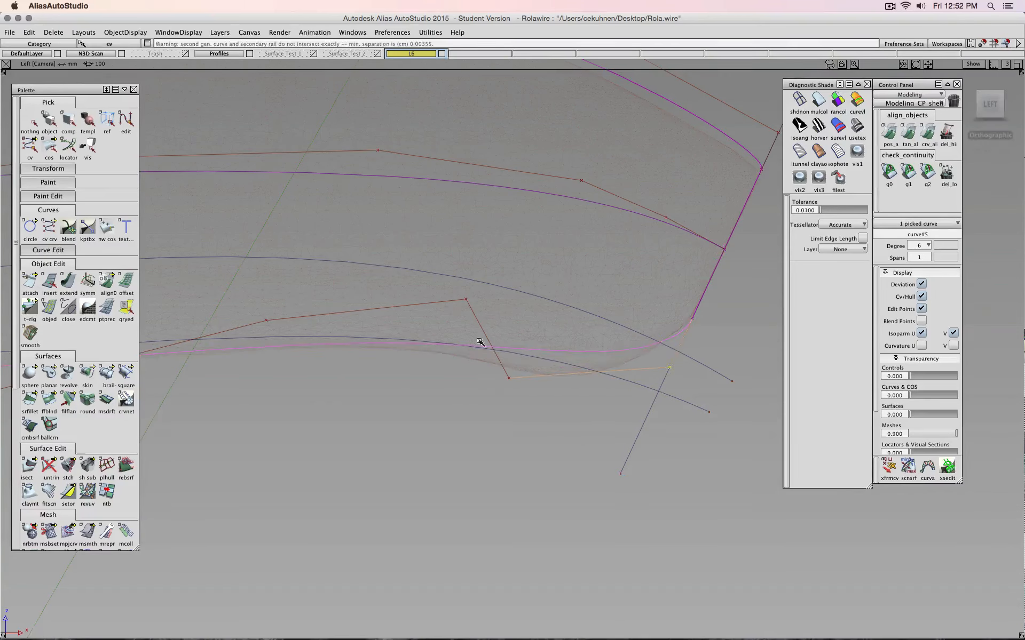
Pull the lower curve's third CV from the slanted end outward below the scan and its fourth CV inward to fit the rounded bottom corner
click(507, 380)
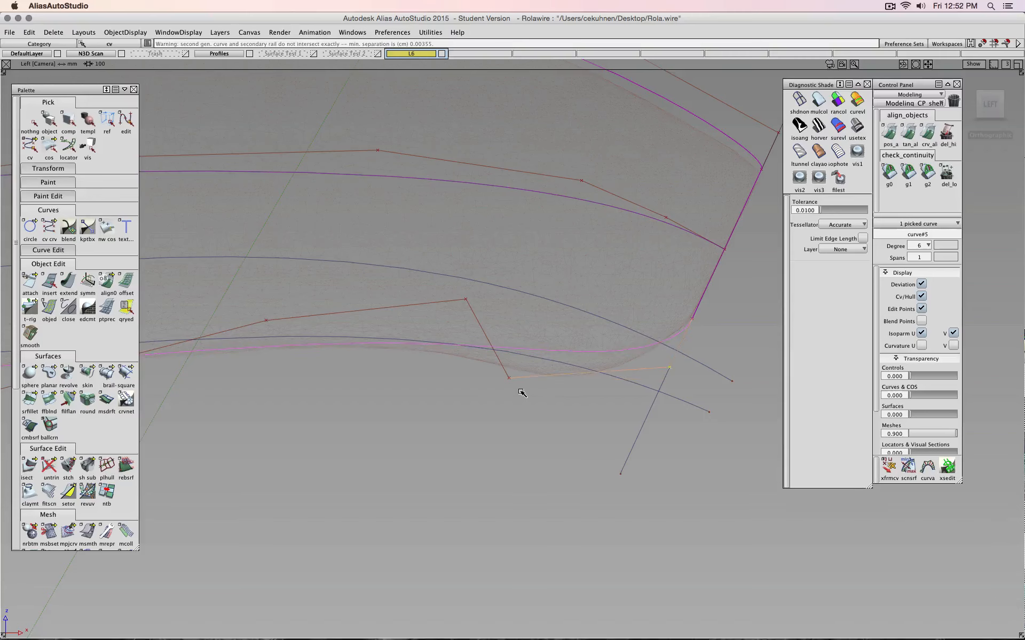
drag(510, 391, 440, 451)
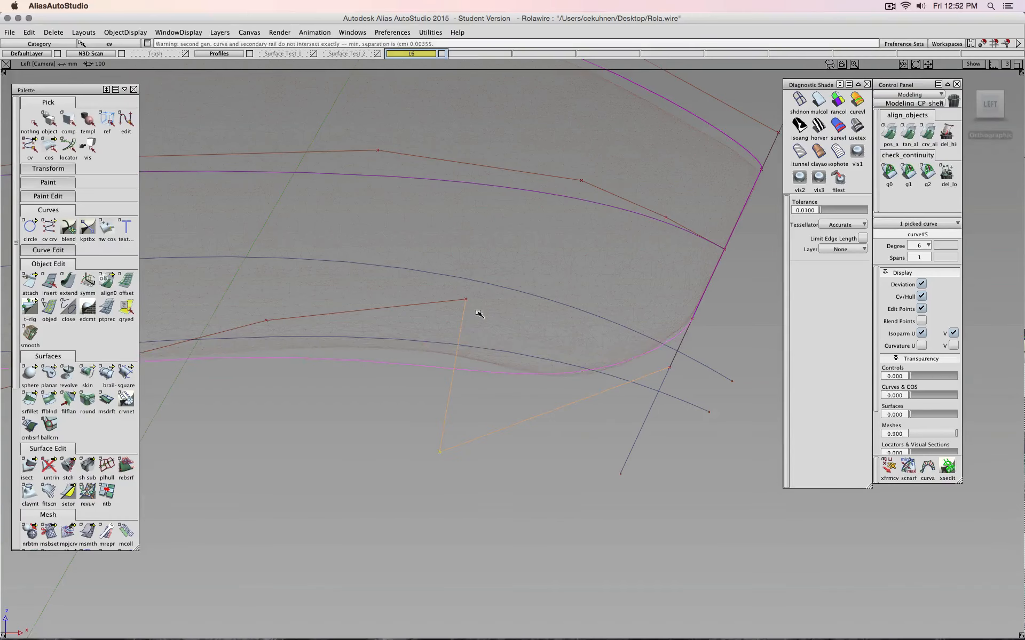
drag(468, 300, 504, 263)
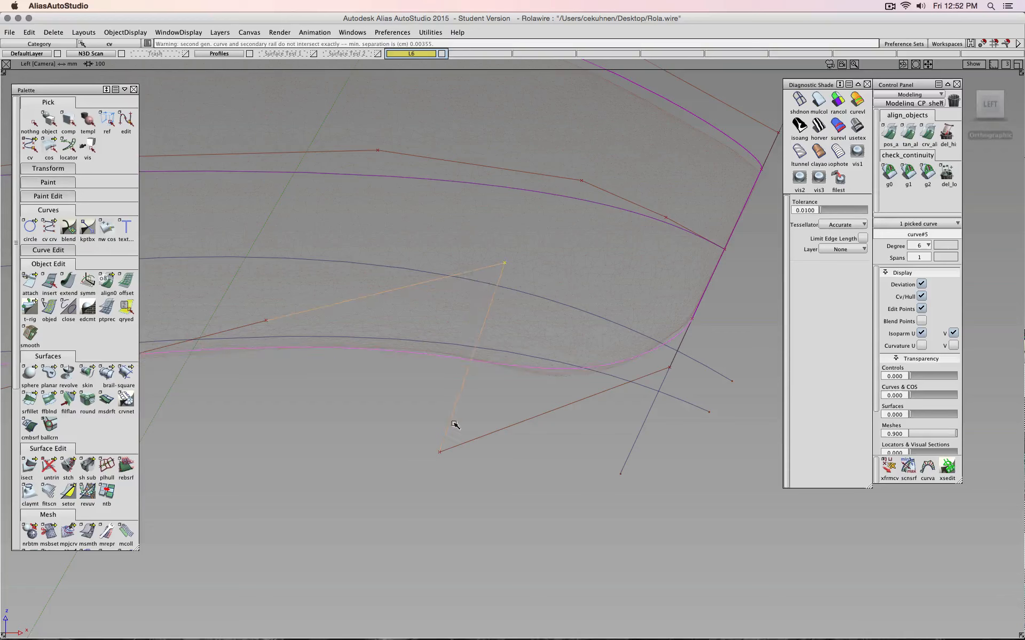
mouse_move(443, 451)
mouse_down()
mouse_move(457, 474)
mouse_move(444, 463)
mouse_move(455, 456)
mouse_move(442, 452)
mouse_up()
Raise the lower curve's third CV from the flat end and pull its second CV outward to match the scan's bottom edge
alt+shift+right_drag(286, 345, 308, 351)
alt+shift+middle_drag(307, 351, 507, 382)
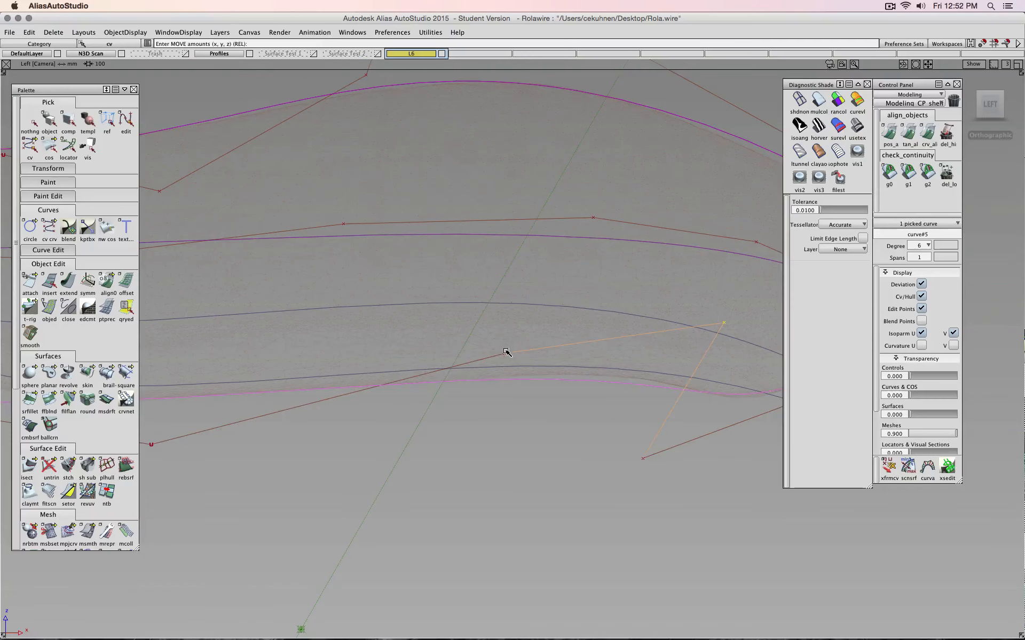
drag(506, 353, 542, 325)
alt+shift+right_drag(338, 414, 283, 415)
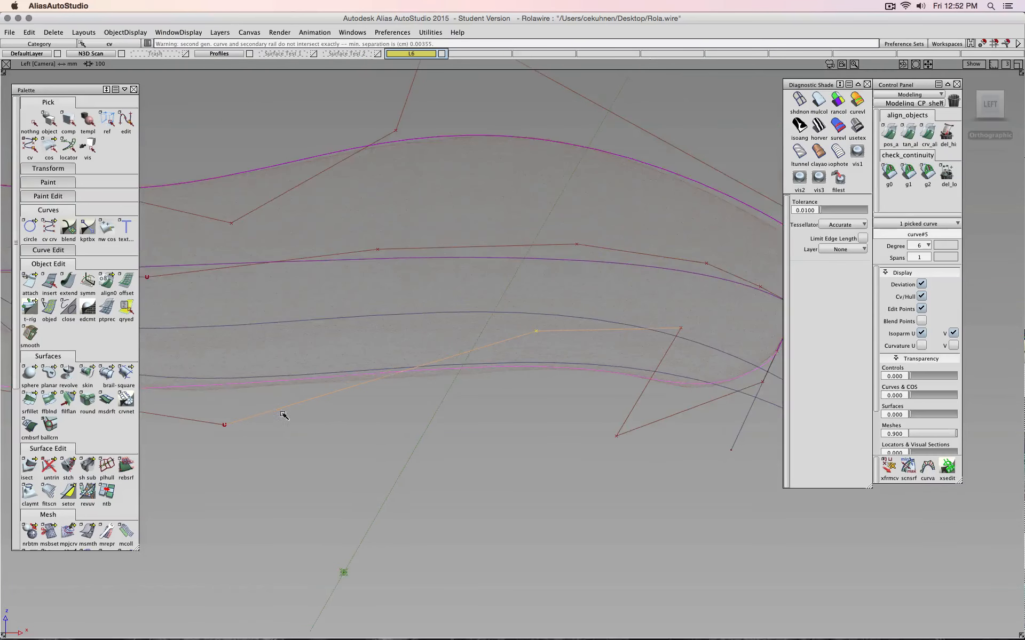
drag(227, 426, 213, 437)
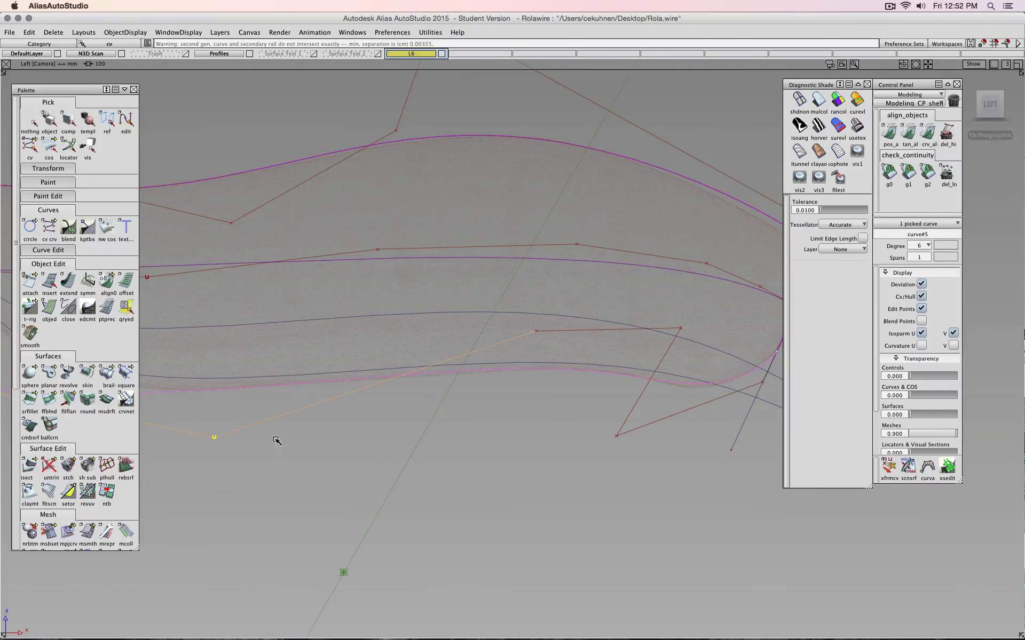
Fine-tune the lower curve's third CV from the slanted end and its third and second CVs from the flat end against the scan
alt+shift+middle_drag(522, 433, 366, 421)
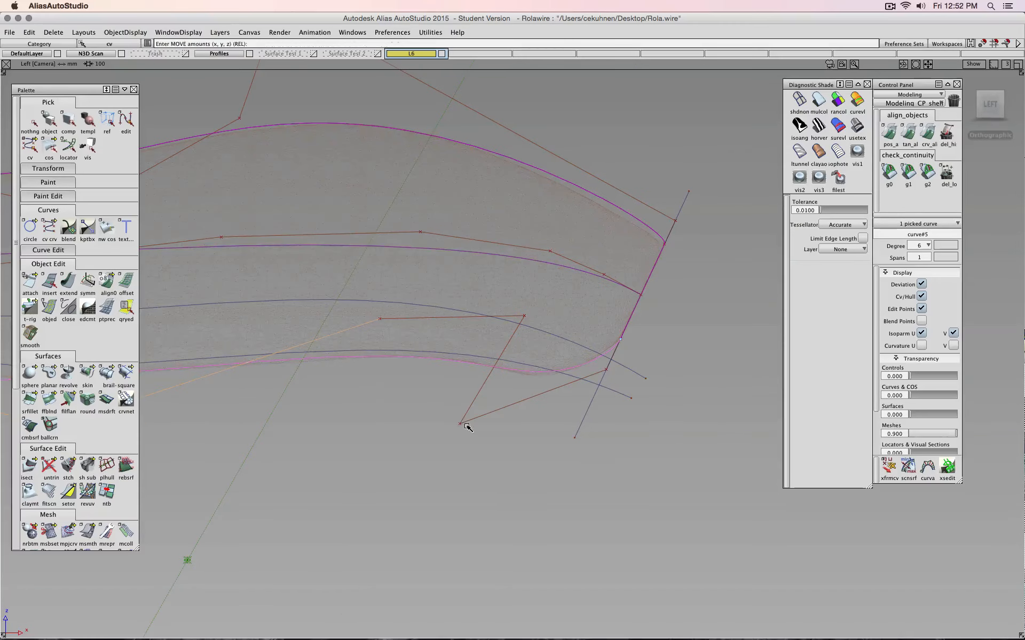
drag(461, 425, 441, 434)
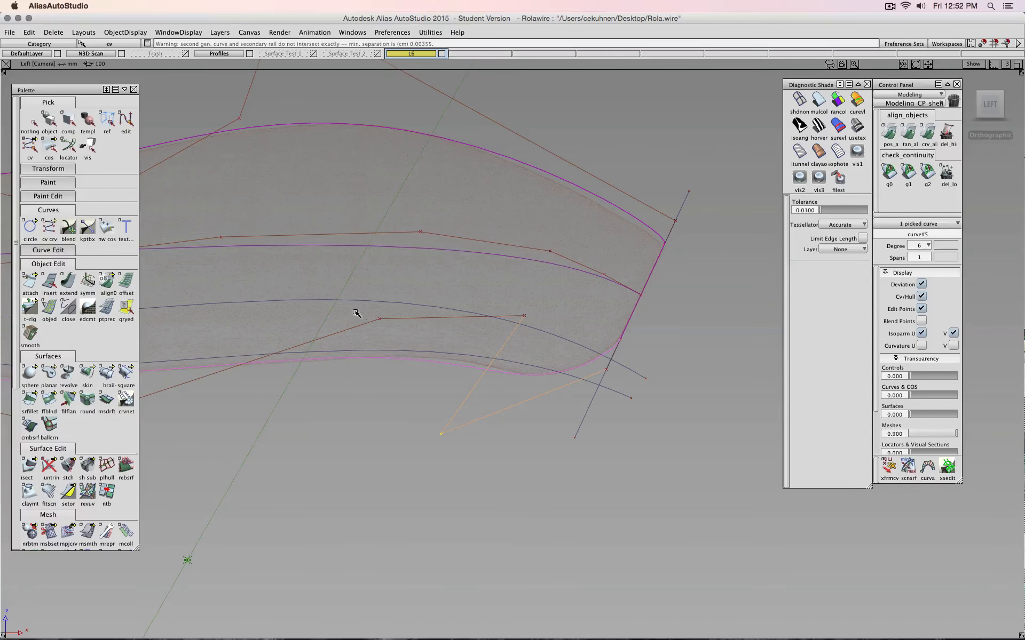
click(523, 318)
drag(381, 319, 421, 311)
alt+shift+right_drag(394, 381, 288, 403)
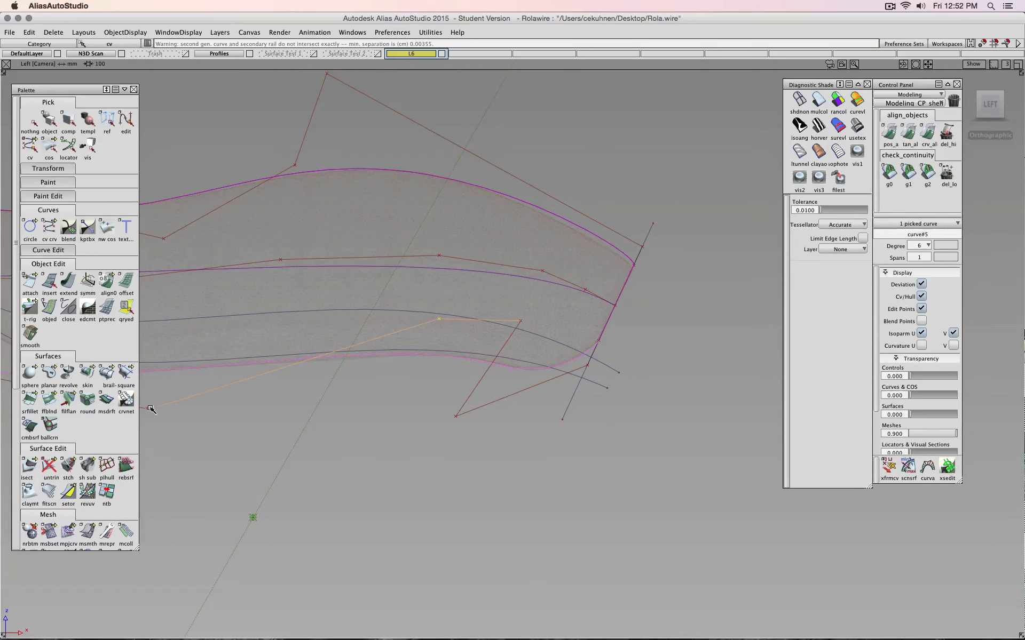
drag(150, 409, 148, 417)
In an end view aligned with the slanted end, move the middle curve's CV nearest that end outward to fit the scan's rounded tip
alt+shift+right_drag(481, 412, 414, 410)
alt+shift+middle_drag(365, 398, 539, 438)
alt+shift+right_drag(472, 435, 526, 433)
alt+shift+middle_drag(526, 433, 309, 413)
alt+shift+middle_drag(425, 274, 507, 320)
alt+shift+drag(614, 316, 483, 390)
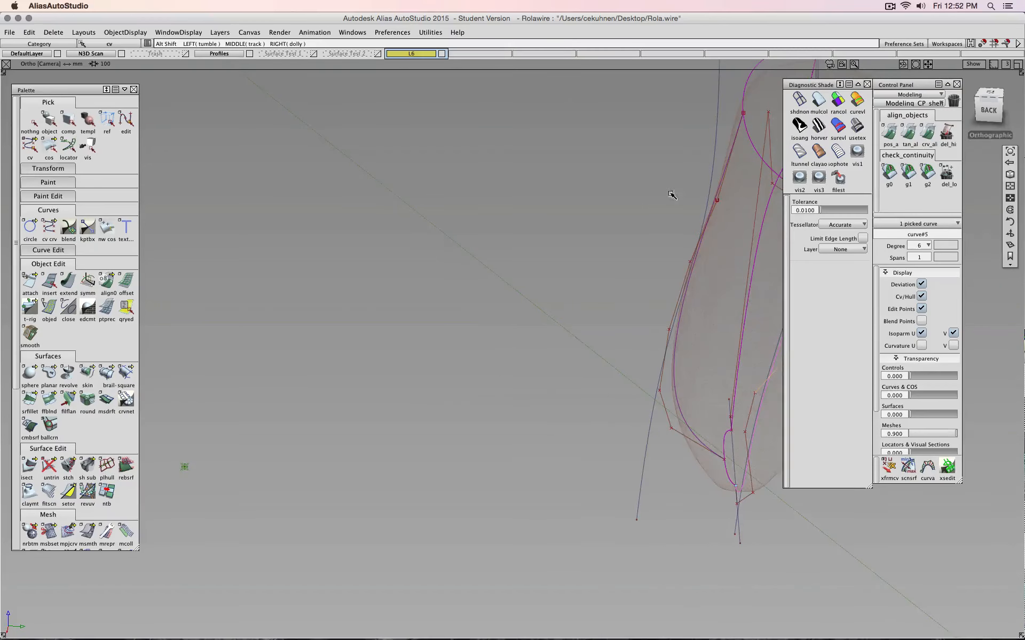
alt+shift+drag(674, 188, 458, 195)
mouse_move(486, 354)
ctrl+shift+mouse_down()
mouse_move(485, 311)
mouse_move(414, 389)
mouse_move(475, 416)
mouse_move(781, 359)
ctrl+shift+mouse_up()
click(444, 376)
alt+shift+drag(544, 389, 688, 408)
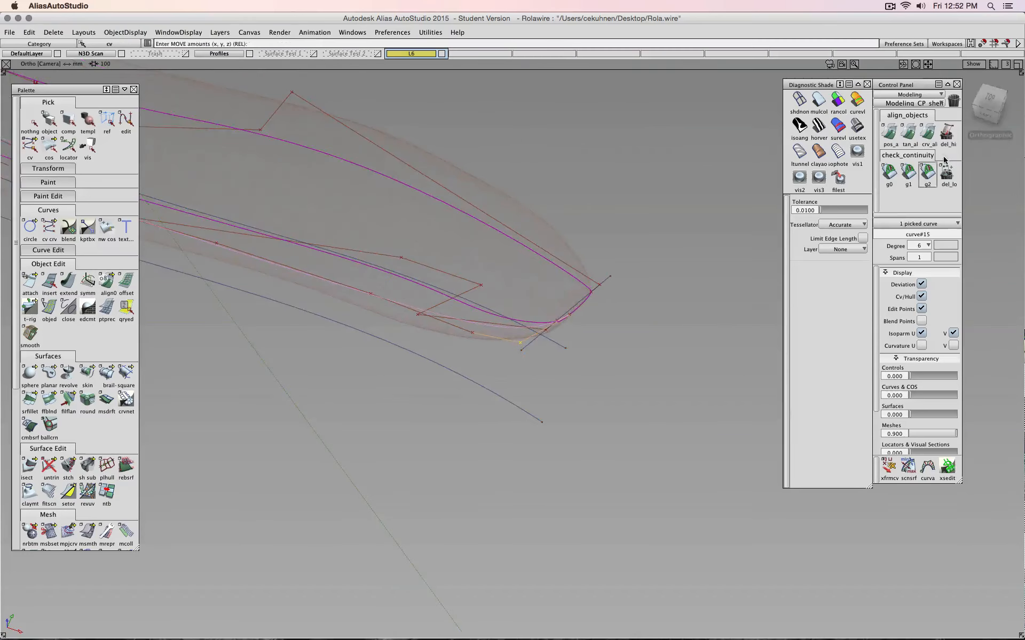
click(989, 100)
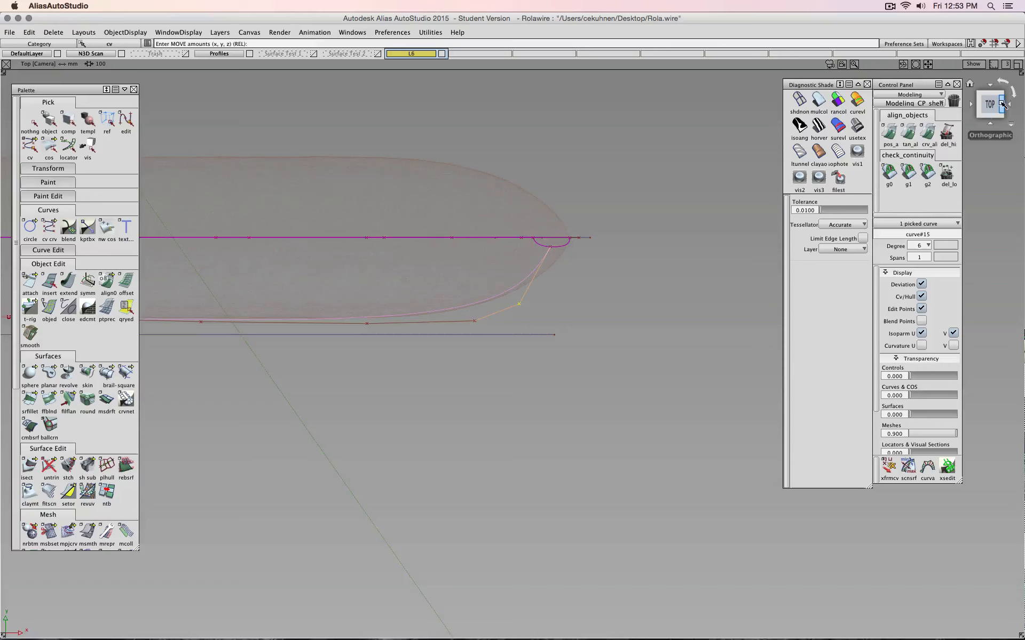
click(1003, 103)
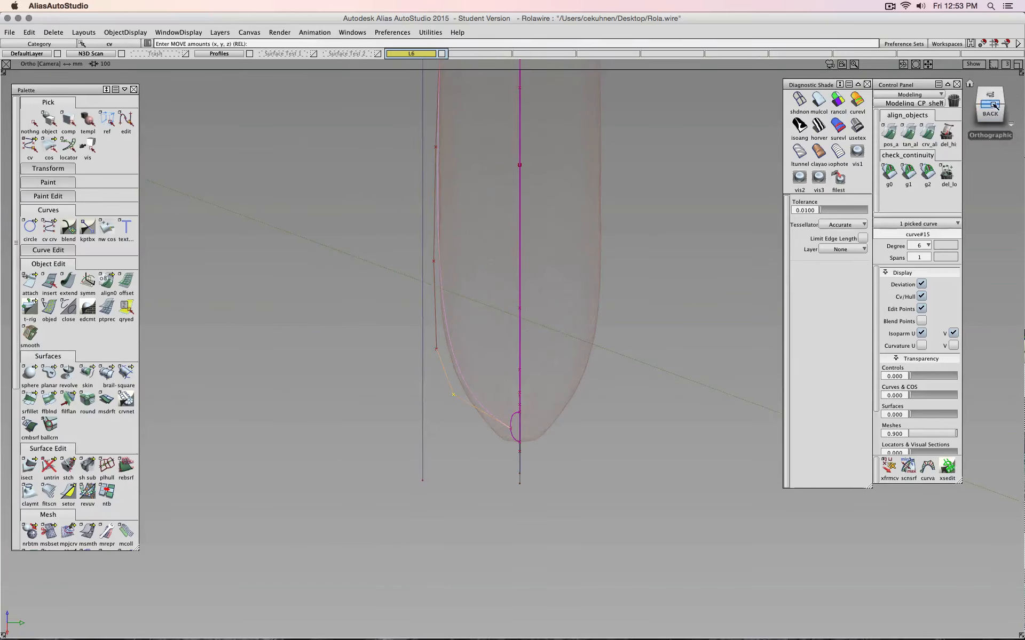
drag(991, 110, 992, 128)
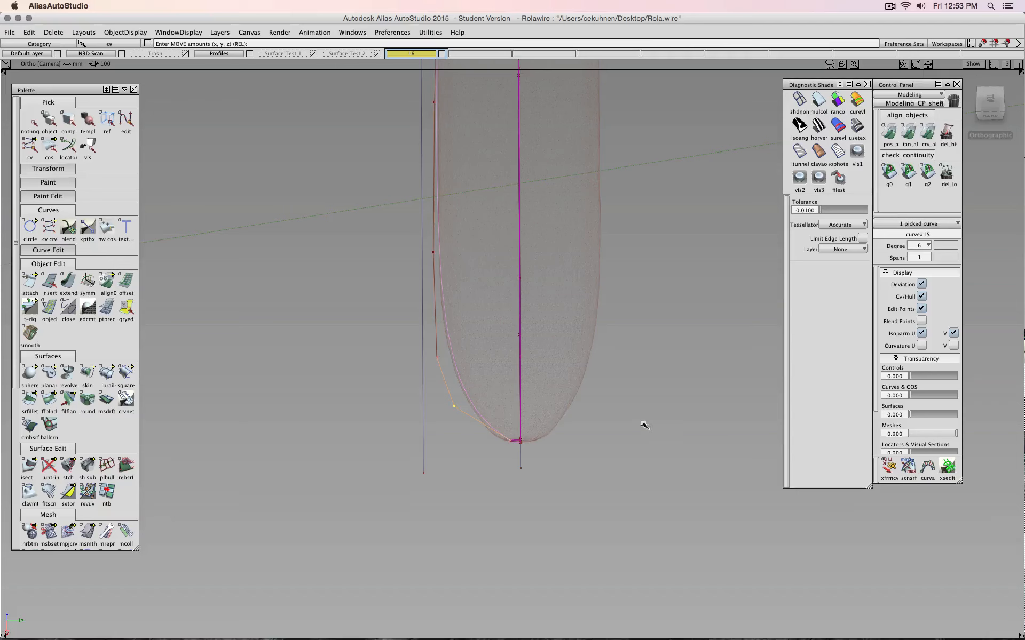
mouse_move(651, 376)
middle_down()
mouse_move(648, 403)
mouse_move(661, 421)
middle_up()
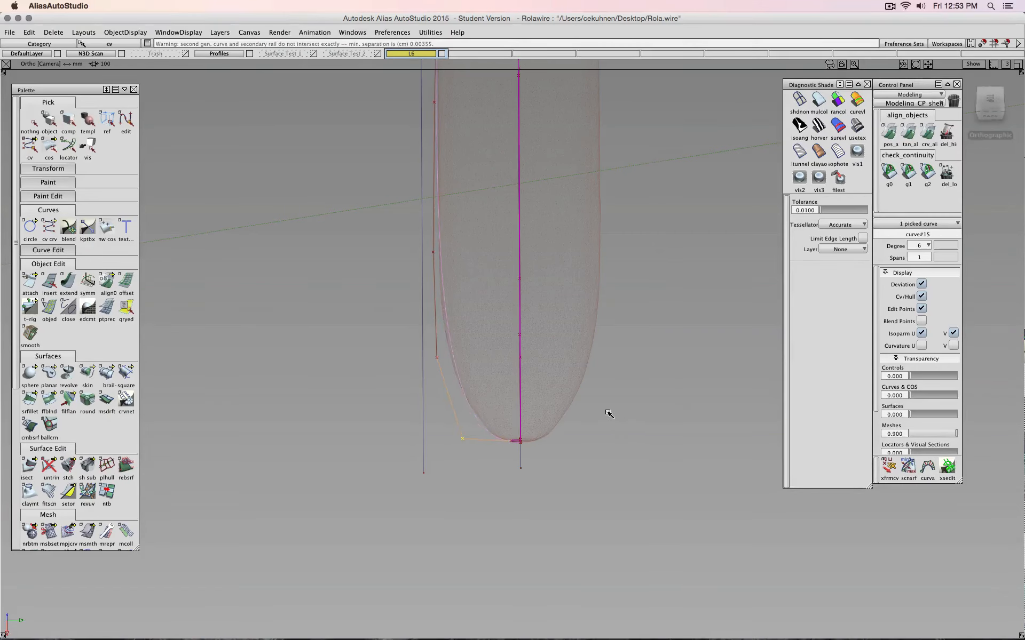
Adjust the middle curve's third and fourth CVs from the slanted end to follow the scan's side outline
click(439, 357)
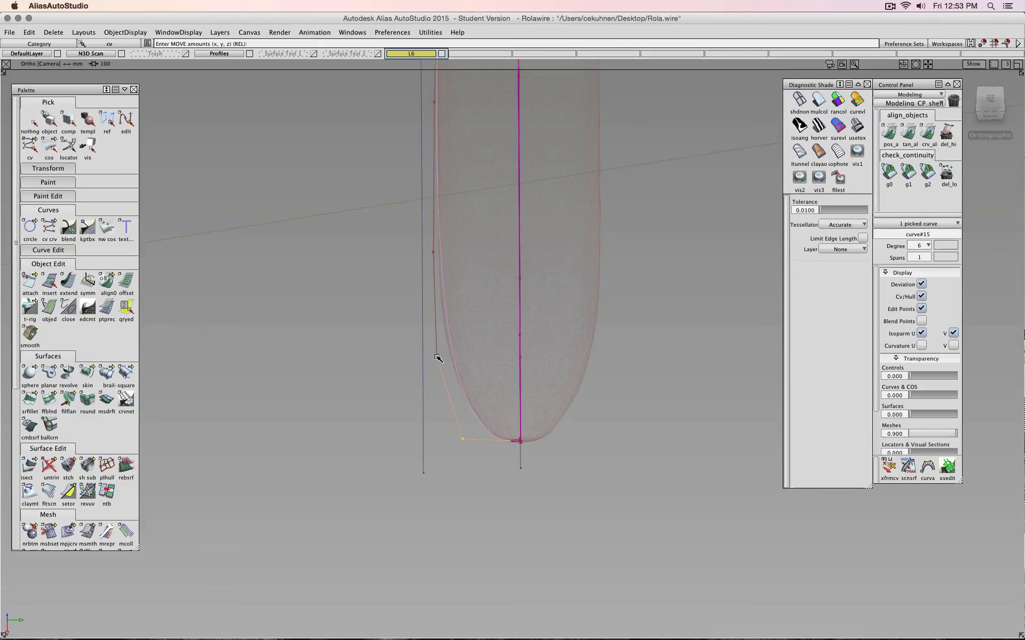
middle_drag(436, 357, 437, 359)
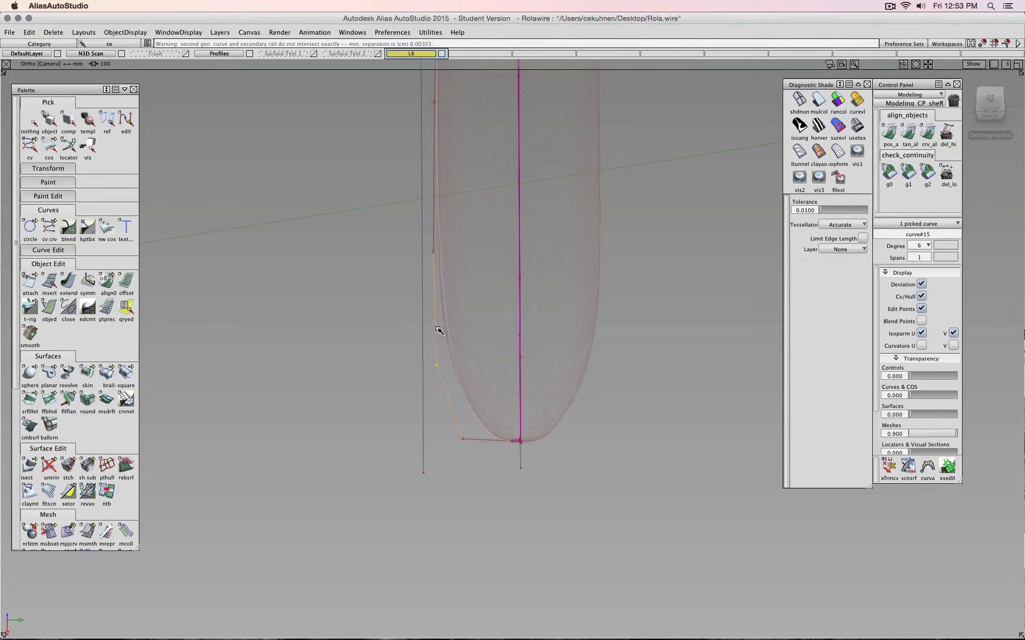
mouse_move(435, 261)
middle_down()
mouse_move(430, 250)
mouse_move(429, 258)
middle_up()
Reposition the middle curve's CV nearest the slanted end, checking it from side and end views, to refine the fit at the scan's tip
alt+shift+drag(720, 287, 707, 258)
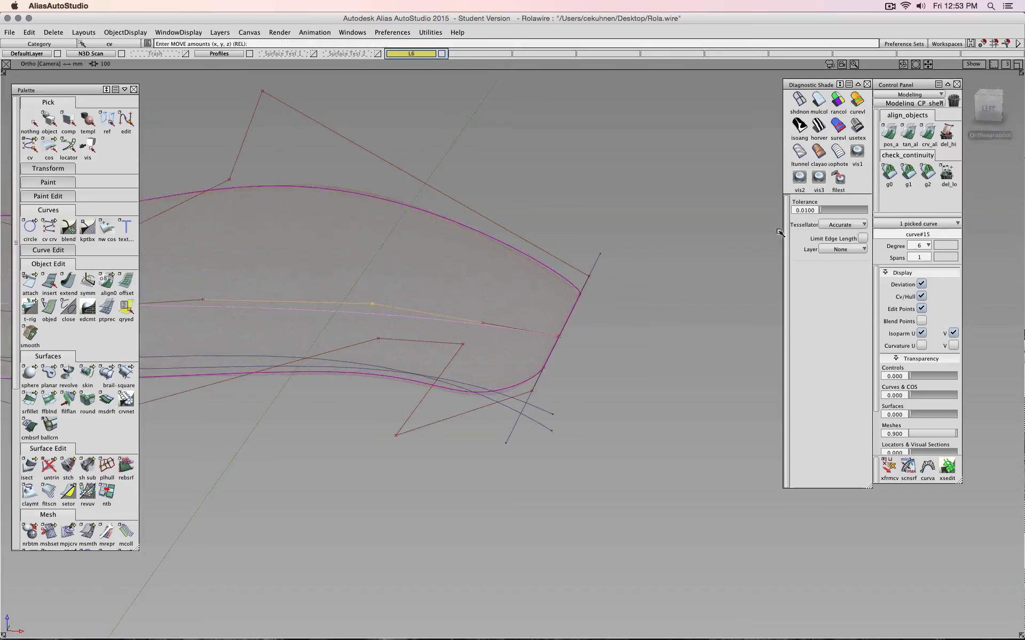
click(988, 108)
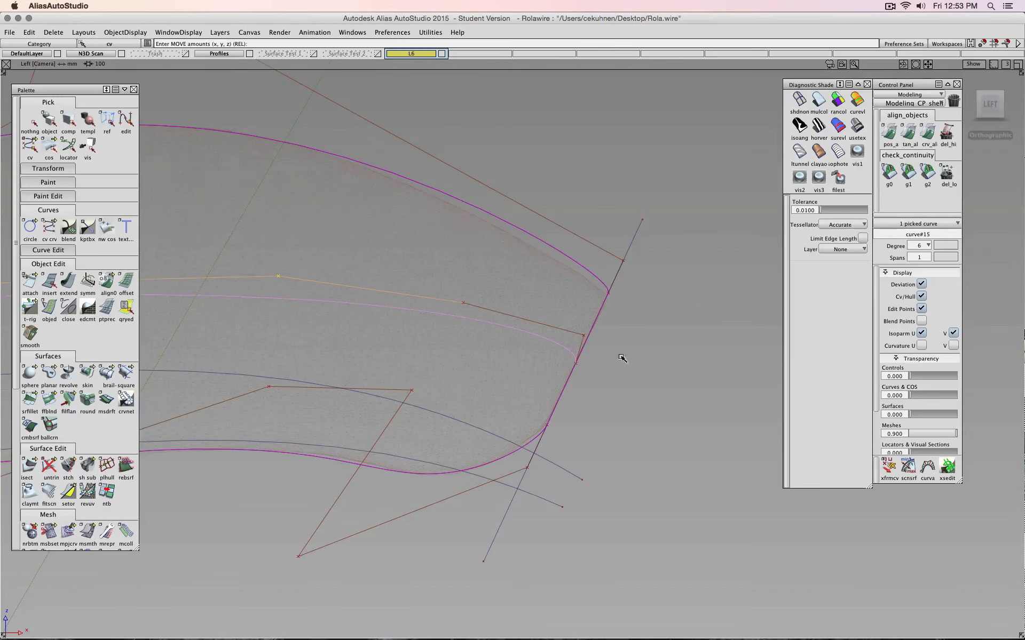
scroll(619, 336, up, 5)
click(631, 326)
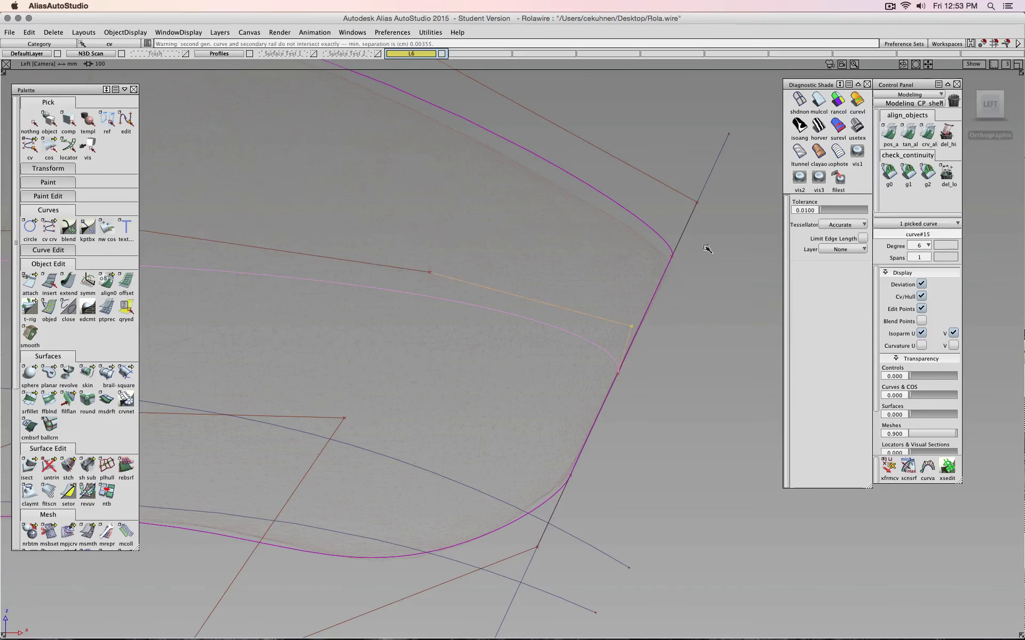
drag(715, 168, 609, 296)
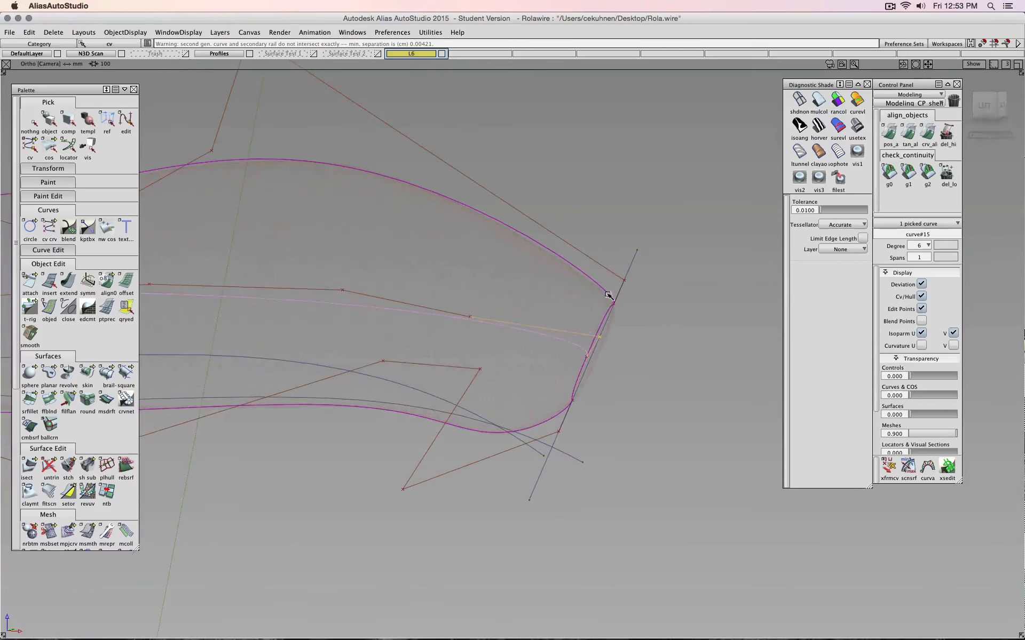
alt+shift+drag(570, 407, 511, 308)
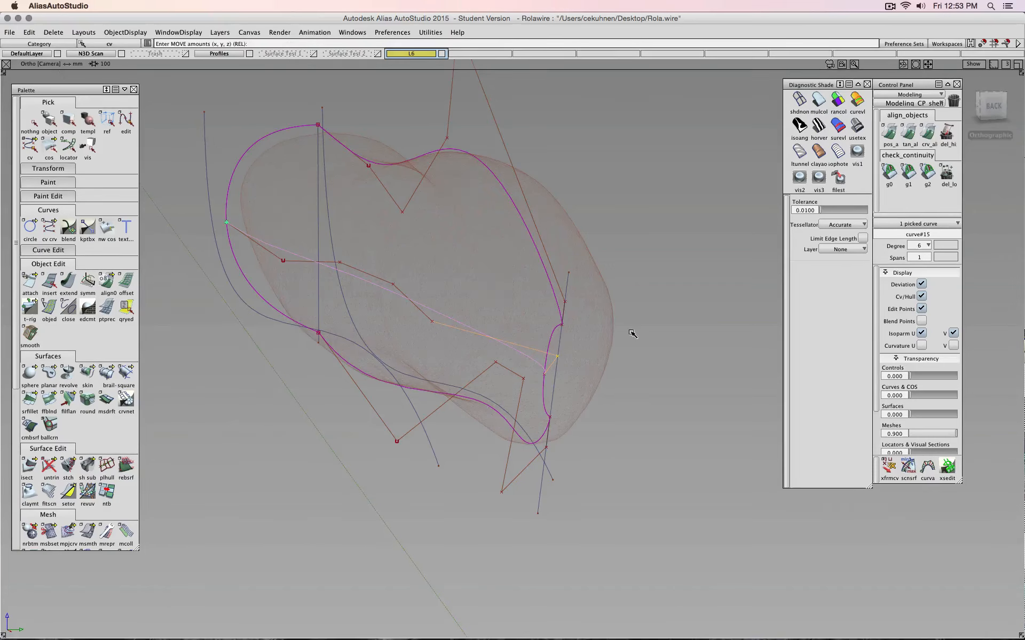
drag(644, 334, 613, 334)
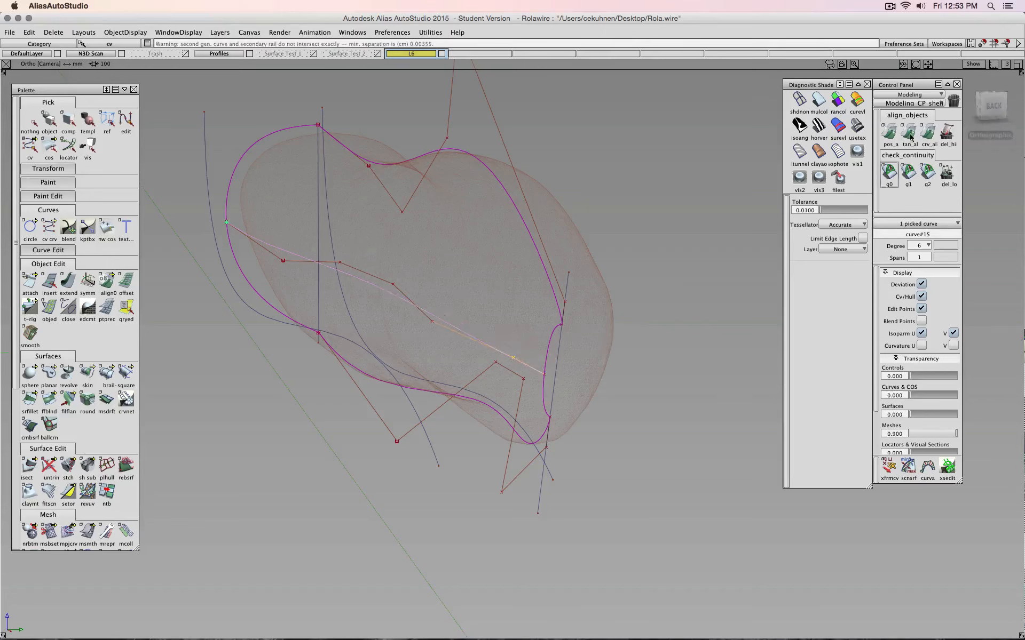
click(993, 99)
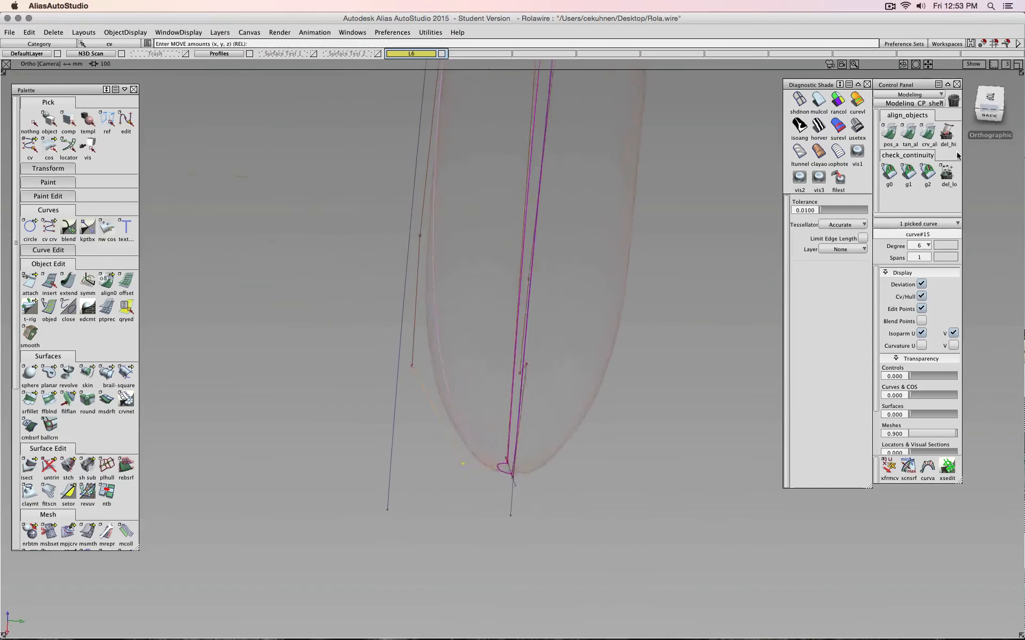
drag(703, 361, 693, 359)
Adjust the heights of the middle curve's third, fourth and fifth CVs from the slanted end in the left view to smooth its hull
alt+shift+drag(597, 405, 635, 196)
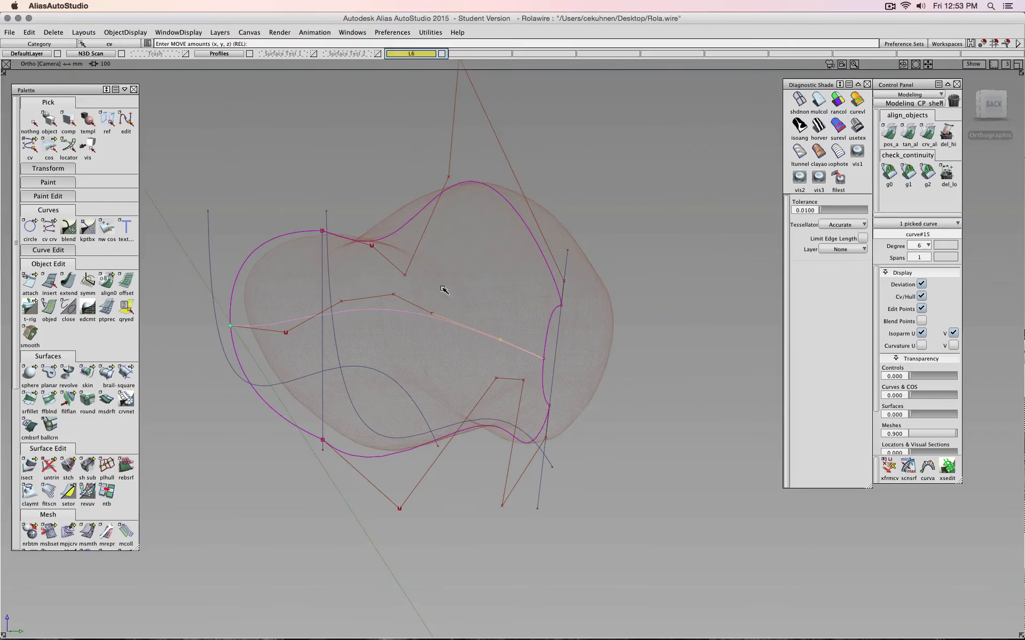
drag(432, 317, 432, 306)
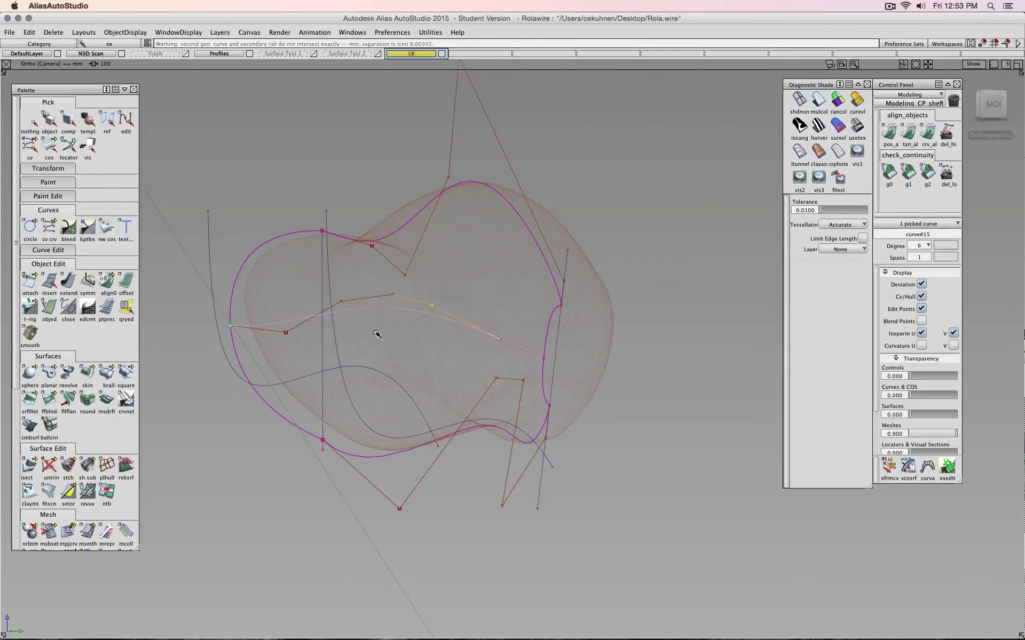
click(974, 98)
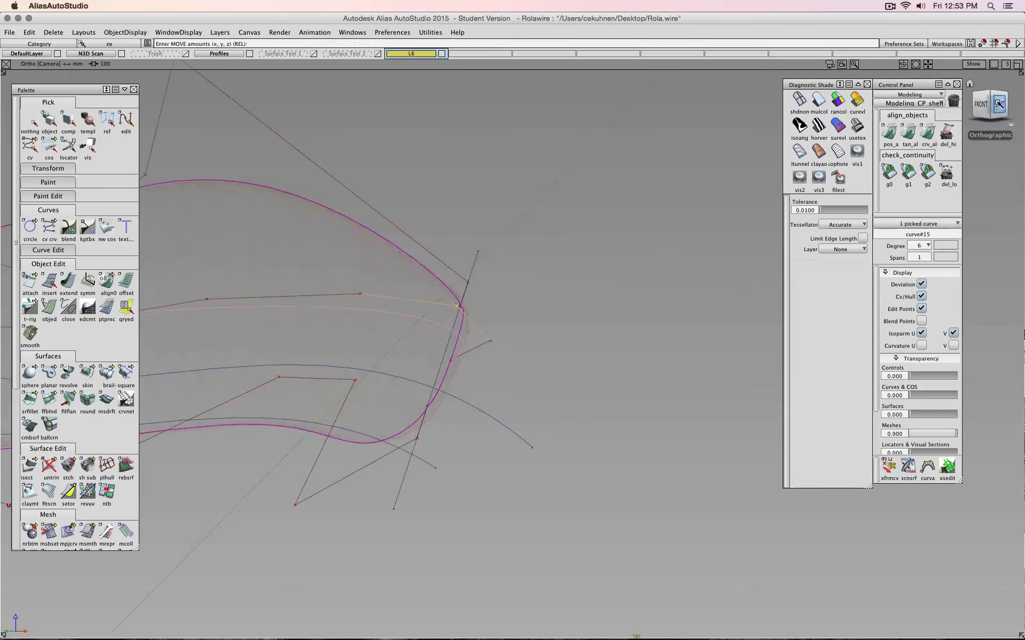
alt+shift+middle_drag(428, 266, 584, 242)
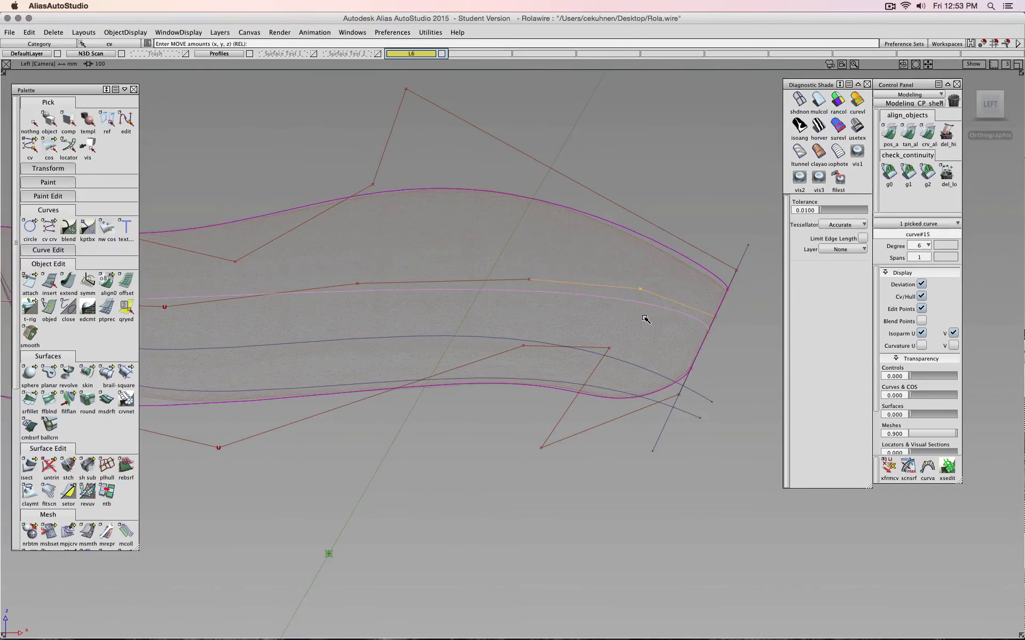
drag(638, 314, 635, 331)
drag(529, 280, 527, 285)
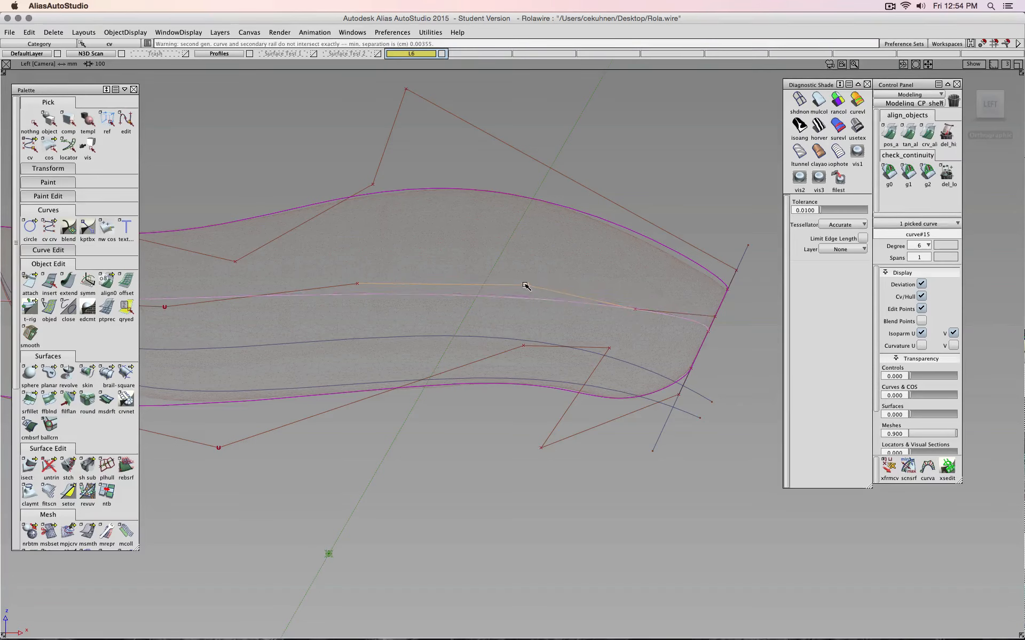
drag(357, 283, 356, 299)
Lower the middle curve's second CV near the flat end
scroll(414, 305, down, 2)
alt+shift+middle_drag(300, 297, 498, 305)
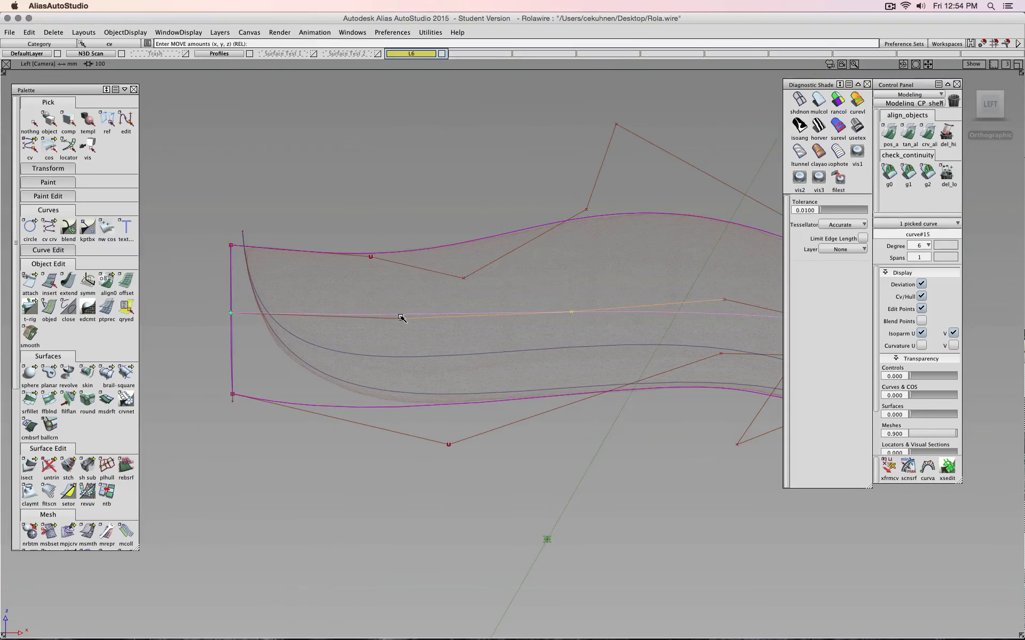
drag(402, 322, 402, 344)
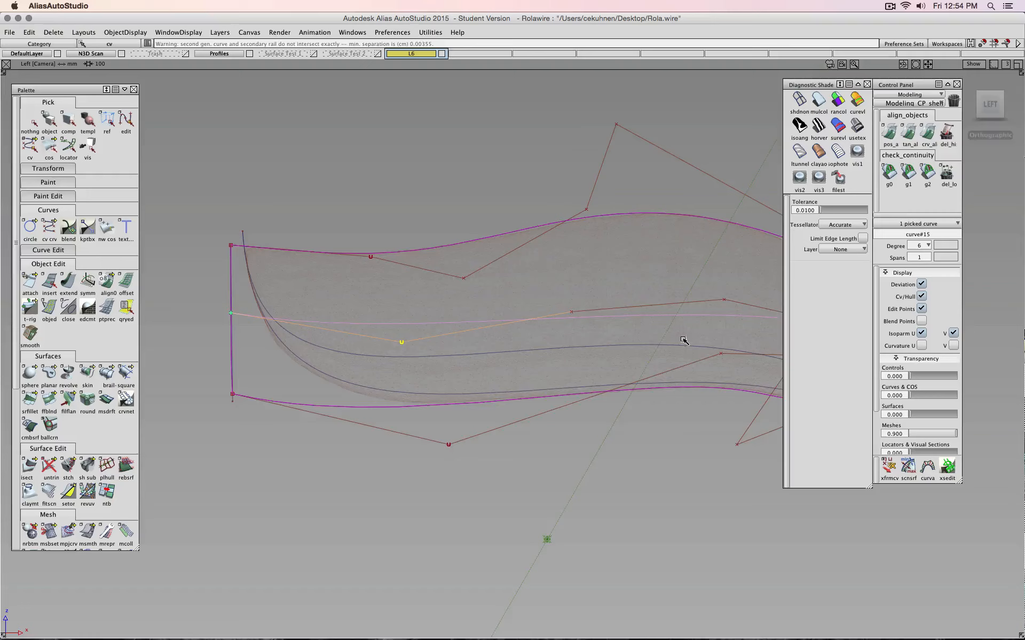
alt+shift+drag(684, 340, 643, 295)
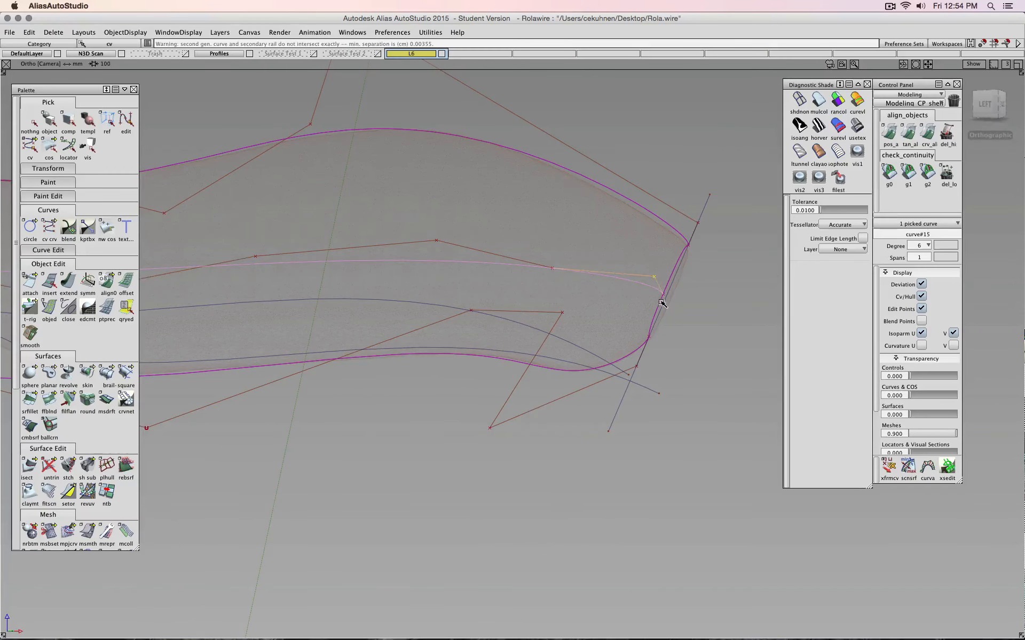
Move the middle curve's CV nearest the slanted end along Y, checking its position from the left view
ctrl+alt+drag(658, 300, 371, 373)
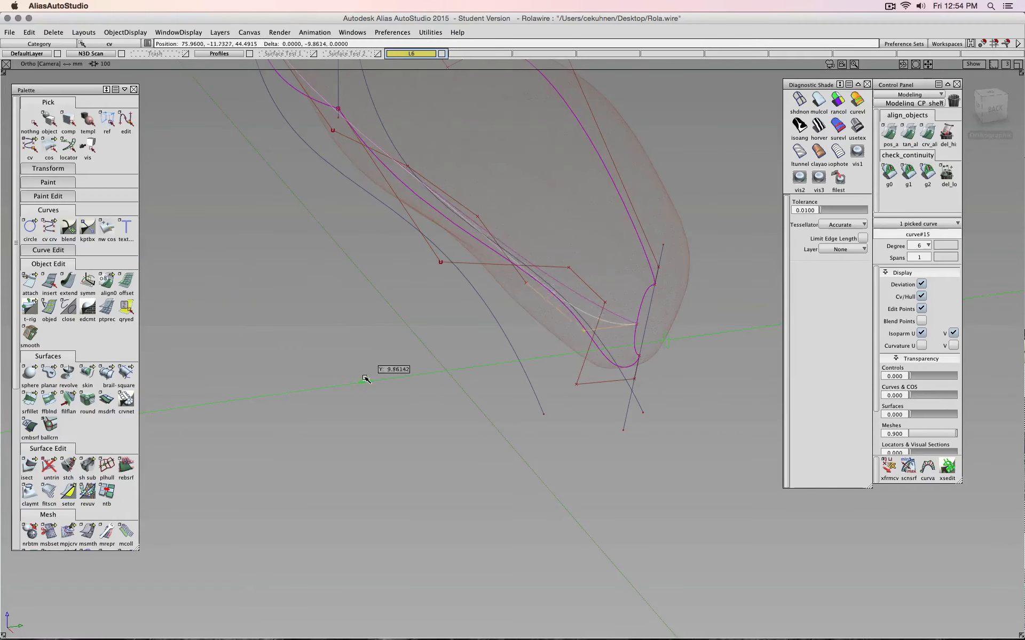
click(979, 107)
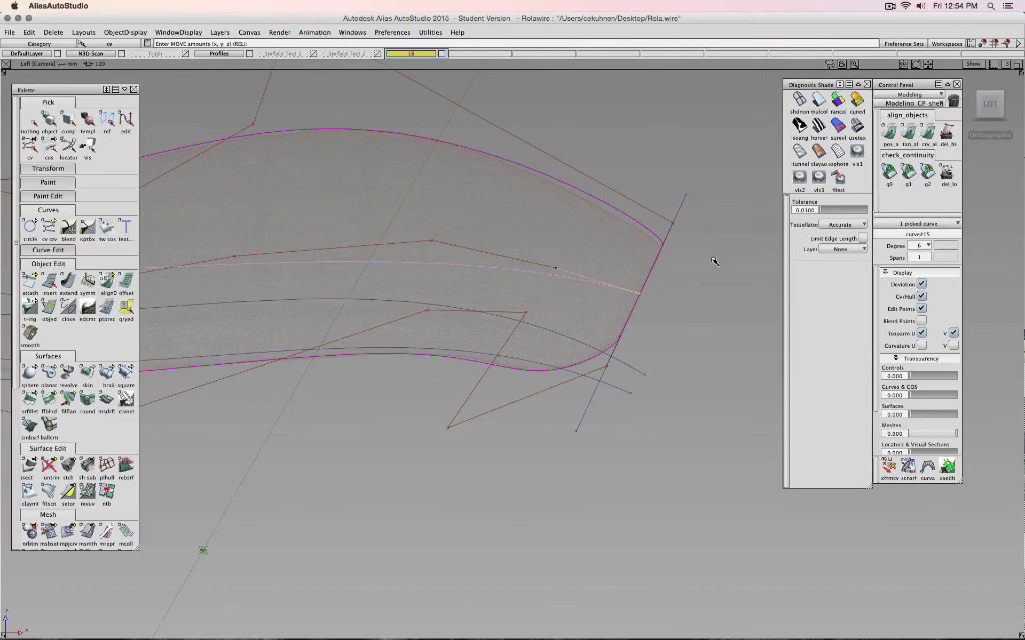
ctrl+shift+drag(721, 308, 531, 286)
key(super+s)
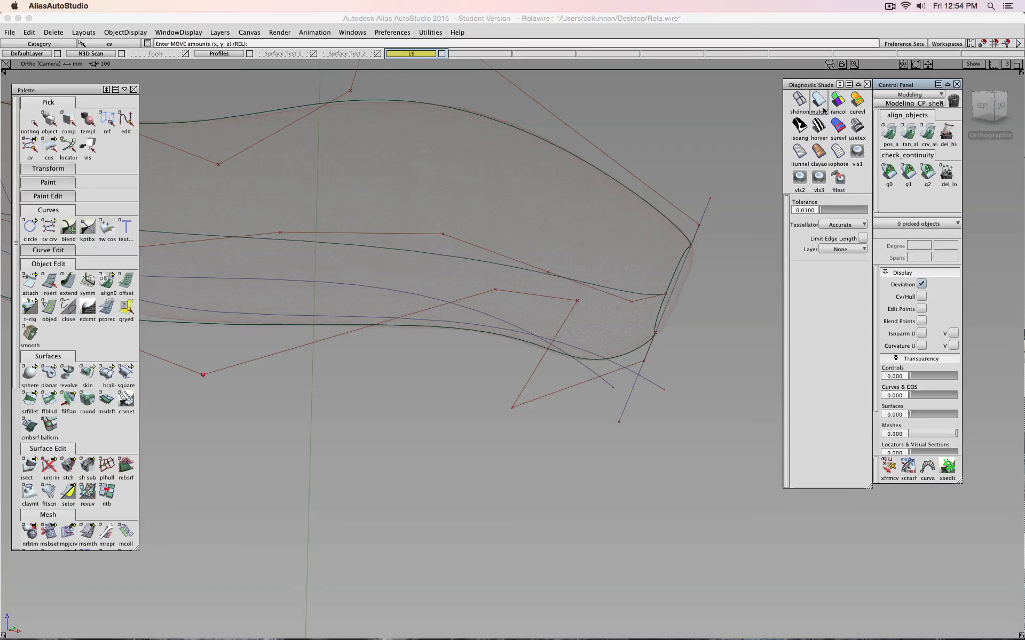
Shade the surface and scan in multi-color and adjust the middle curve's fourth CV from the slanted end against the scan
click(824, 111)
mouse_move(652, 263)
alt+shift+mouse_down()
mouse_move(471, 189)
mouse_move(433, 403)
mouse_move(414, 456)
mouse_move(305, 389)
mouse_move(309, 359)
mouse_move(421, 403)
mouse_move(496, 166)
mouse_move(492, 179)
alt+shift+mouse_up()
click(474, 271)
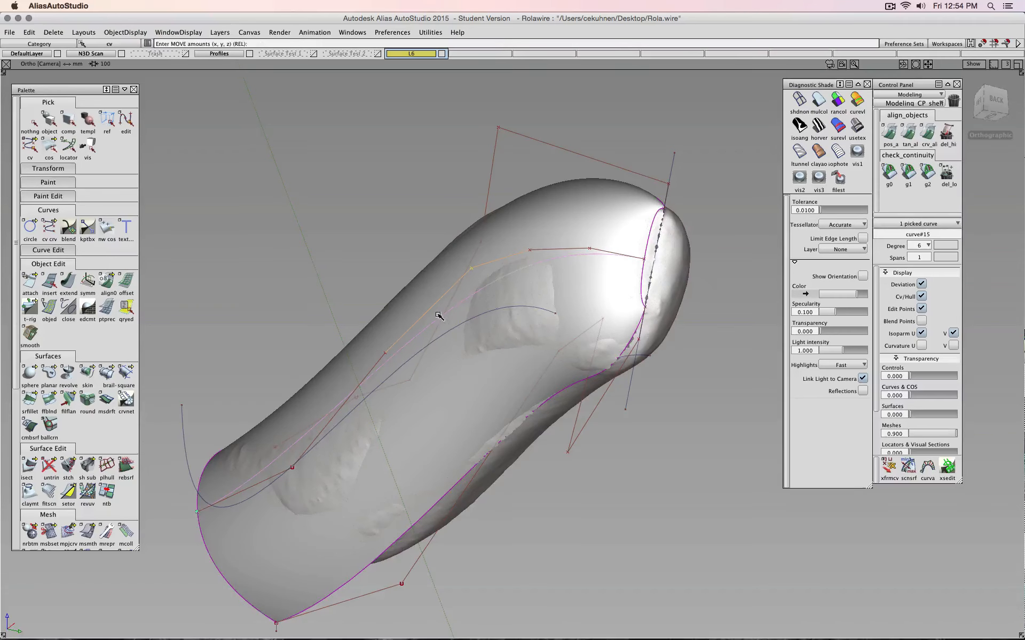
alt+shift+drag(437, 319, 397, 358)
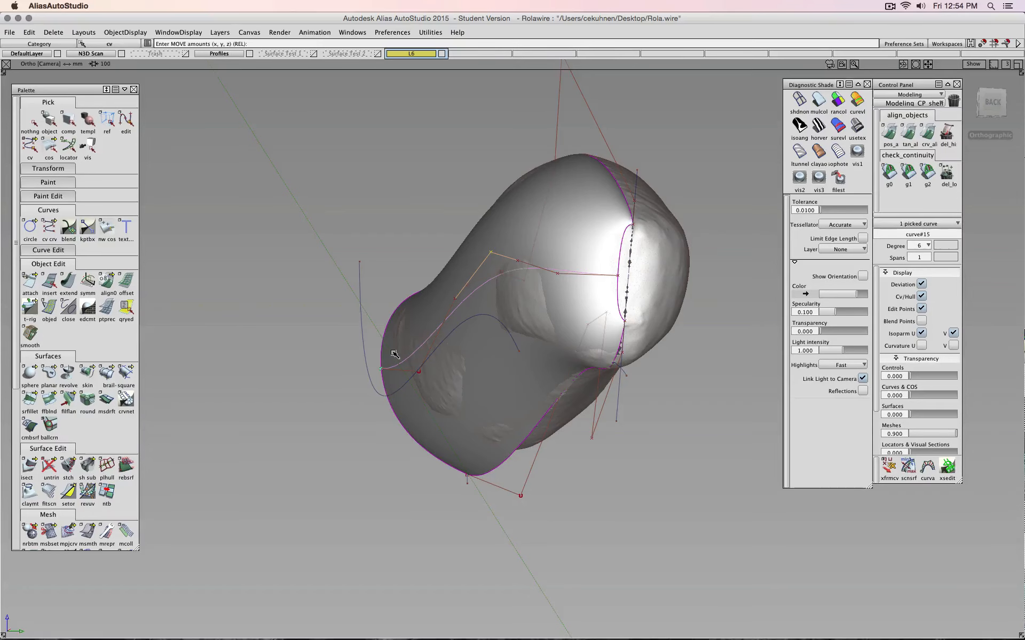
alt+shift+drag(392, 350, 612, 359)
alt+shift+middle_drag(612, 359, 620, 356)
Try to snap the lower curve's second CV onto its flat-end CV and offset it along Y
ctrl+shift+drag(577, 433, 577, 410)
ctrl+shift+drag(497, 516, 495, 503)
ctrl+shift+drag(495, 505, 415, 497)
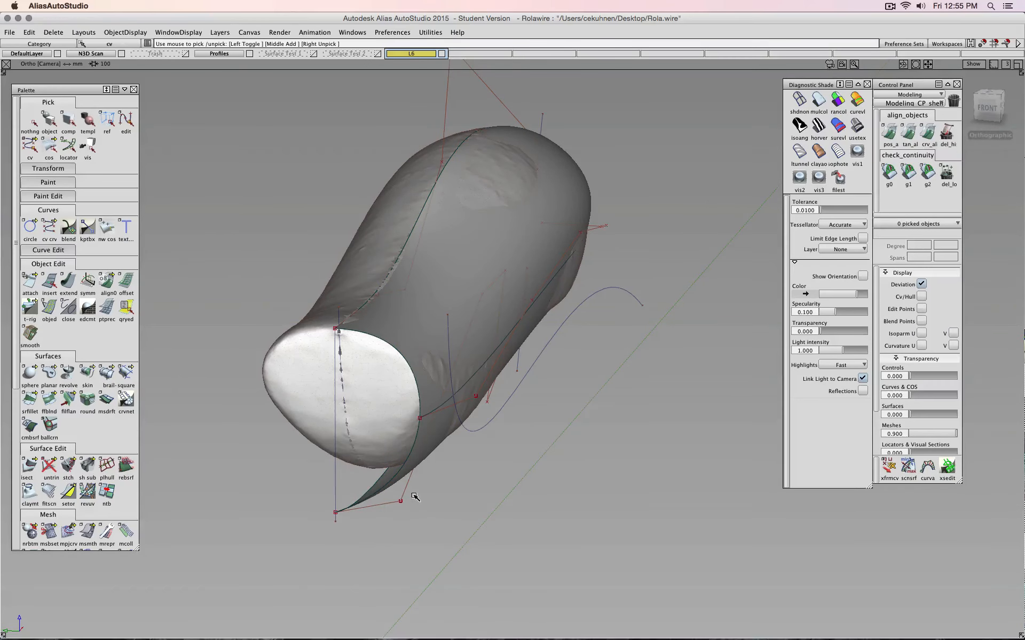
click(400, 501)
ctrl+shift+middle_drag(450, 509, 446, 495)
right_drag(426, 503, 331, 512)
mouse_move(332, 512)
mouse_down()
mouse_move(427, 525)
mouse_move(338, 510)
mouse_up()
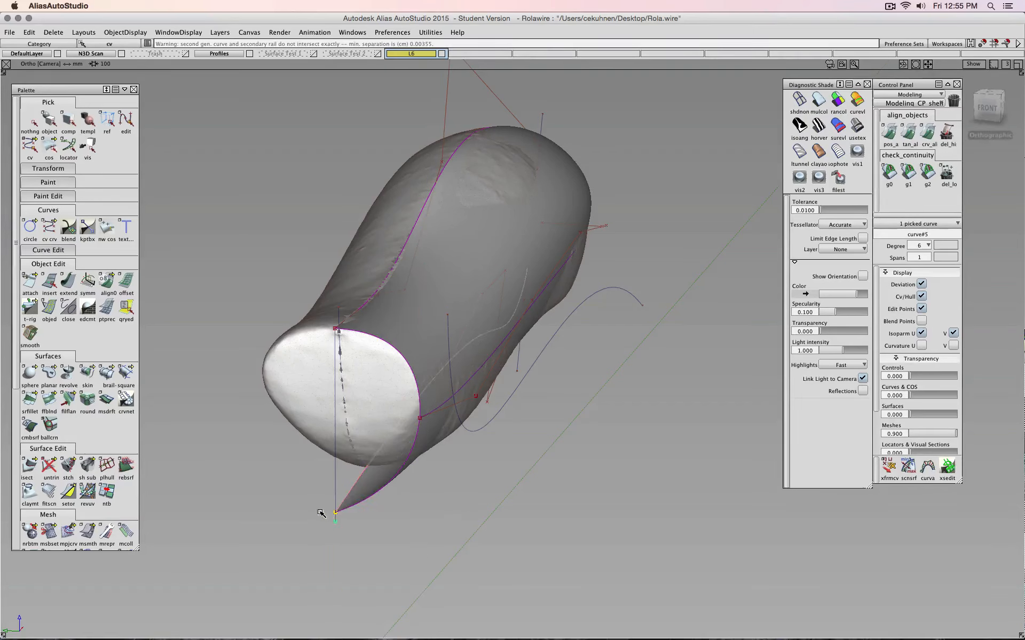
middle_drag(320, 513, 407, 536)
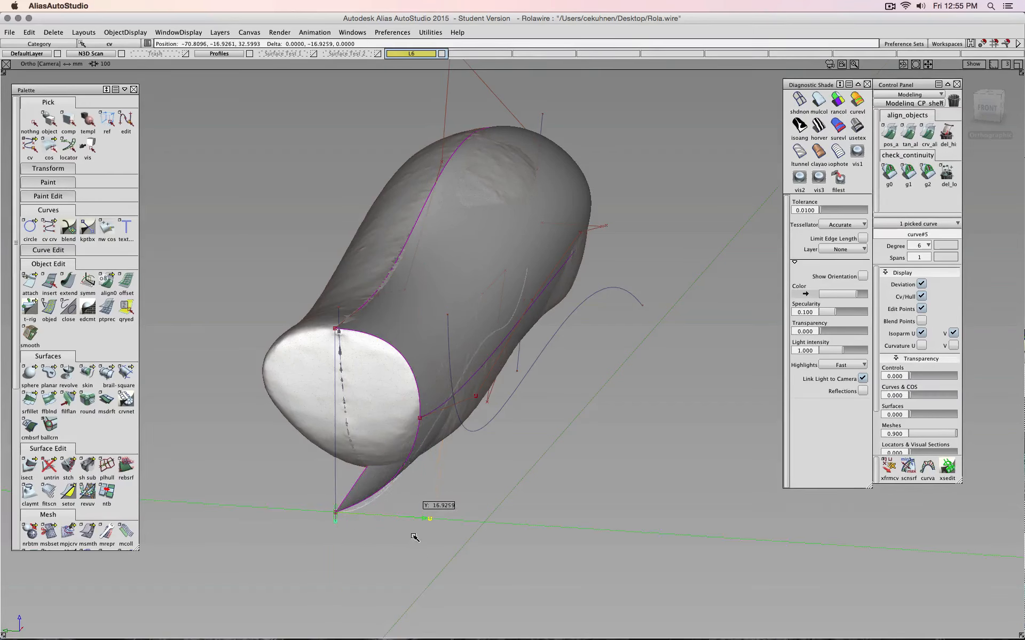
alt+shift+drag(483, 539, 485, 508)
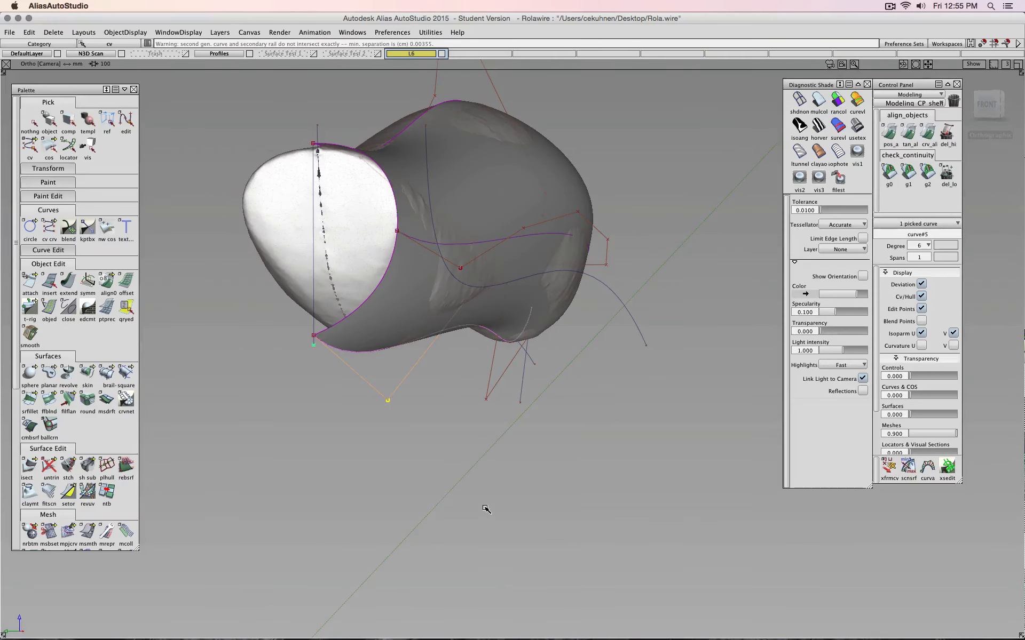
alt+shift+drag(441, 434, 516, 436)
Display the CVs and hull of the profile curve at the flat end
ctrl+shift+drag(517, 443, 525, 456)
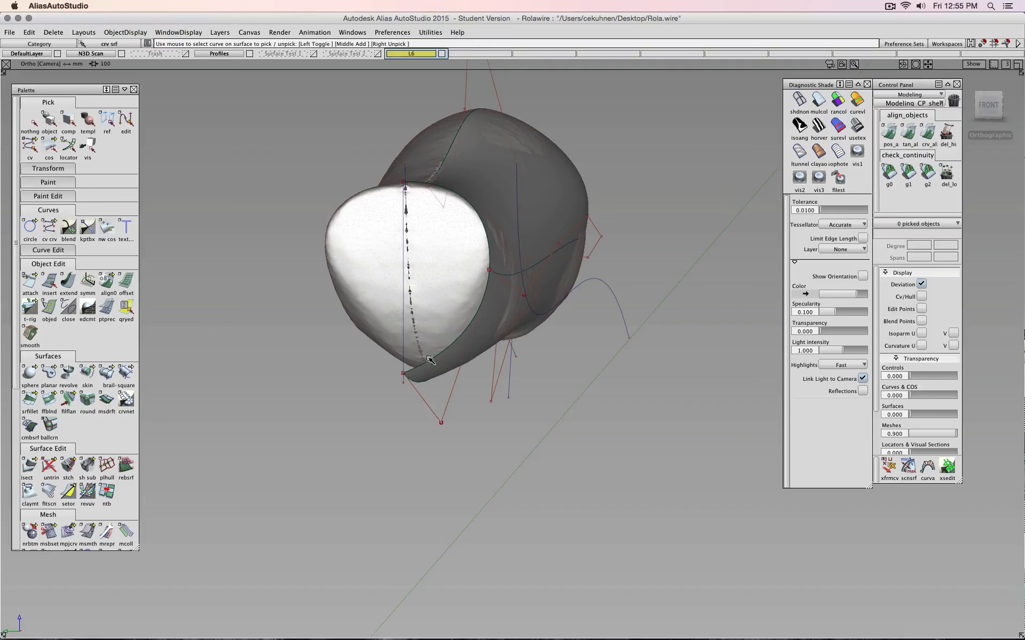
ctrl+shift+drag(450, 368, 438, 347)
click(420, 377)
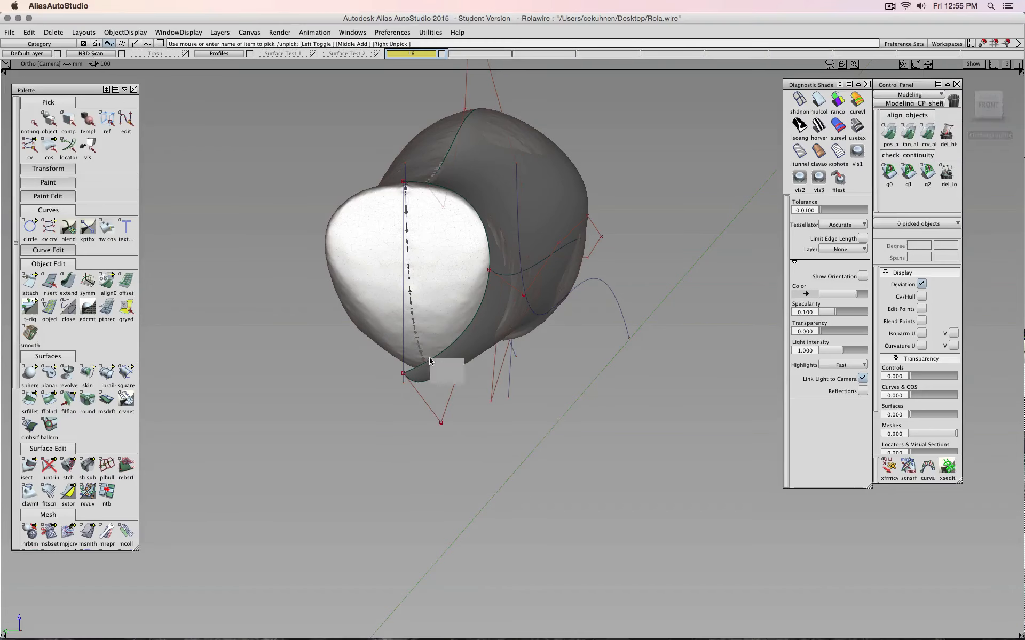
click(442, 379)
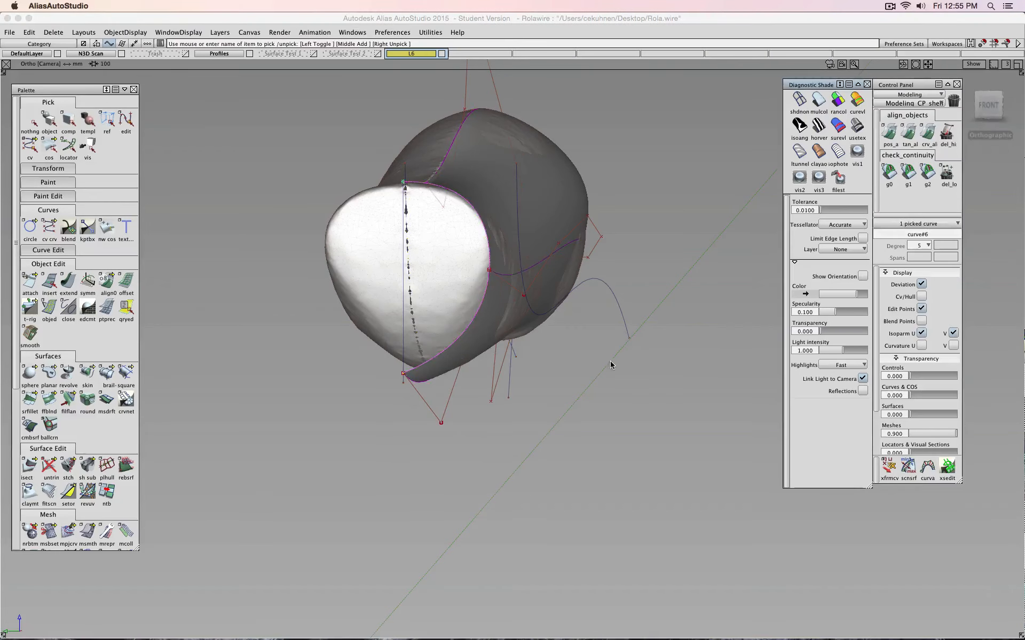
click(922, 296)
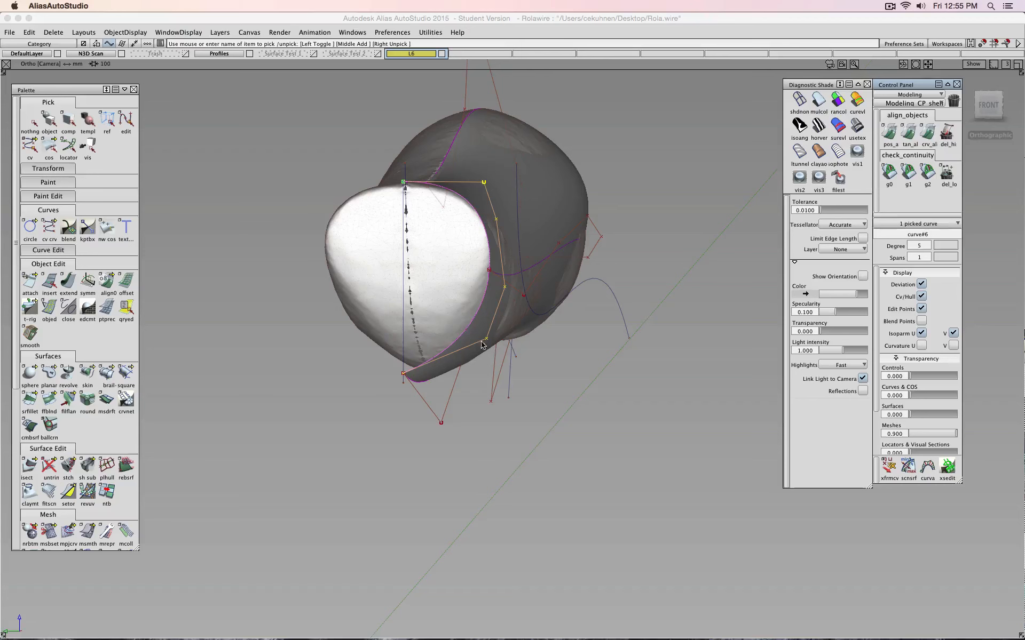
click(525, 351)
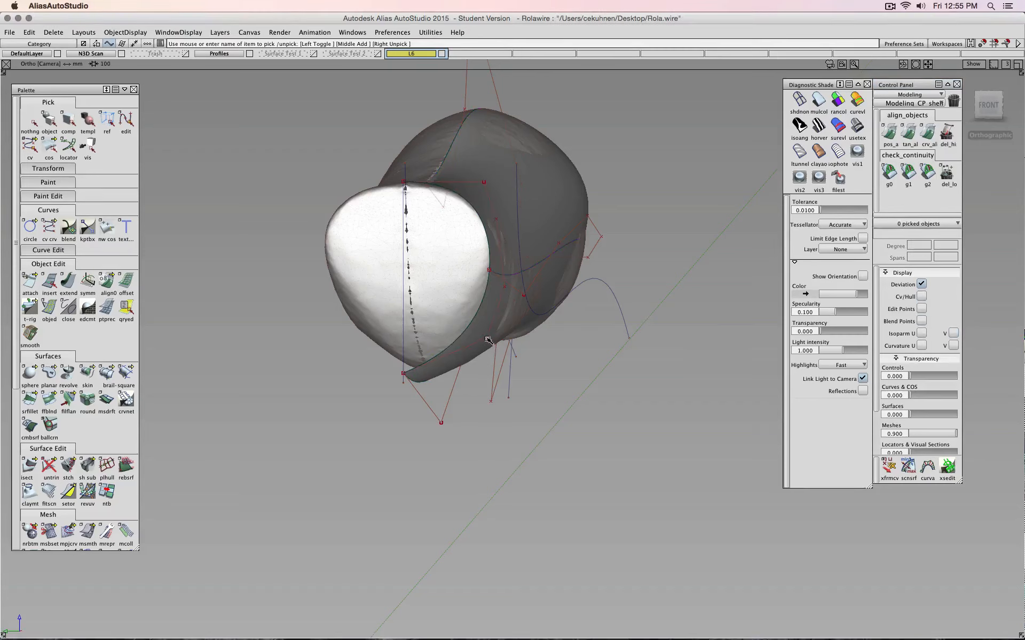
Snap the flat-end profile's second-lowest CV to its lowest CV and offset it outward along Y, keeping both level
click(488, 340)
ctrl+shift+right_click(592, 375)
ctrl+shift+drag(590, 359, 522, 352)
click(488, 341)
ctrl+shift+right_drag(578, 372, 523, 376)
ctrl+click(377, 380)
middle_drag(355, 366, 453, 385)
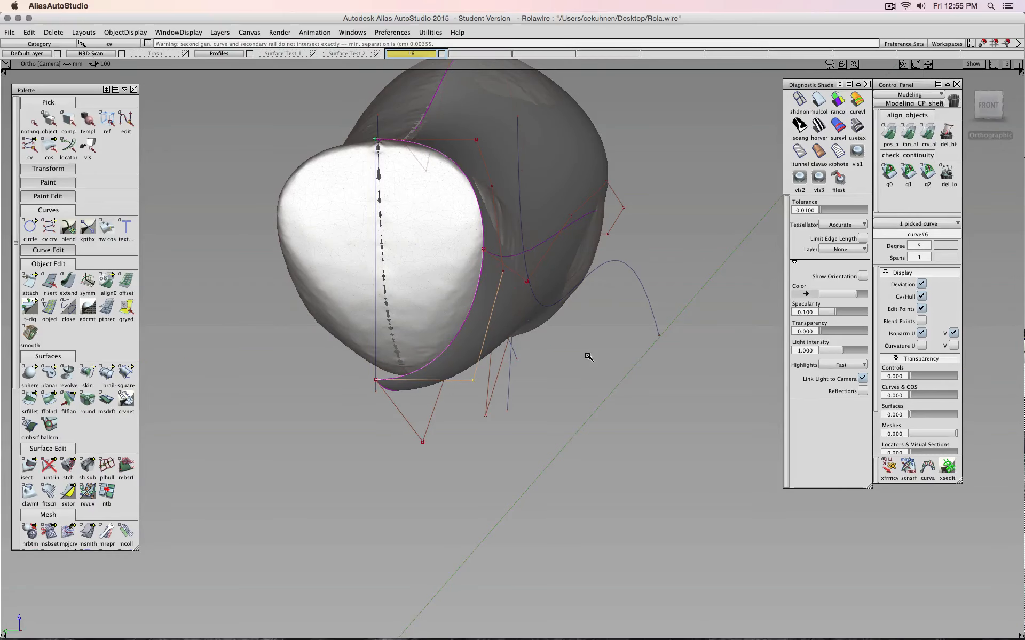
Slide the middle curve's end CV slightly downward along the flat-end profile curve
ctrl+shift+drag(587, 356, 490, 349)
alt+shift+middle_drag(386, 331, 488, 369)
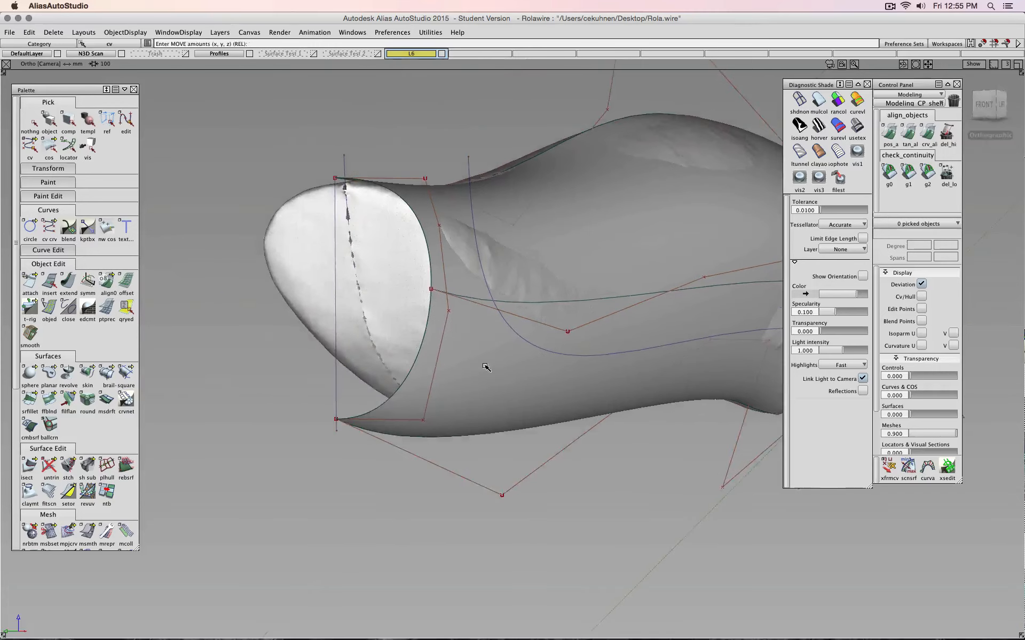
alt+shift+right_drag(489, 369, 436, 313)
click(421, 282)
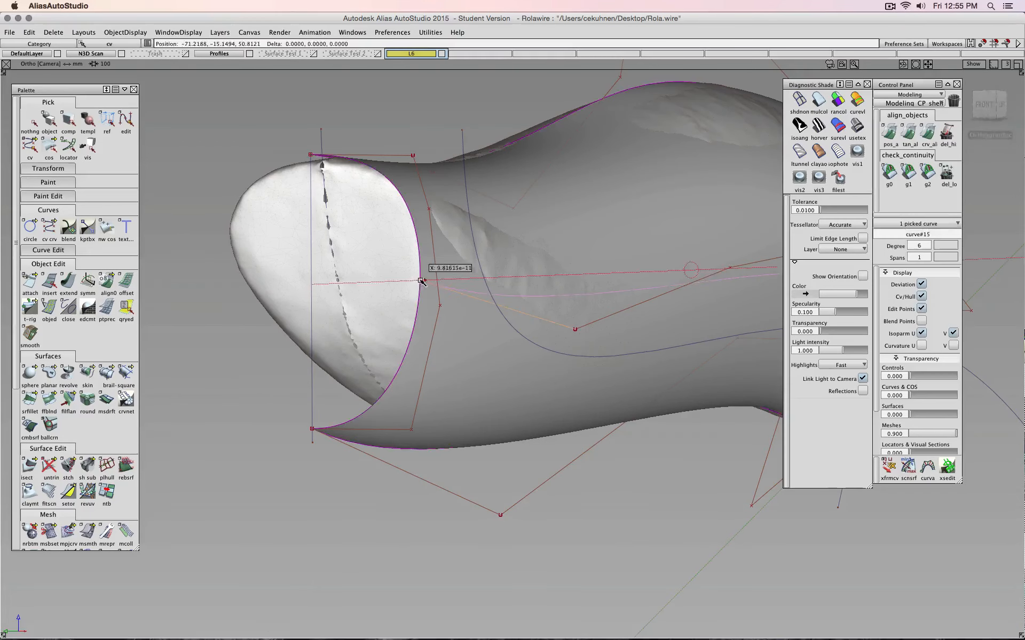
drag(431, 294, 464, 287)
drag(419, 251, 426, 298)
shift+super+right_drag(464, 318, 588, 359)
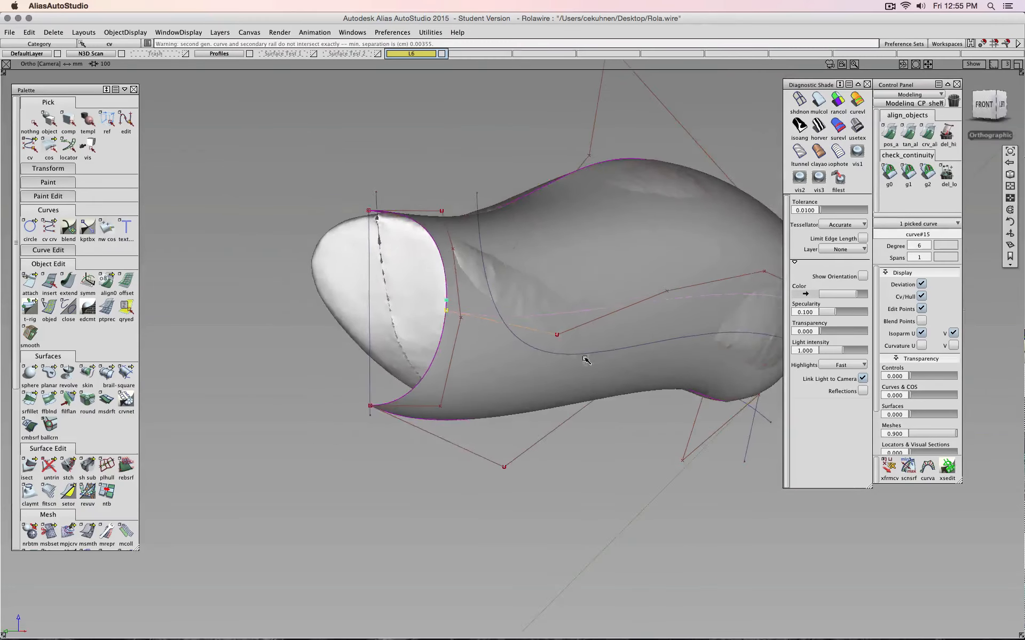
Examine how the shaded surface fits the scan from the flat end around to the slanted end
shift+super+drag(588, 359, 1011, 427)
alt+shift+drag(533, 400, 896, 435)
alt+shift+middle_drag(897, 435, 548, 357)
alt+shift+drag(548, 357, 661, 438)
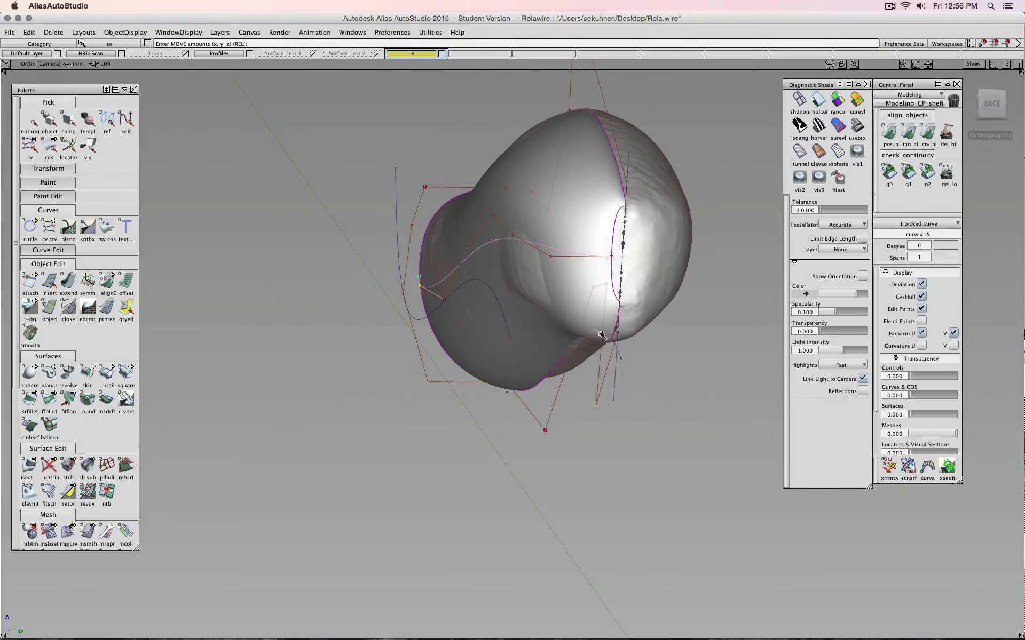
alt+shift+drag(591, 332, 714, 312)
click(821, 100)
alt+shift+middle_drag(706, 242, 698, 321)
Hide the N3D Scan layer, then copy and paste the birail surface in place
click(121, 53)
ctrl+shift+drag(290, 140, 293, 158)
click(402, 210)
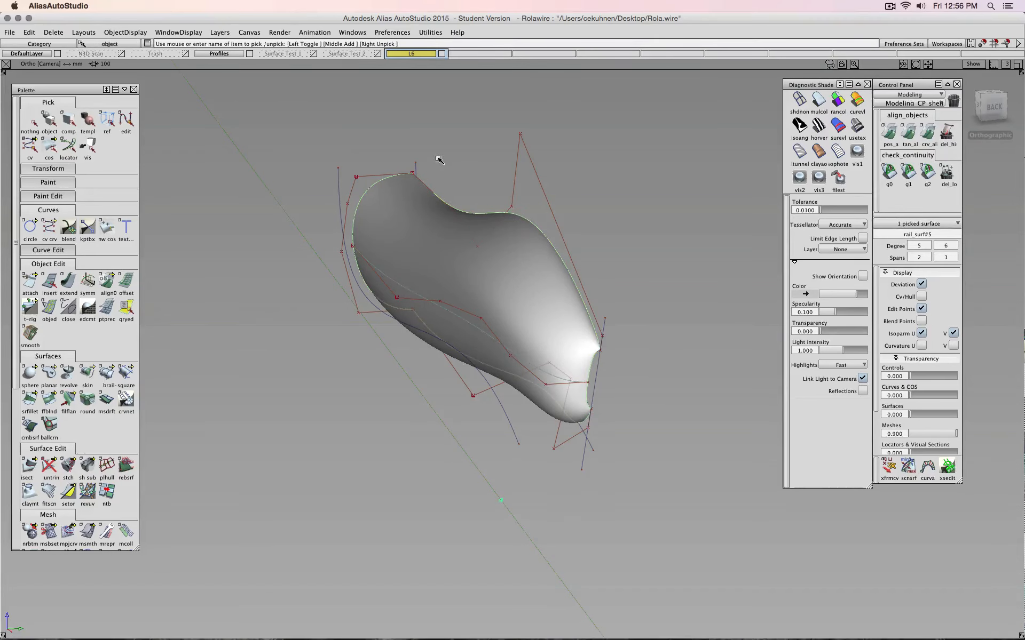
Assign the pasted surface to a new layer and hide layer L6
click(219, 32)
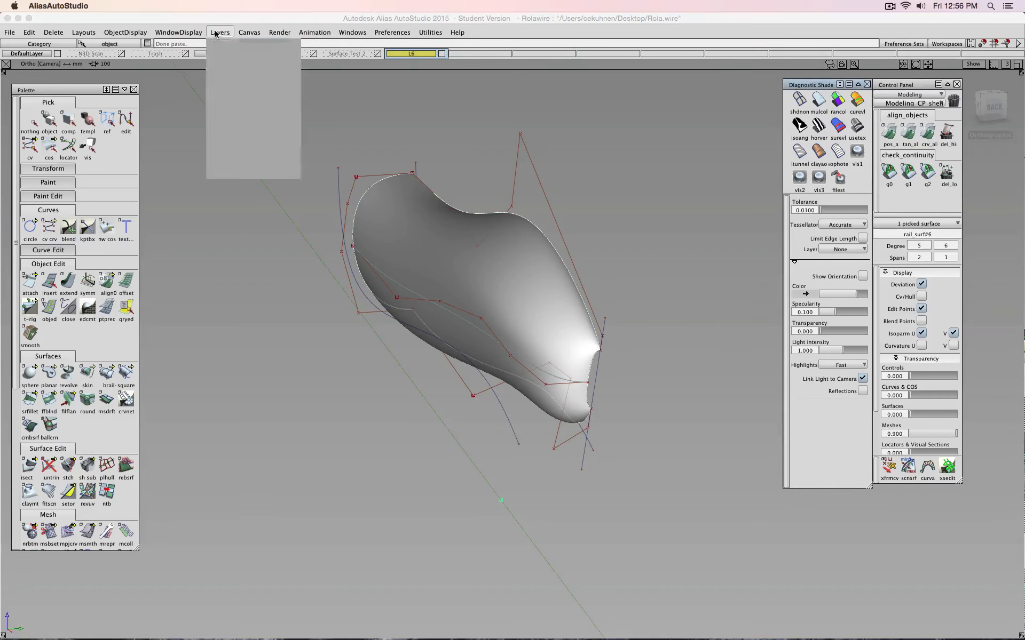
click(223, 42)
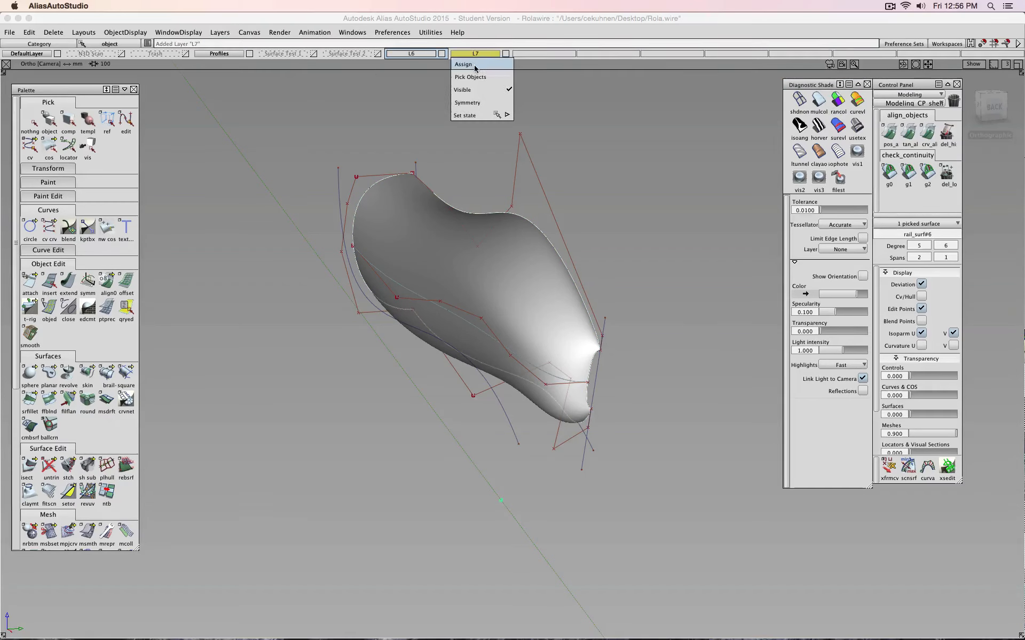
click(475, 65)
click(443, 54)
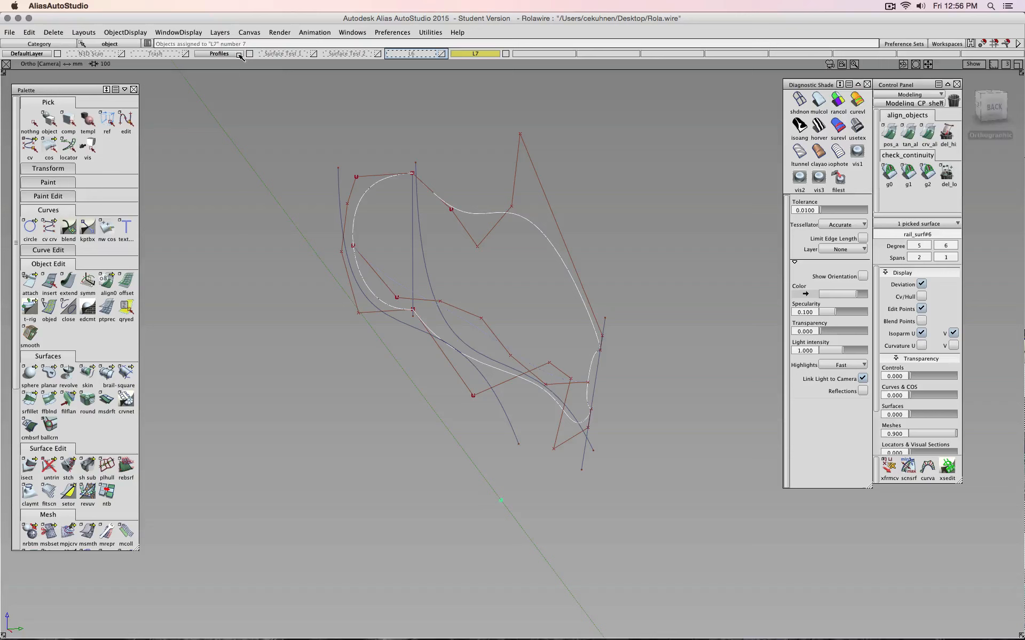
Turn off the CV and hull display for all visible curves and hide the Profiles layer
mouse_move(287, 143)
ctrl+shift+mouse_down()
mouse_move(288, 119)
mouse_move(326, 155)
mouse_move(327, 145)
ctrl+shift+mouse_up()
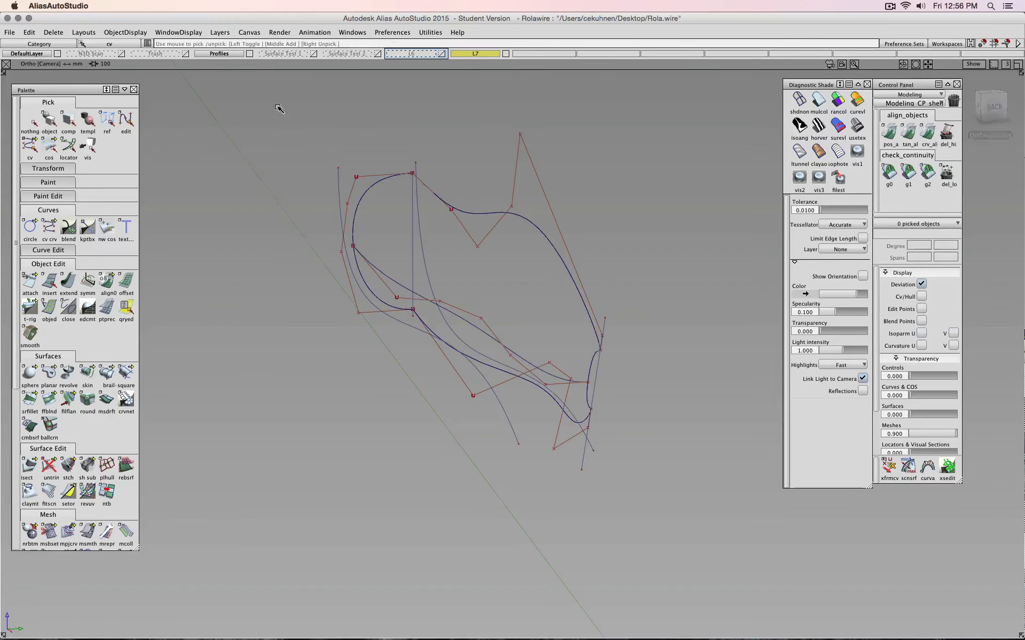
drag(264, 93, 904, 617)
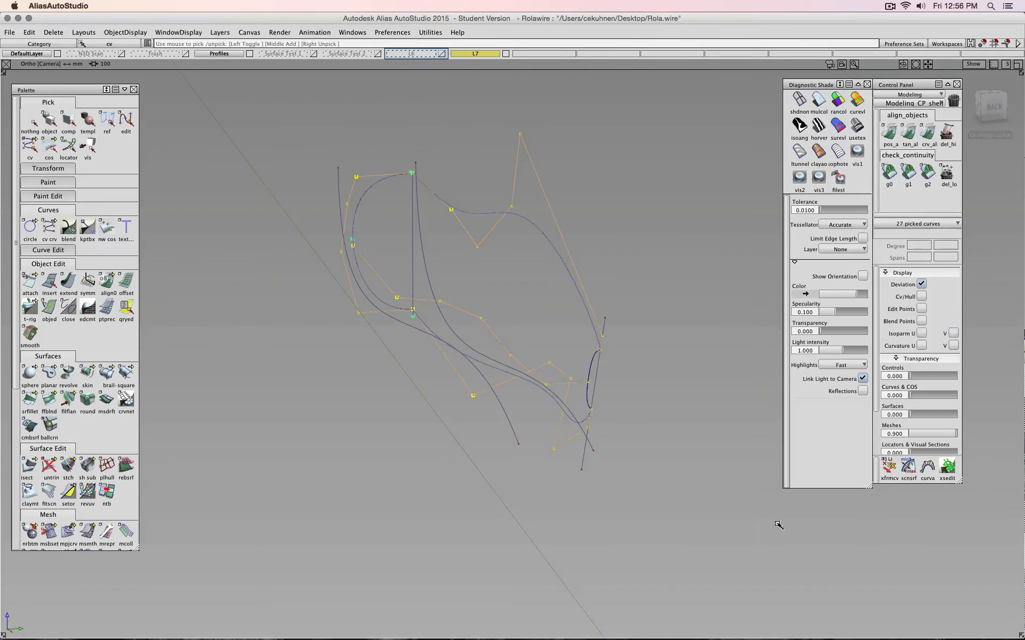
click(921, 297)
ctrl+shift+drag(666, 234, 666, 210)
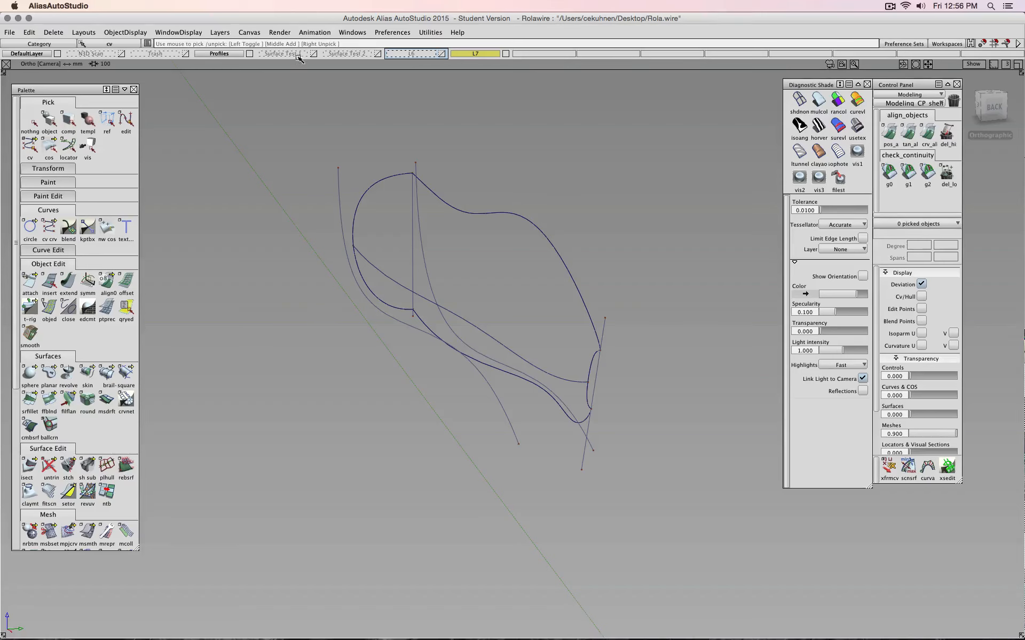
click(250, 54)
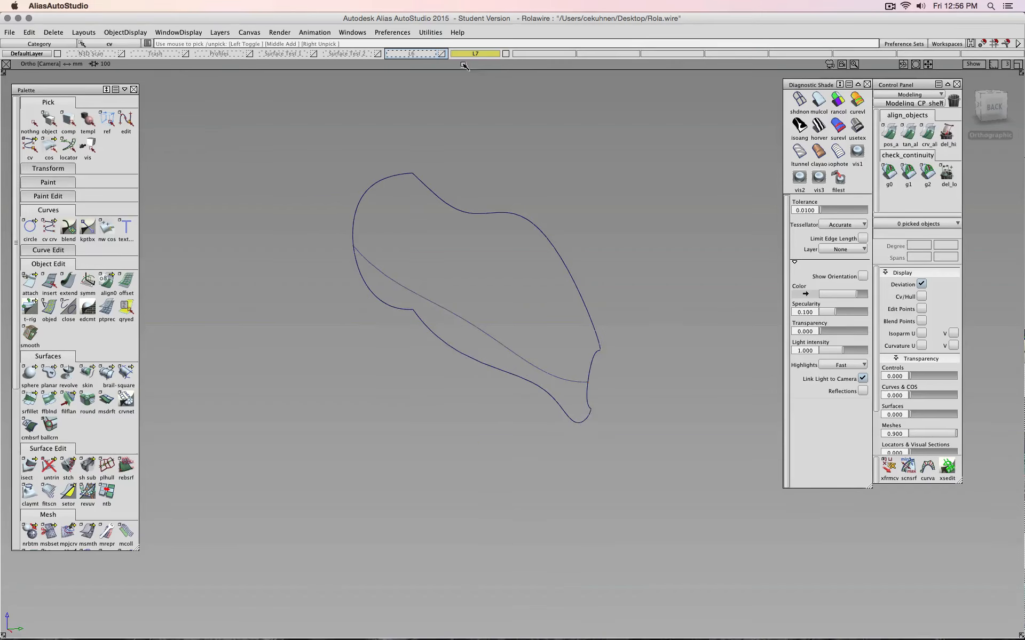
Shade the copied surface in multi-color and display its CVs and hulls to check them from several angles
click(819, 101)
alt+shift+drag(622, 171, 600, 208)
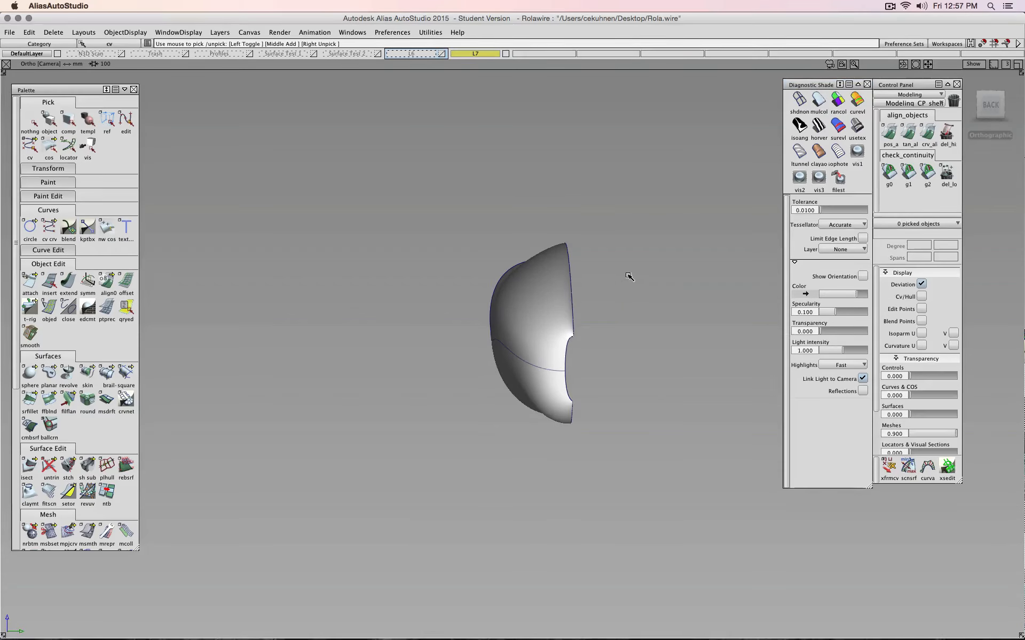
ctrl+shift+drag(629, 276, 595, 276)
click(548, 267)
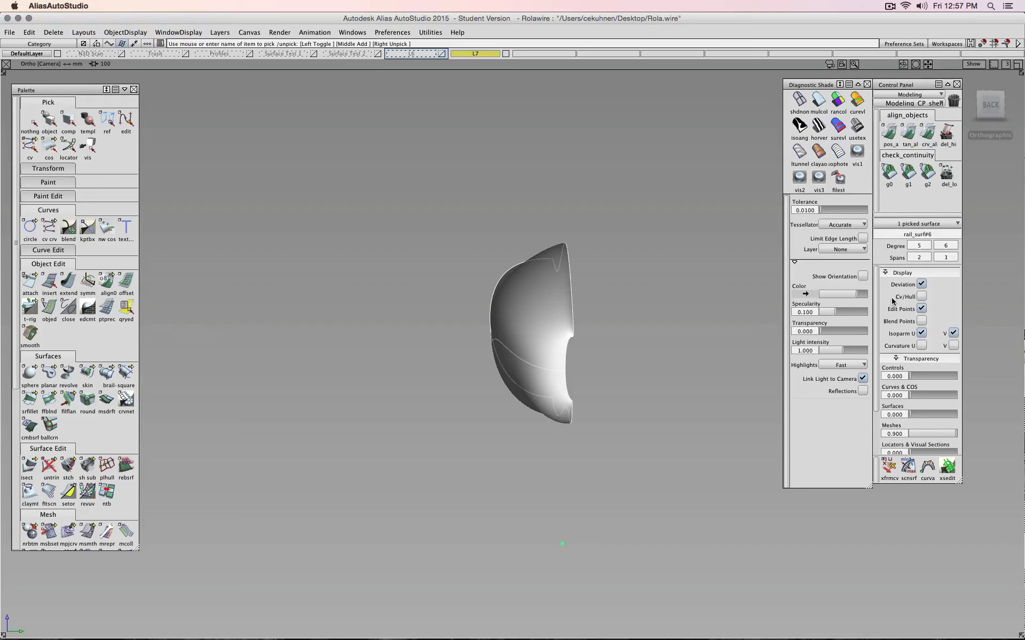
click(919, 297)
drag(988, 110, 780, 223)
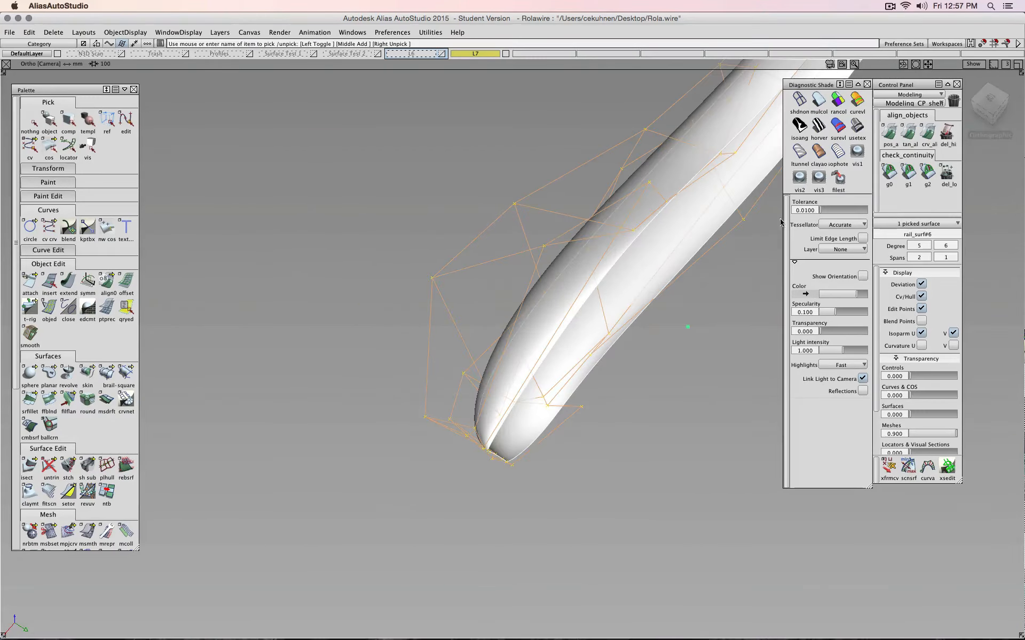
click(672, 253)
alt+shift+drag(683, 256, 779, 149)
Turn on symmetry for layer L7 to mirror the half surface
click(466, 55)
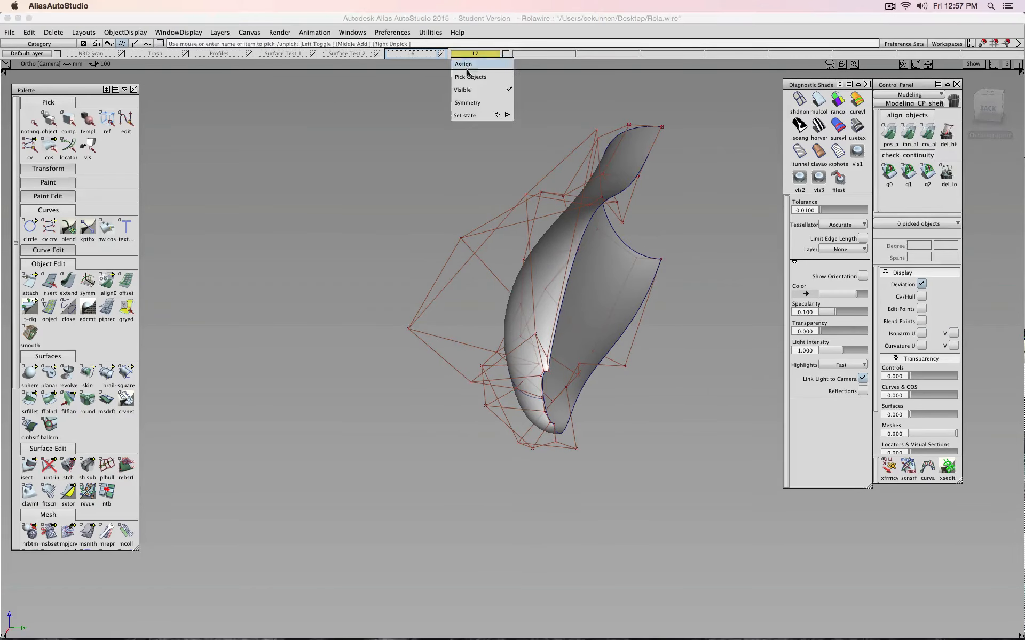
click(472, 102)
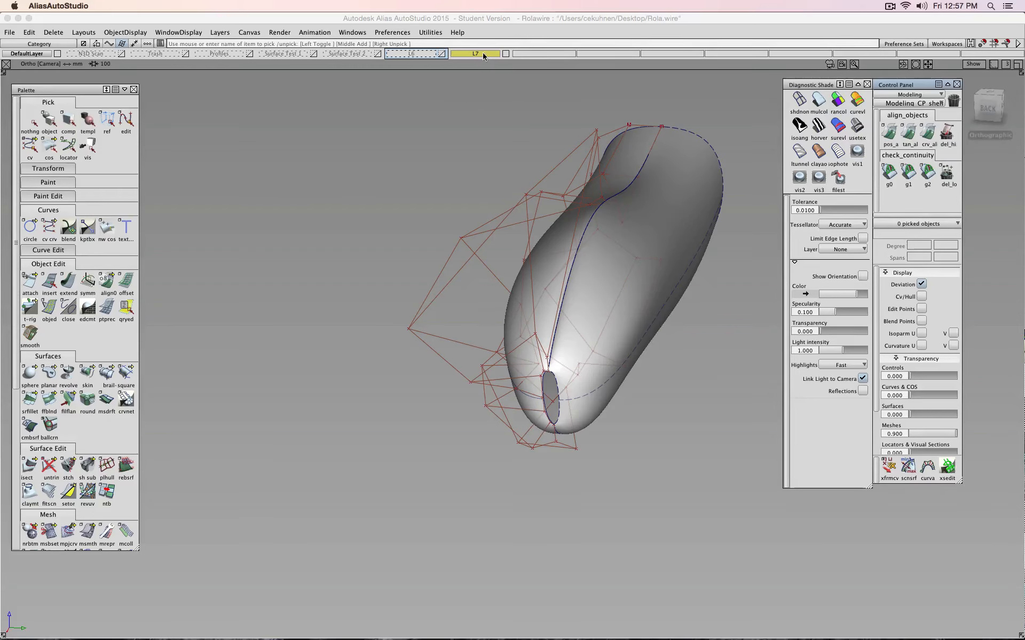
mouse_move(427, 178)
alt+shift+mouse_down()
mouse_move(469, 79)
mouse_move(305, 133)
mouse_move(258, 187)
mouse_move(400, 171)
mouse_move(435, 183)
alt+shift+mouse_up()
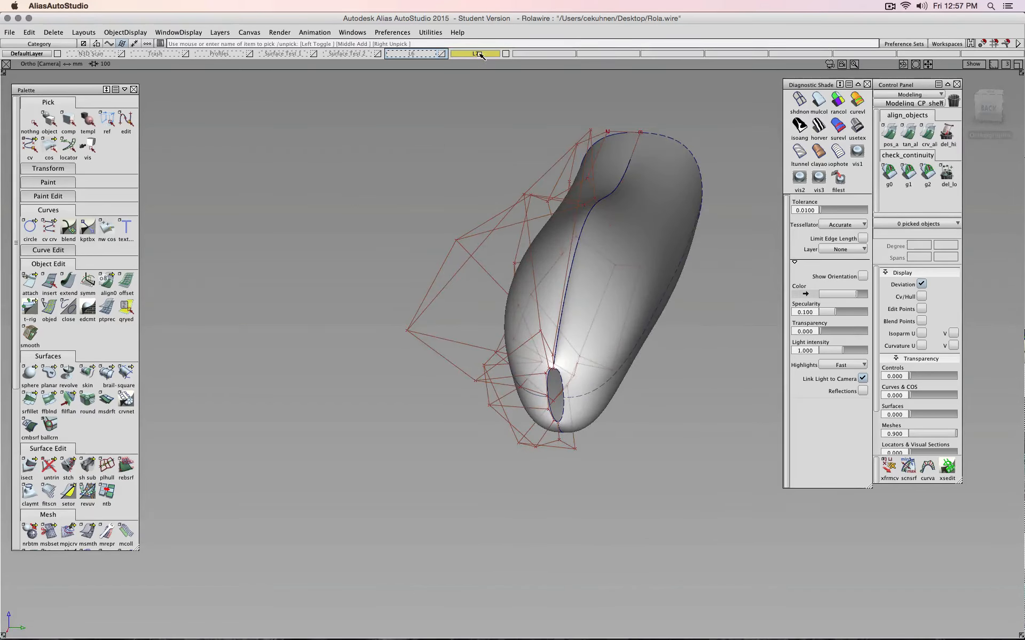
Create real geometry from the layer's symmetry and shade the new half in multi-color
click(257, 33)
mouse_move(219, 32)
mouse_move(251, 109)
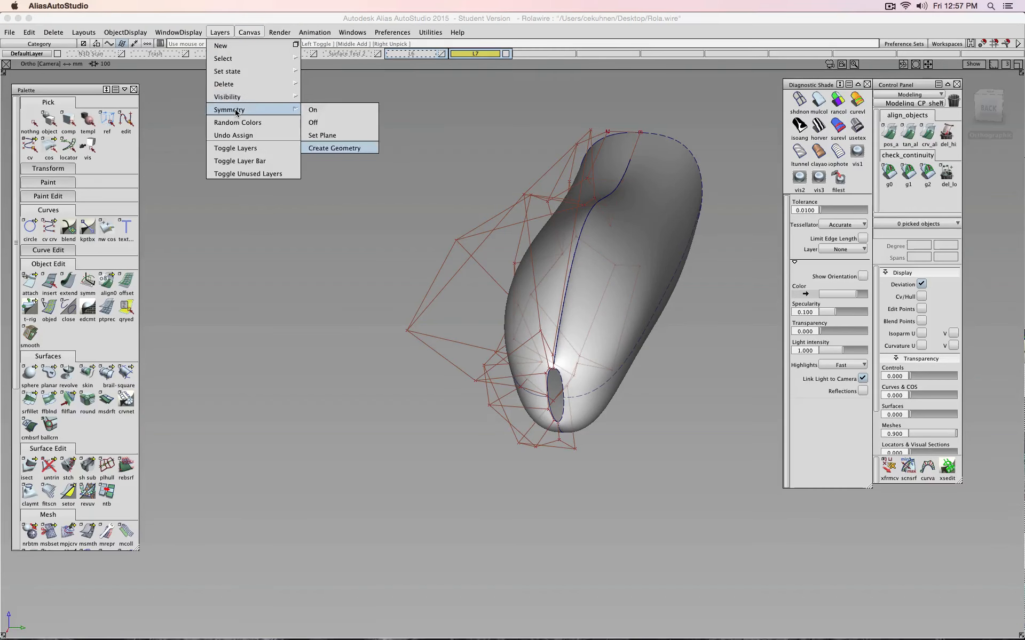
click(352, 150)
click(813, 106)
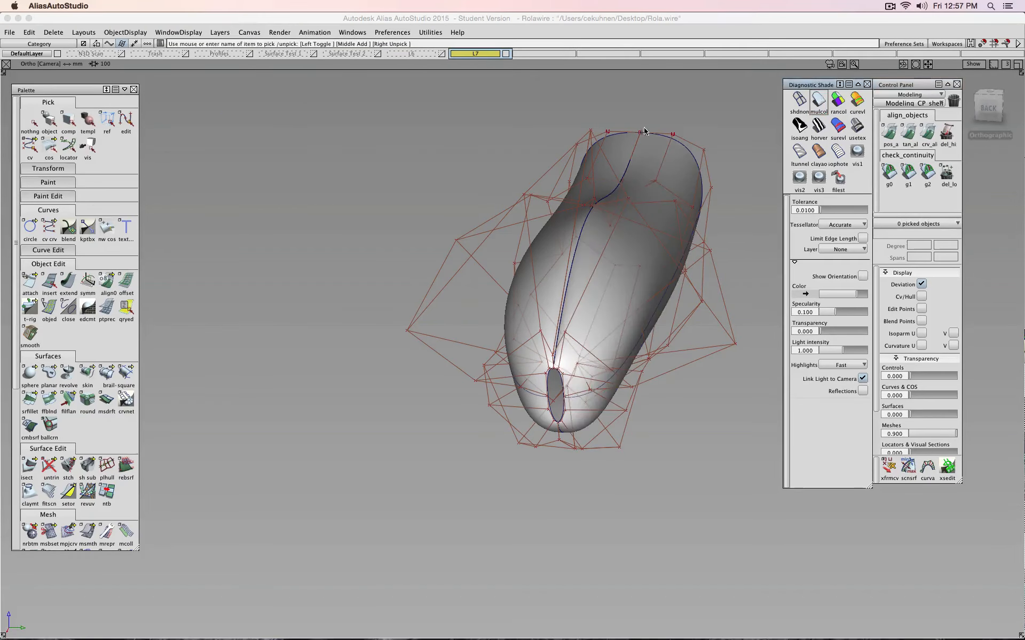
Align both surface halves along the center seam with tangent continuity, modifying both surfaces with a free intersection
click(102, 283)
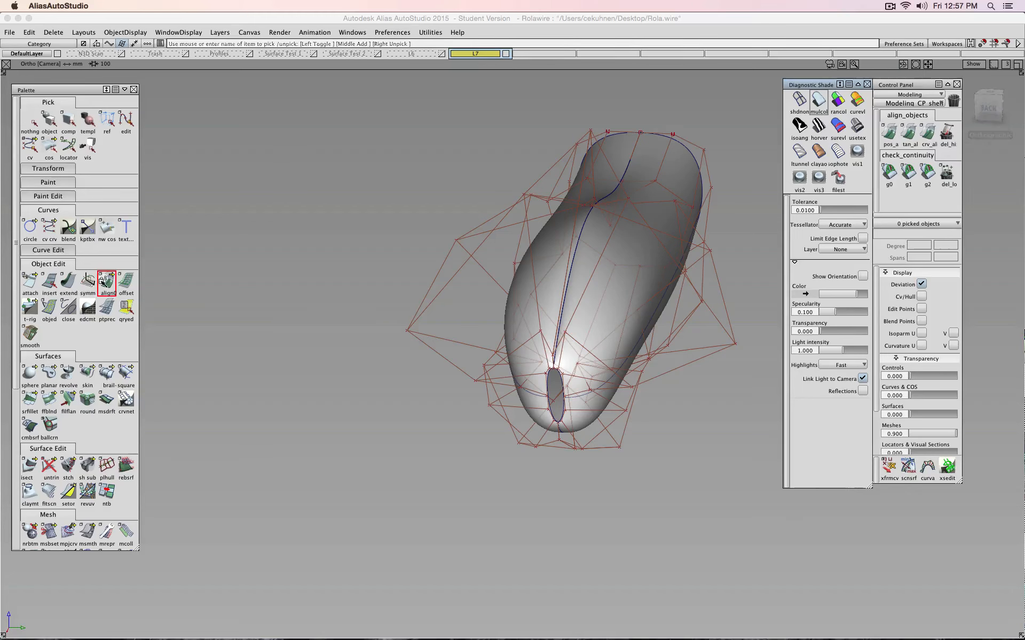
double_click(105, 283)
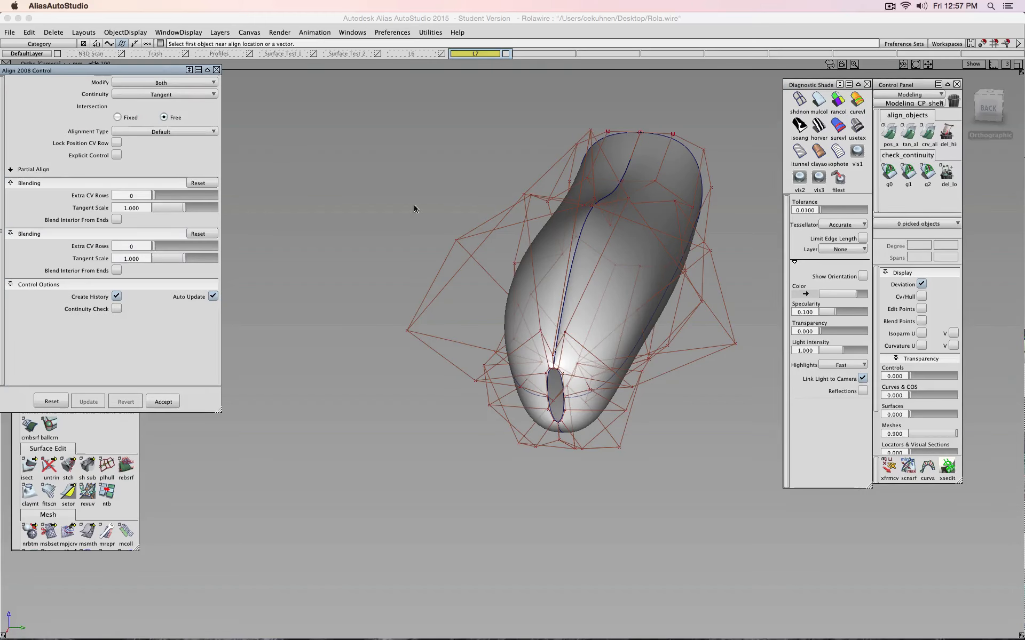
click(628, 171)
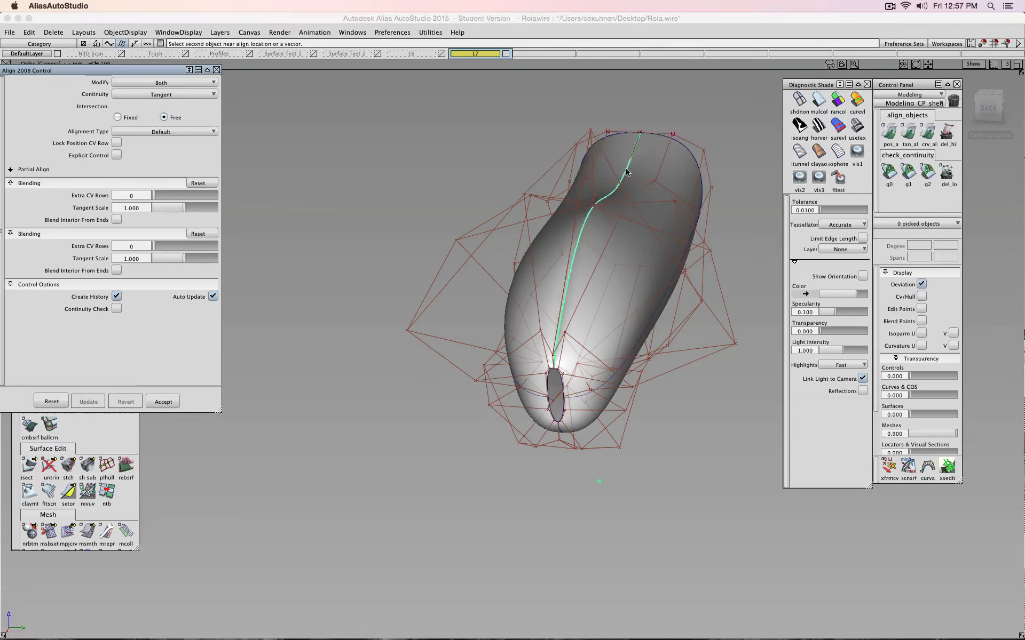
click(629, 171)
click(987, 111)
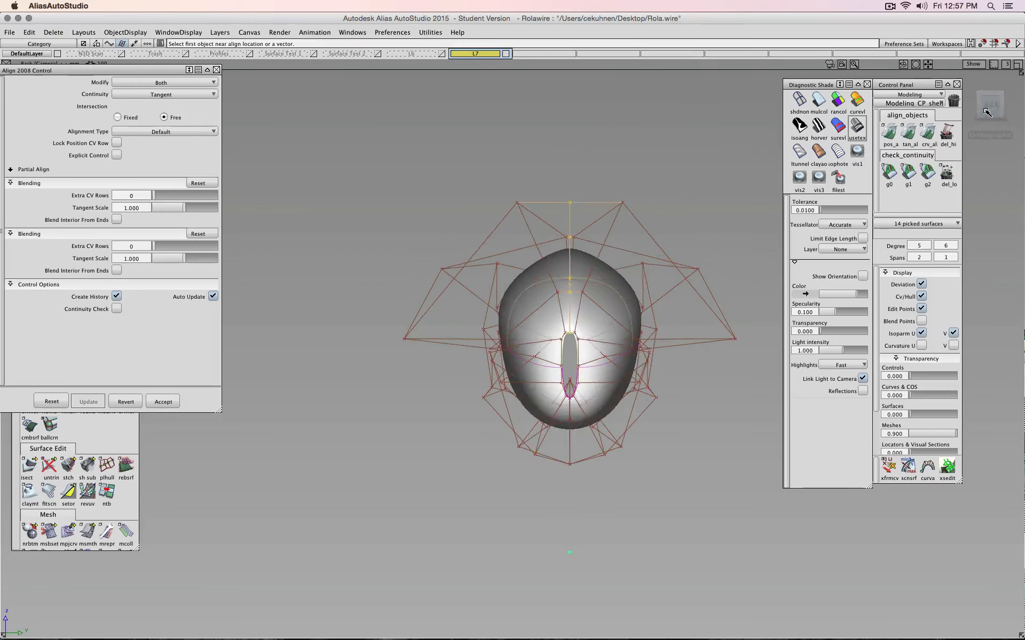
alt+shift+drag(718, 219, 687, 162)
ctrl+shift+drag(710, 104, 710, 83)
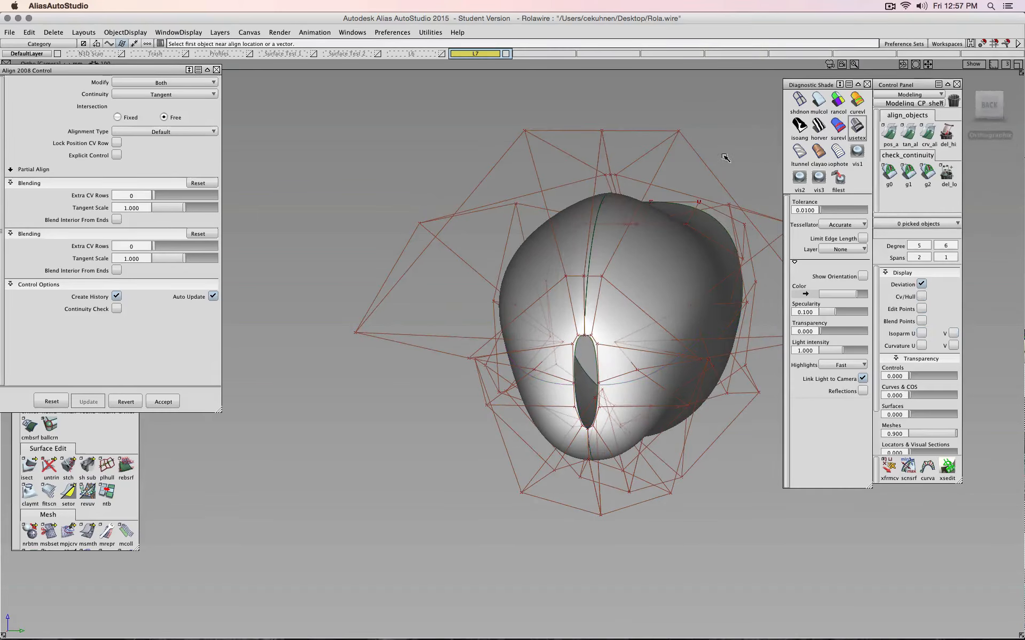
mouse_move(726, 152)
alt+shift+mouse_down()
mouse_move(713, 142)
mouse_move(725, 142)
mouse_move(726, 159)
alt+shift+mouse_up()
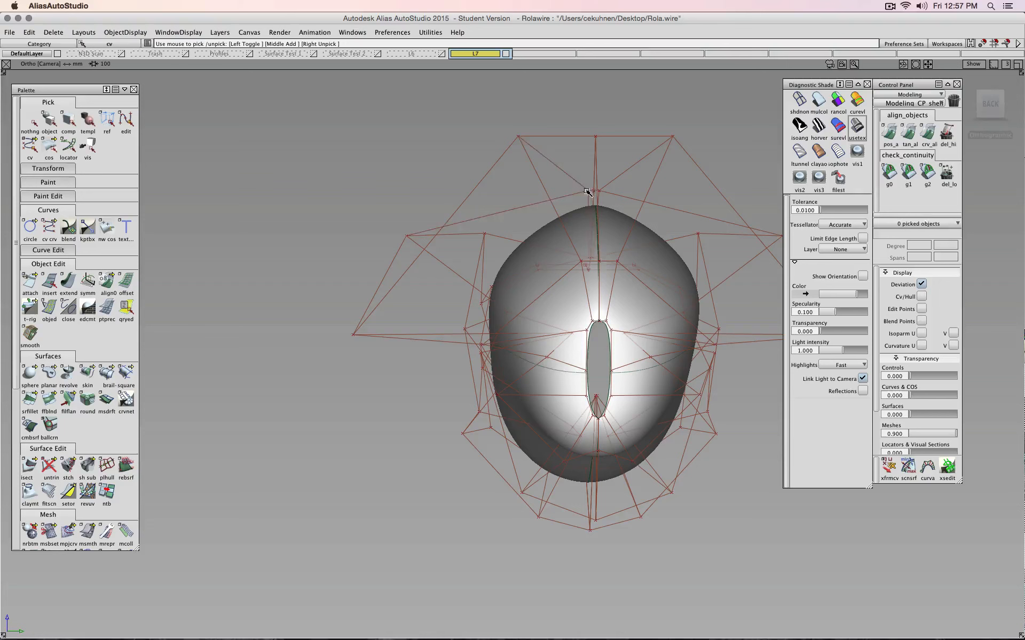
Try moving CVs beside the center seam outward in Y on the original half, and undo both moves
click(587, 191)
ctrl+shift+right_drag(670, 215, 671, 201)
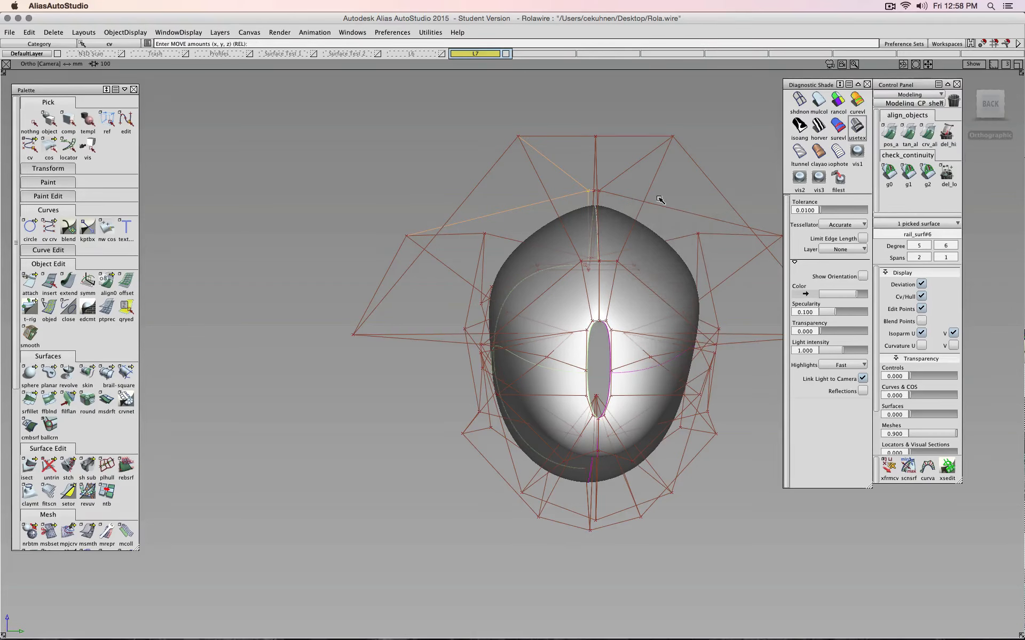
middle_drag(655, 197, 655, 197)
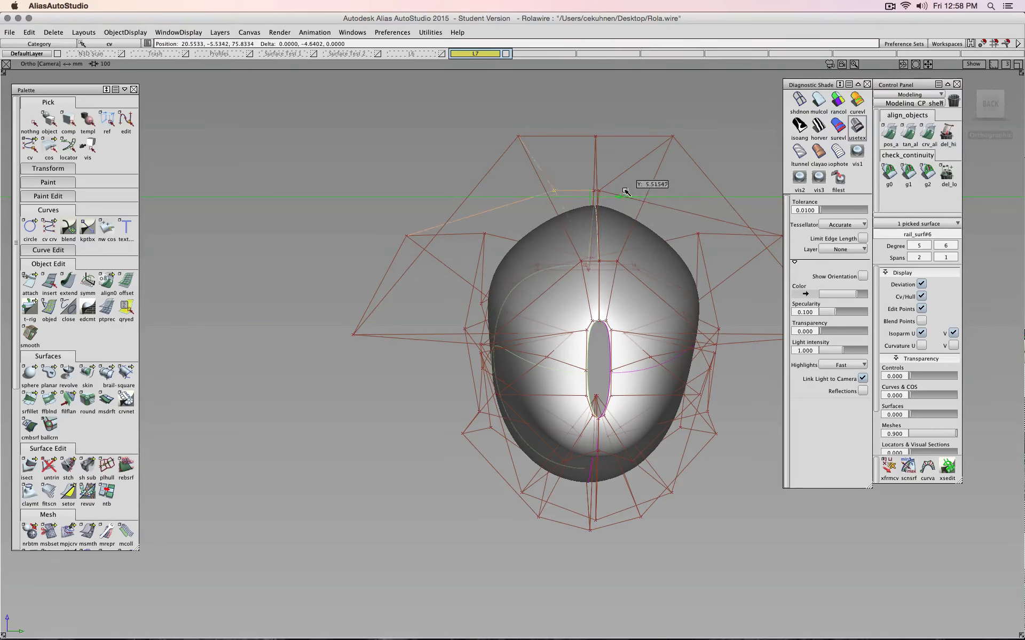
mouse_move(651, 187)
alt+shift+mouse_down()
mouse_move(635, 213)
mouse_move(625, 162)
mouse_move(599, 171)
mouse_move(606, 226)
alt+shift+mouse_up()
alt+shift+right_drag(606, 227, 652, 200)
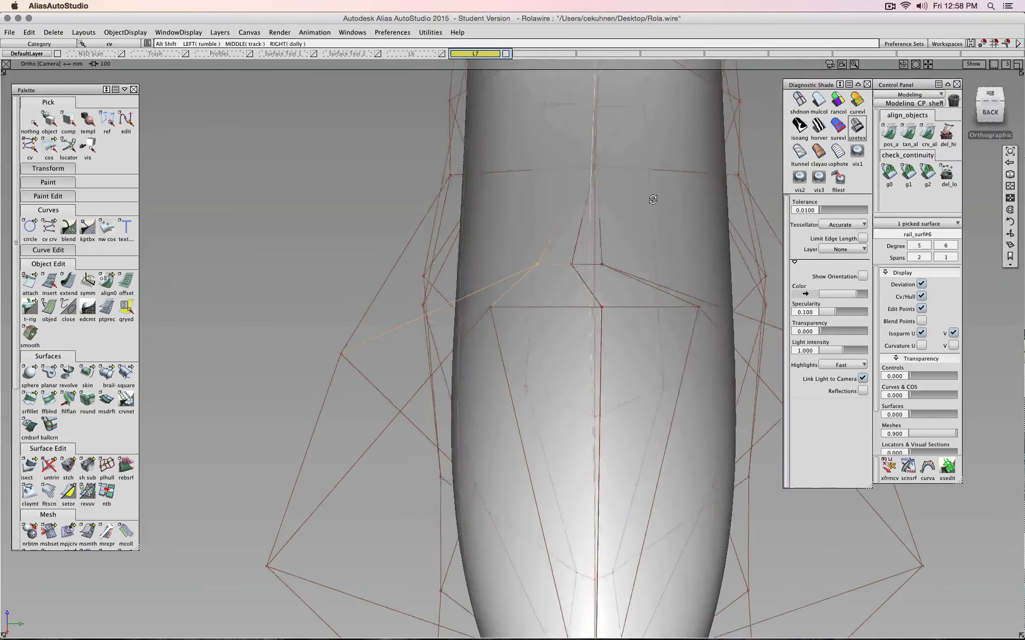
alt+shift+drag(652, 199, 552, 177)
middle_drag(592, 196, 550, 197)
alt+shift+right_drag(565, 222, 597, 254)
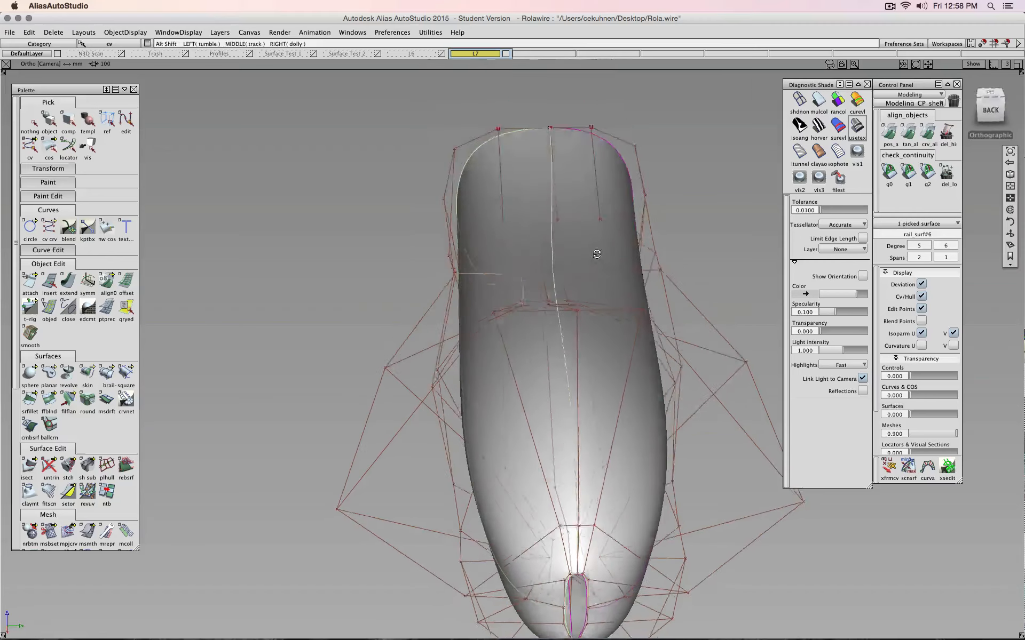
alt+shift+drag(597, 254, 586, 232)
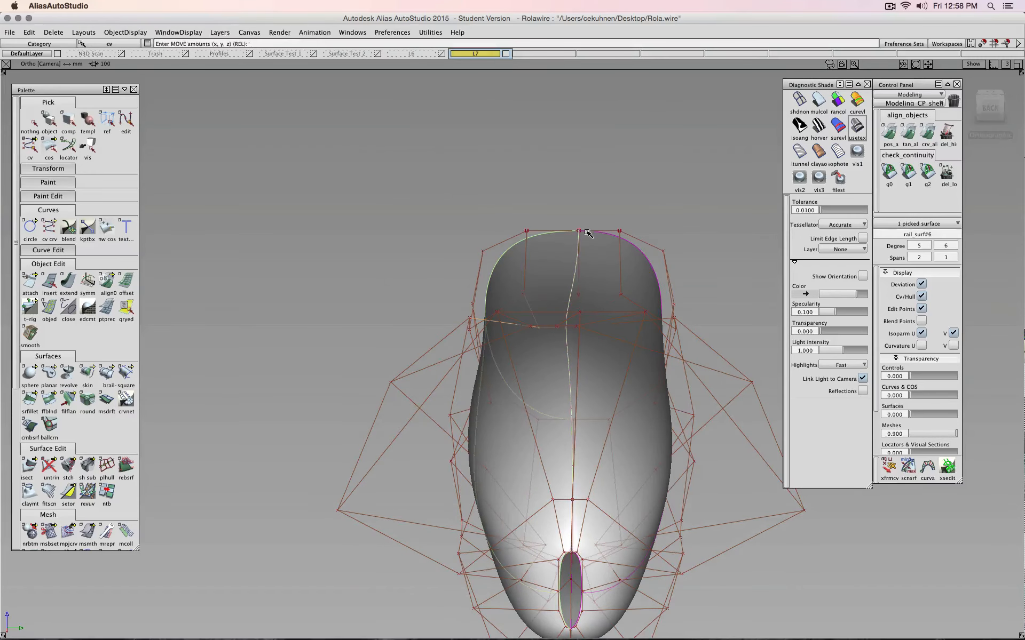
key(super+z)
key(super+z)
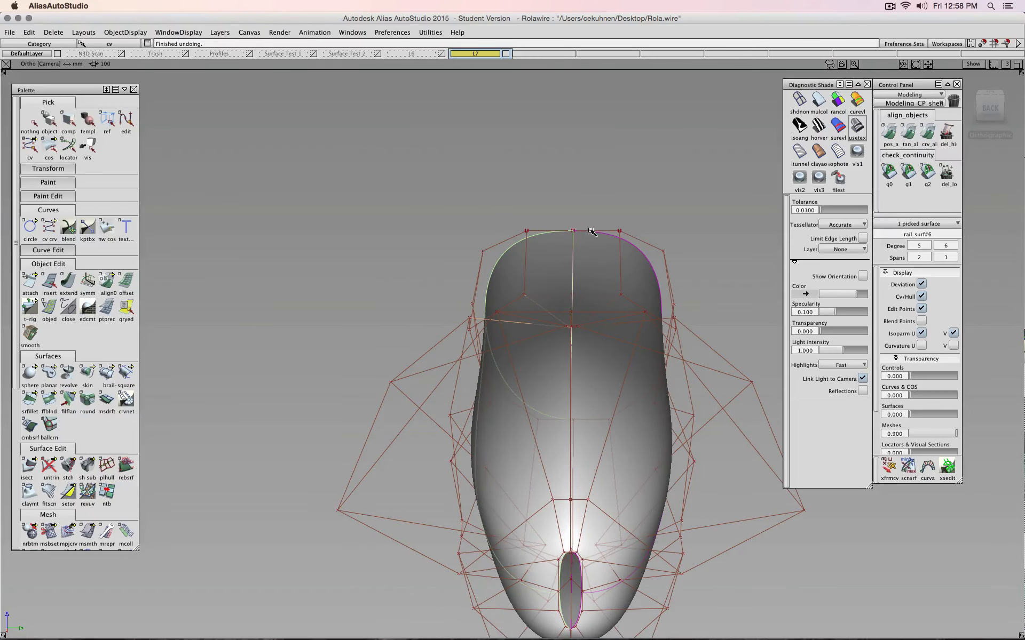
Delete the construction history of both surface halves
mouse_move(599, 252)
alt+shift+mouse_down()
mouse_move(578, 263)
mouse_move(578, 242)
mouse_move(580, 265)
alt+shift+mouse_up()
click(635, 248)
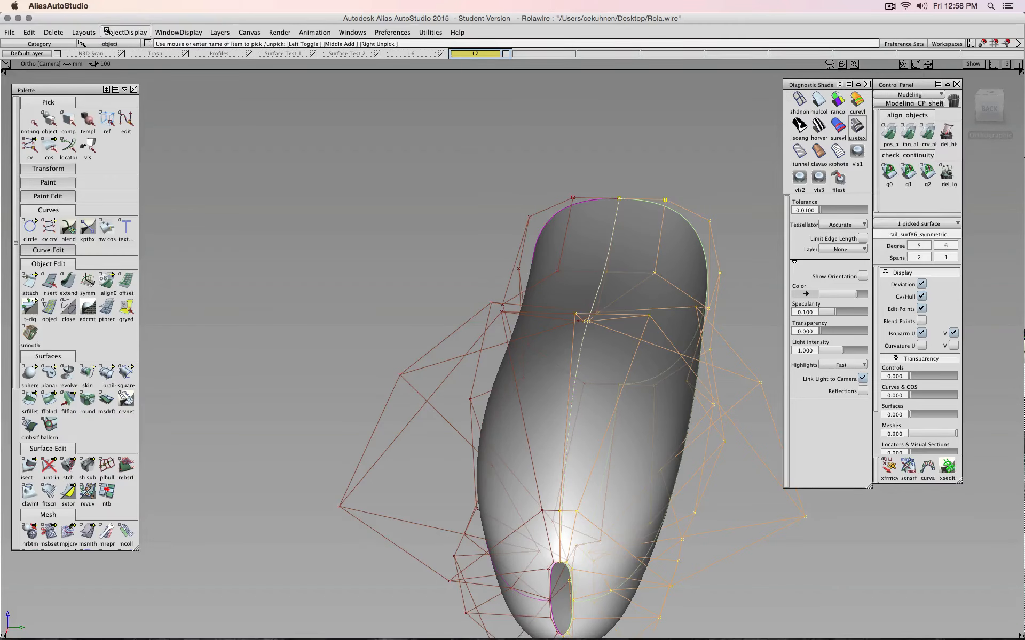
click(577, 235)
click(81, 32)
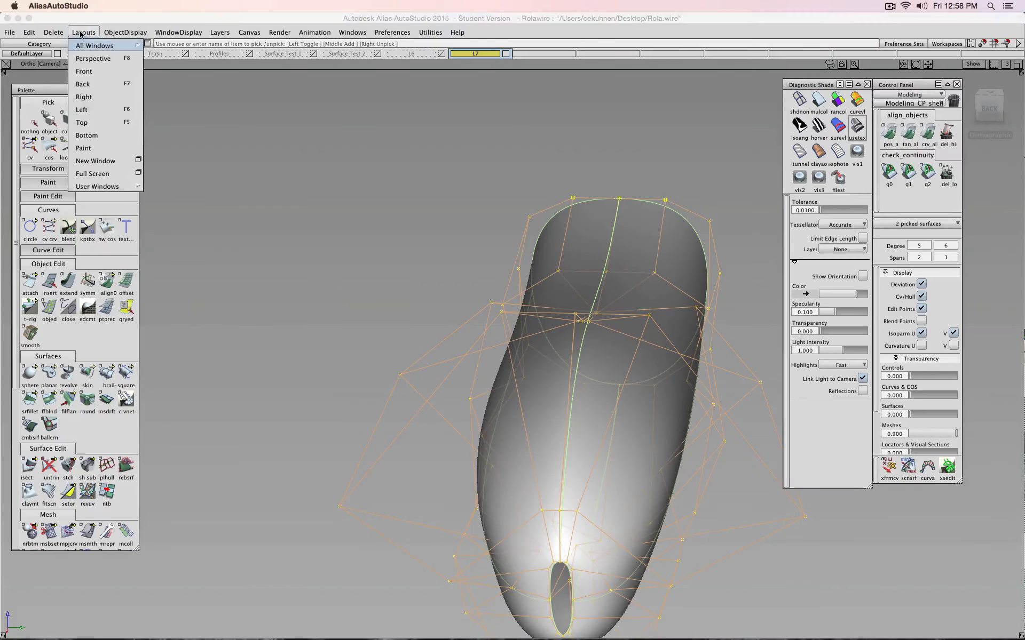
click(80, 56)
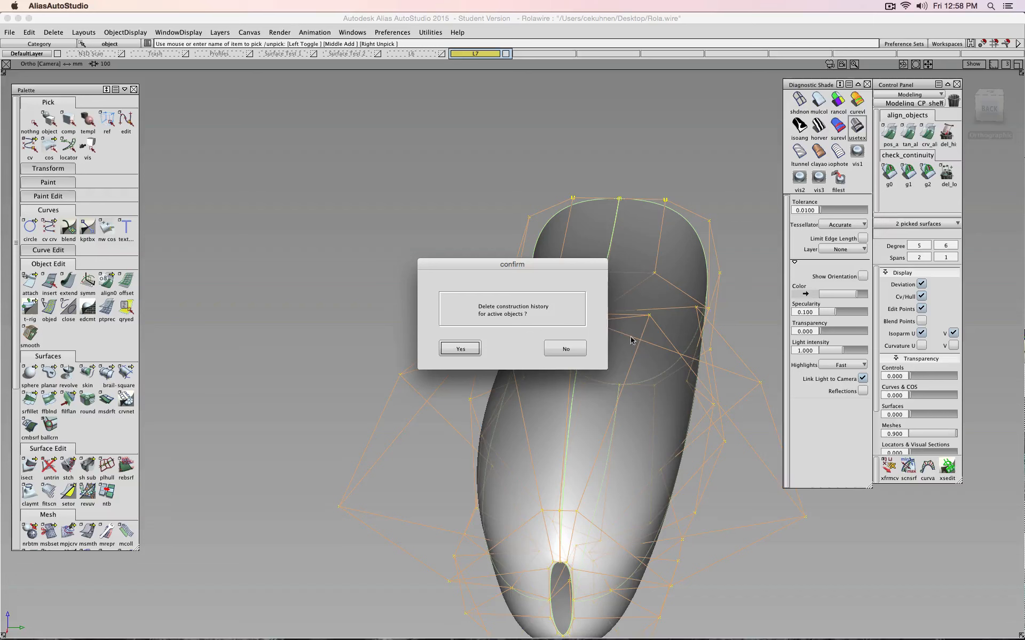
click(470, 348)
Realign the two history-free halves along their shared center seam near the oval opening
alt+shift+drag(684, 463, 671, 357)
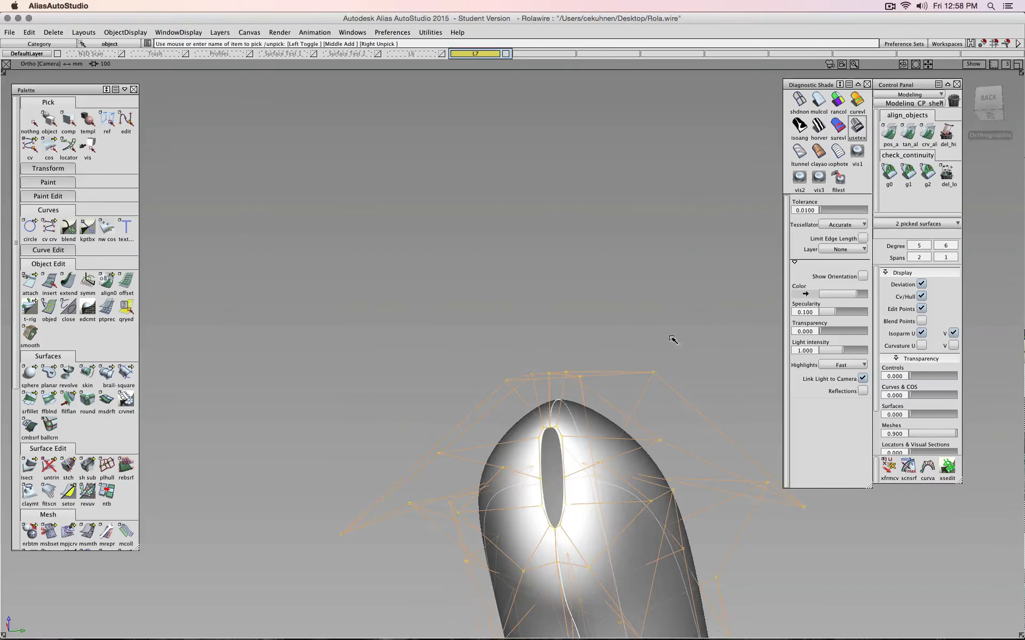
alt+shift+middle_drag(672, 357, 683, 228)
ctrl+shift+drag(573, 200, 569, 177)
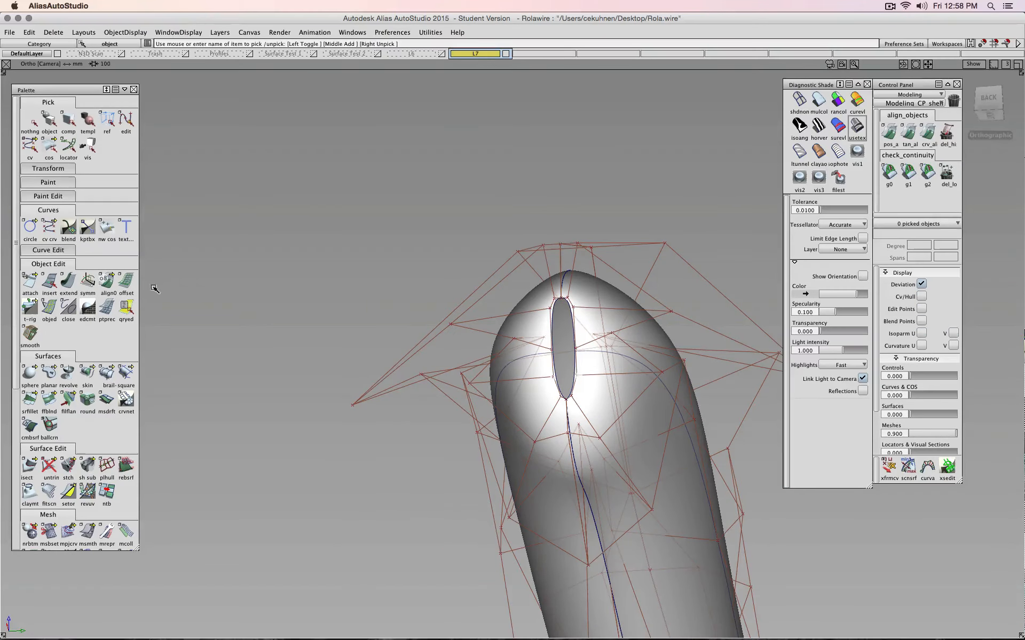
click(110, 286)
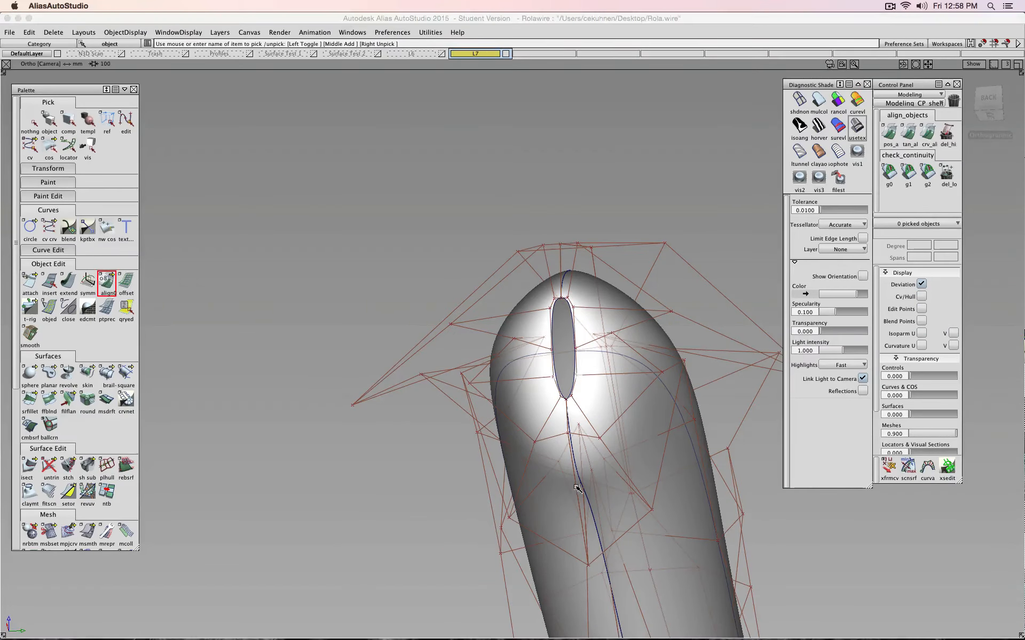
click(587, 516)
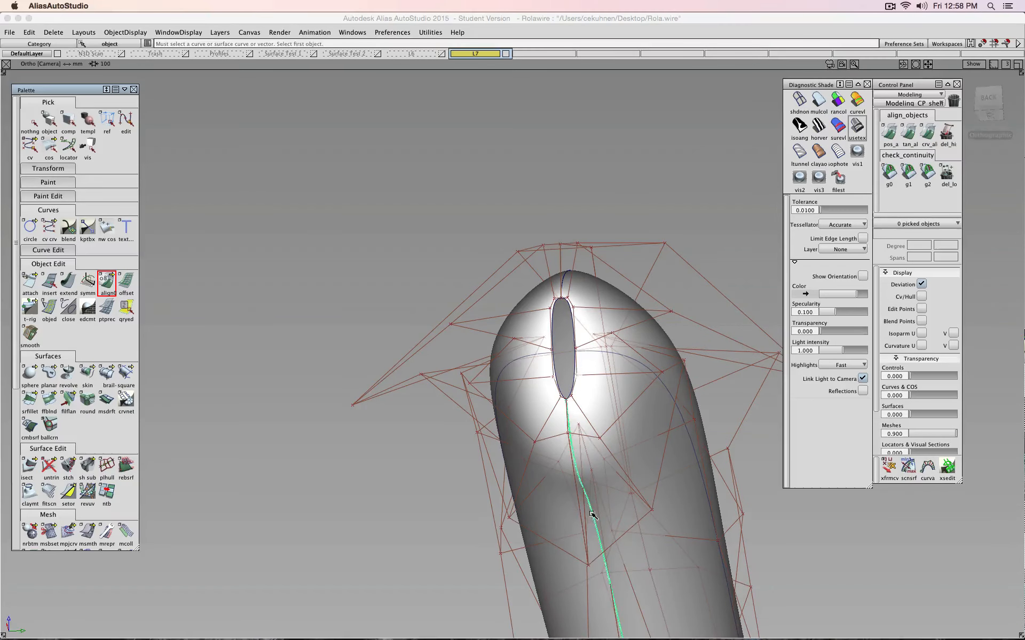
ctrl+shift+drag(368, 449, 342, 427)
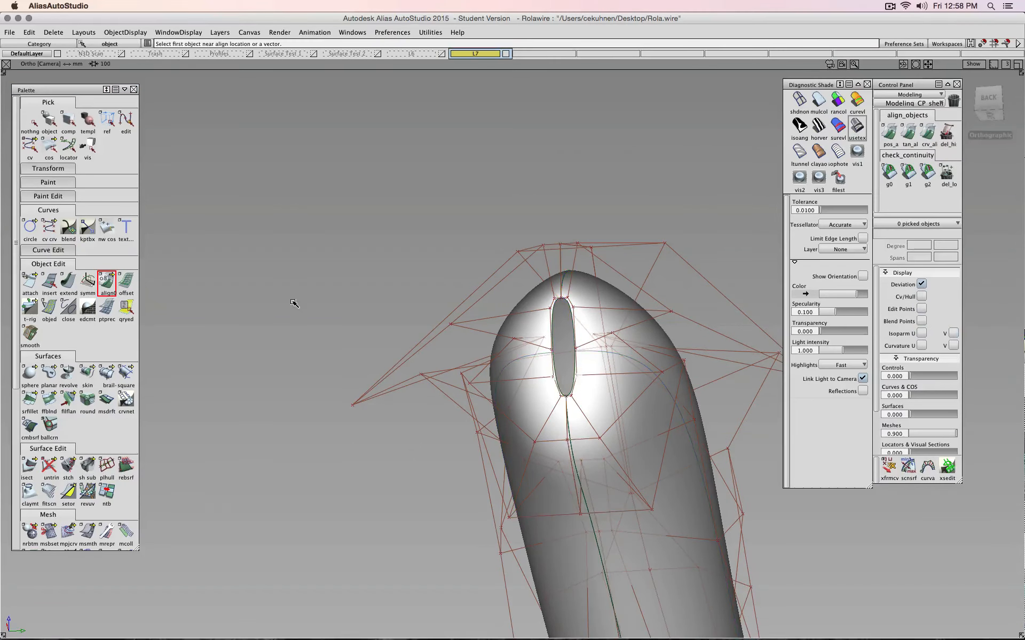
Delete the mirrored surface half and turn on symmetry for layer L7 in its place
ctrl+shift+drag(293, 302, 294, 328)
click(600, 412)
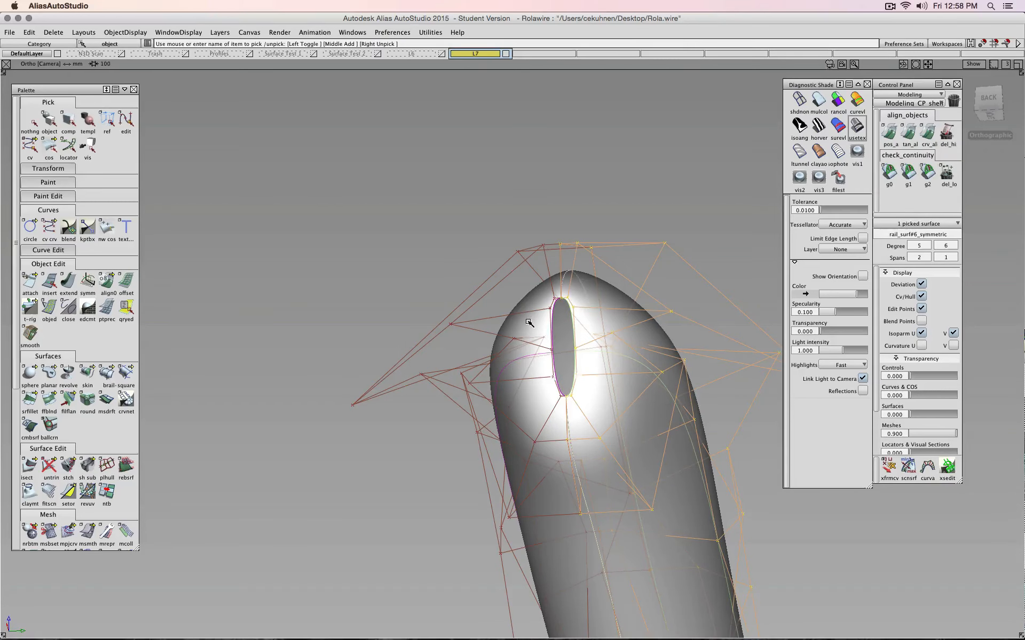
key(Delete)
key(Return)
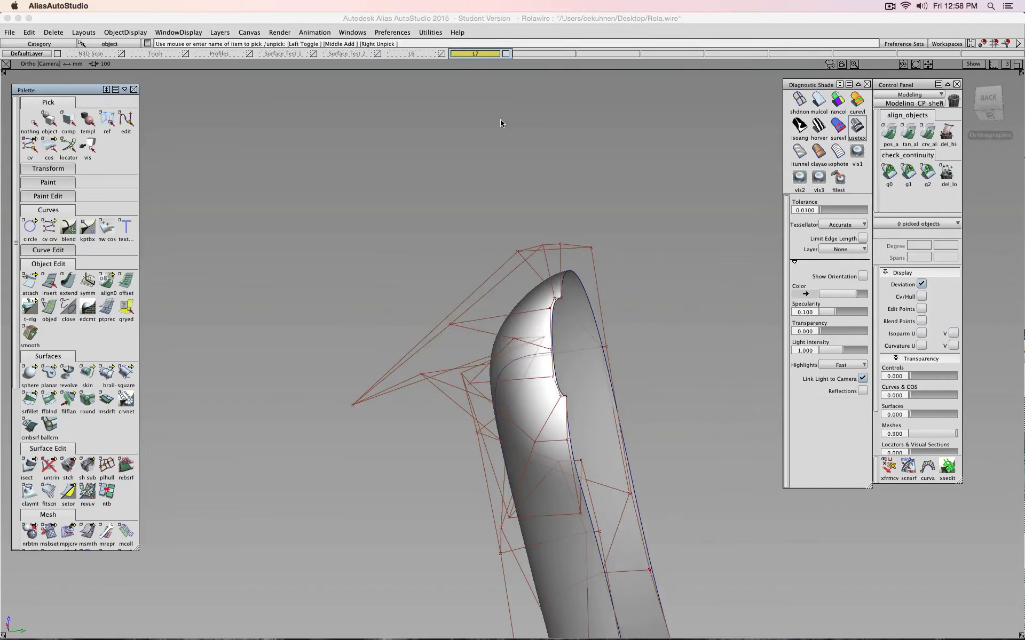
click(481, 54)
click(501, 111)
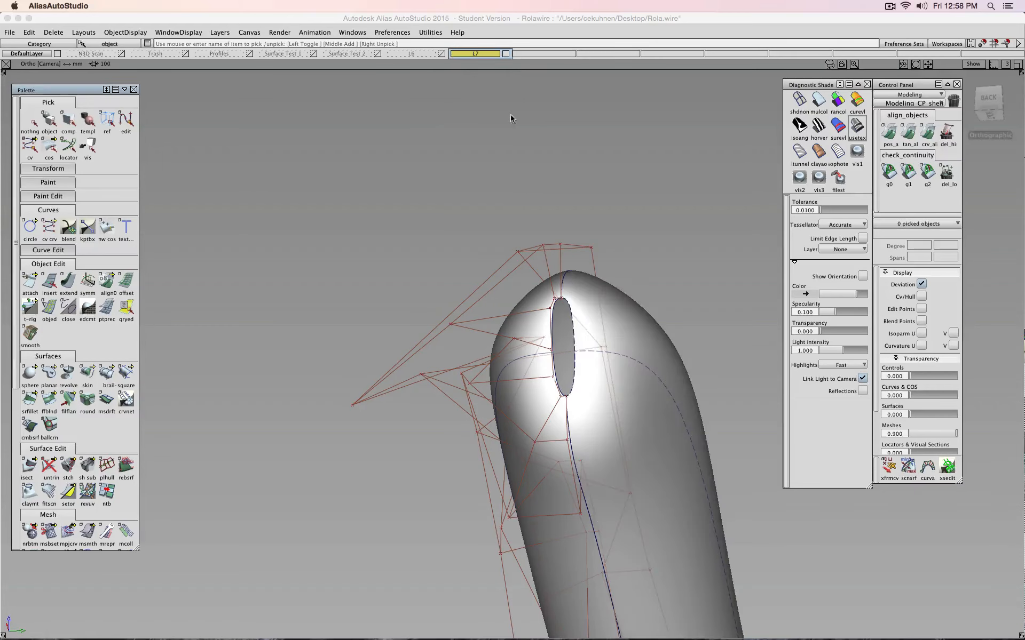
Check the body's reflections across the seam with vertical black-and-white stripes, then return to multi-color shading
click(819, 126)
alt+shift+drag(664, 211, 728, 264)
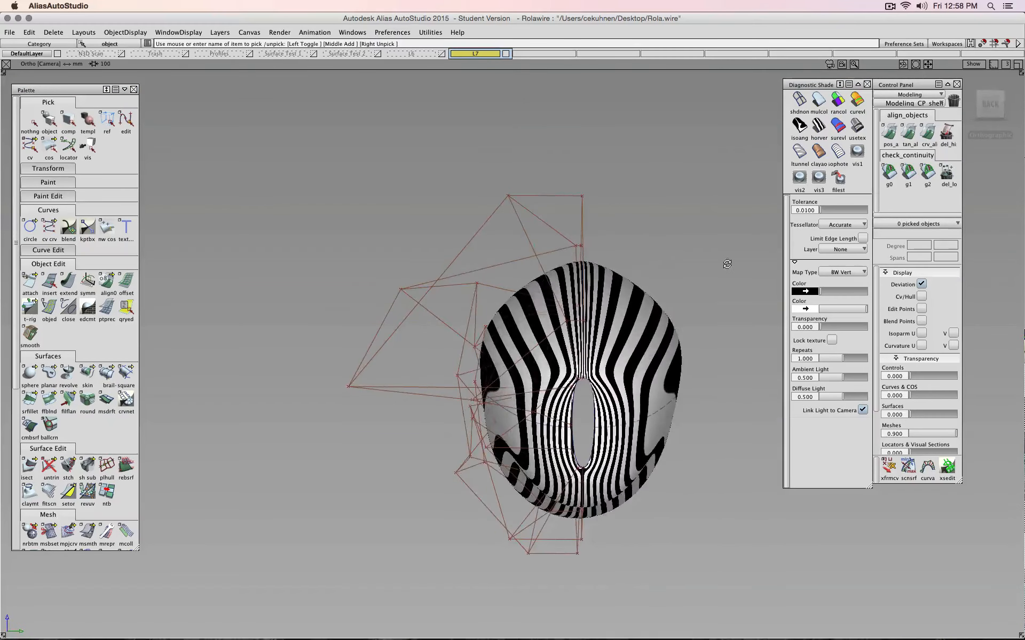
click(819, 101)
Adjust the second-row CV above the oval opening in Y, checking the seam on the symmetric body
mouse_move(593, 225)
alt+shift+mouse_down()
mouse_move(611, 270)
mouse_move(623, 205)
mouse_move(702, 222)
mouse_move(622, 160)
mouse_move(533, 144)
mouse_move(592, 167)
mouse_move(620, 224)
mouse_move(620, 329)
alt+shift+mouse_up()
click(590, 336)
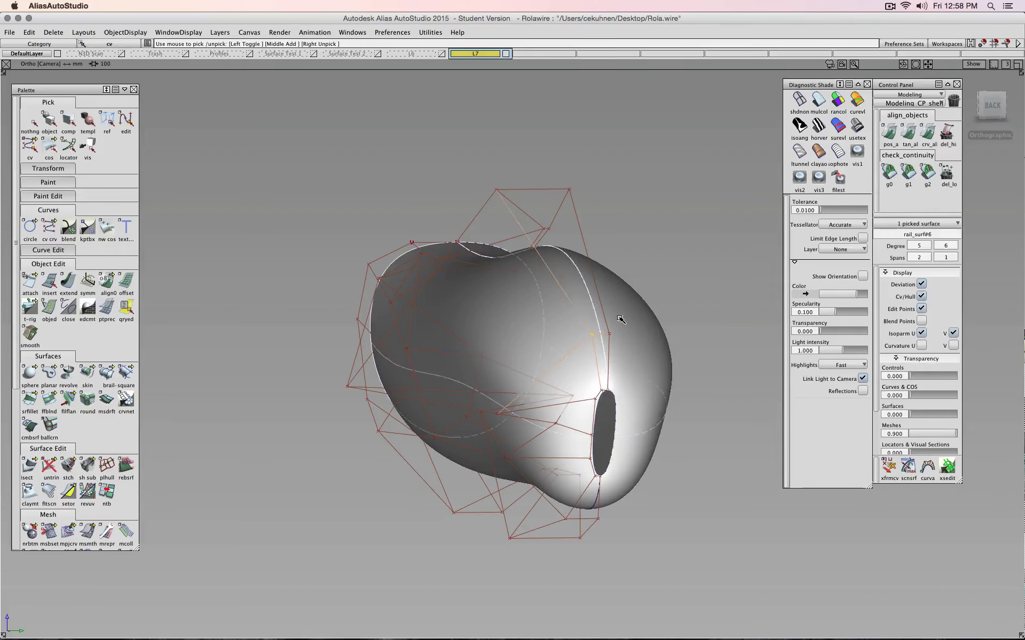
ctrl+shift+right_drag(659, 312, 663, 294)
alt+shift+drag(663, 294, 641, 304)
middle_drag(661, 303, 667, 304)
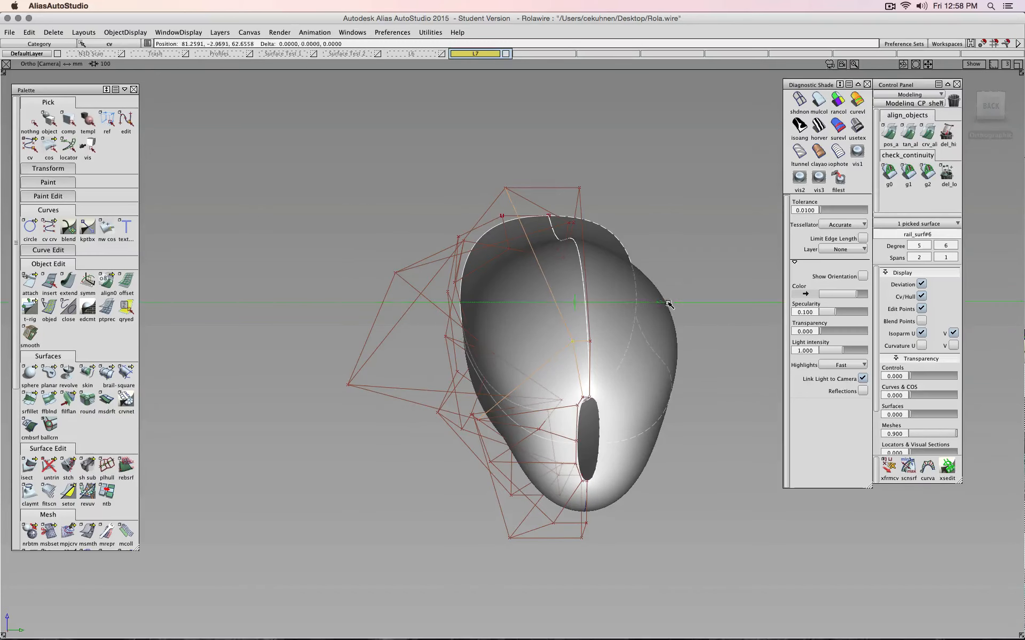
alt+shift+drag(575, 235, 611, 316)
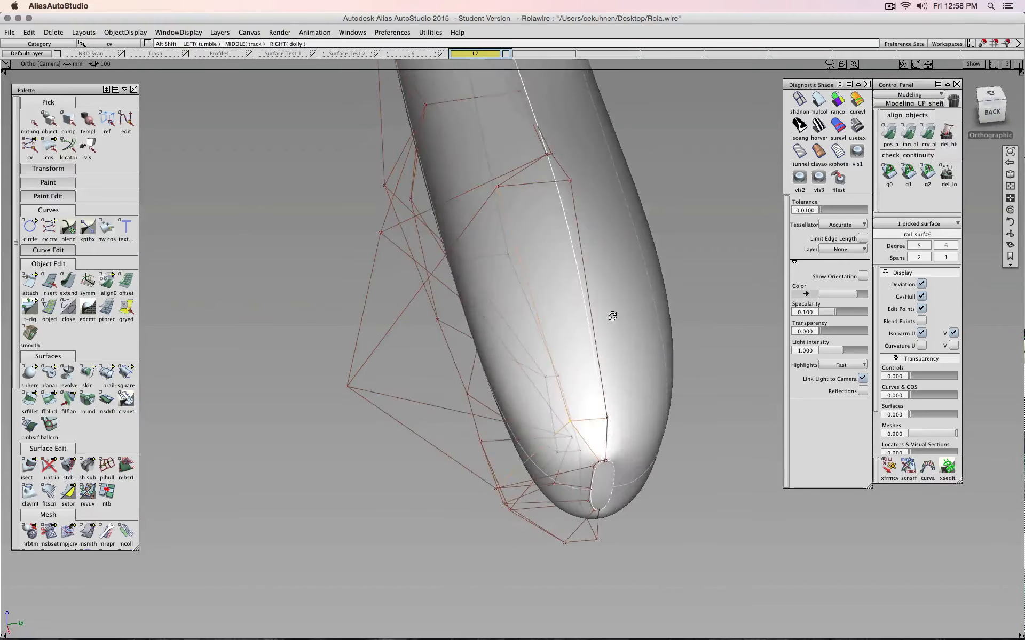
Move a second-row CV along the top of the body outward in Y, undoing the first attempt and repicking
alt+shift+middle_drag(592, 238, 607, 409)
alt+shift+right_drag(620, 314, 583, 306)
middle_drag(583, 313, 540, 314)
key(super+z)
drag(585, 316, 532, 261)
middle_drag(543, 224, 493, 227)
alt+shift+right_drag(502, 239, 540, 263)
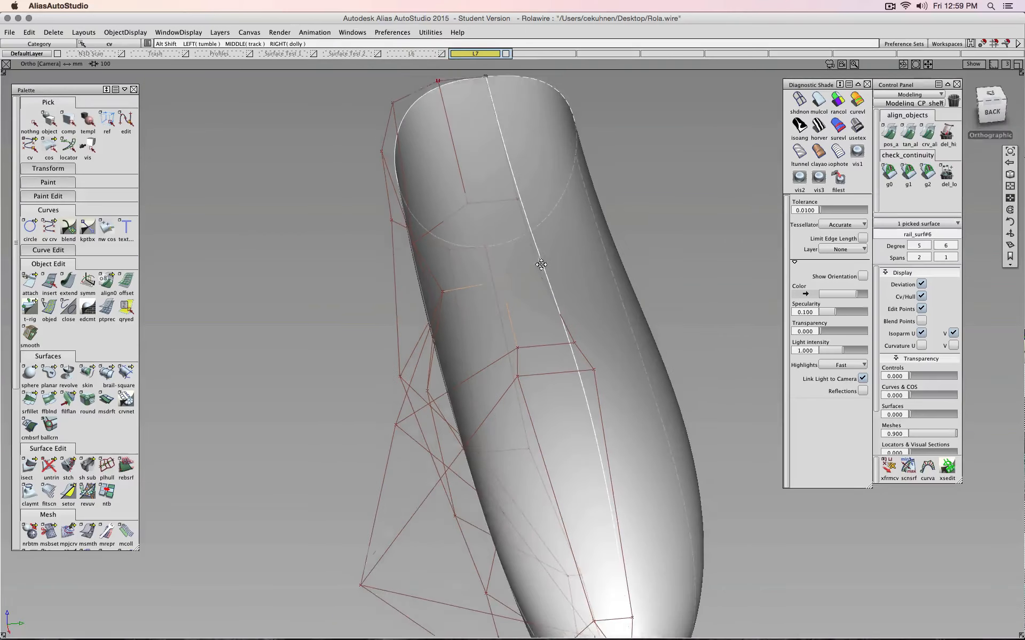
Pick a second-row CV on the underside of the body and move it outward in Y from the center seam
alt+shift+middle_drag(539, 263, 601, 435)
alt+shift+drag(601, 435, 485, 320)
alt+shift+right_drag(485, 320, 483, 266)
alt+shift+drag(483, 266, 500, 225)
click(496, 230)
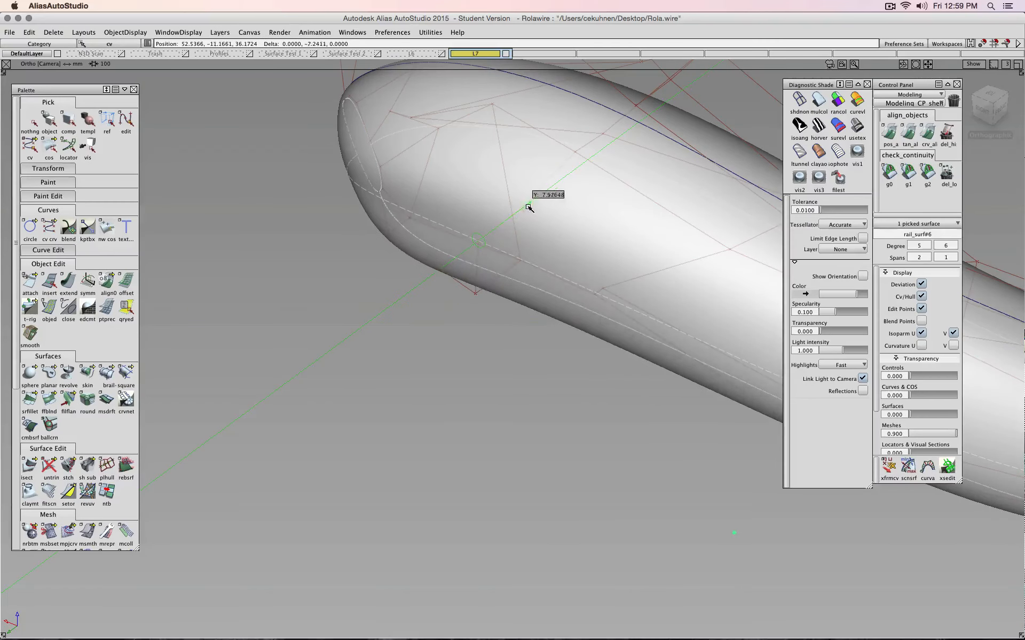
middle_drag(604, 289, 634, 260)
alt+shift+middle_drag(661, 417, 435, 364)
alt+shift+drag(681, 448, 493, 329)
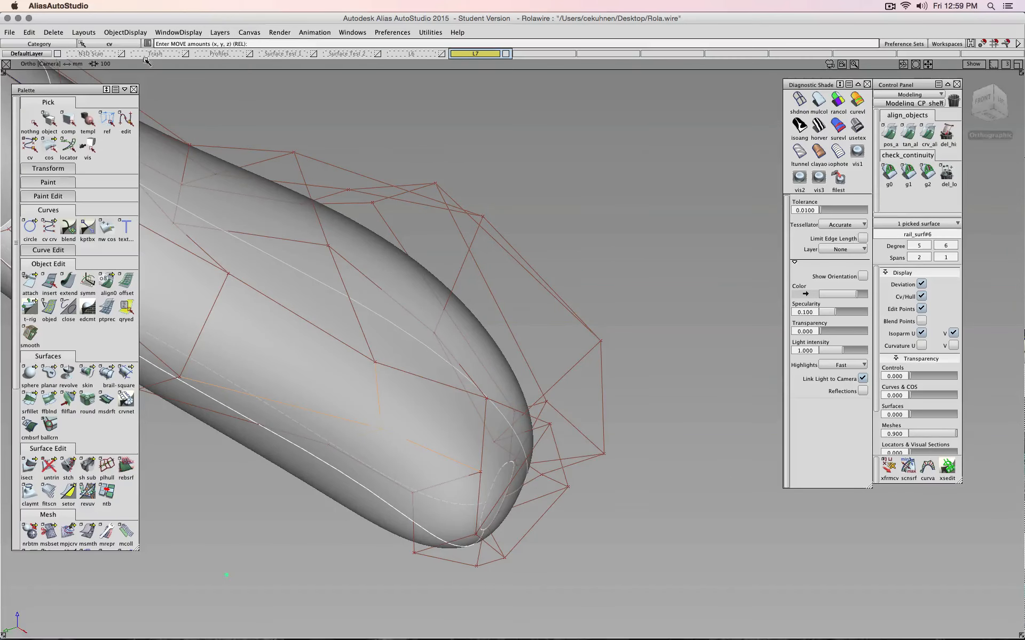
Show the N3D Scan layer and turn off symmetry for layer L7 to compare the half surface with the scan
click(124, 53)
click(475, 56)
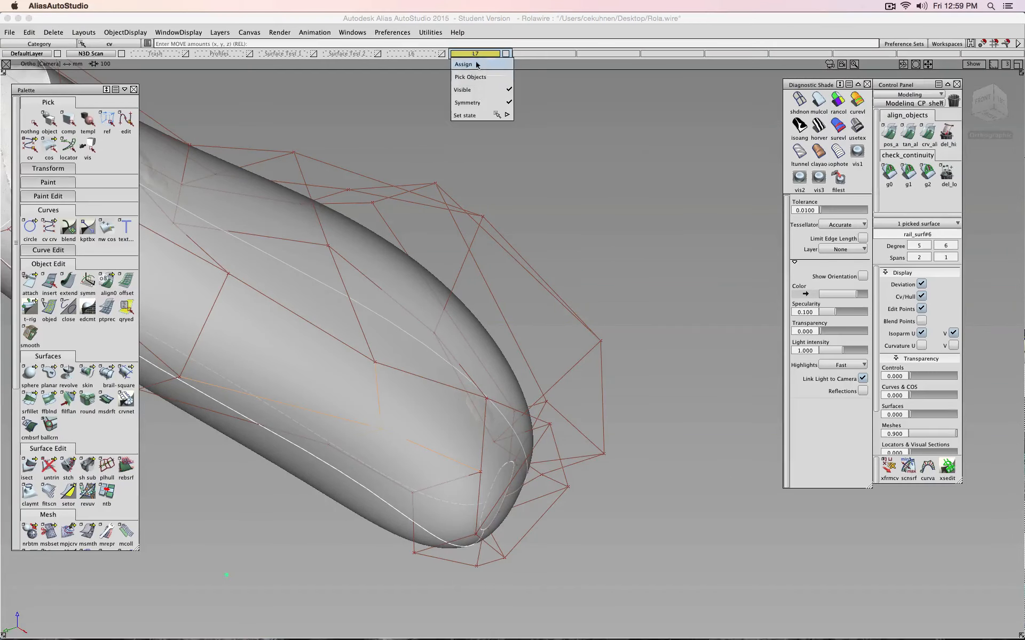
click(475, 104)
alt+shift+drag(477, 109, 810, 229)
alt+shift+drag(609, 229, 644, 193)
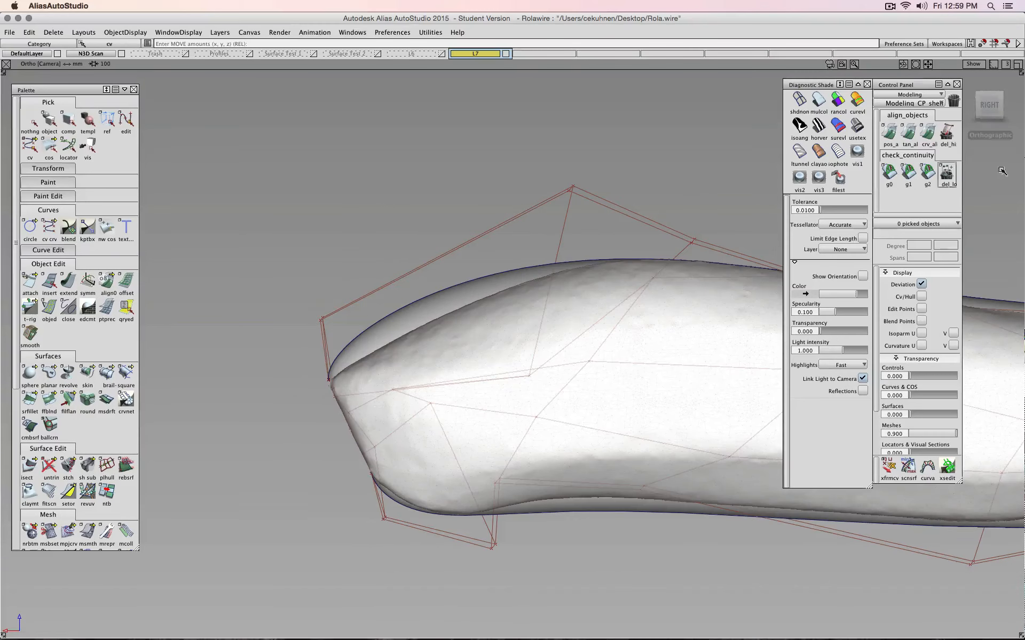
In the right view, move the underside's inner CV by about 5.2 mm in X and 4 mm in Z
click(997, 112)
alt+shift+middle_drag(535, 224, 630, 166)
alt+shift+middle_drag(730, 304, 512, 274)
ctrl+shift+drag(599, 404, 601, 395)
drag(511, 403, 503, 419)
ctrl+shift+right_drag(533, 405, 535, 386)
drag(539, 384, 543, 368)
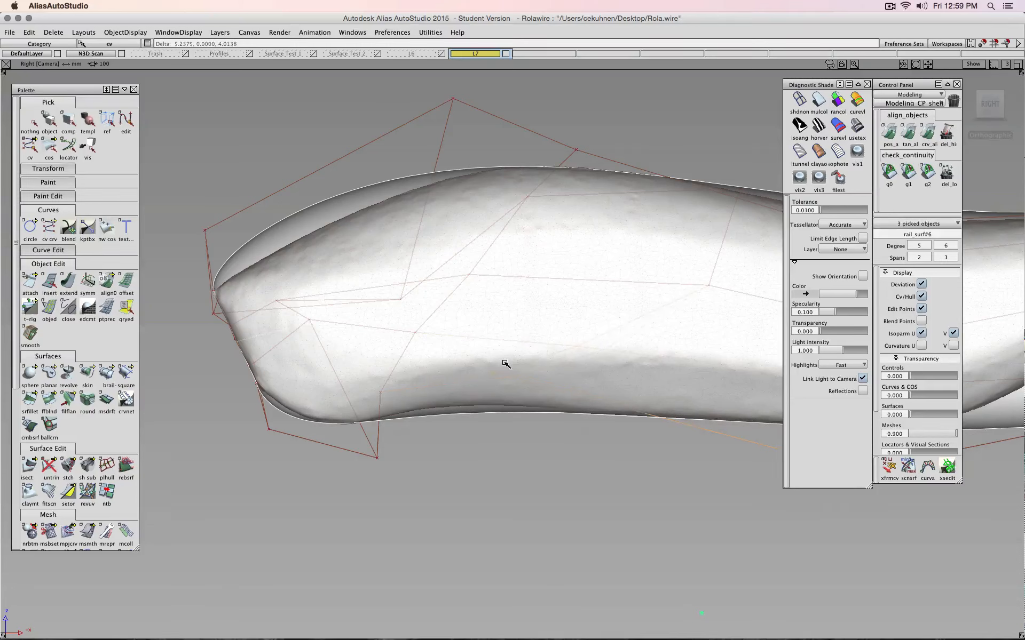
Pick the inner CV on the underside near the rear end and move it toward the rear in the right view
ctrl+shift+drag(518, 421, 540, 421)
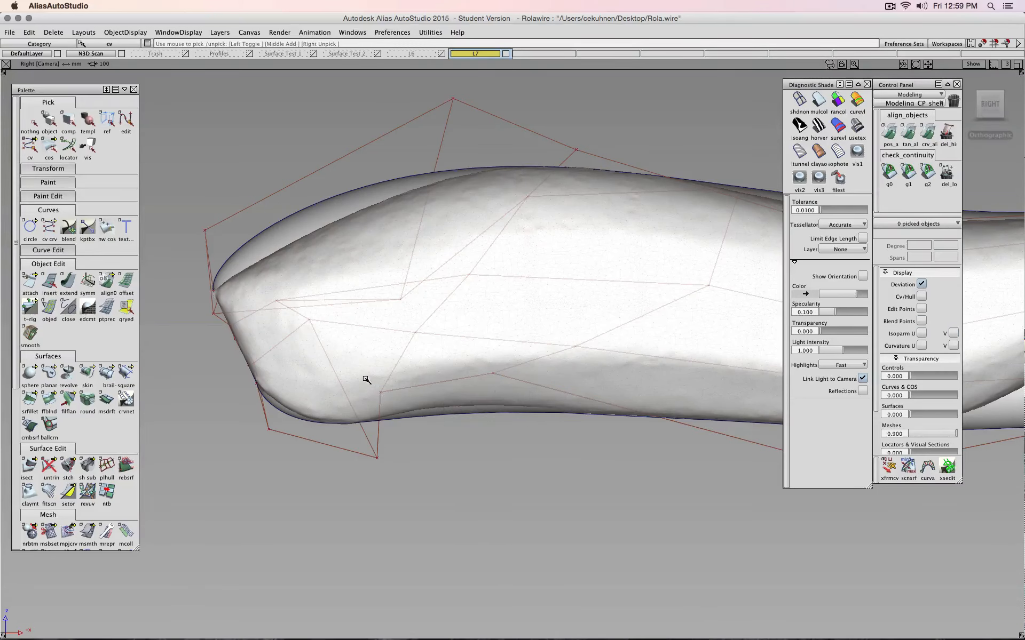
drag(404, 421, 405, 422)
ctrl+shift+middle_drag(417, 407, 417, 396)
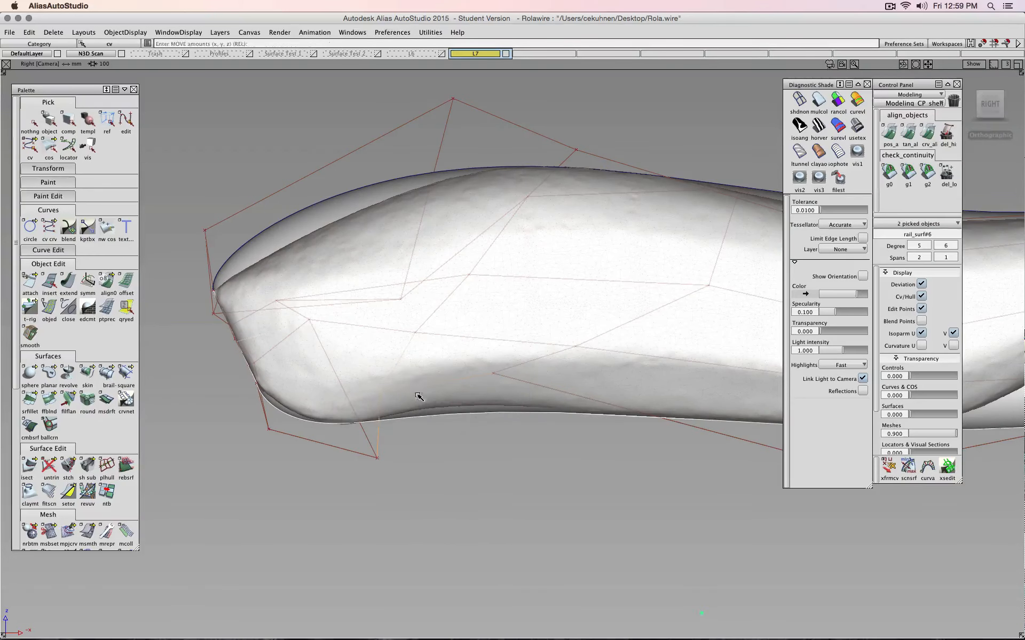
drag(418, 397, 384, 397)
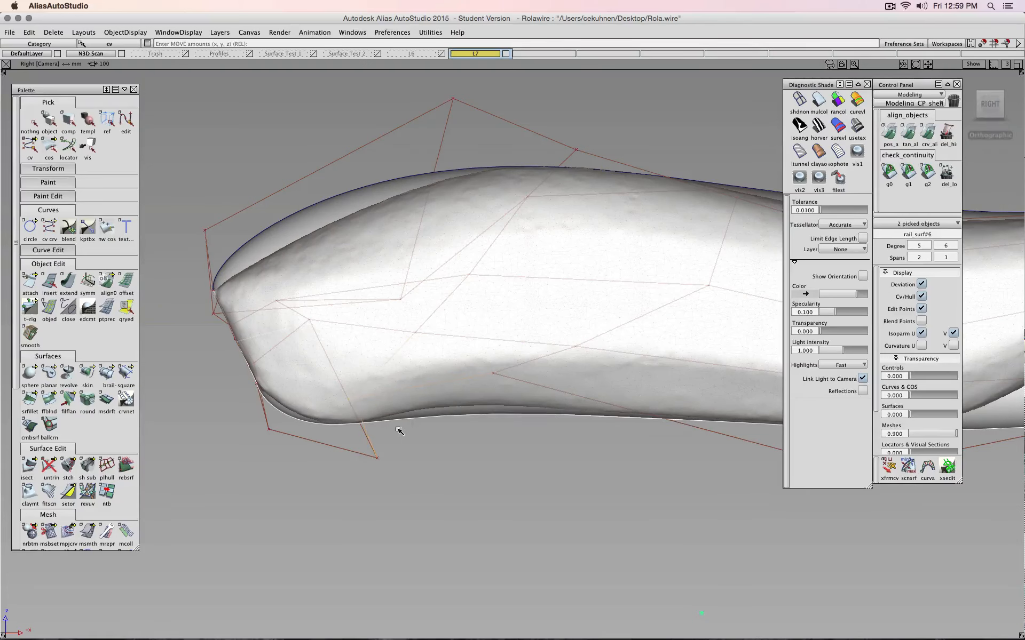
Pick the lowest hull CV near the rear end and move it forward and slightly down
ctrl+shift+drag(407, 435, 435, 435)
drag(418, 453, 349, 475)
ctrl+shift+middle_drag(386, 466, 383, 446)
drag(383, 449, 408, 458)
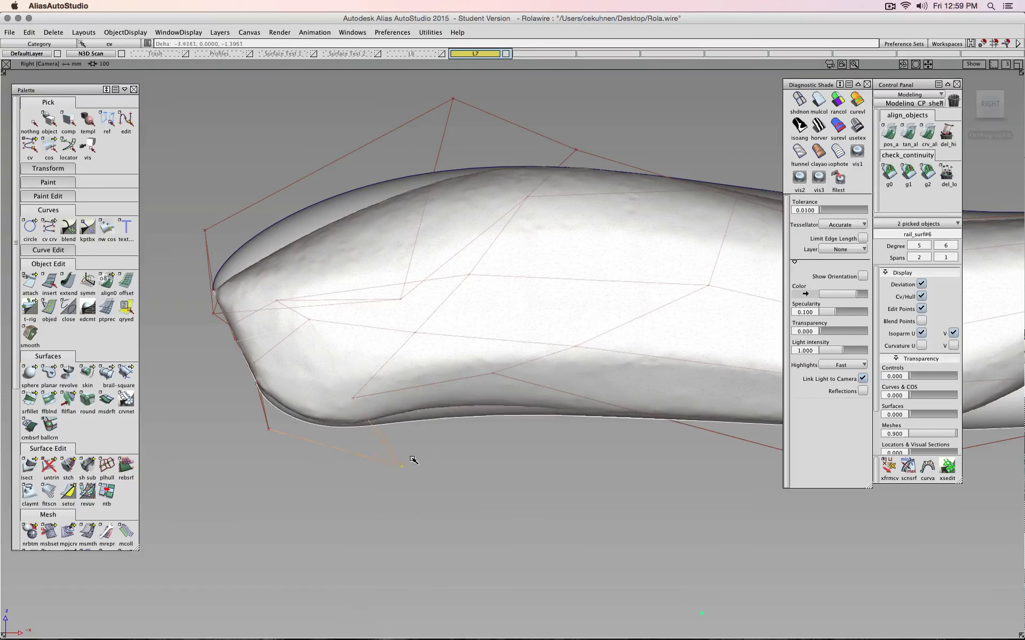
Pick the next inner CV along the underside and move it about 13.9 mm in X and 2.9 mm in Z
ctrl+shift+drag(488, 453, 459, 433)
ctrl+shift+drag(464, 367, 496, 367)
drag(479, 358, 500, 382)
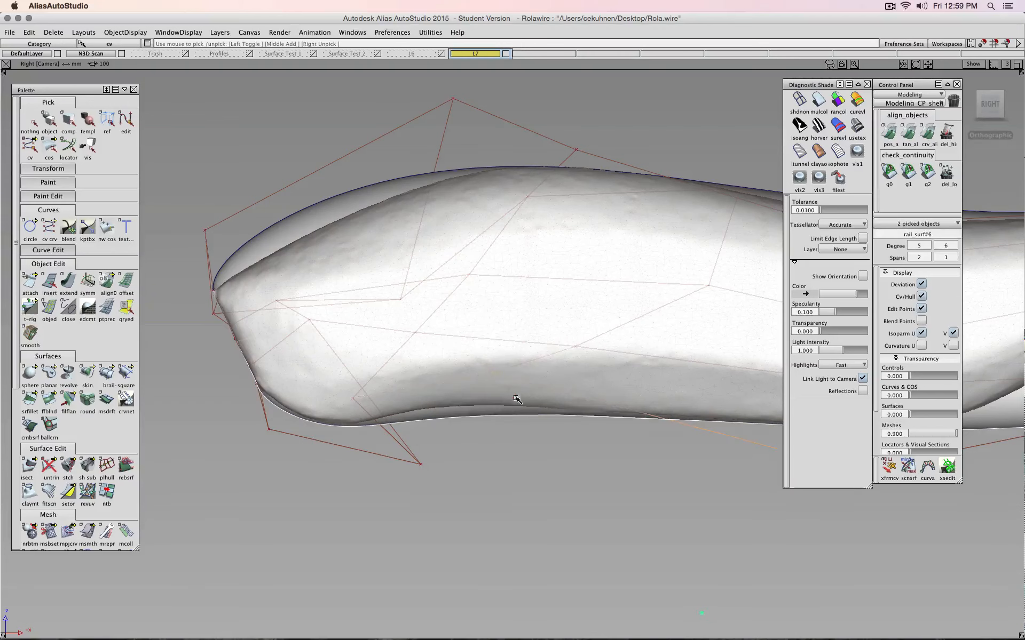
ctrl+shift+middle_drag(516, 397, 514, 376)
drag(515, 382, 483, 368)
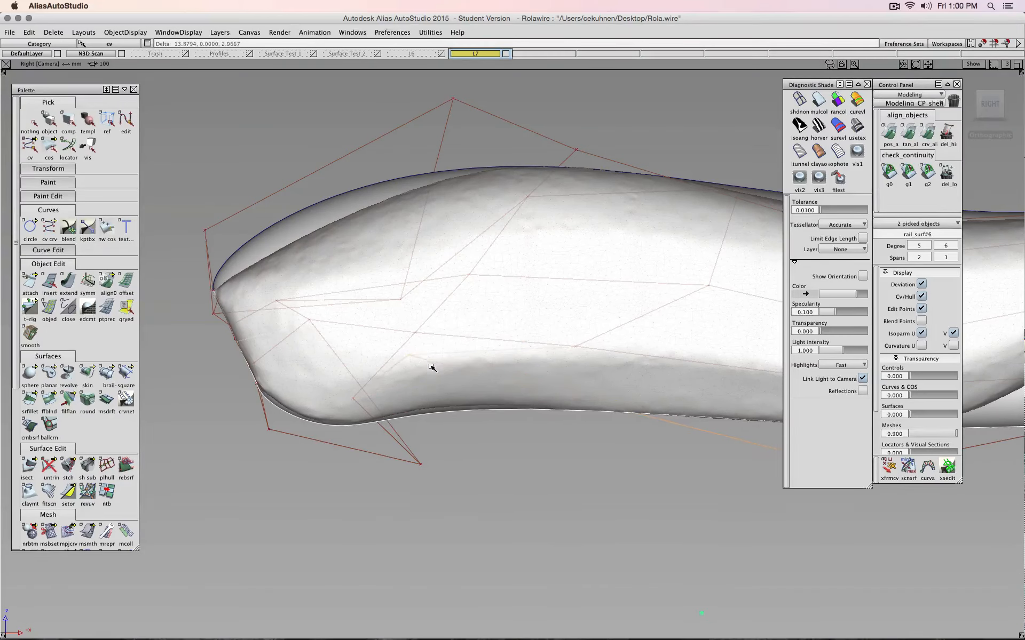
Pick the lower hull CV toward the front of the body and nudge it in Z
alt+shift+middle_drag(516, 437, 371, 419)
ctrl+shift+drag(657, 447, 641, 471)
ctrl+shift+middle_drag(675, 490, 663, 460)
right_drag(661, 464, 662, 467)
Pick the top seam CV near the front end and lower it in Z to follow the scan
alt+shift+middle_drag(576, 307, 532, 388)
ctrl+shift+click(640, 263)
ctrl+shift+drag(640, 262, 664, 250)
drag(639, 260, 671, 288)
ctrl+shift+right_drag(671, 268, 671, 243)
right_drag(671, 242, 672, 263)
Pick the top corner CV at the front edge of the surface and nudge it vertically in Z
alt+shift+middle_drag(680, 262, 510, 270)
mouse_move(736, 254)
ctrl+shift+mouse_down()
mouse_move(735, 235)
mouse_move(749, 252)
ctrl+shift+mouse_up()
drag(712, 250, 675, 300)
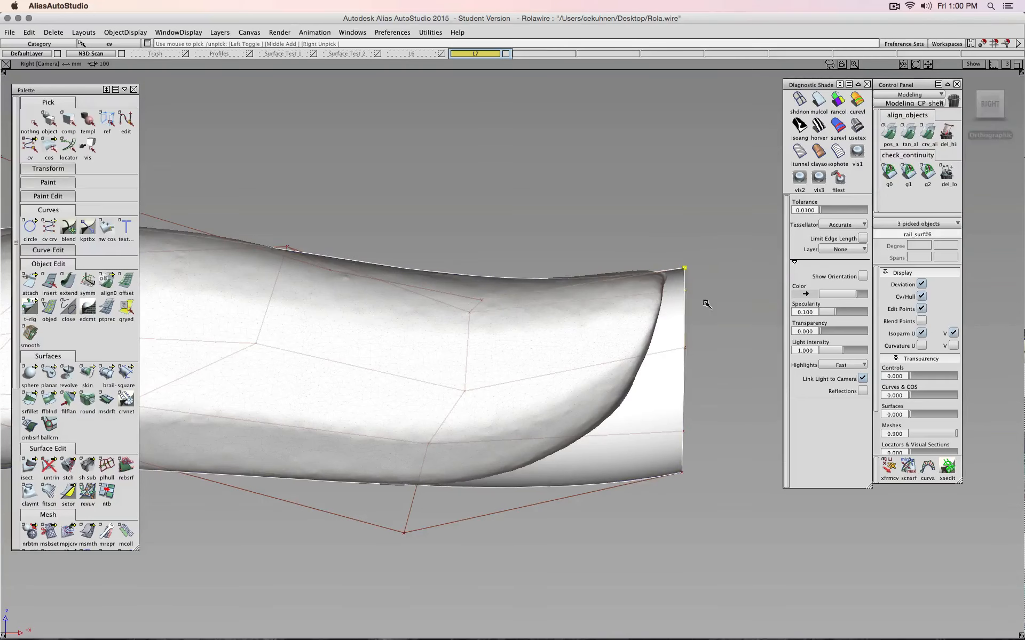
ctrl+shift+right_drag(707, 302, 707, 285)
right_drag(707, 292, 707, 289)
Pick the top seam CV just in front of the hull's highest point and shift it forward and slightly up
alt+shift+middle_drag(347, 197, 831, 273)
ctrl+shift+drag(594, 231, 626, 231)
drag(635, 238, 601, 300)
ctrl+shift+right_drag(651, 277, 642, 258)
drag(642, 258, 693, 249)
Pick the highest CV on the top seam and shift it forward along the body
ctrl+shift+drag(625, 229, 658, 235)
drag(472, 197, 556, 272)
ctrl+shift+right_drag(555, 272, 539, 252)
drag(539, 252, 621, 251)
Pick the upper seam CV at the rear tip and move it down about 6.8 mm in Z in the right view
alt+shift+middle_drag(347, 315, 514, 256)
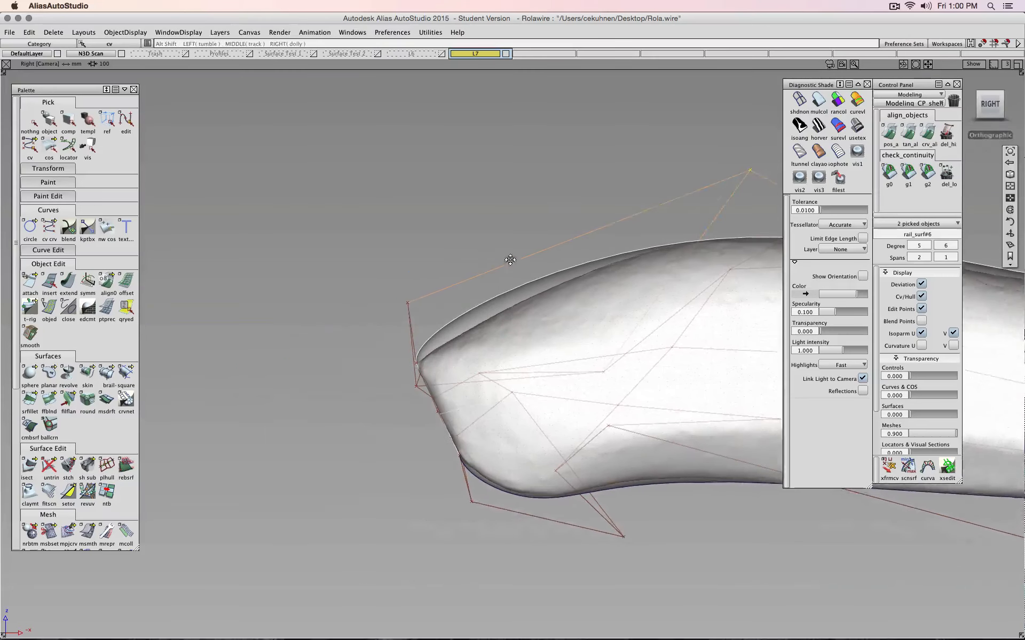
alt+shift+right_drag(514, 256, 435, 302)
mouse_move(422, 301)
alt+shift+mouse_down()
mouse_move(456, 290)
mouse_move(431, 287)
alt+shift+mouse_up()
ctrl+shift+right_drag(431, 287, 403, 286)
ctrl+shift+drag(384, 264, 393, 262)
drag(392, 265, 454, 319)
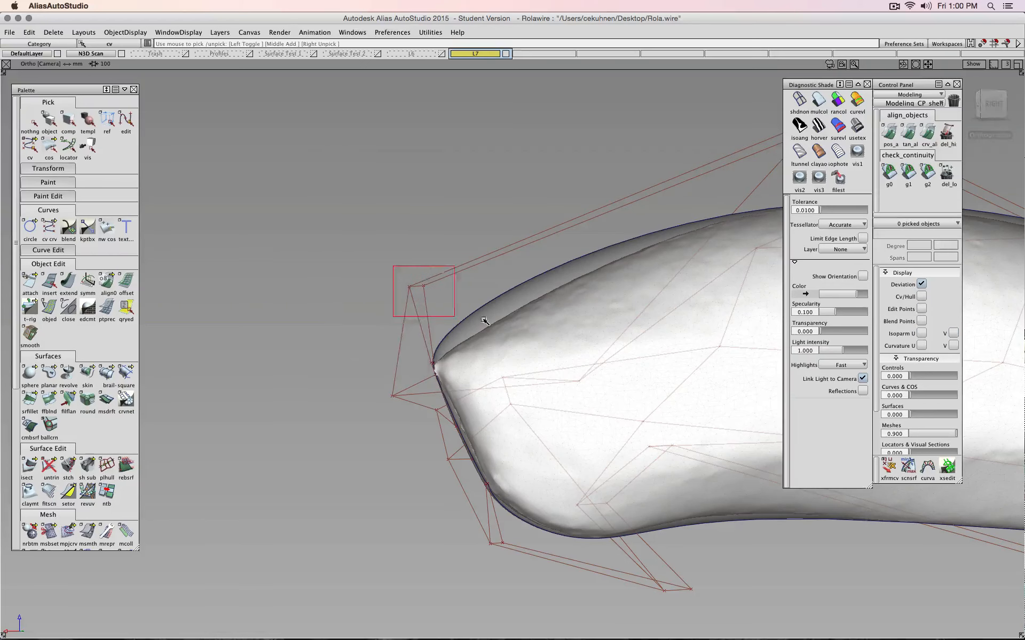
click(993, 104)
ctrl+shift+middle_drag(515, 296, 519, 283)
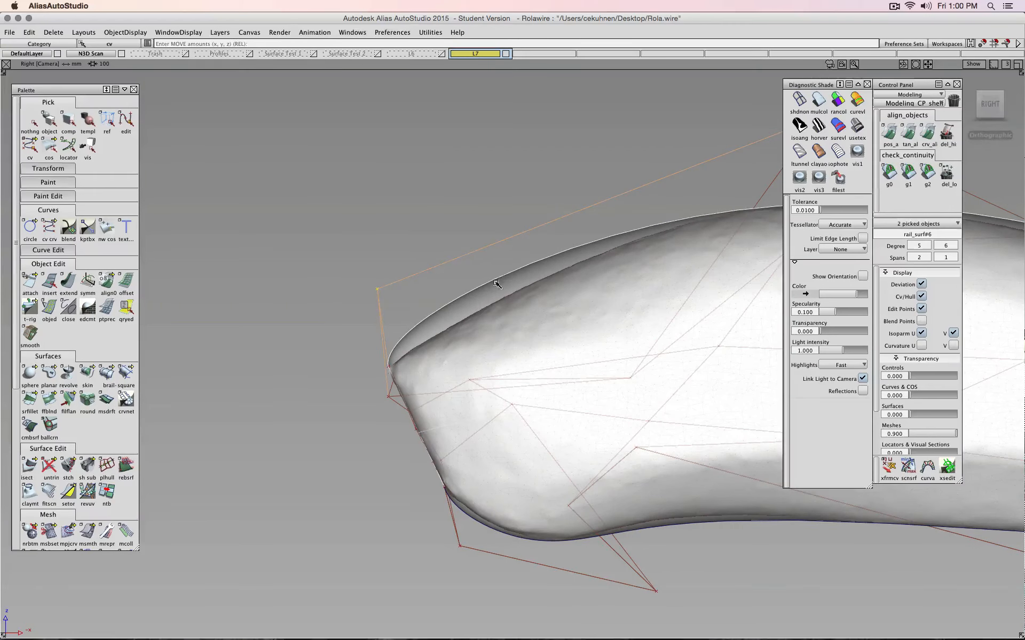
drag(519, 283, 501, 332)
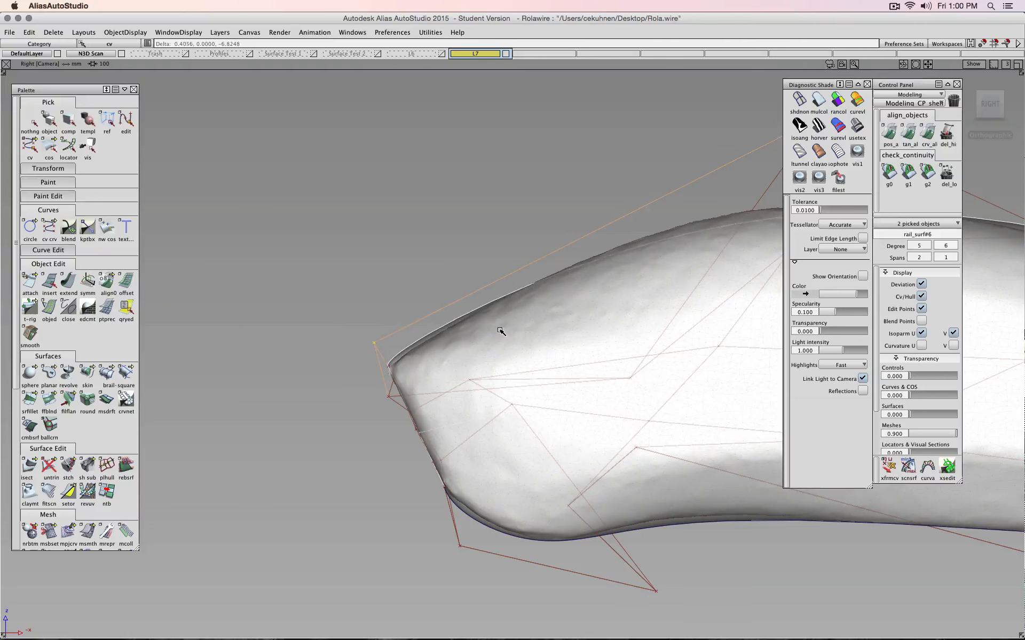
Move the highest top seam CV about 5.3 mm in X and 3.1 mm in Z to match the scan's upper contour
alt+shift+right_drag(575, 308, 545, 319)
alt+shift+middle_drag(545, 318, 540, 323)
ctrl+shift+drag(539, 323, 551, 326)
drag(675, 237, 608, 194)
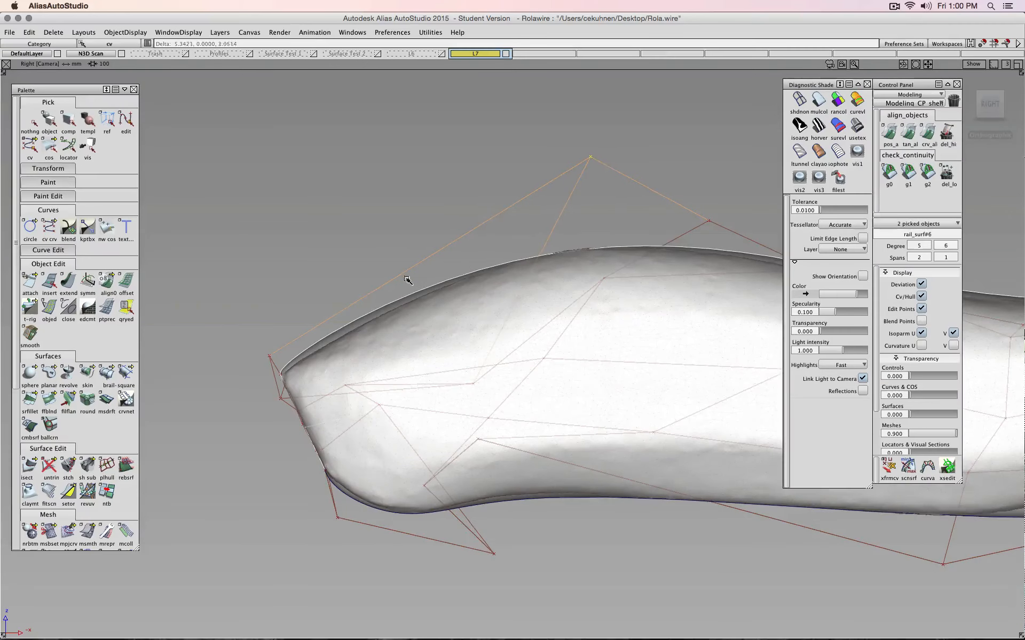
Pick only the protruding CV just below the rear tip and move it inward onto the scan's end contour
alt+shift+middle_drag(335, 336, 484, 295)
alt+shift+right_drag(484, 295, 462, 318)
ctrl+shift+drag(462, 318, 486, 306)
alt+shift+drag(491, 315, 406, 359)
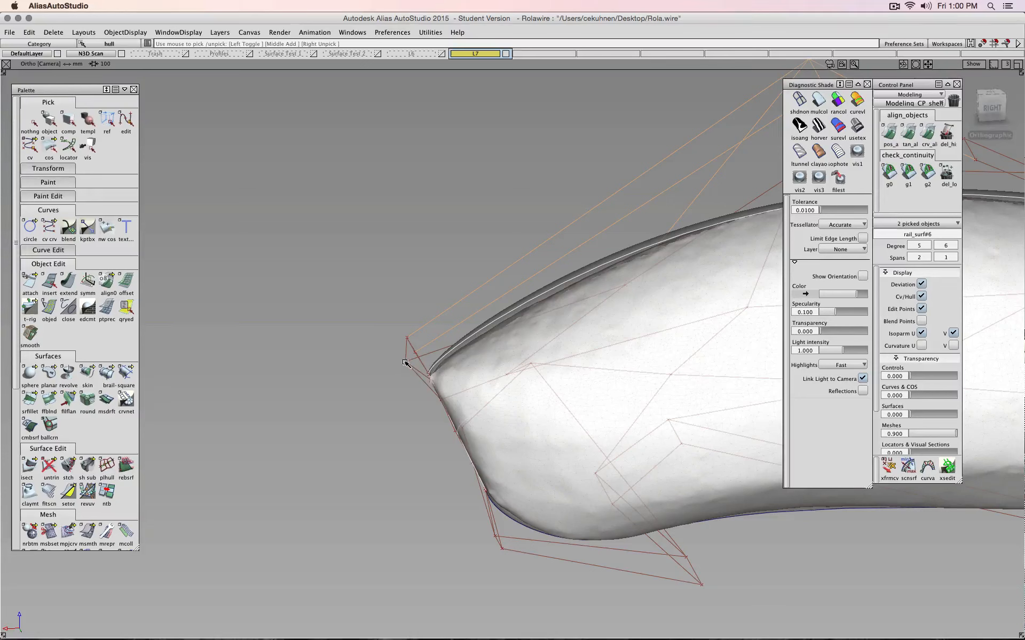
click(405, 363)
click(991, 108)
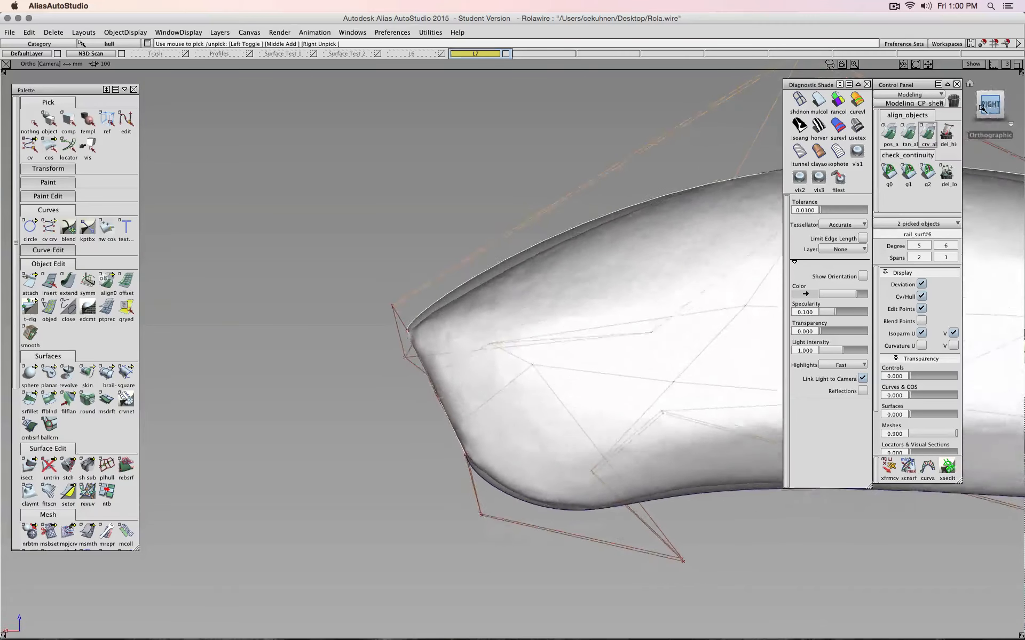
click(409, 356)
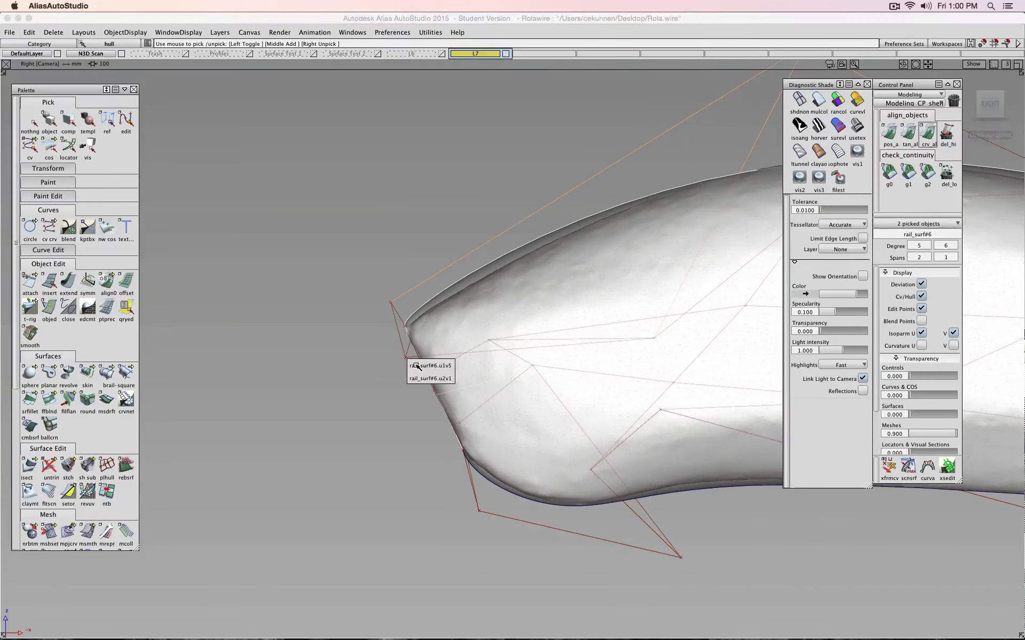
click(418, 367)
ctrl+shift+drag(402, 375, 426, 371)
click(408, 360)
ctrl+shift+middle_drag(408, 361, 399, 353)
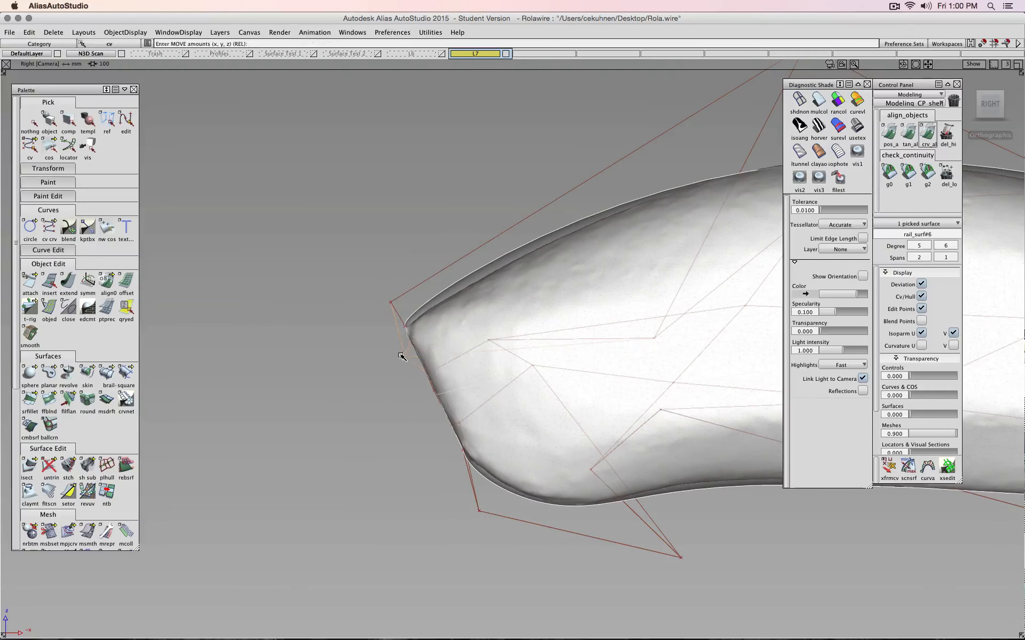
drag(400, 354, 407, 351)
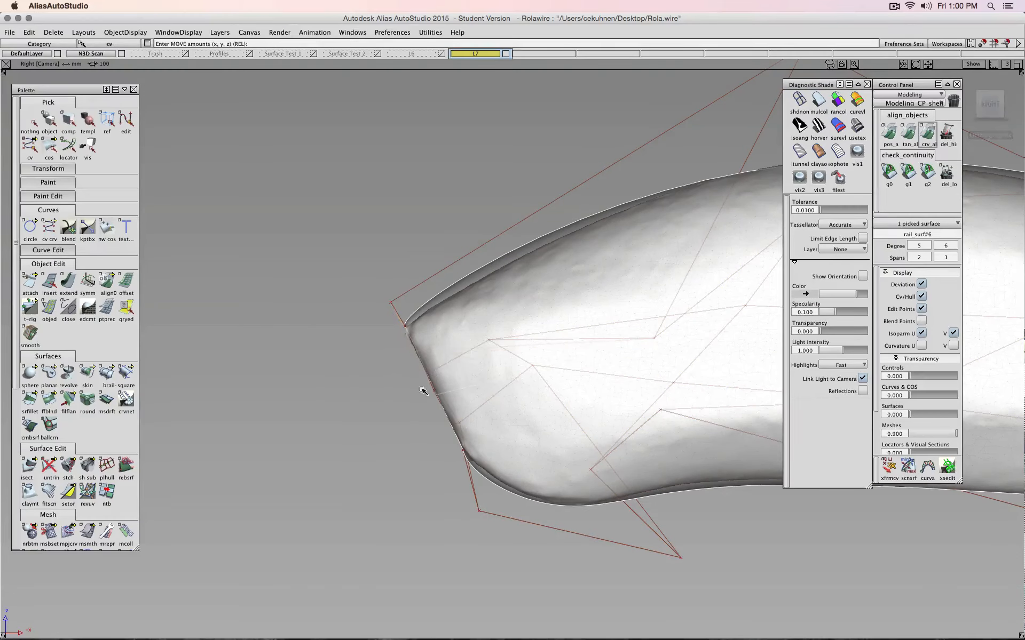
Pick the lower corner CV at the rear end and move it about -0.7 mm in X and 1 mm in Z
ctrl+shift+drag(467, 533, 498, 528)
drag(462, 513, 477, 521)
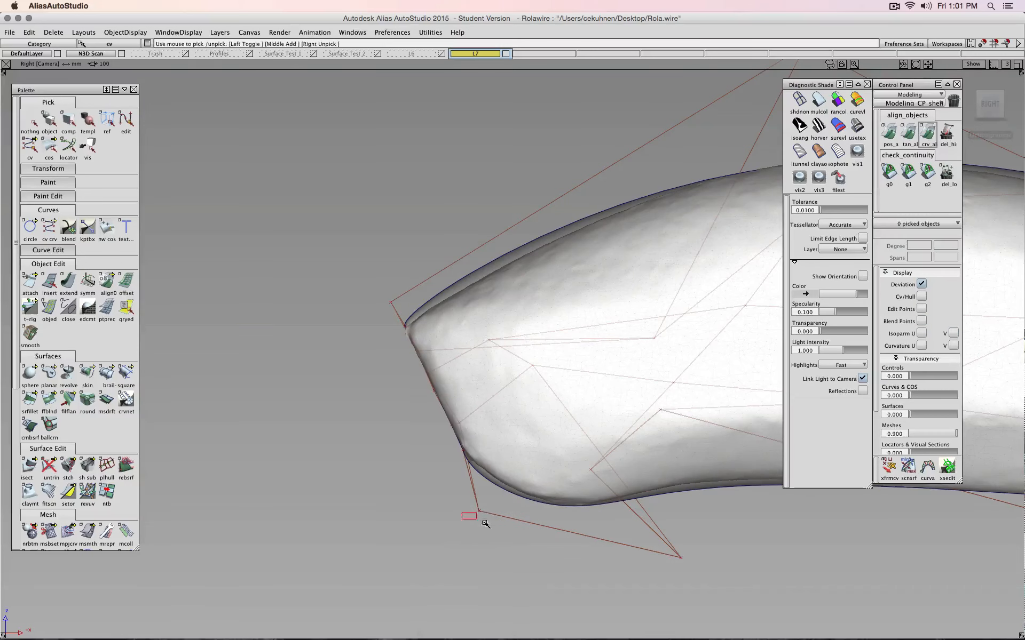
ctrl+shift+middle_drag(494, 538, 494, 516)
drag(493, 522, 493, 523)
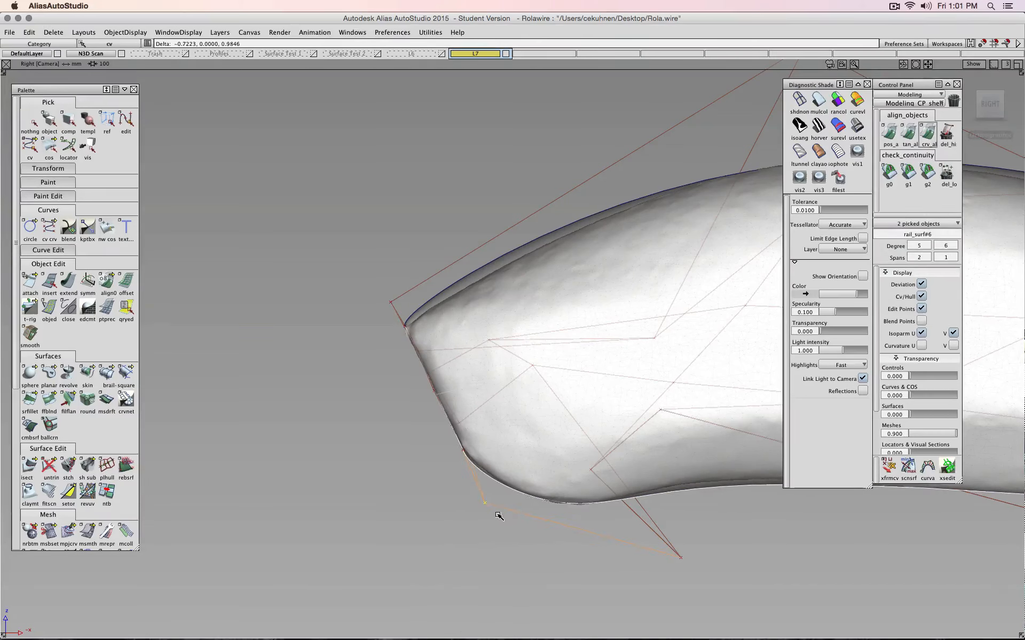
Adjust the side CV nearest the rear end in Y, moving it outward from the center seam to shape the bulge
alt+shift+drag(433, 486, 533, 340)
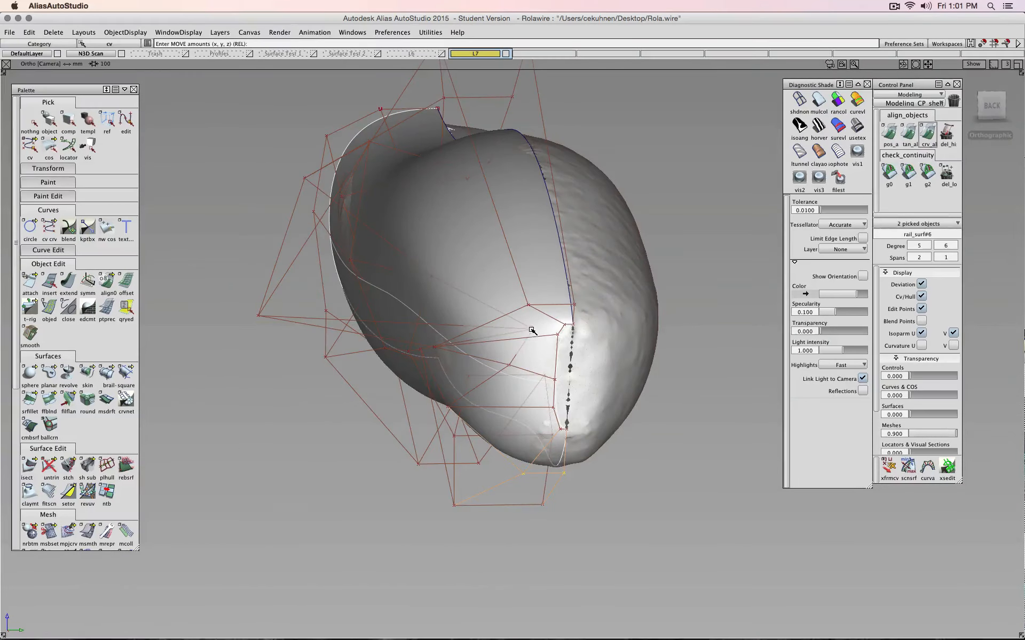
middle_drag(532, 331, 475, 333)
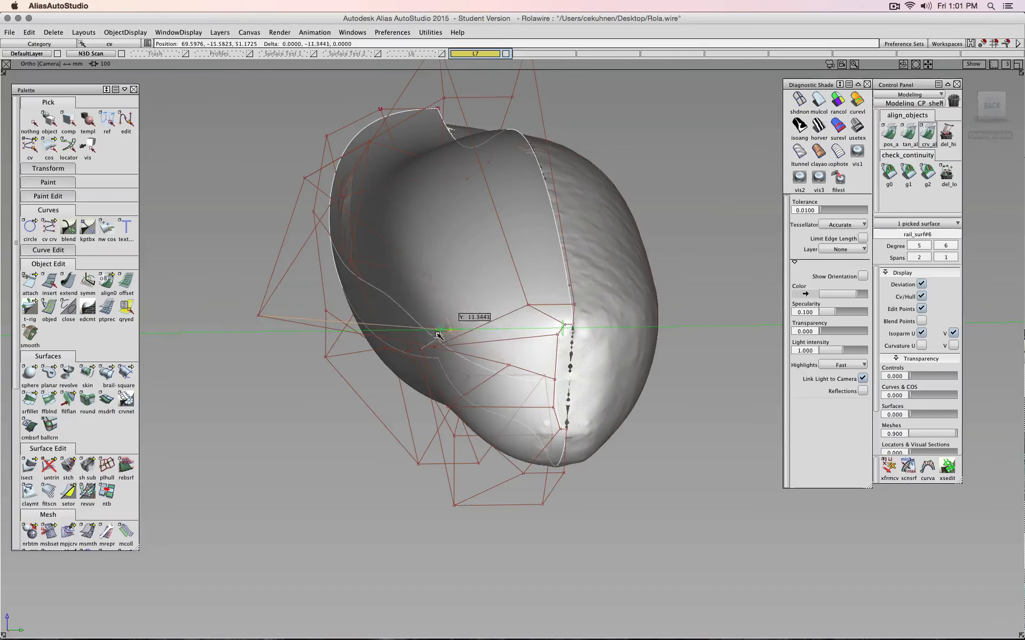
alt+shift+drag(449, 331, 491, 356)
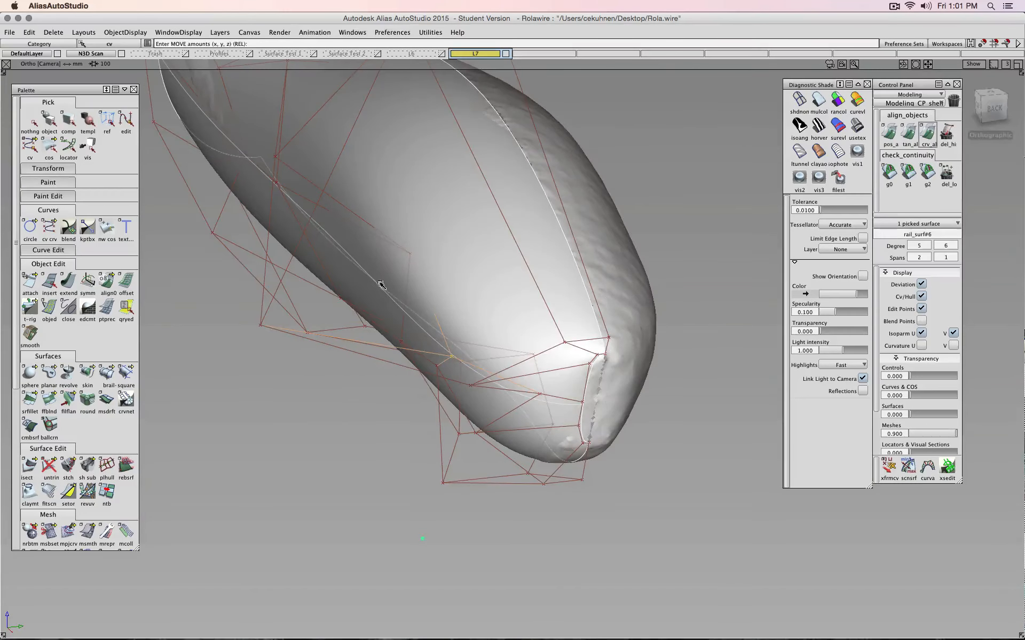
alt+shift+drag(380, 284, 445, 330)
middle_drag(446, 332, 619, 344)
alt+shift+drag(614, 342, 462, 358)
middle_drag(461, 313, 432, 319)
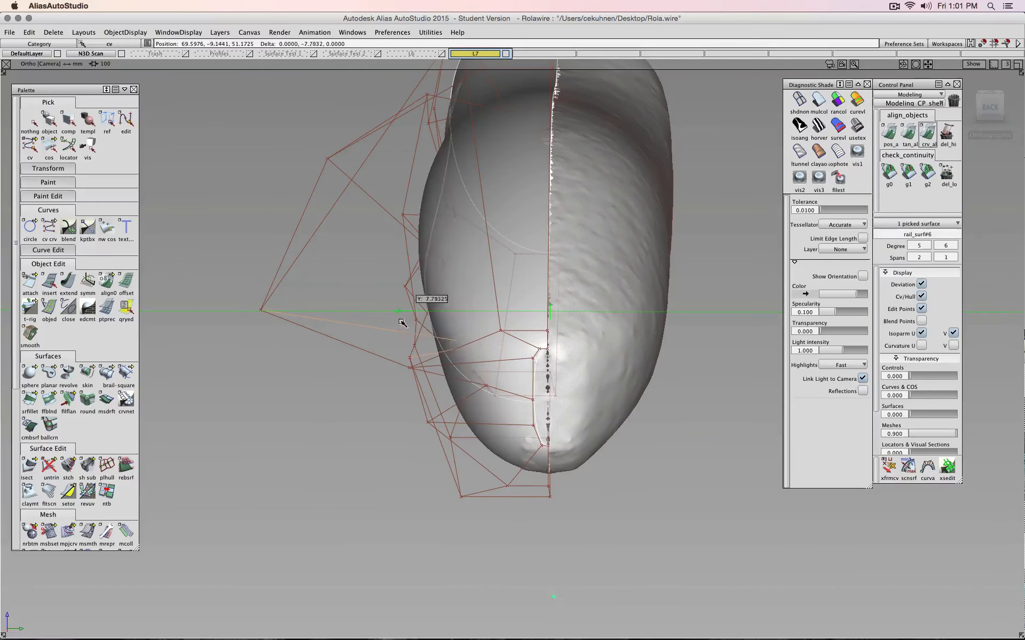
Move the outermost side CV near the rear end inward in Y toward the body
alt+shift+drag(388, 323, 258, 304)
middle_drag(265, 310, 302, 308)
alt+shift+drag(320, 315, 497, 336)
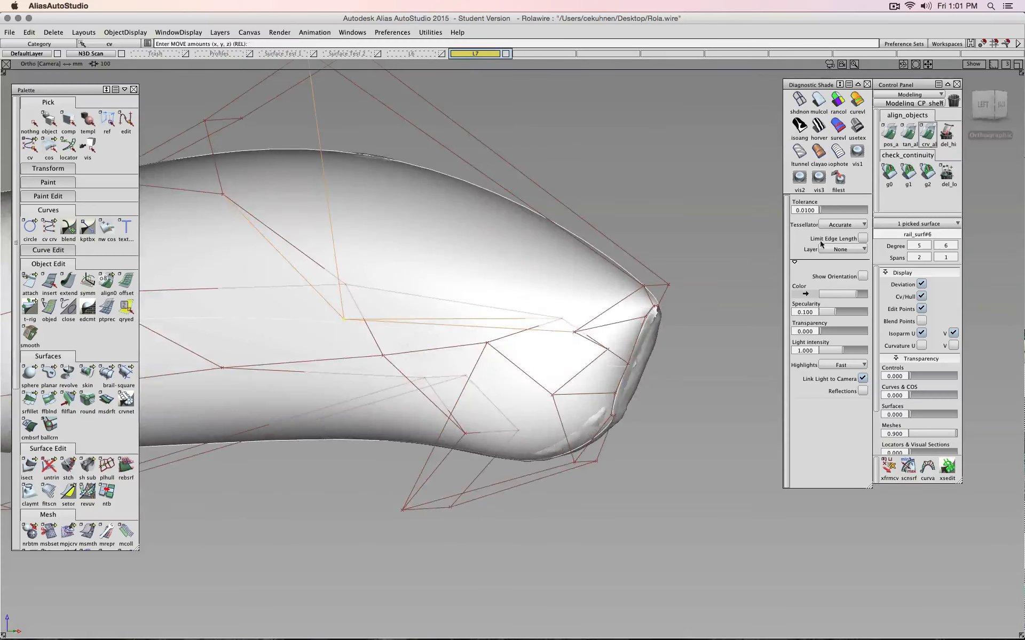
In the left view, raise the outermost side CV and move its rear neighbor about -3.2 mm in X and 0.7 mm in Z
click(988, 115)
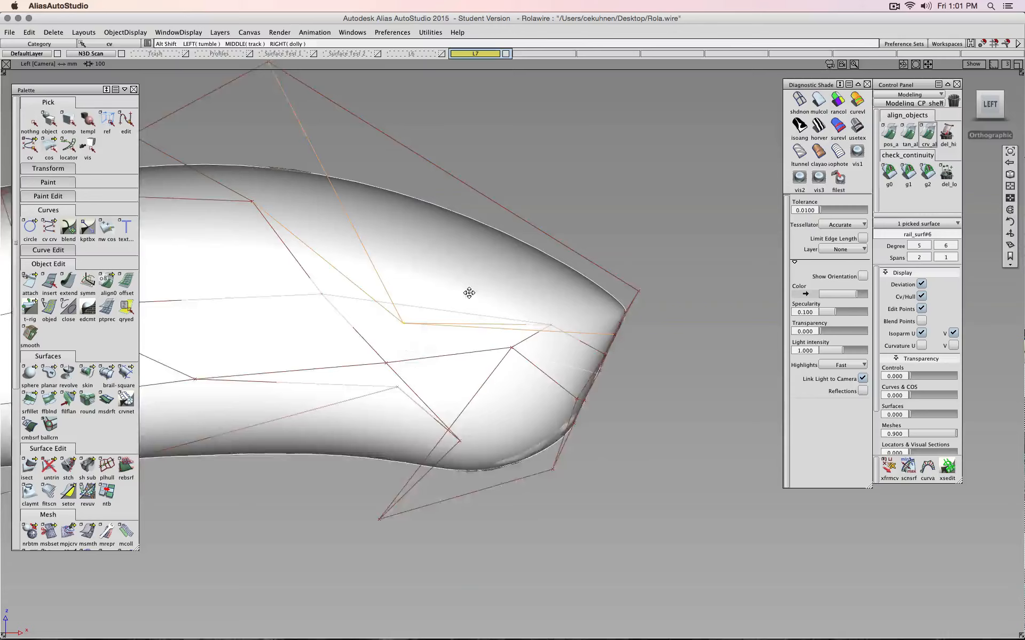
drag(487, 351, 498, 297)
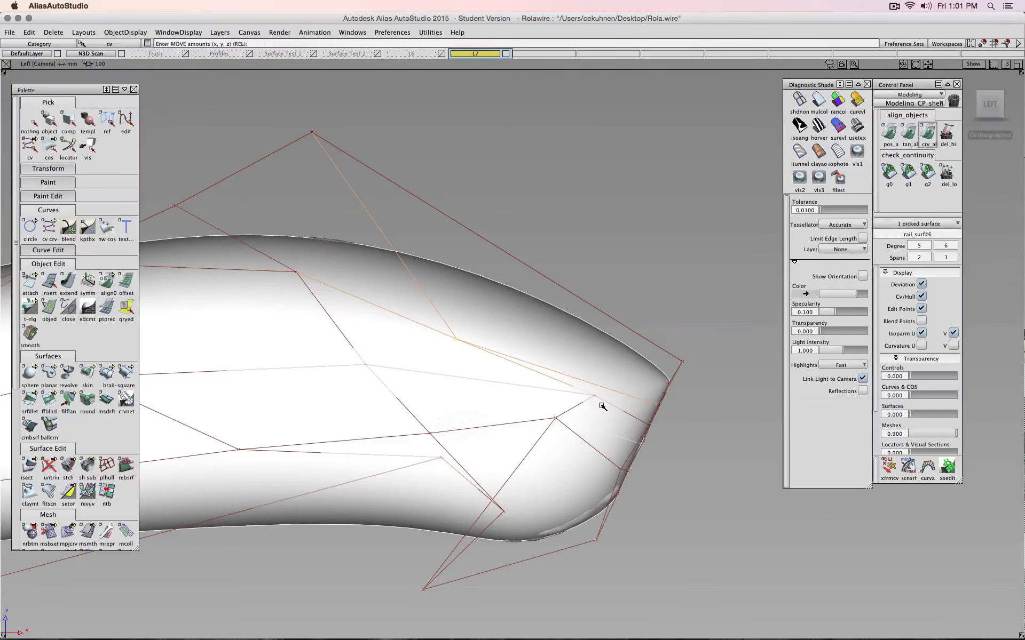
drag(594, 398, 560, 390)
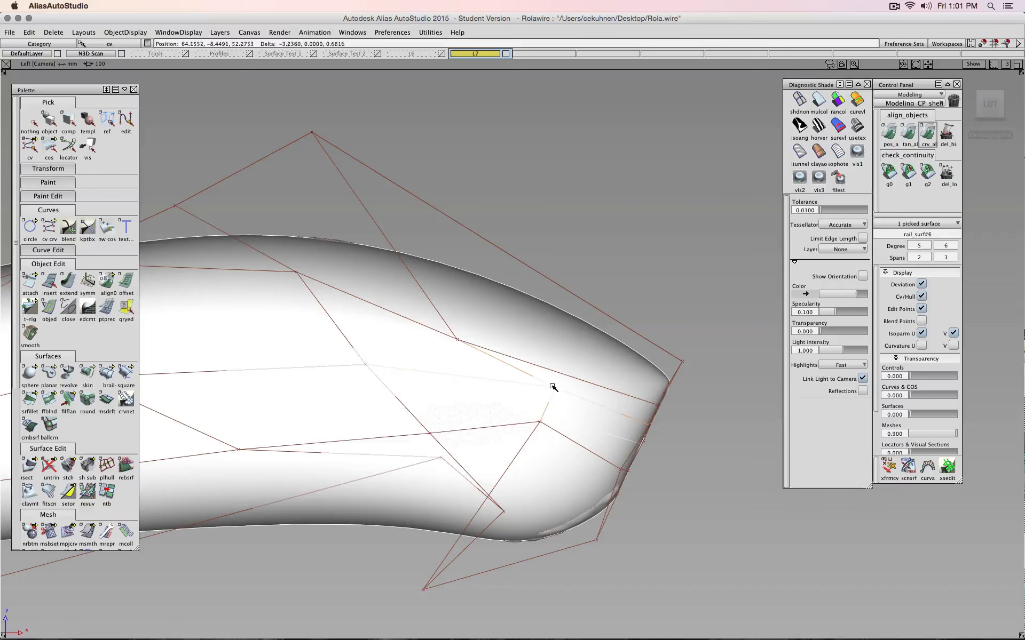
drag(458, 339, 465, 327)
click(548, 384)
Shift two middle-row side CVs slightly toward the rear and pull the two CVs in the row above them downward
shift+super+right_drag(521, 380, 394, 350)
shift+super+middle_drag(394, 350, 594, 351)
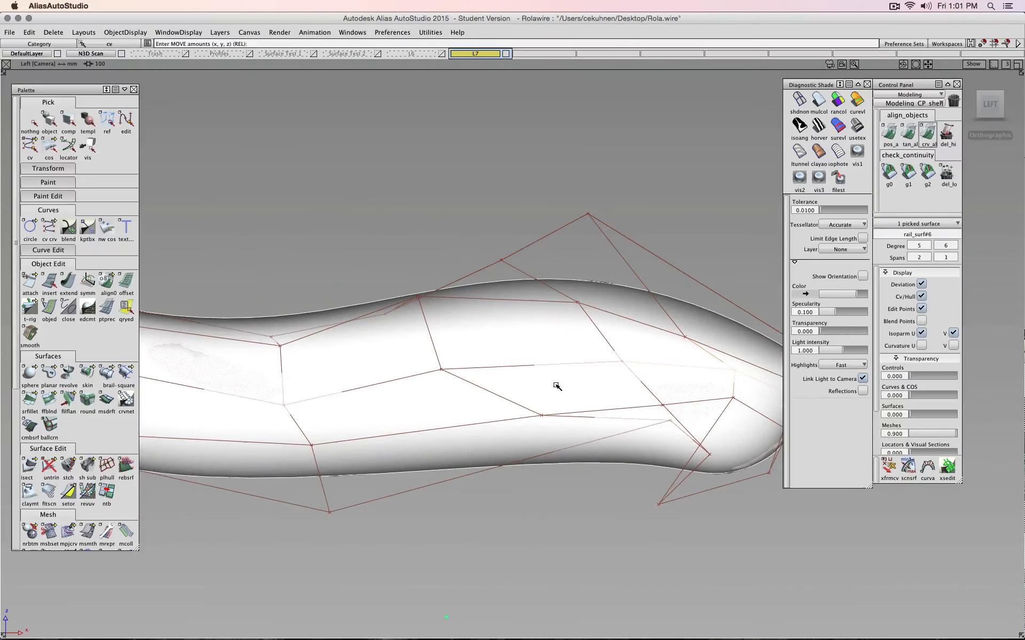
click(286, 405)
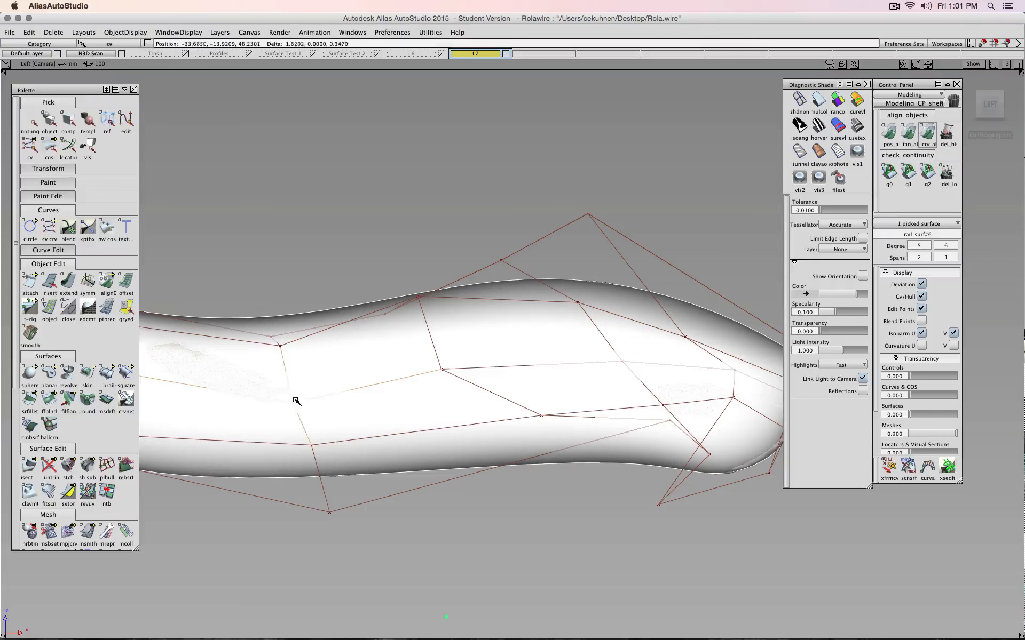
drag(441, 369, 458, 366)
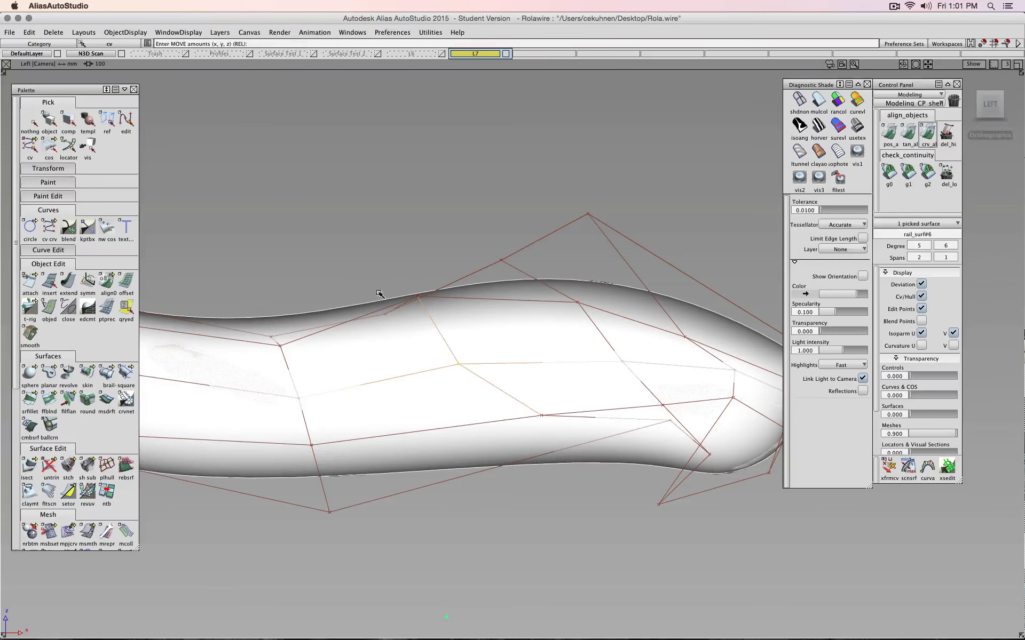
drag(419, 296, 424, 309)
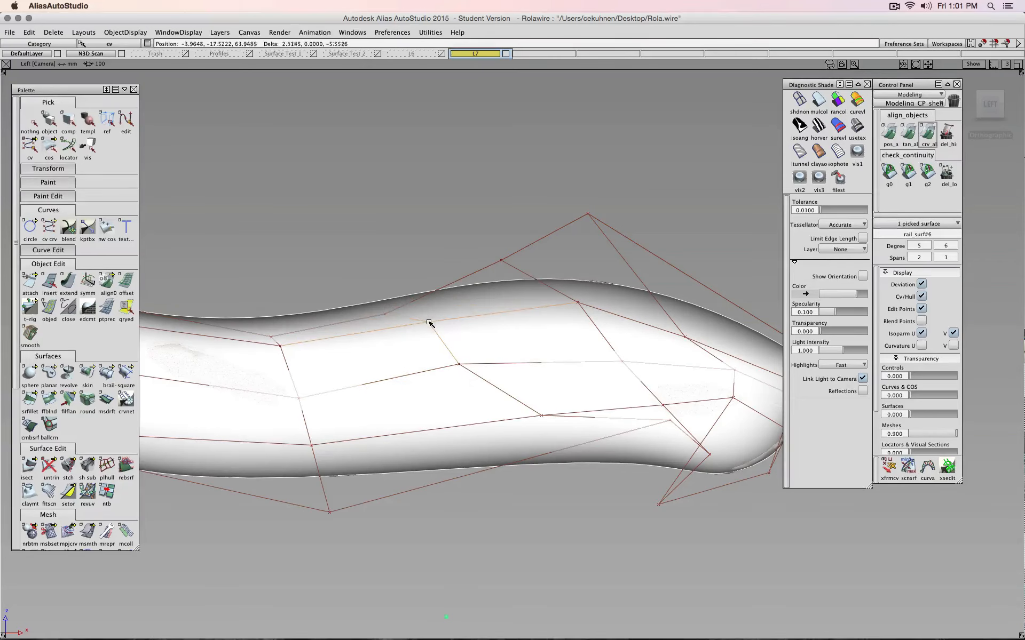
drag(277, 345, 284, 353)
Lower the two upper-row side CVs about 1.2 mm and 1.9 mm in Z and nudge a side CV in Y
alt+shift+drag(313, 415, 613, 368)
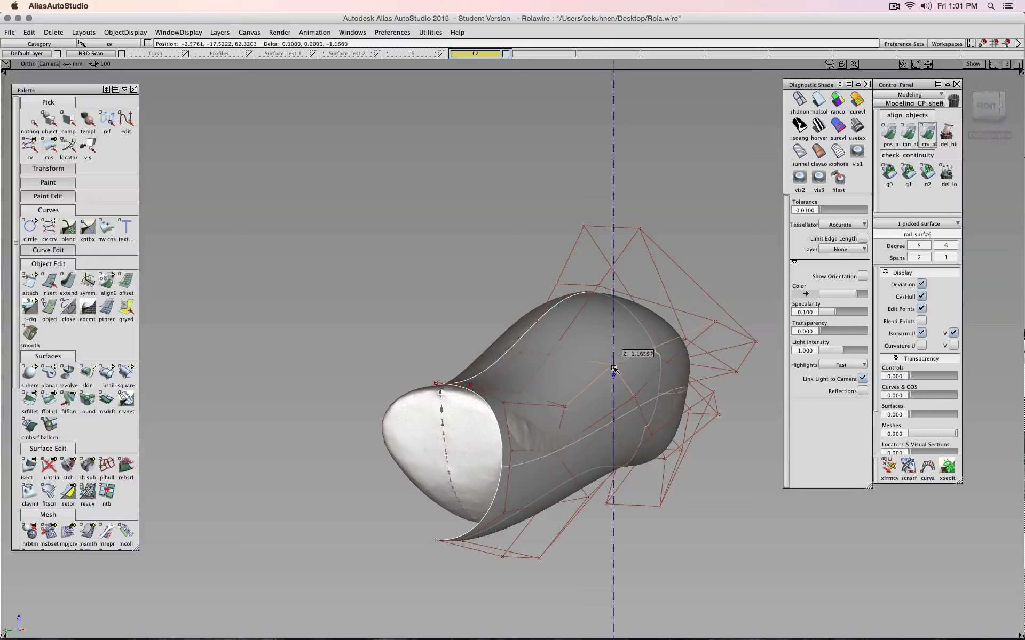
drag(562, 409, 563, 411)
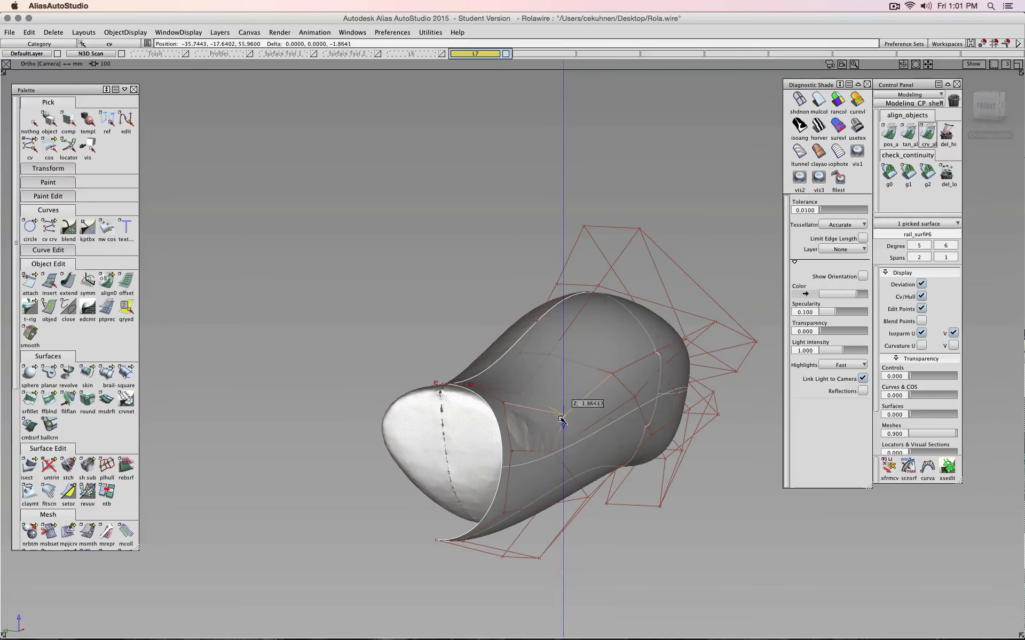
middle_drag(559, 453, 560, 453)
alt+shift+drag(568, 452, 641, 422)
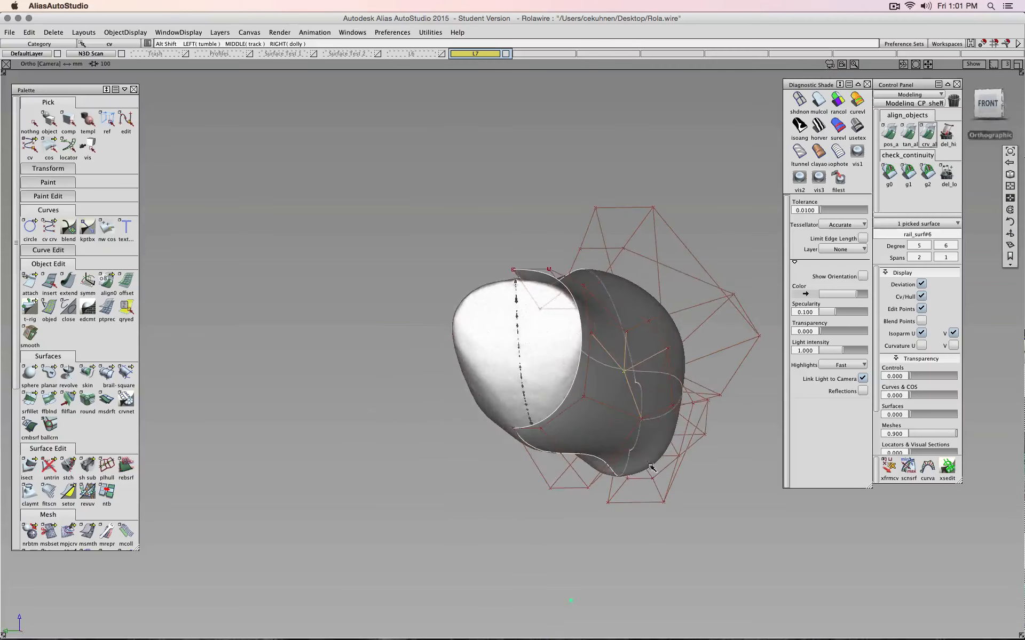
click(641, 421)
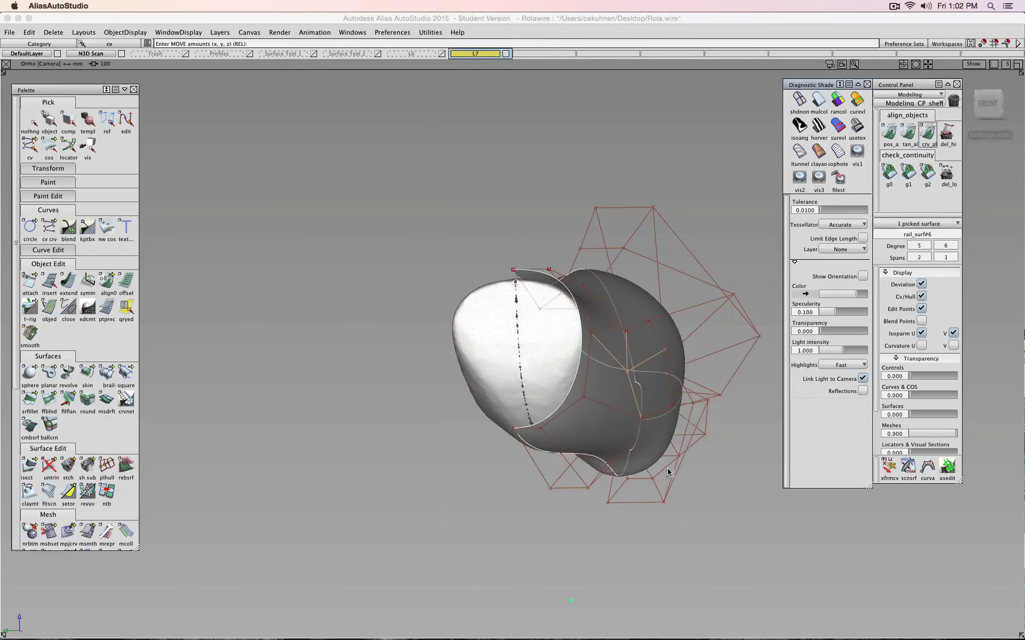
Move two lower-row side CVs about 1.9 mm and 3.3 mm in Y, and shift three rear outer side CVs together about 5.2 mm in Y
alt+shift+drag(668, 472, 631, 466)
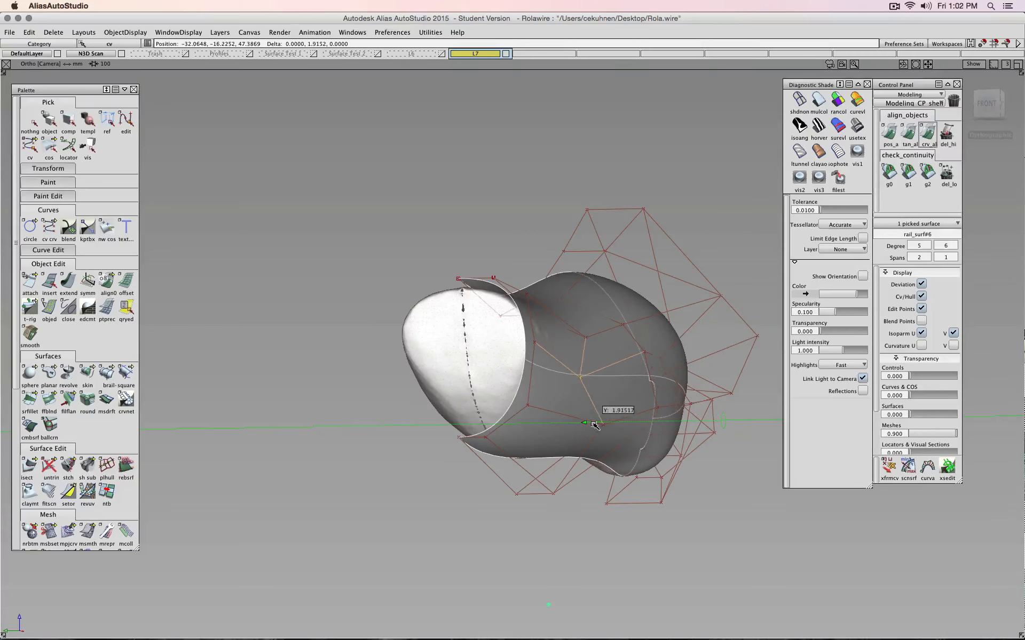
middle_drag(603, 427, 596, 428)
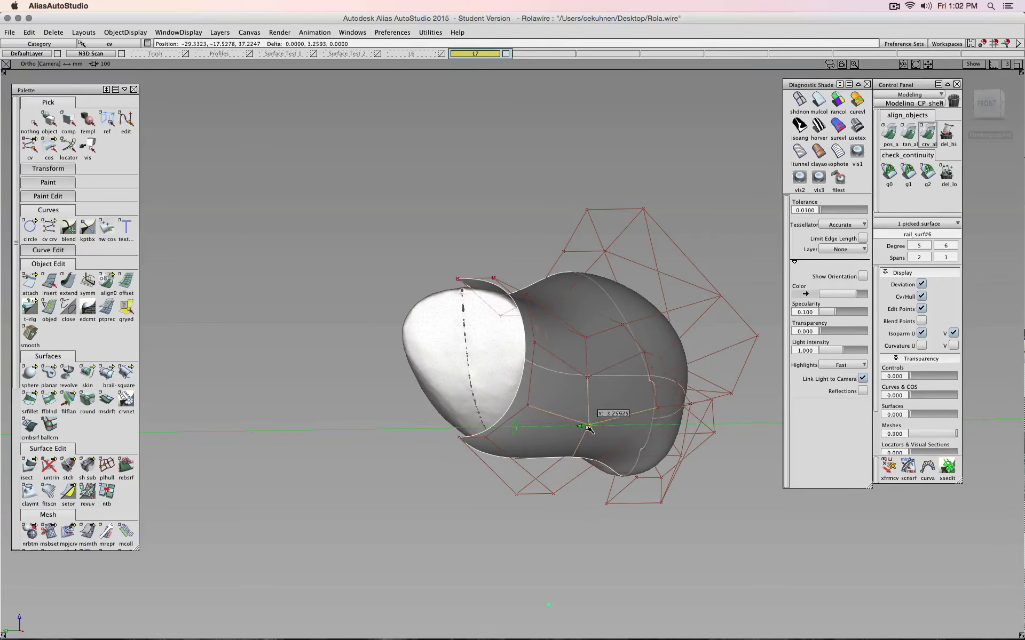
alt+shift+drag(588, 427, 518, 403)
scroll(455, 310, up, 4)
alt+shift+drag(423, 350, 491, 361)
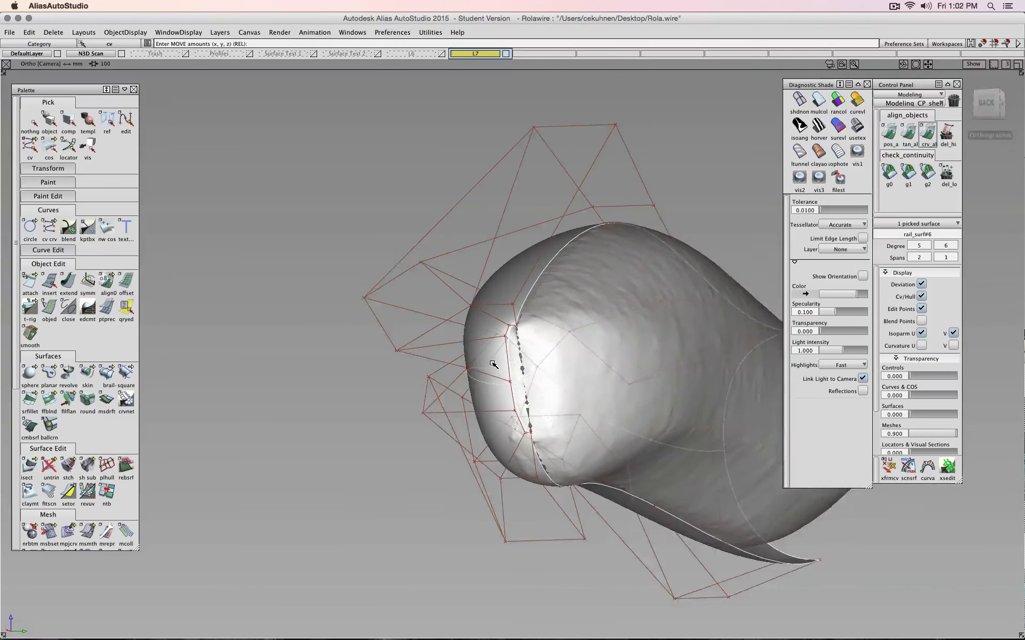
scroll(460, 378, up, 3)
middle_drag(454, 374, 439, 375)
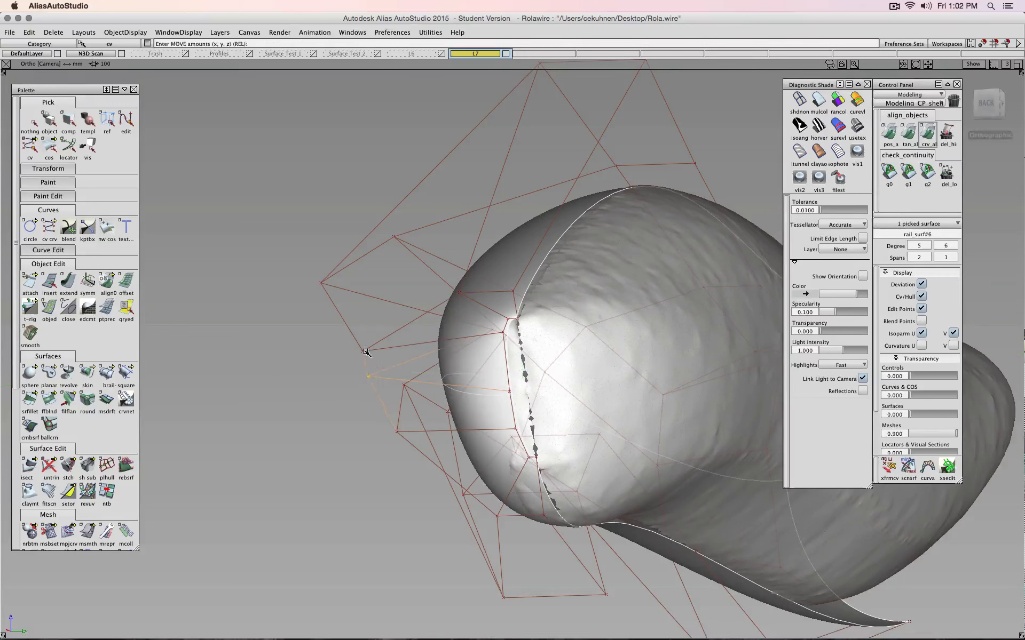
middle_drag(366, 352, 369, 352)
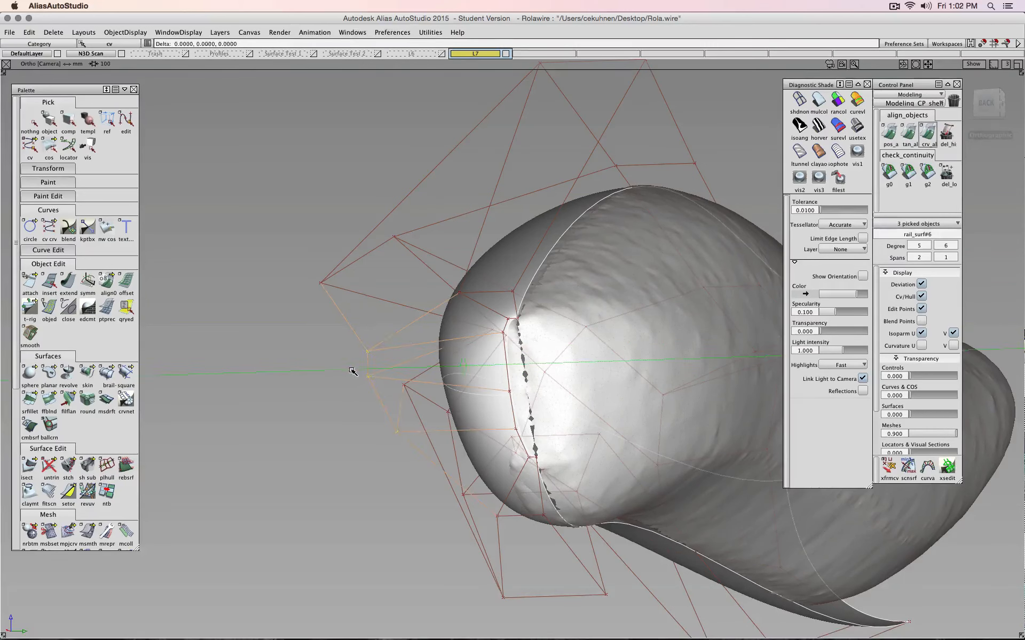
middle_drag(372, 370, 398, 369)
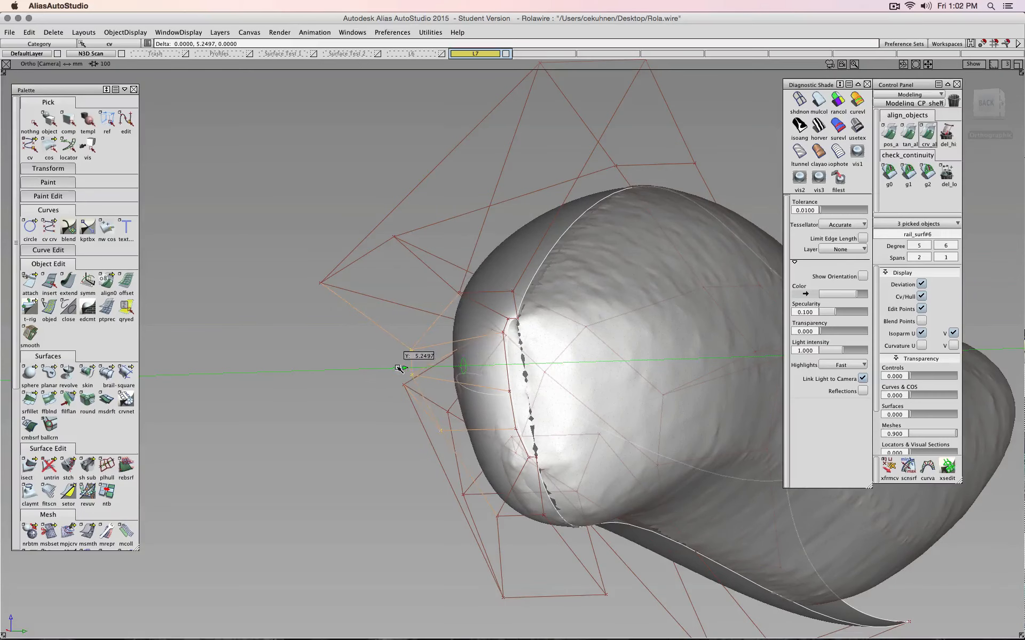
Pull an outer side CV near the rear and the outermost CV above it inward in Y toward the body
alt+shift+drag(395, 368, 512, 367)
click(526, 359)
middle_drag(523, 361, 409, 377)
alt+shift+drag(410, 376, 382, 325)
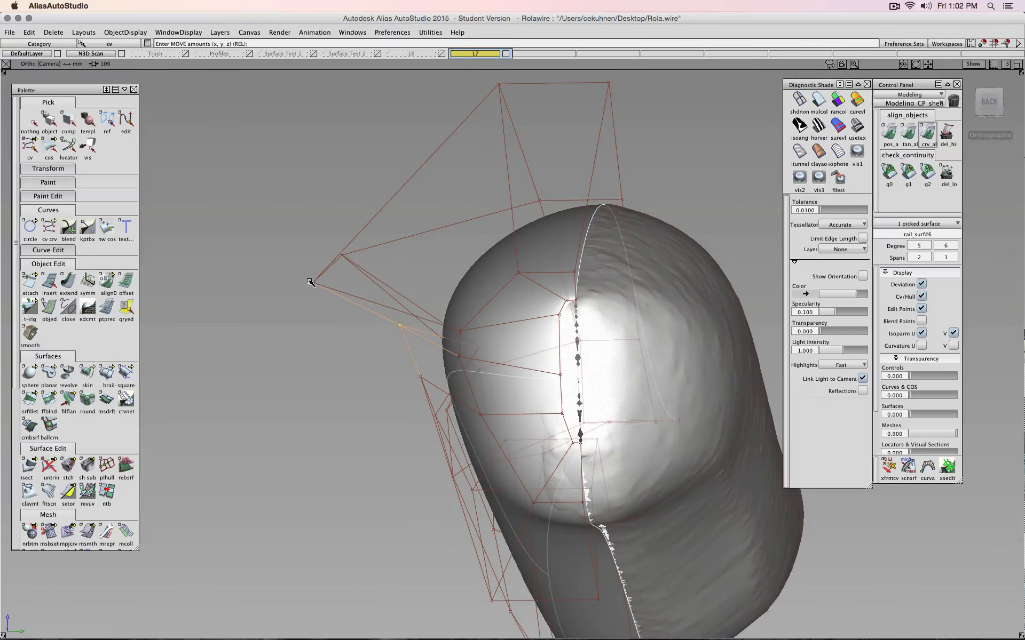
middle_drag(310, 282, 366, 283)
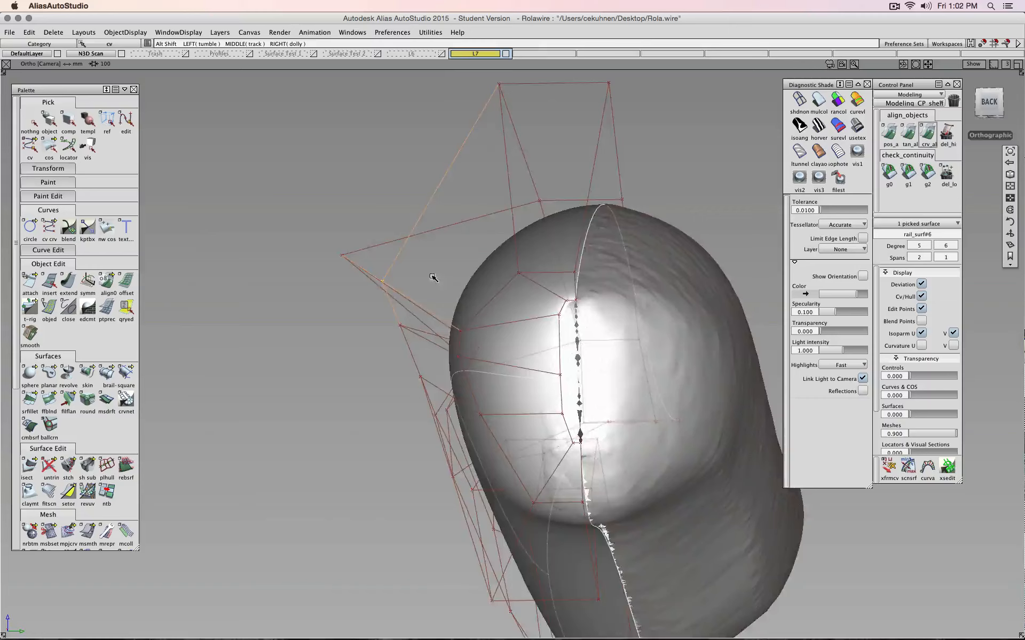
Move two neighboring upper side CVs inward in Y and shift the topmost side CV about 1.4 mm in Y
alt+shift+drag(433, 279, 365, 266)
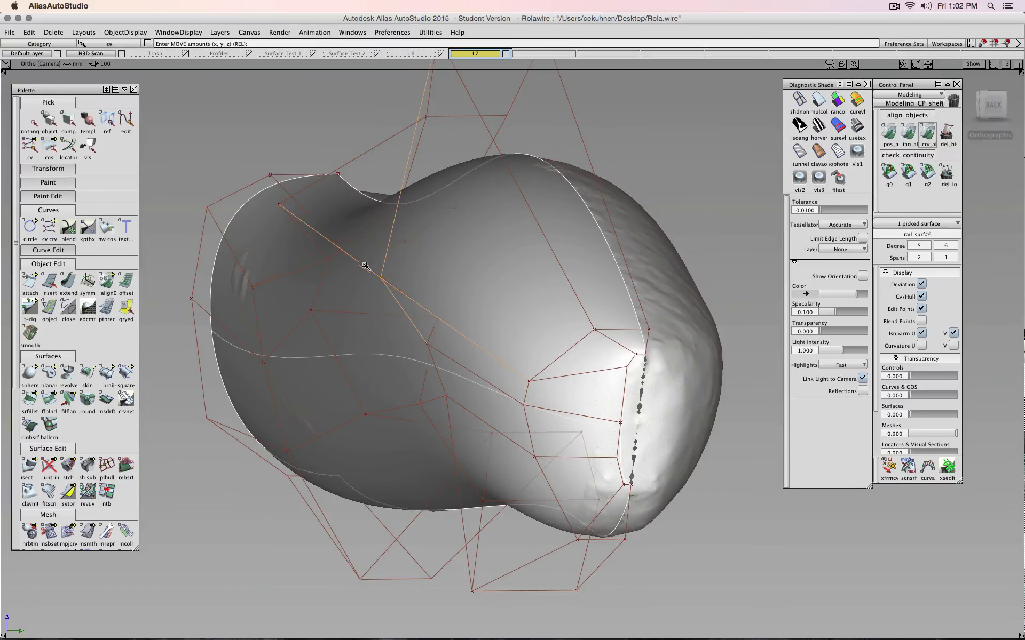
click(278, 203)
middle_drag(278, 203, 358, 204)
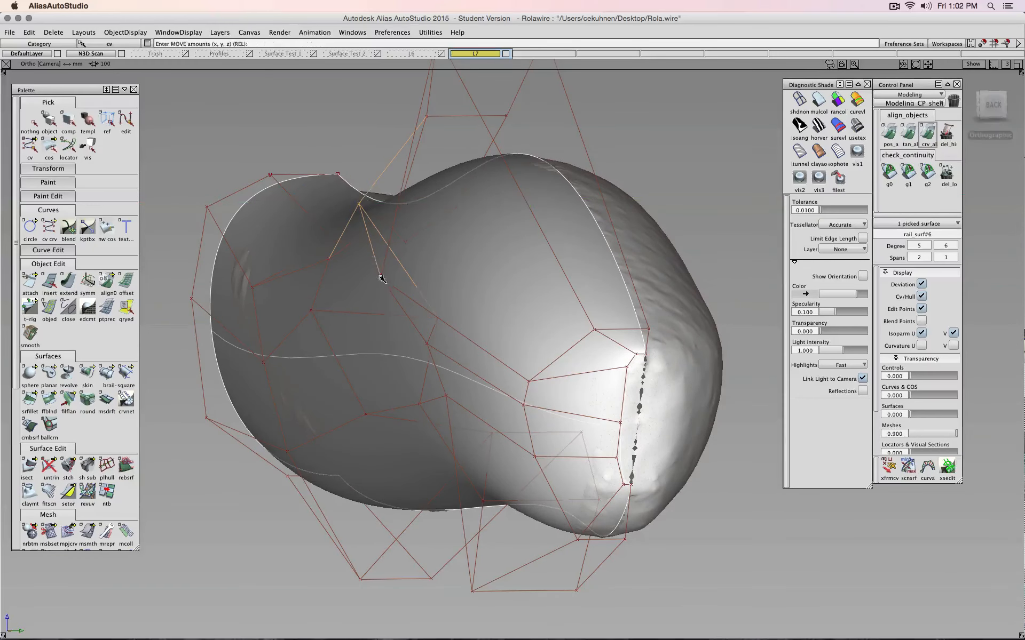
middle_drag(355, 269, 441, 262)
alt+shift+drag(429, 265, 459, 290)
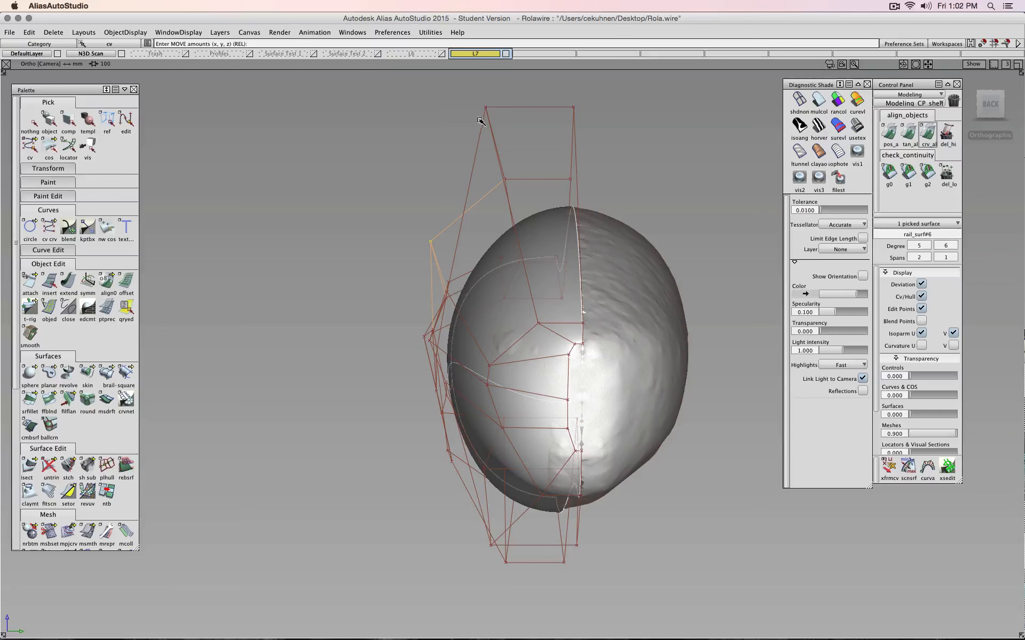
drag(485, 106, 499, 110)
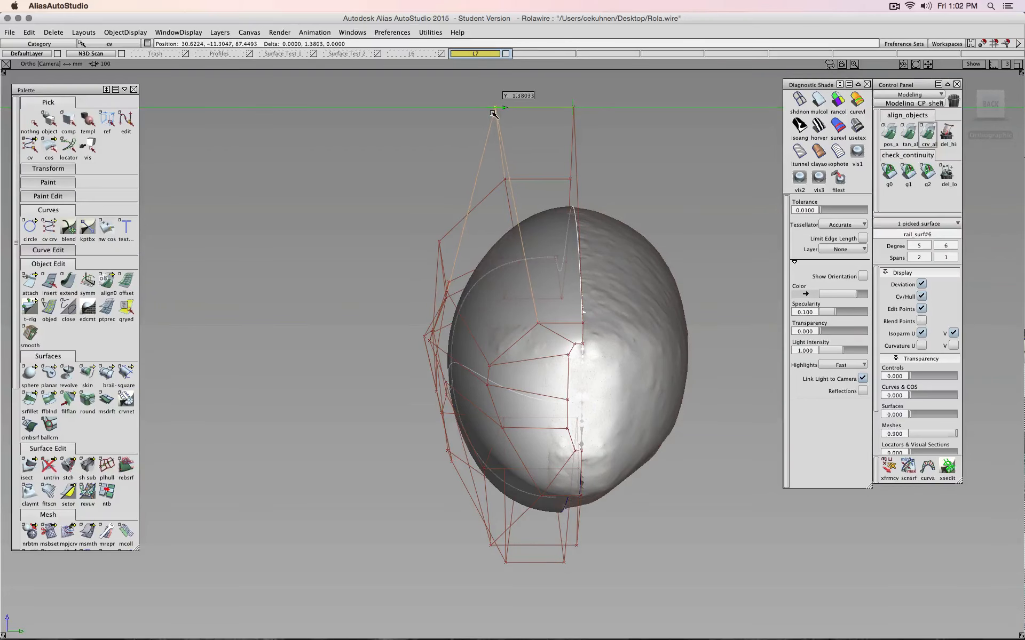
In the left view, move the lower rear-end CV outward into line with the other CVs along the slanted end edge
alt+shift+drag(503, 204, 679, 334)
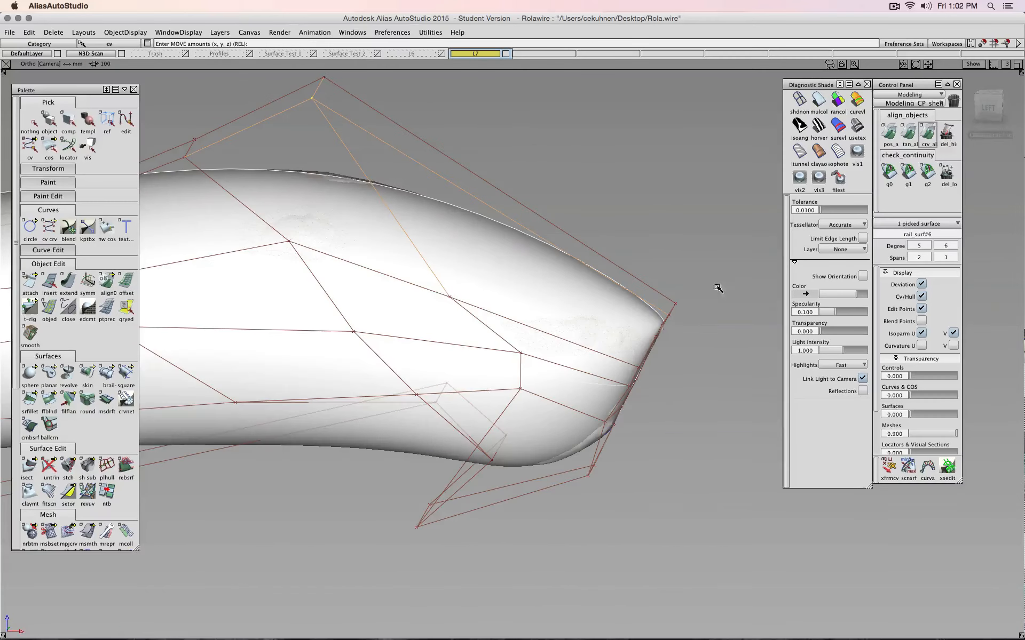
click(974, 113)
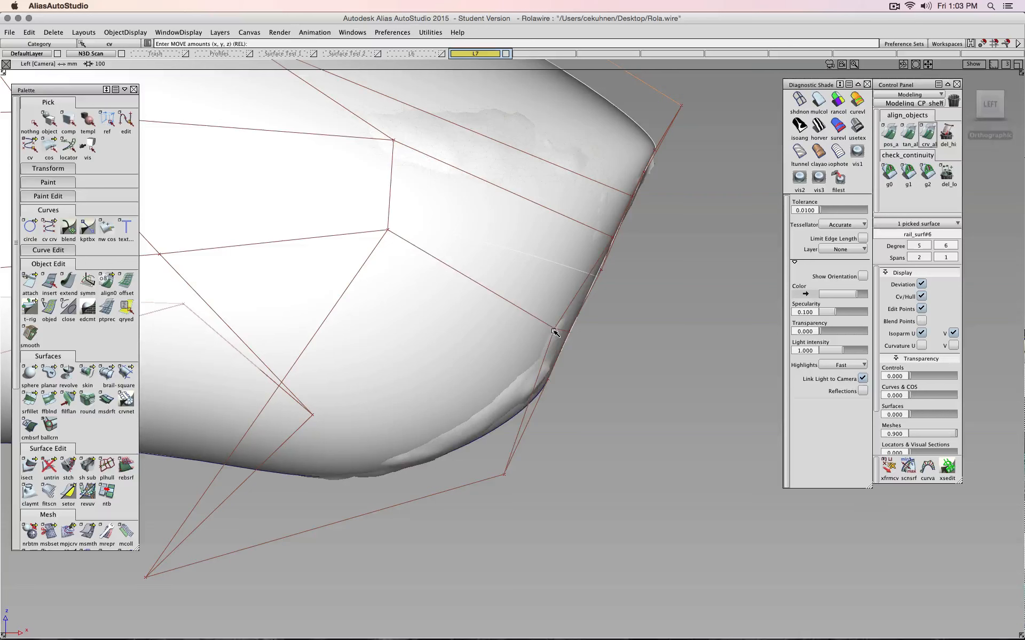
mouse_move(555, 332)
mouse_down()
mouse_move(647, 345)
mouse_move(700, 281)
mouse_up()
click(994, 115)
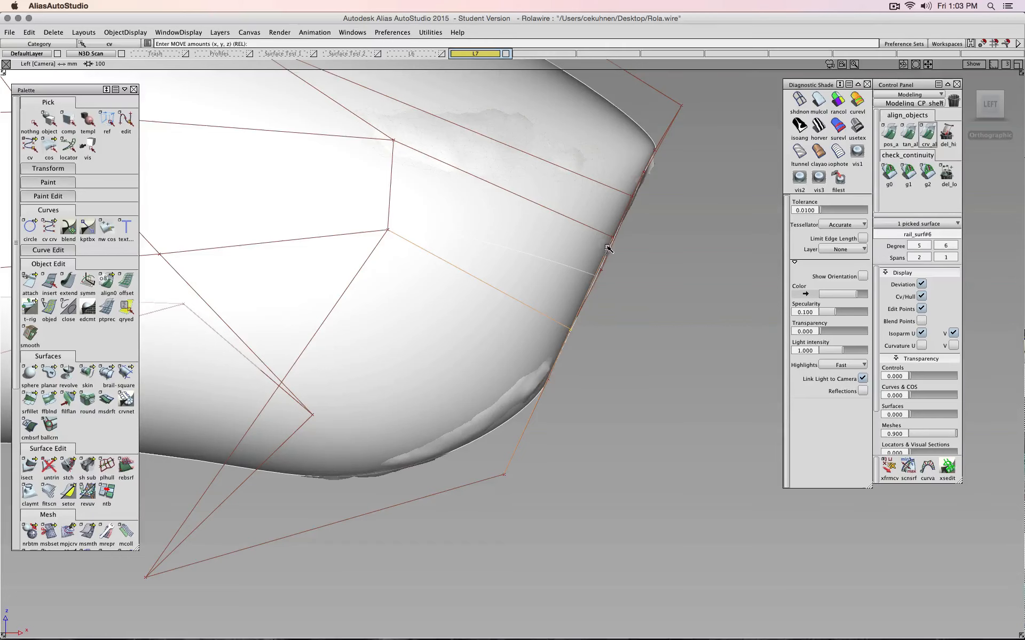
Examine the half body surface against the scan from the side, rear and above, checking how closely the shapes match
scroll(607, 292, down, 10)
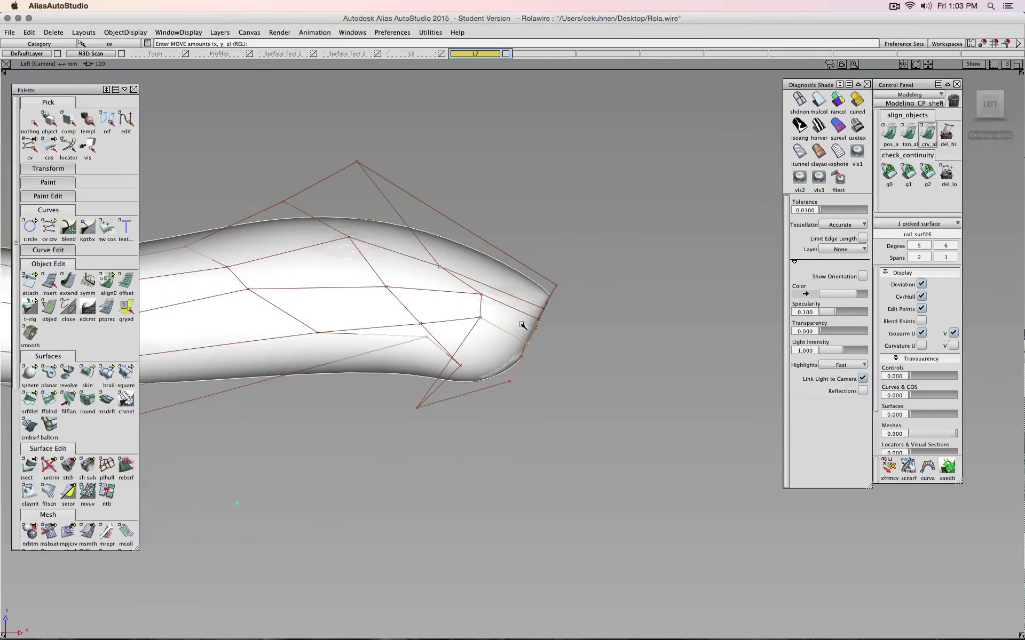
alt+shift+drag(598, 343, 235, 359)
alt+shift+drag(594, 298, 675, 288)
alt+shift+middle_drag(674, 288, 475, 286)
alt+shift+right_drag(475, 286, 582, 251)
alt+shift+drag(582, 251, 513, 262)
ctrl+shift+drag(504, 123, 525, 119)
drag(463, 190, 460, 186)
ctrl+shift+middle_drag(546, 185, 547, 154)
right_drag(548, 150, 548, 160)
alt+shift+drag(549, 160, 478, 268)
alt+shift+drag(774, 283, 531, 373)
ctrl+shift+click(562, 339)
ctrl+shift+click(562, 338)
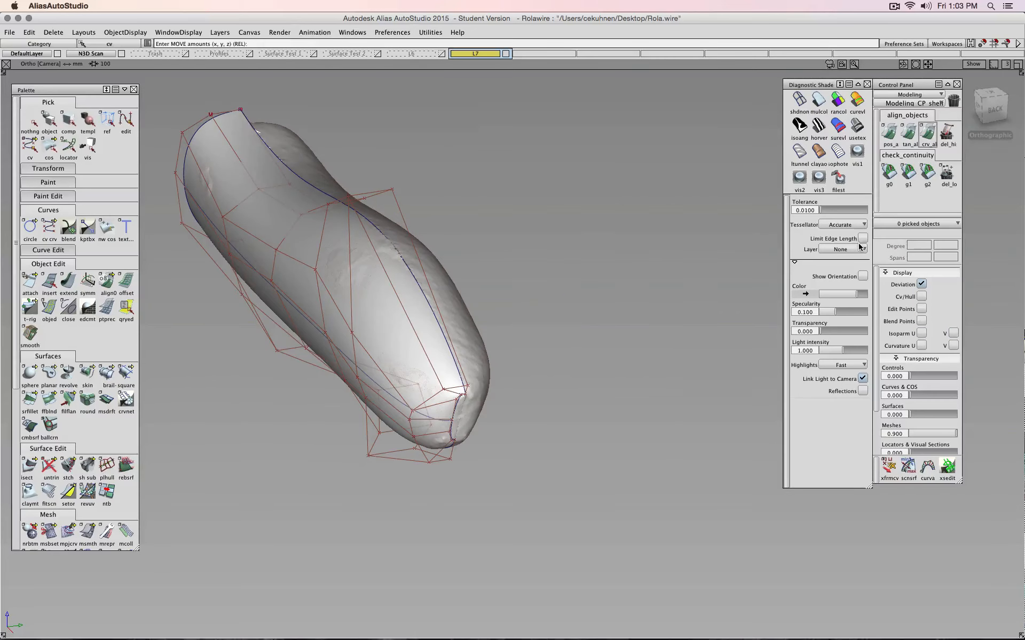
Hide the CVs and hulls of the half body surface and shade it with the random color diagnostic
ctrl+shift+drag(535, 231, 489, 234)
click(271, 218)
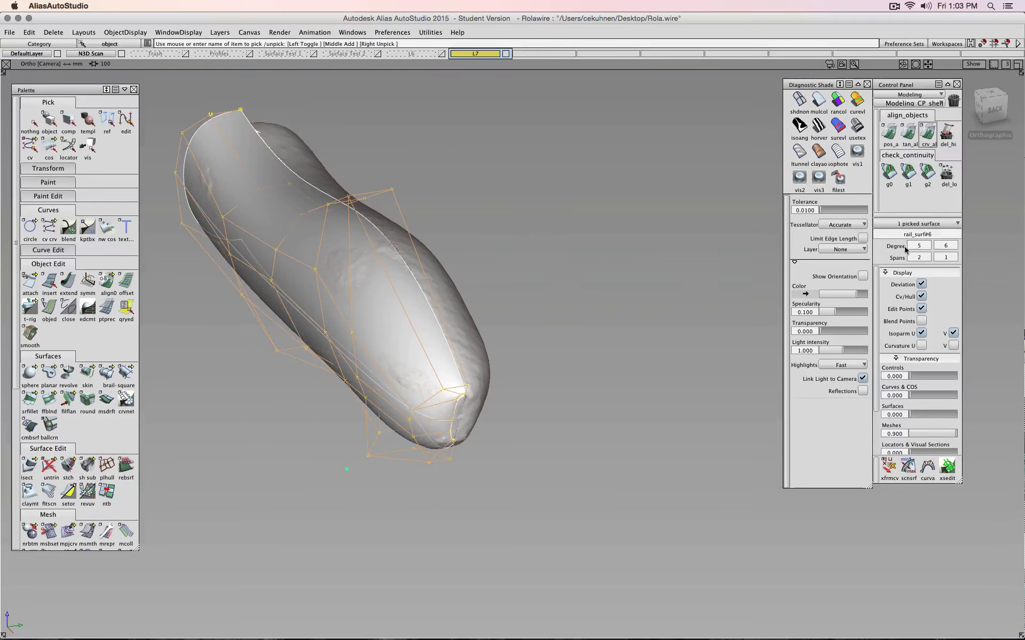
click(922, 297)
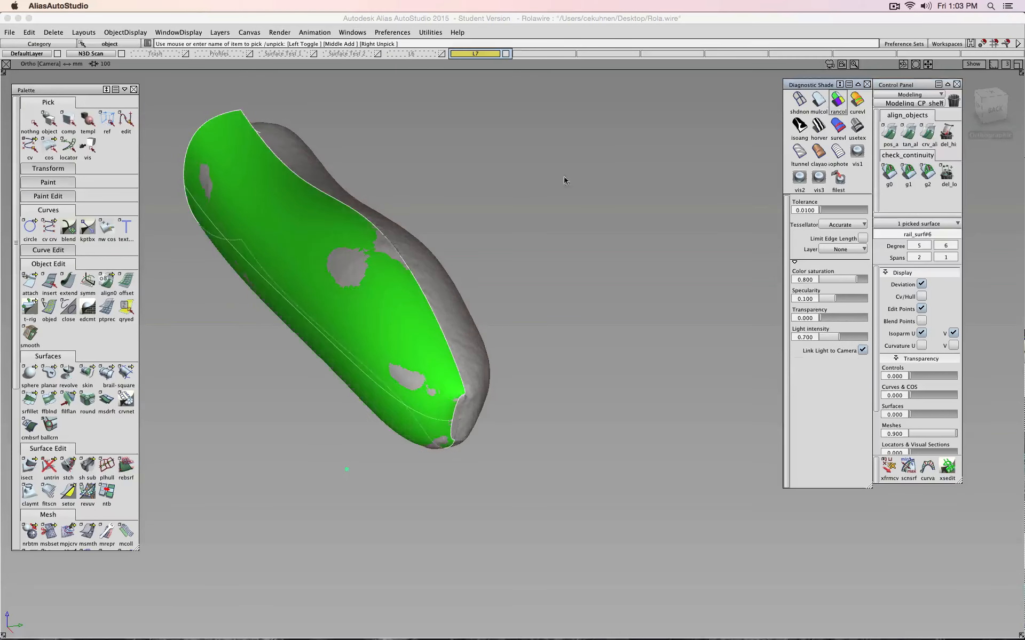
mouse_move(567, 179)
alt+shift+mouse_down()
mouse_move(538, 163)
mouse_move(563, 178)
alt+shift+mouse_up()
ctrl+shift+drag(562, 179, 562, 153)
Start a dynamic section on the picked scan mesh and enable Visual Clip for it
scroll(90, 370, down, 6)
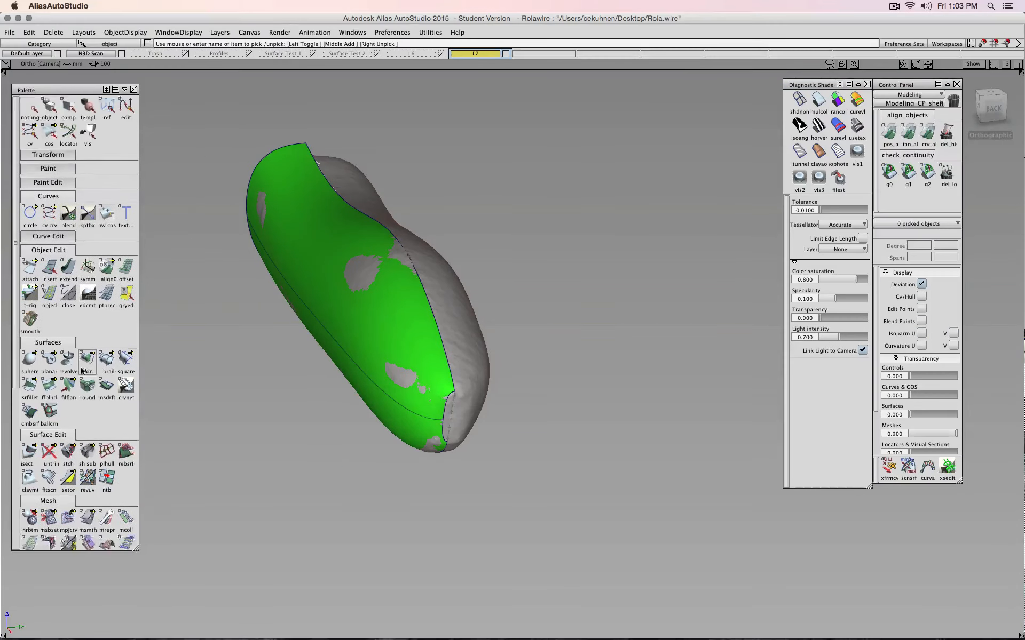
scroll(90, 370, down, 4)
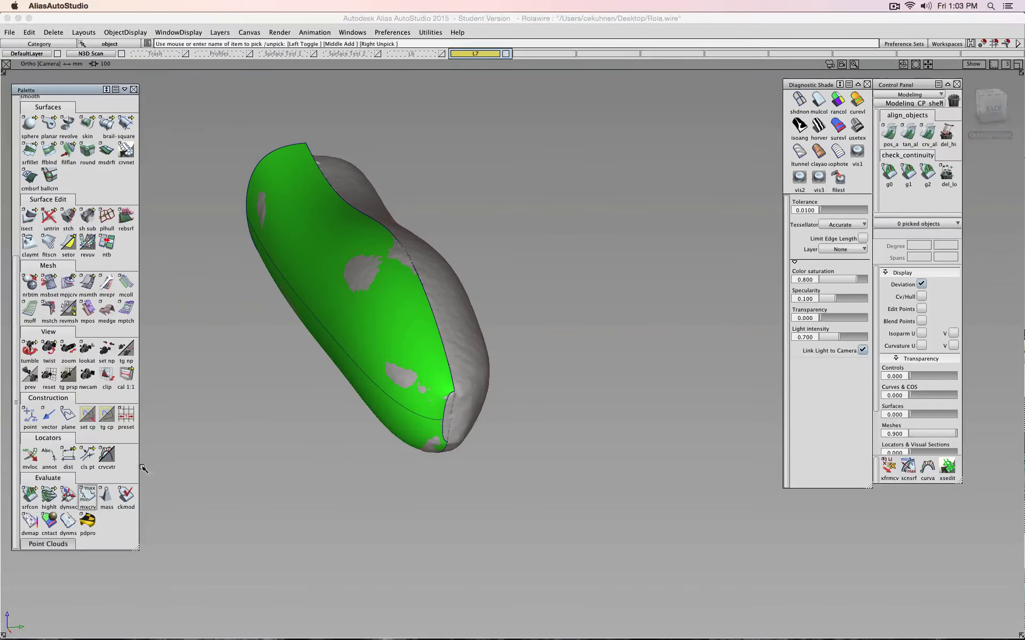
click(378, 327)
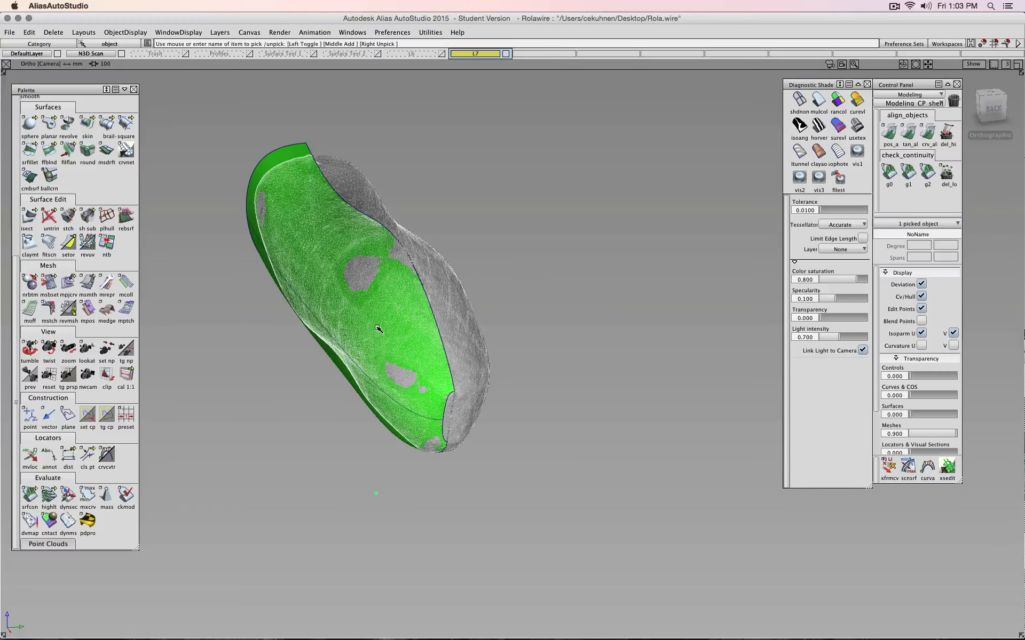
ctrl+shift+drag(230, 447, 230, 425)
click(69, 495)
click(383, 338)
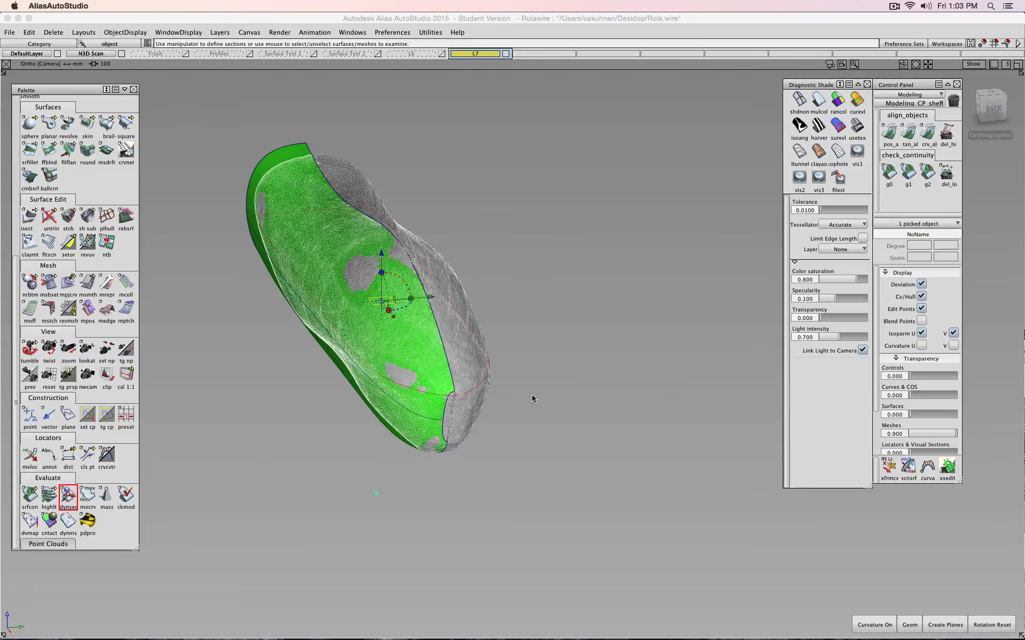
double_click(67, 498)
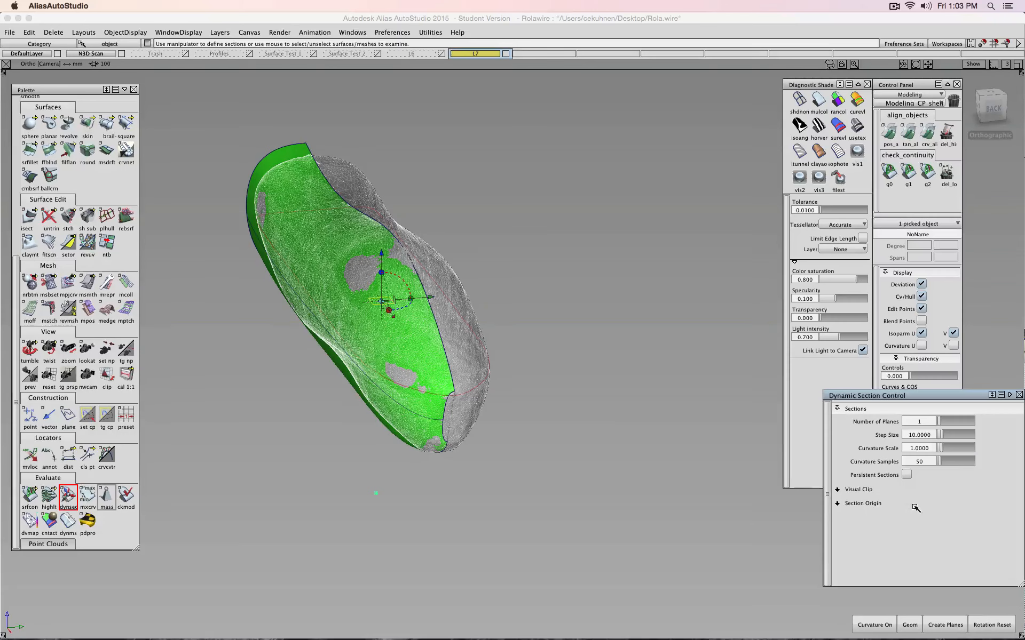
click(842, 490)
click(907, 502)
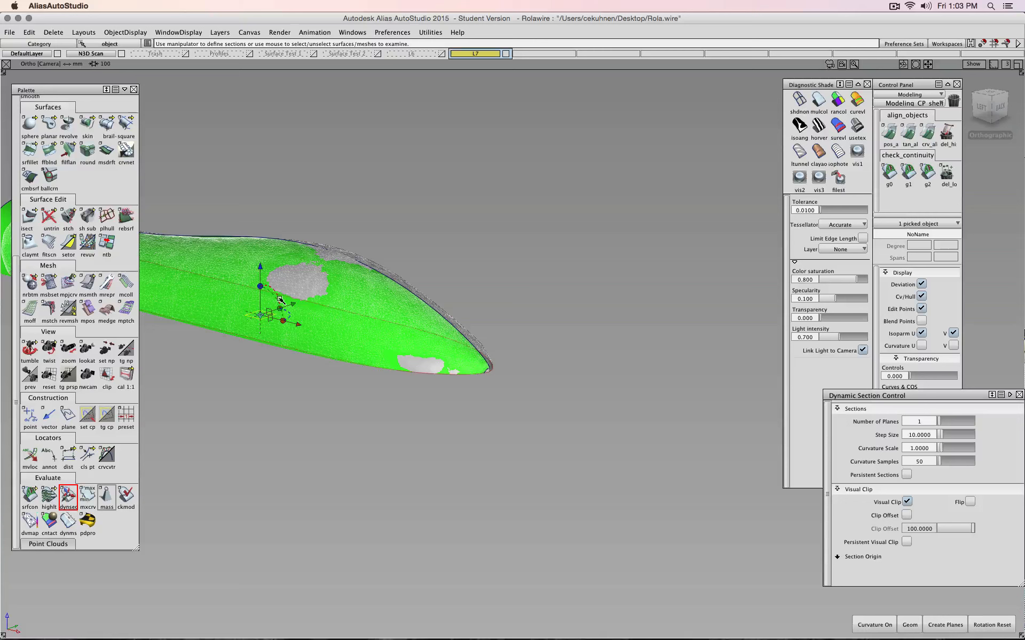
Set the section plane crosswise to the body's length and slide it toward the rear end
shift+super+drag(293, 309, 373, 301)
click(250, 320)
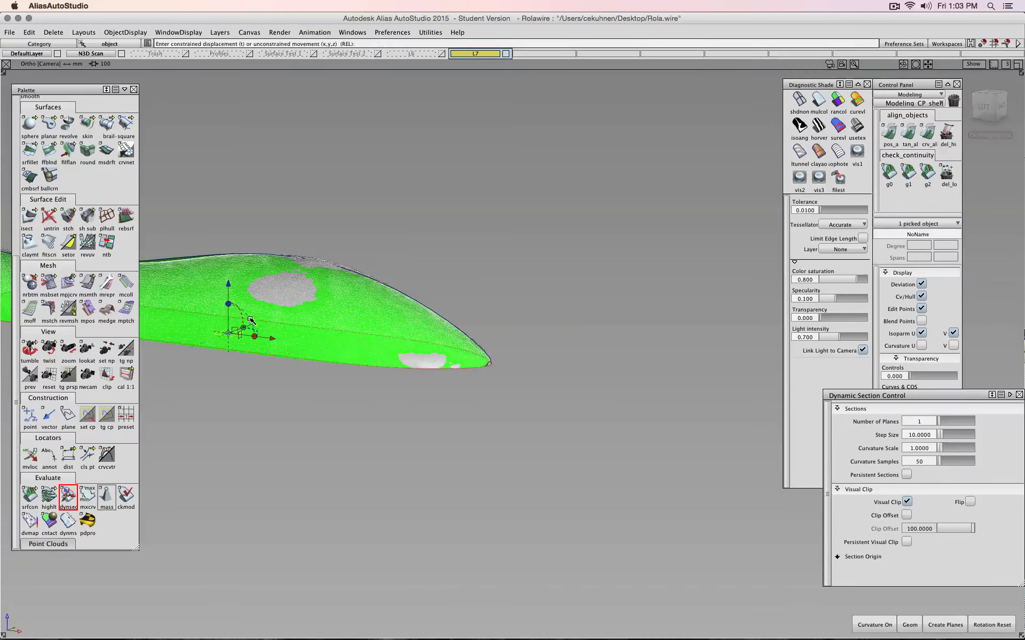
drag(233, 288, 160, 284)
alt+shift+drag(240, 336, 587, 425)
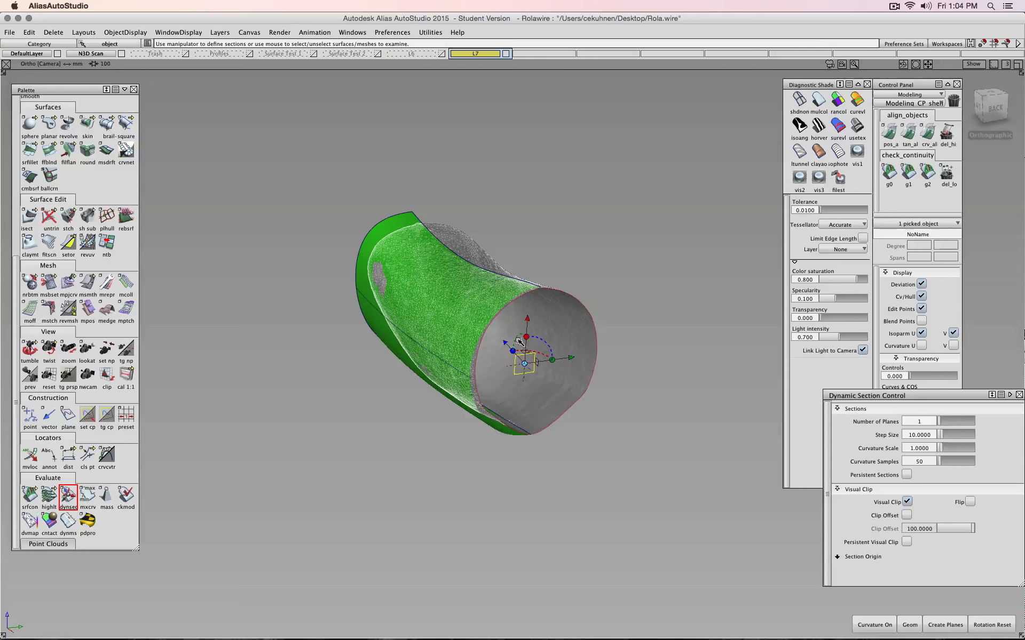
drag(518, 341, 609, 407)
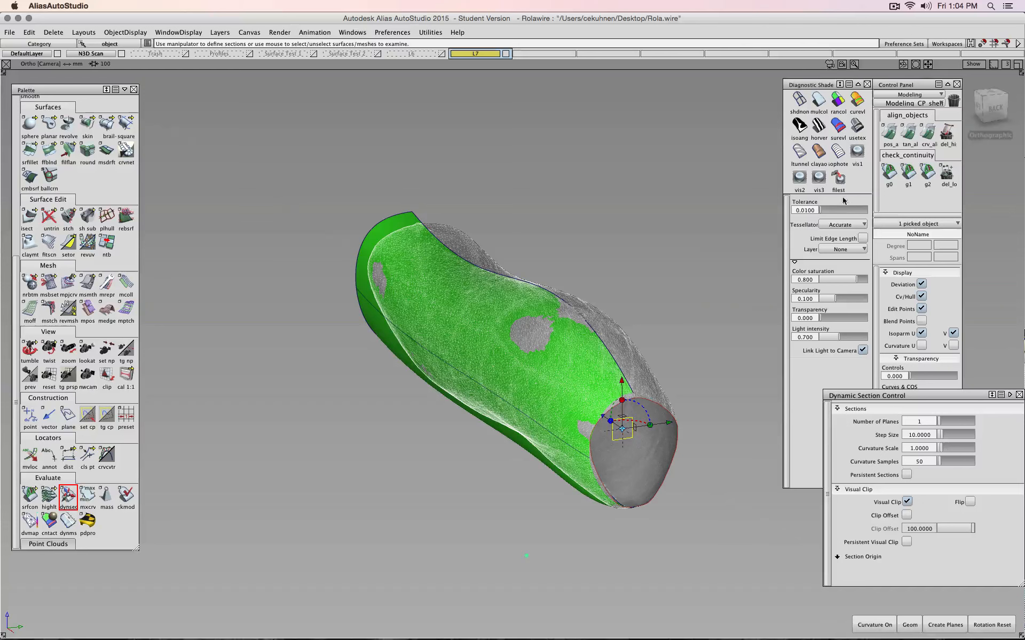
Examine the clipped scan cross-section near the rear end in the back view and from an angle
click(990, 107)
scroll(667, 427, up, 4)
alt+shift+middle_drag(678, 426, 527, 312)
scroll(529, 311, up, 1)
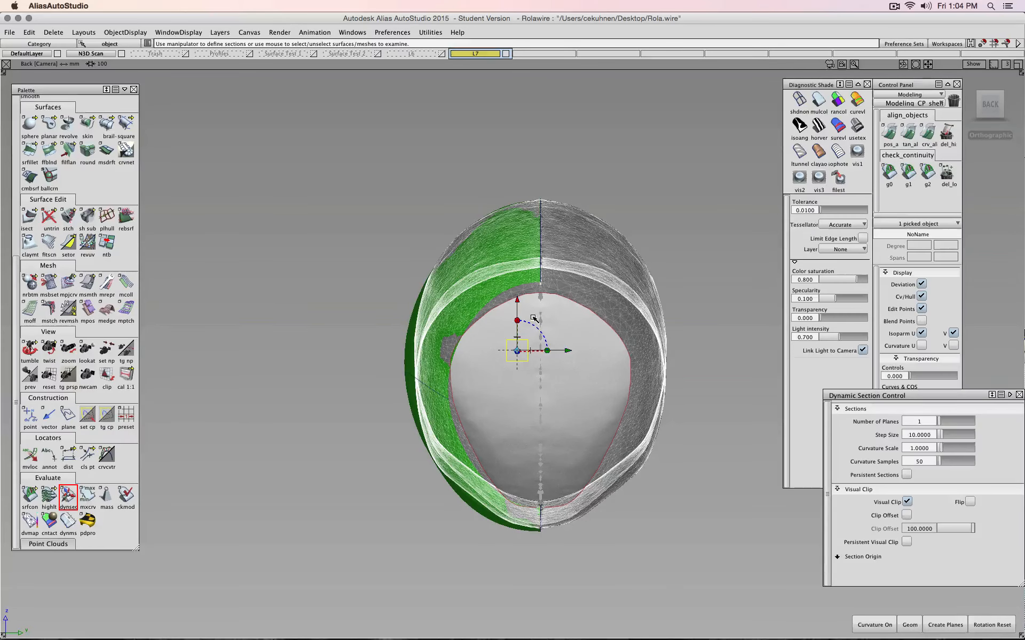
alt+shift+drag(462, 315, 548, 341)
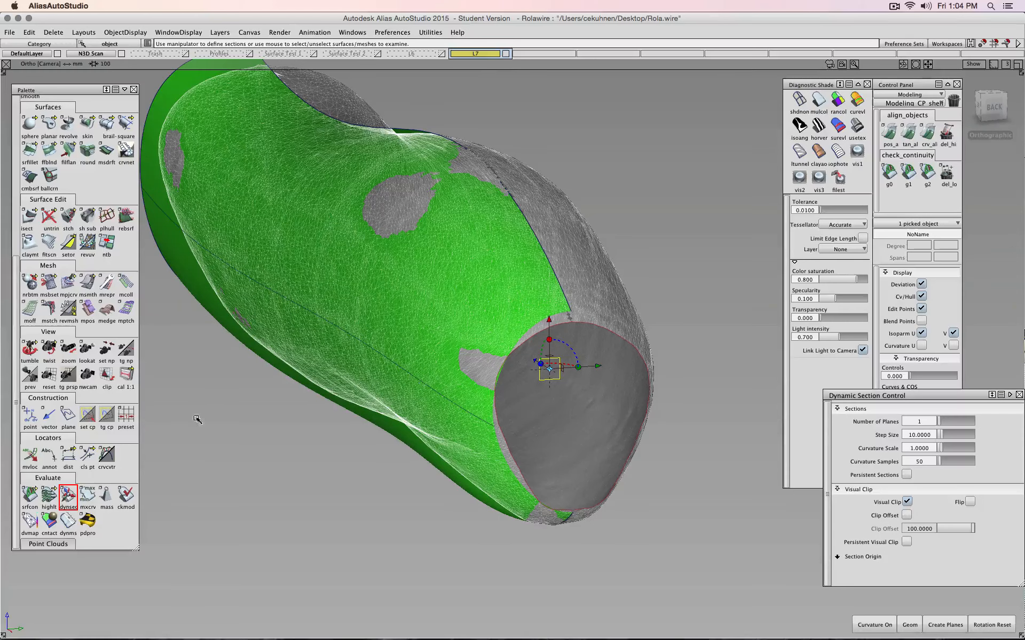
Leave the dynamic section, pick the half body surface and display its CVs and hulls
ctrl+shift+drag(295, 496, 310, 397)
alt+shift+drag(640, 353, 446, 429)
click(448, 428)
click(921, 297)
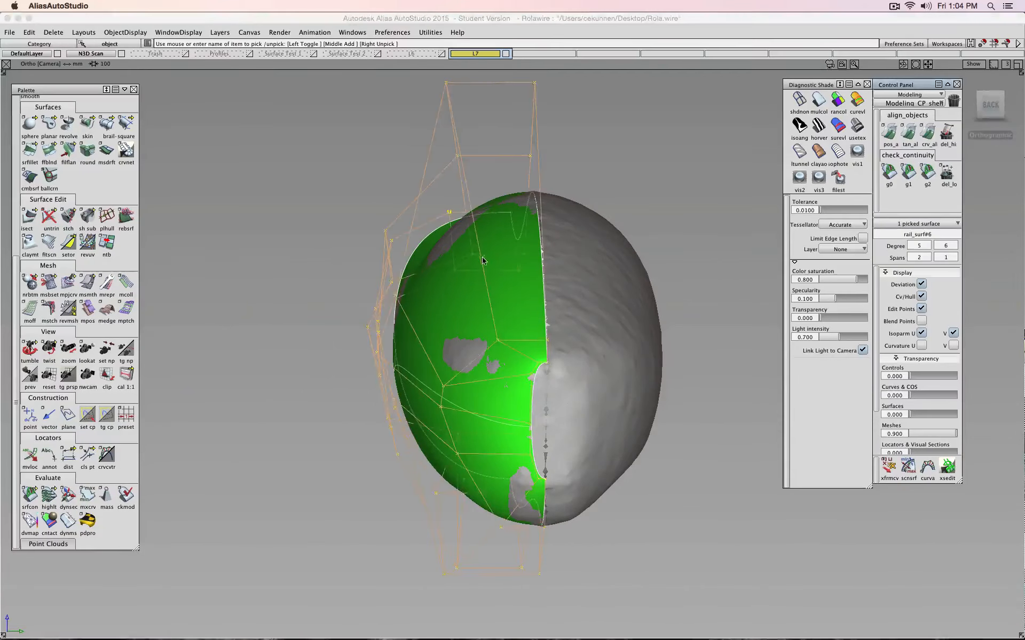
Pick three side CVs near the rear end and scale them non-proportionally in the vertical direction in the back view
mouse_move(534, 240)
alt+shift+mouse_down()
mouse_move(480, 235)
mouse_move(533, 234)
mouse_move(520, 232)
alt+shift+mouse_up()
ctrl+shift+drag(272, 236, 297, 238)
click(398, 303)
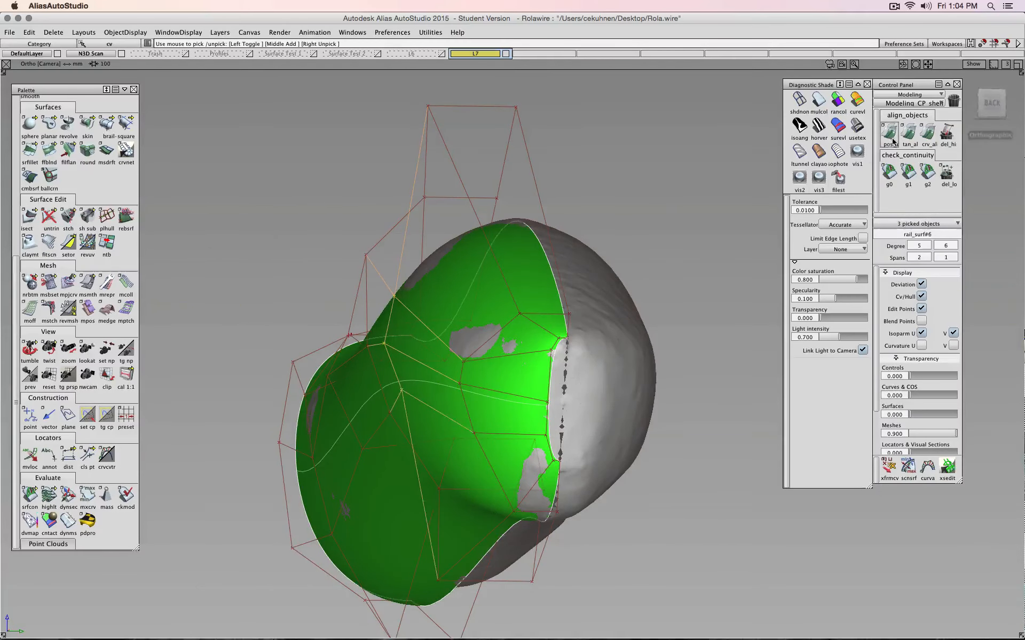
click(989, 107)
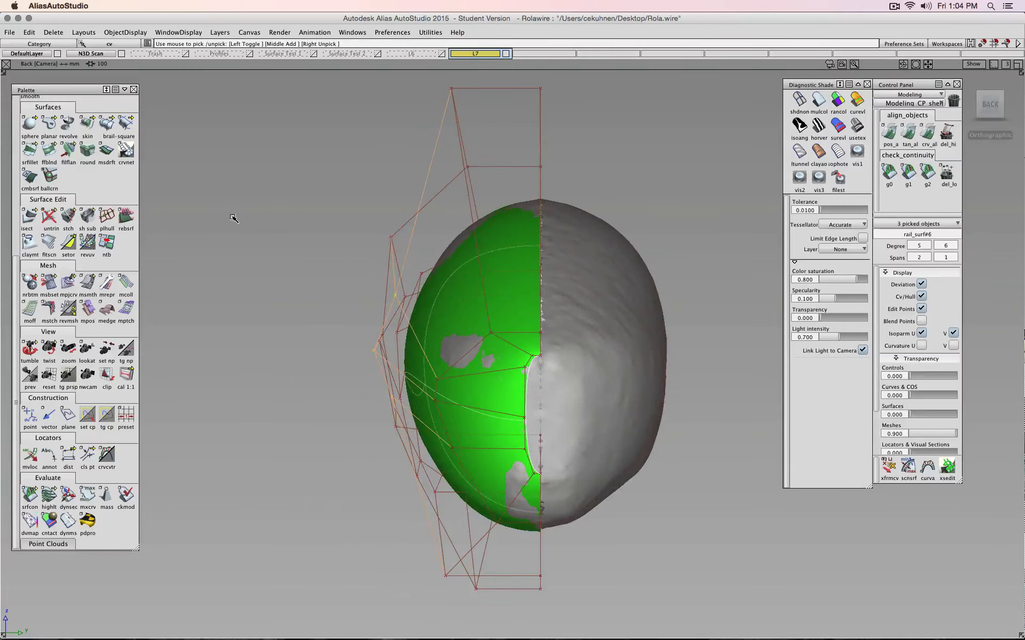
scroll(56, 159, up, 5)
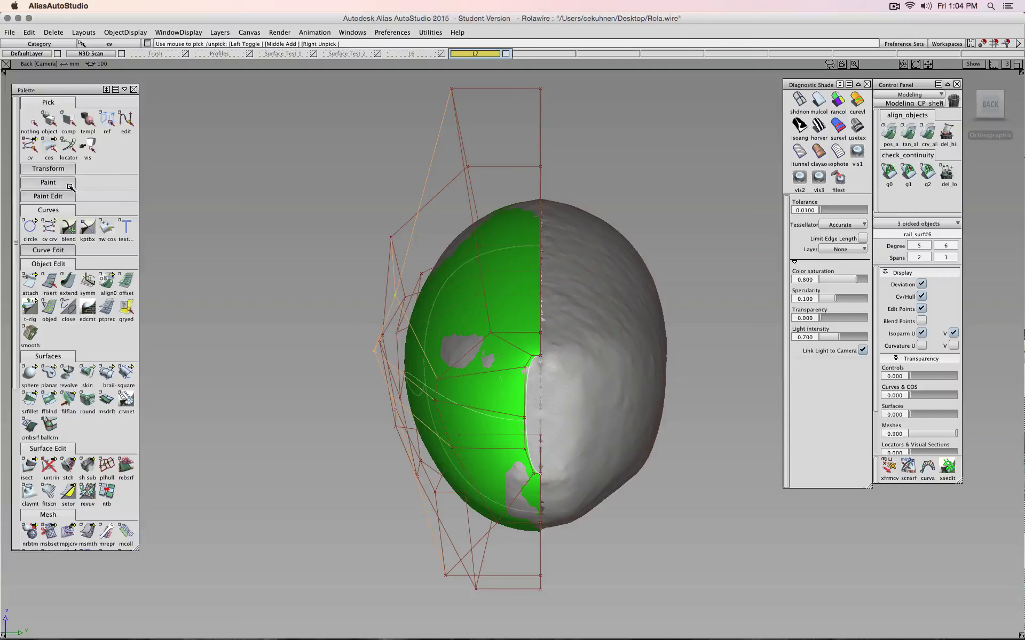
click(53, 169)
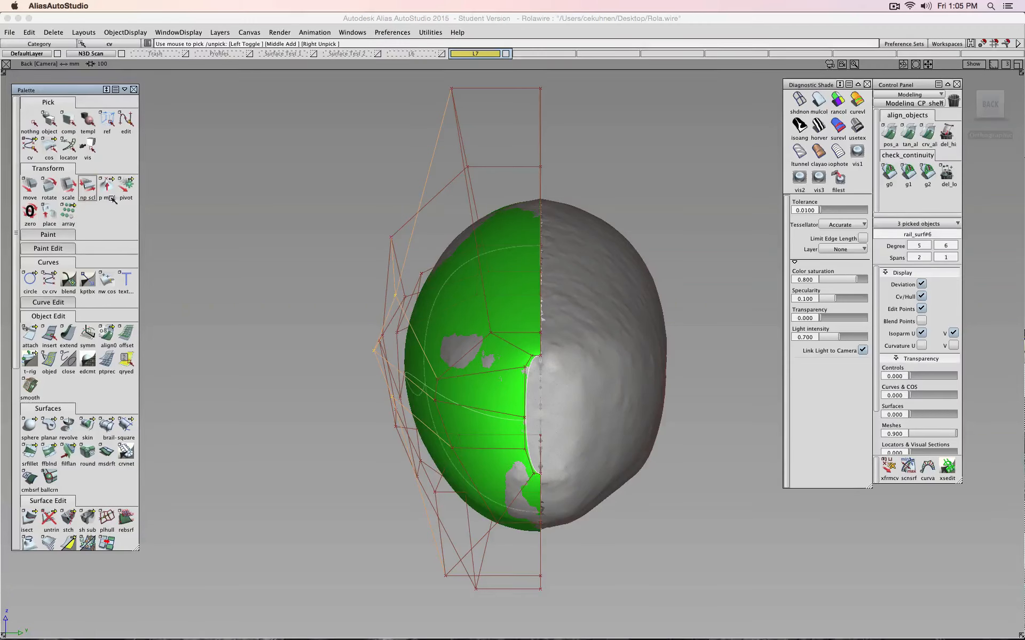
click(88, 187)
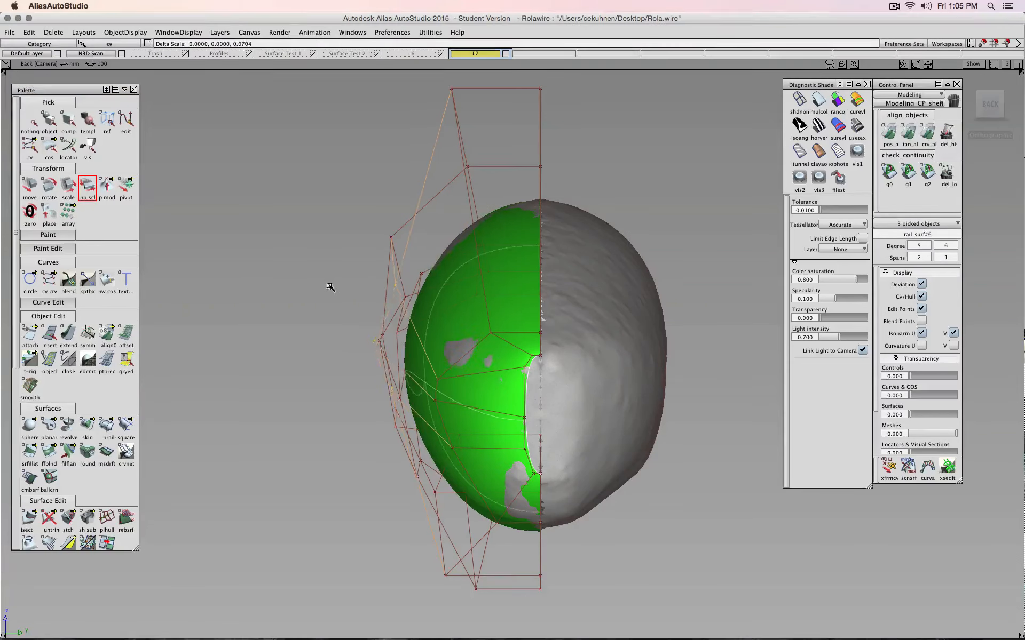
mouse_move(331, 287)
mouse_down()
mouse_move(344, 291)
mouse_move(321, 324)
mouse_move(320, 303)
mouse_up()
Pick the outermost side CV near the rear end and move it horizontally inward toward the body
ctrl+shift+drag(323, 322, 364, 325)
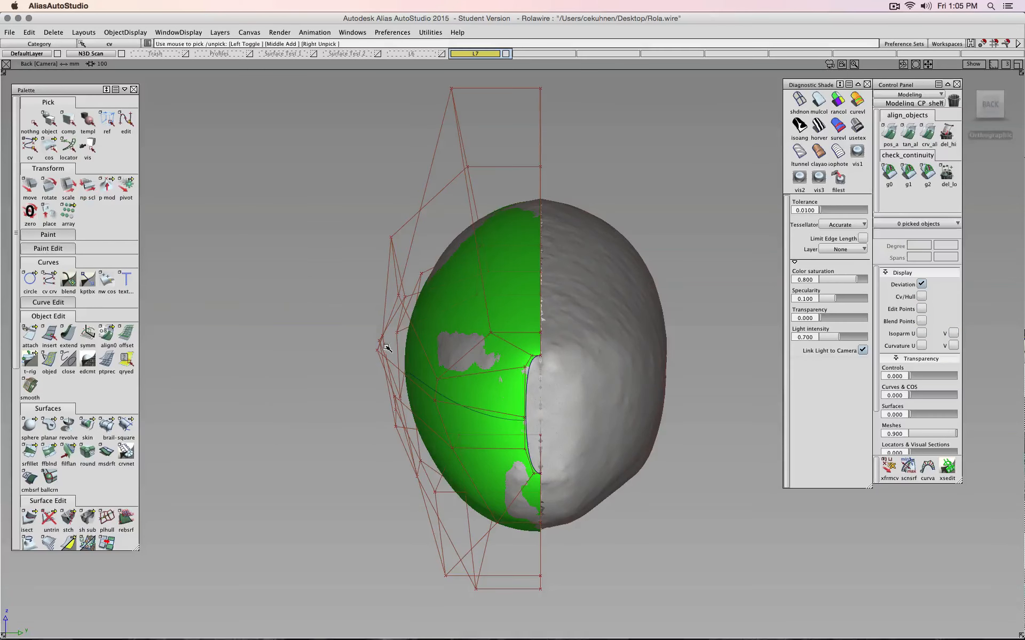
click(379, 352)
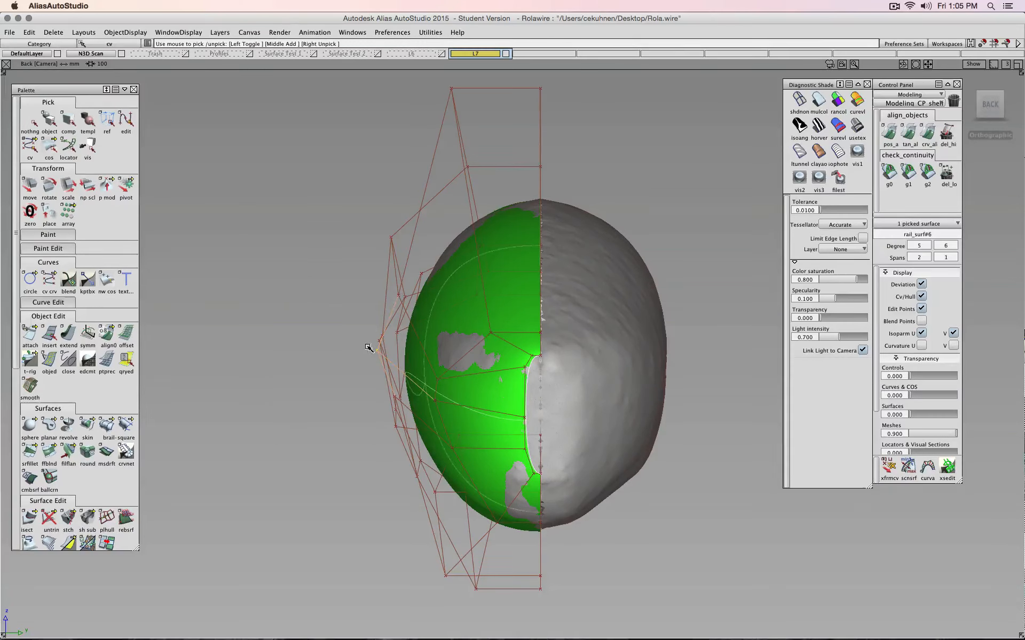
ctrl+shift+right_drag(339, 361, 338, 350)
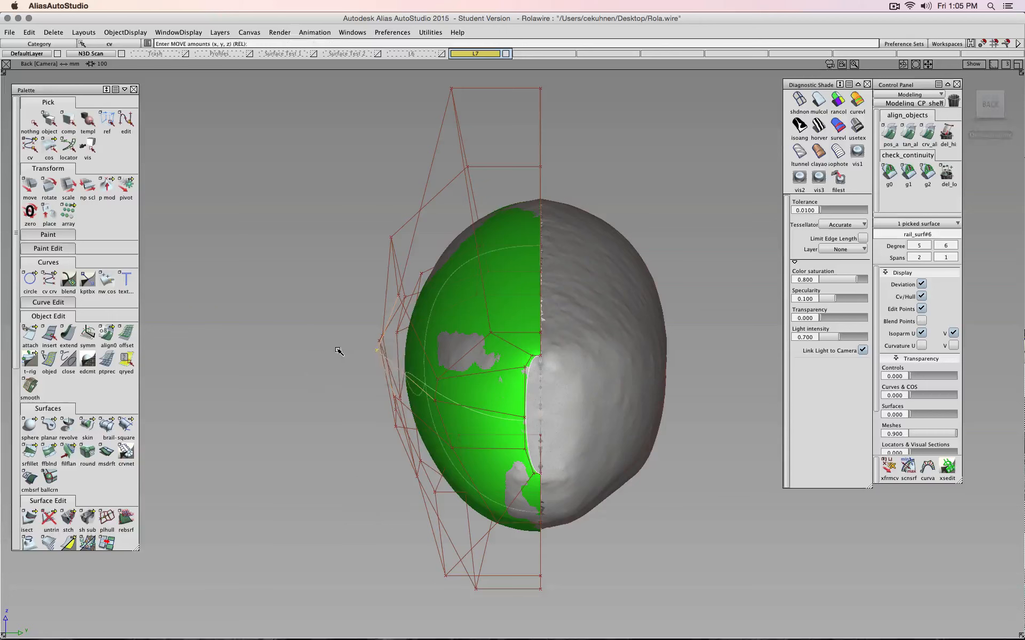
middle_drag(338, 351, 359, 351)
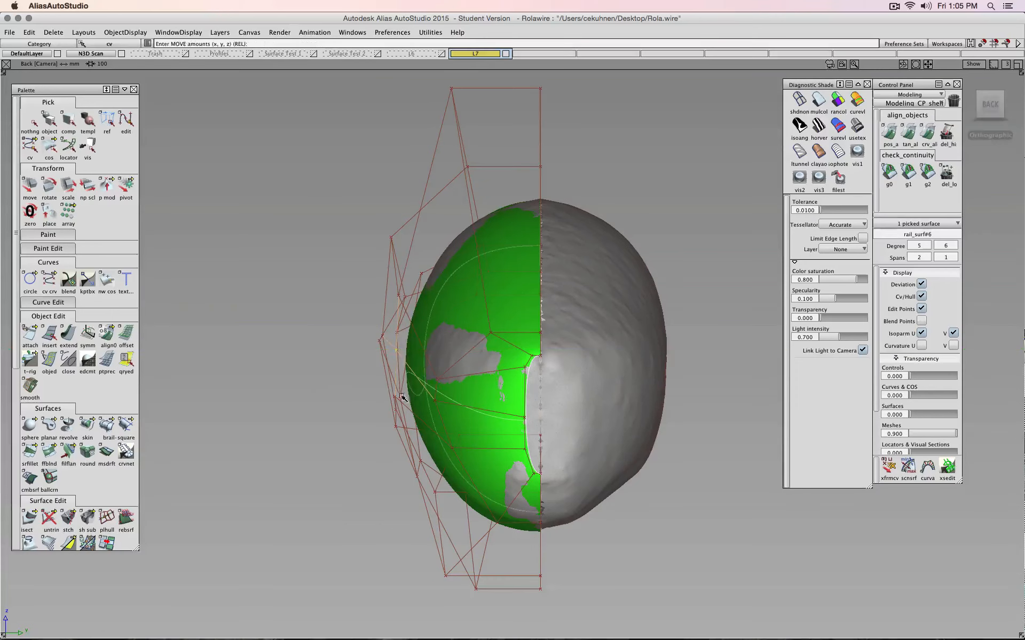
In the left view, move the upper side CV near the rear end rearward and the CV below it forward
alt+shift+drag(366, 393, 731, 389)
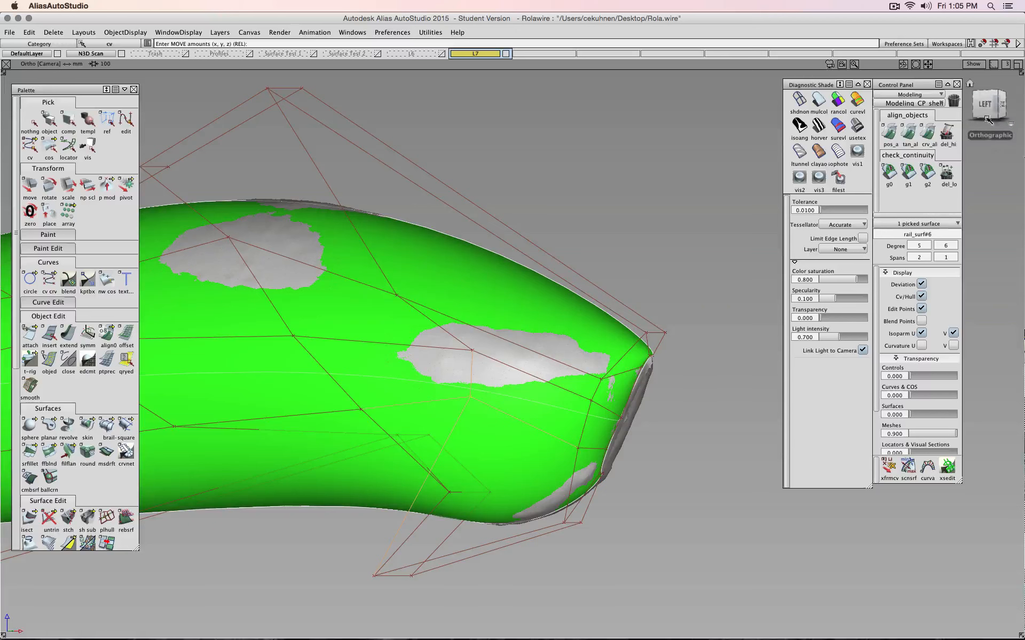
drag(404, 297, 426, 297)
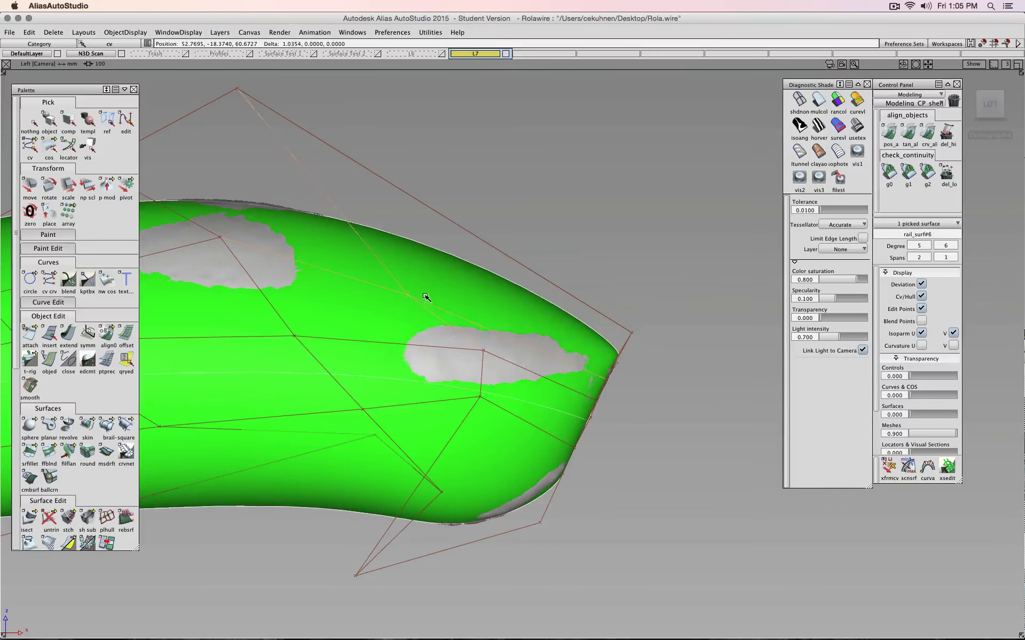
click(482, 351)
drag(465, 350, 464, 349)
Shift three neighbouring side CVs at the rear end, moving the middle one about 1.5 mm in Y toward the center plane
click(480, 397)
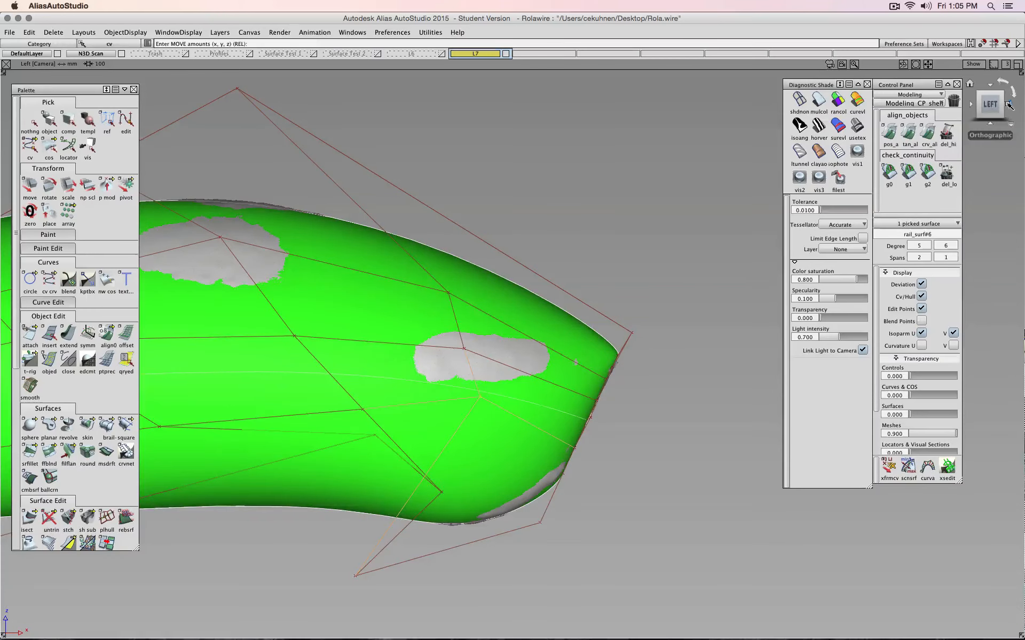
click(1008, 105)
drag(449, 410, 413, 348)
drag(466, 397, 472, 398)
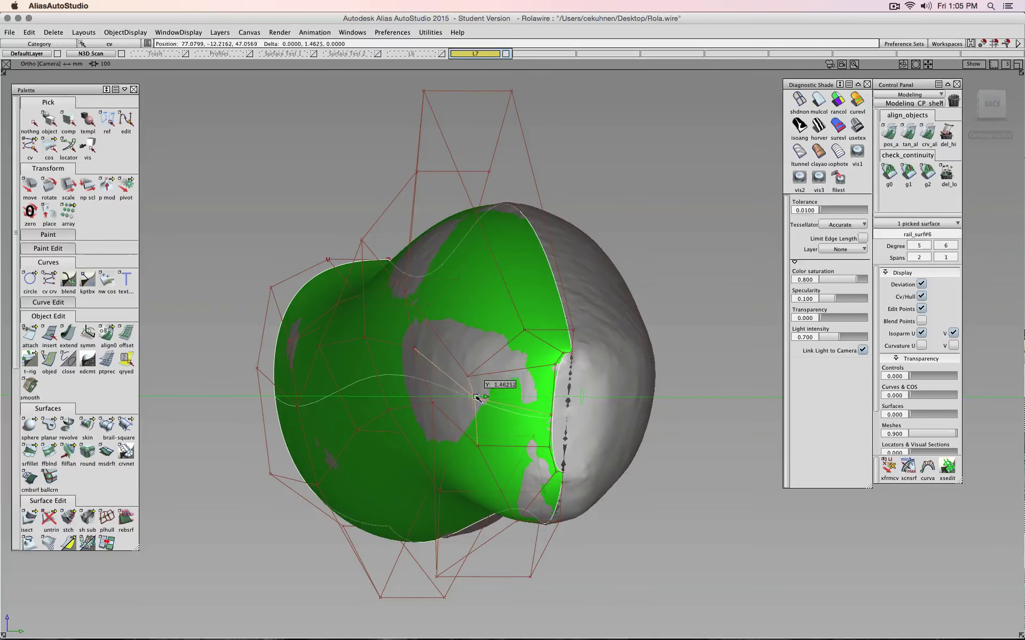
drag(479, 444, 482, 434)
drag(469, 378, 469, 356)
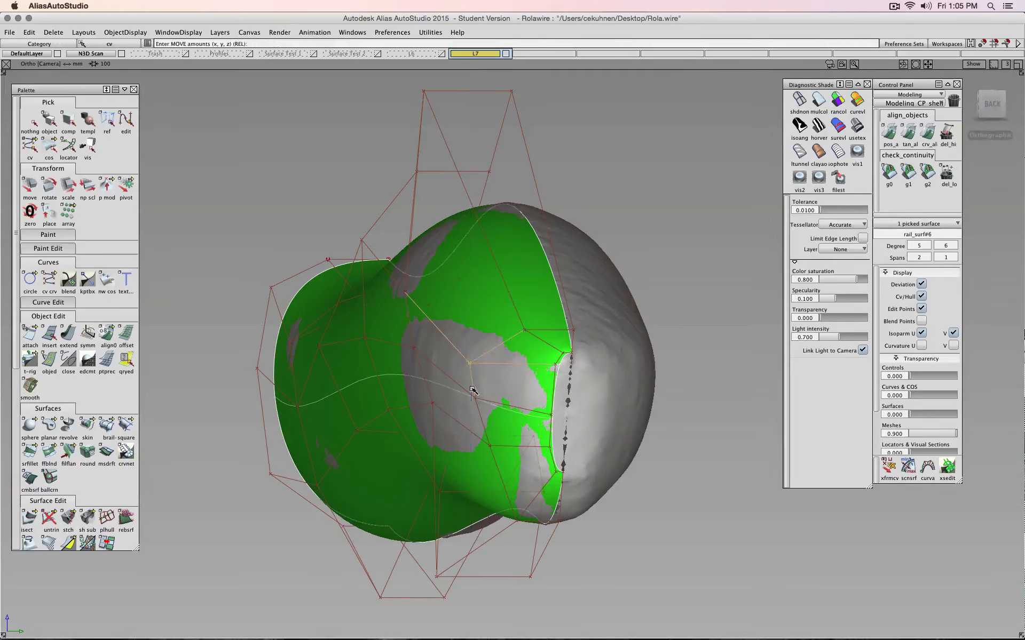
Move the underside CV near the rear end about 3.8 mm in Y toward the center plane
click(490, 448)
alt+shift+middle_drag(490, 447, 473, 421)
alt+shift+drag(472, 420, 439, 445)
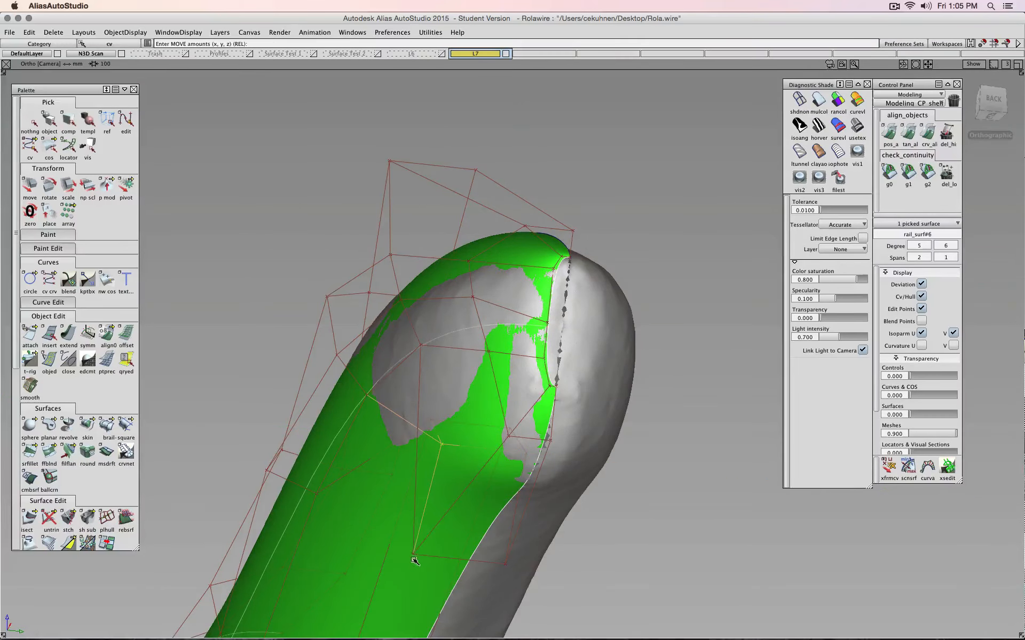
drag(413, 557, 443, 559)
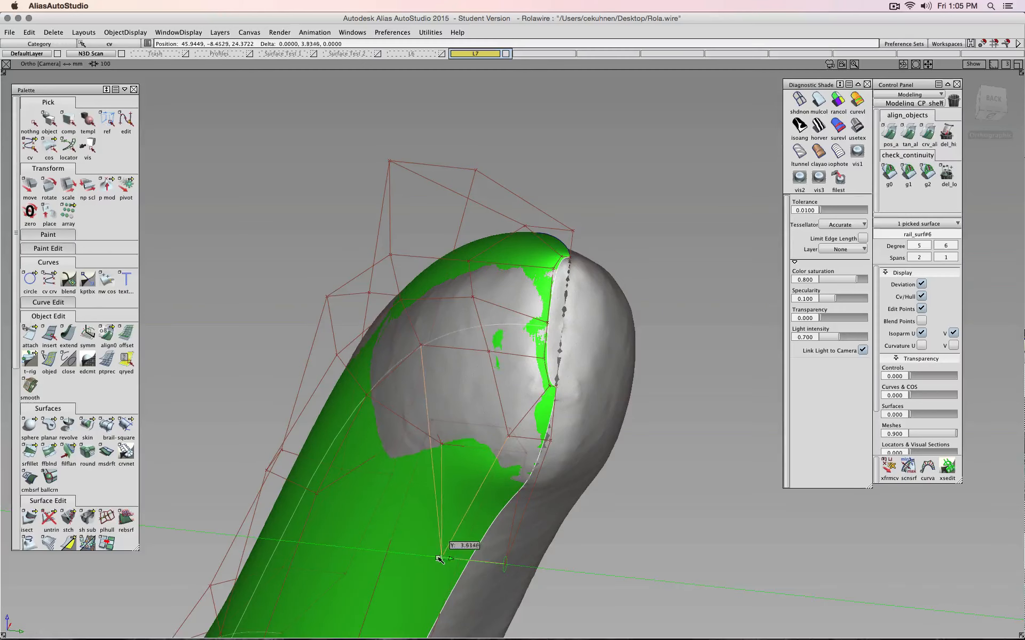
Move the rear side CV about 0.35 mm outward in Y and adjust the side CV farther forward
alt+shift+drag(463, 400, 463, 307)
drag(477, 390, 474, 390)
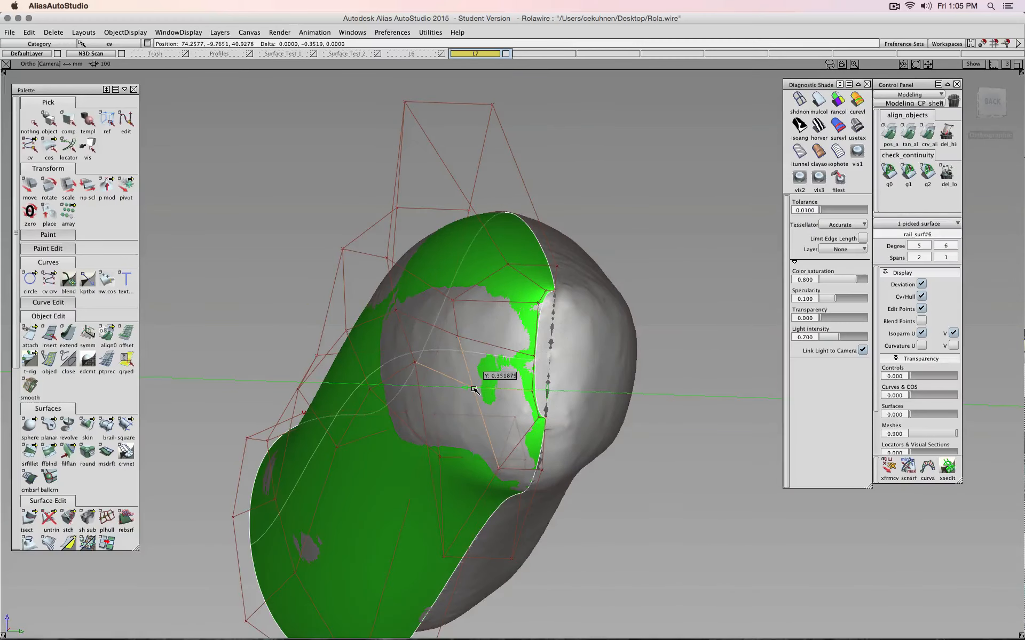
alt+shift+drag(414, 364, 371, 365)
middle_drag(358, 328, 360, 328)
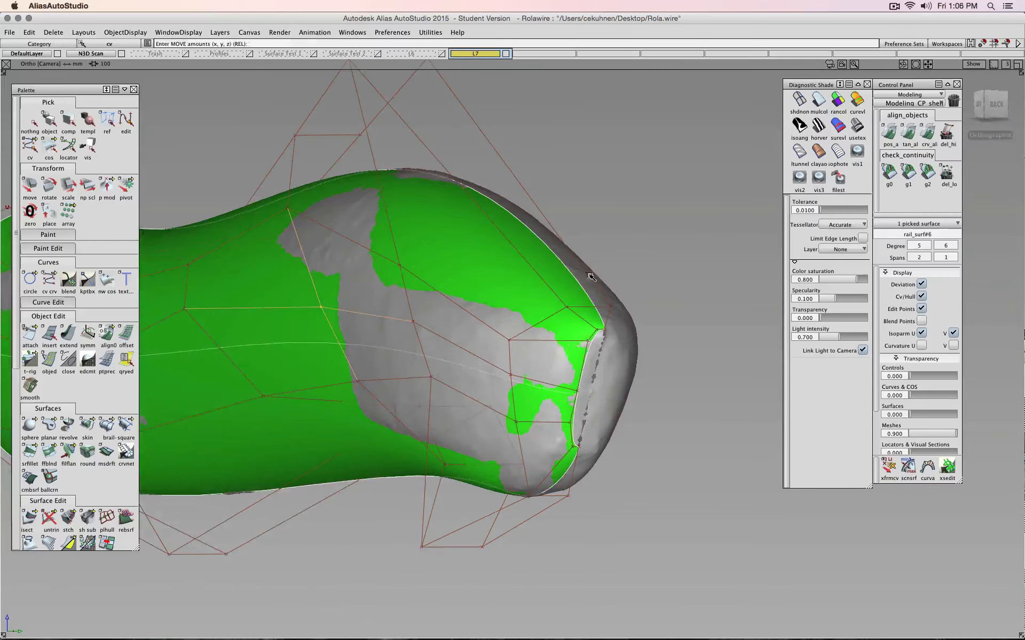
Clip the scan mesh near the rear end with a dynamic section using Visual Clip, and slide the section plane slightly
scroll(75, 455, down, 10)
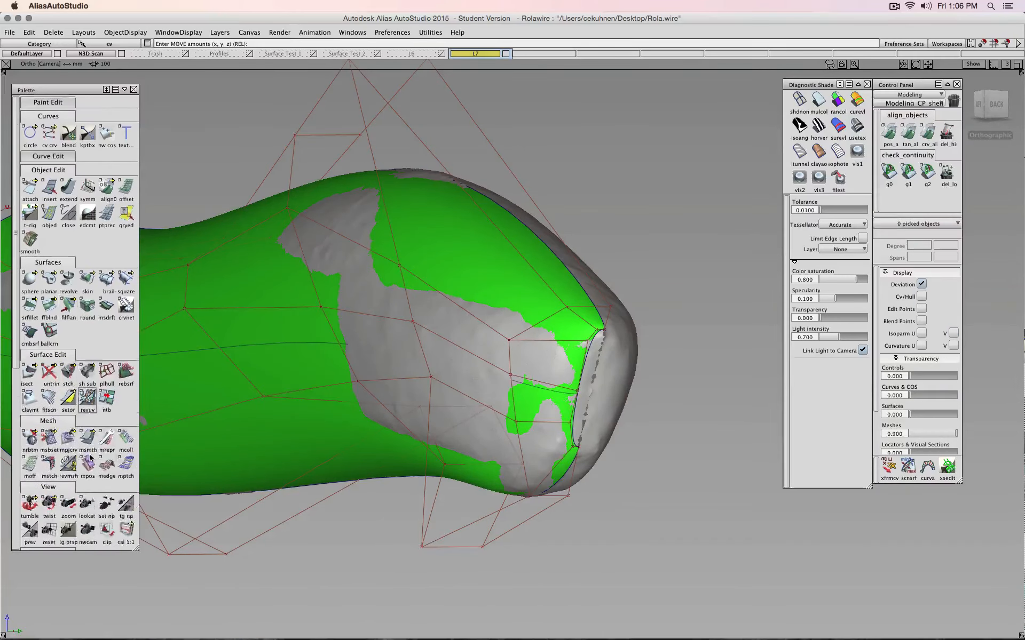
double_click(66, 497)
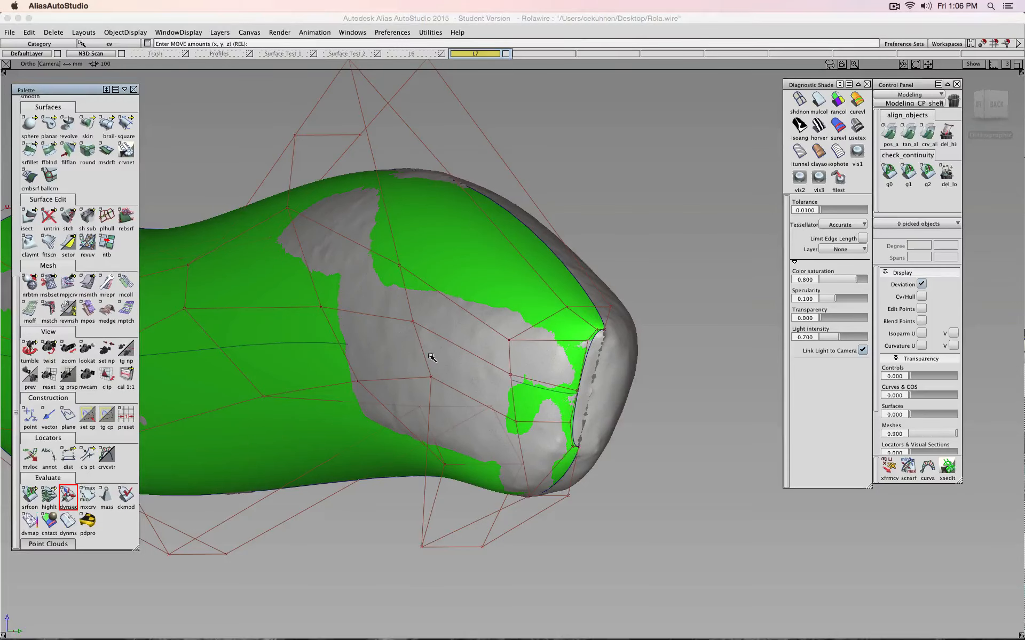
click(490, 346)
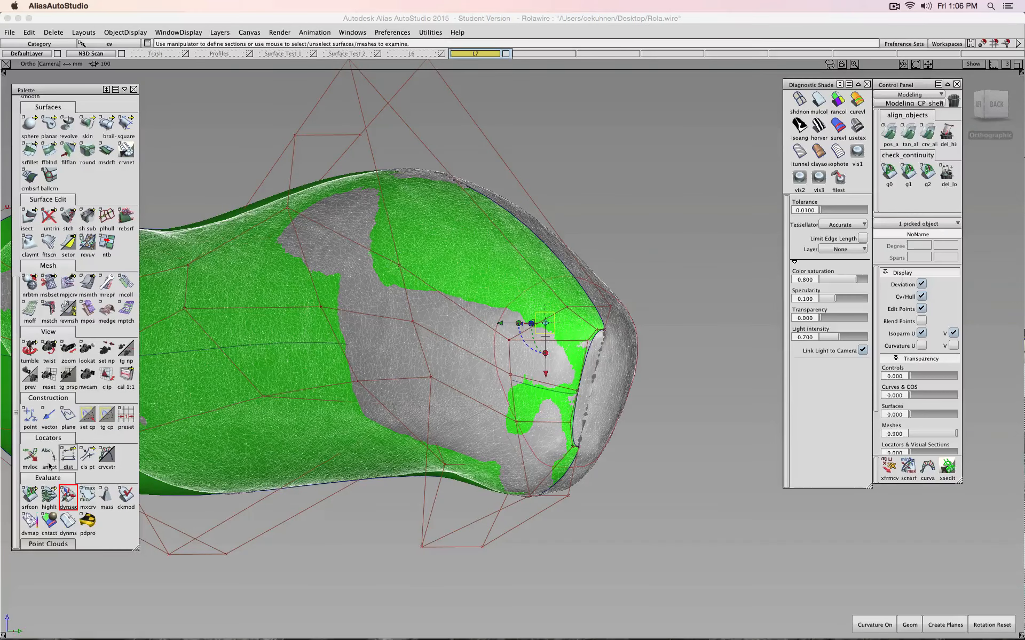
double_click(69, 496)
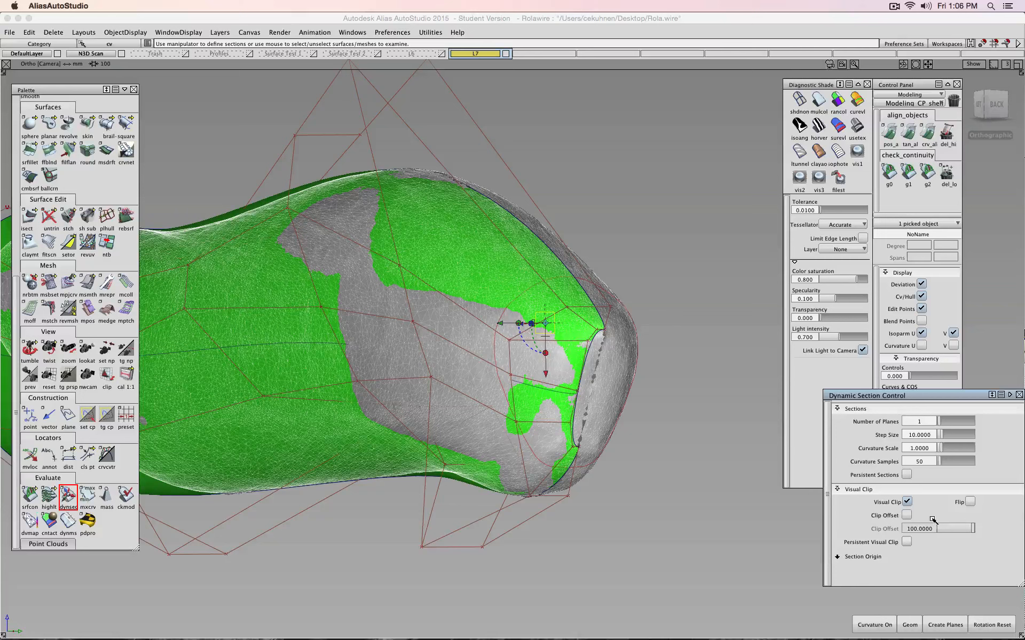
click(908, 502)
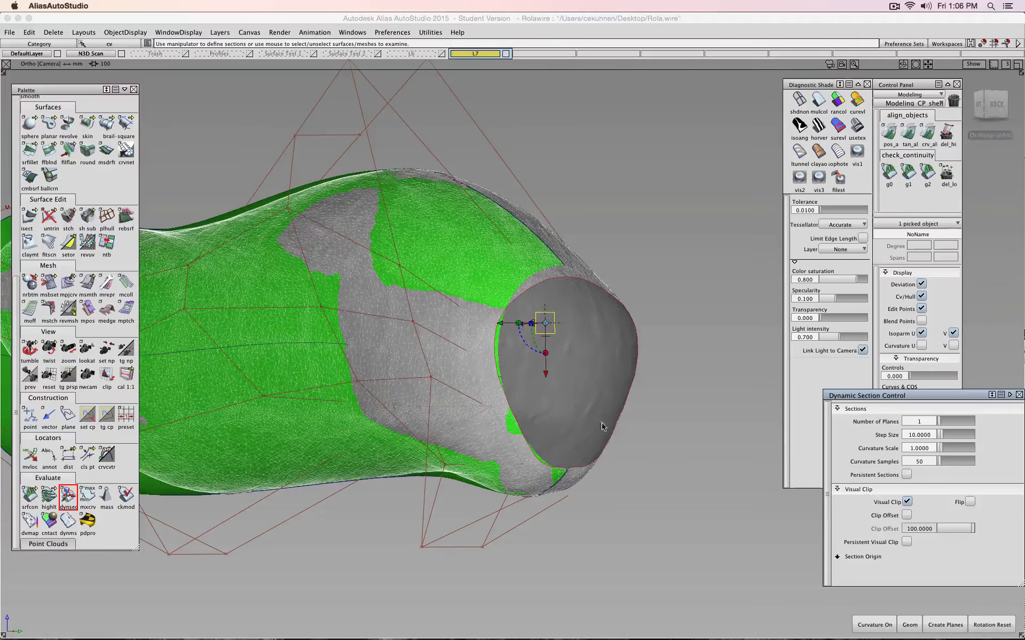
alt+shift+drag(534, 427, 555, 440)
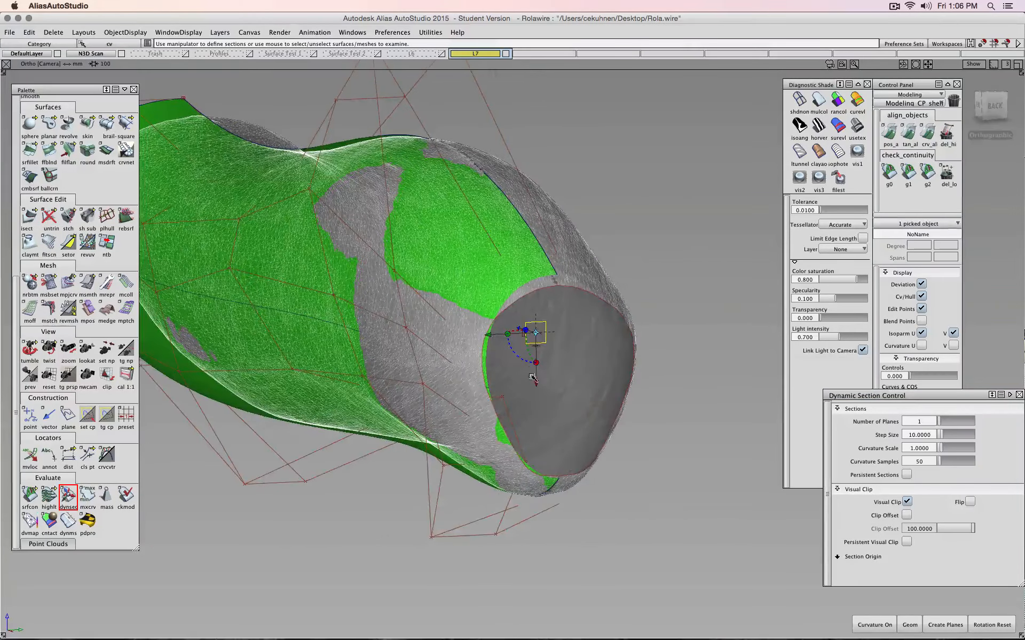
drag(520, 328, 512, 326)
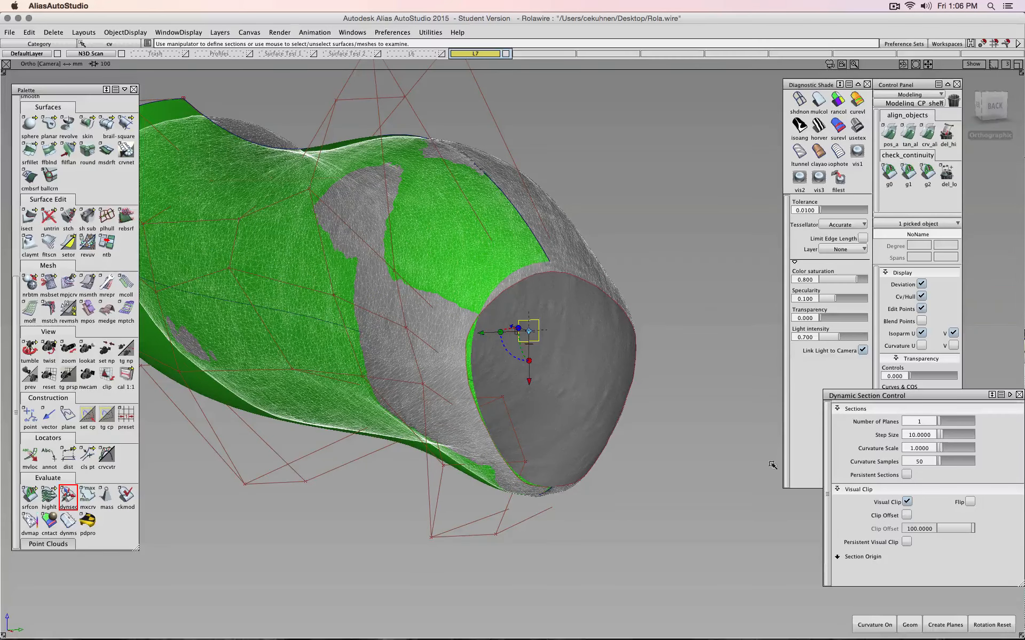
Leave the dynamic section, pick the CVs at the upper rear corner in the right view and move them to match the scan
ctrl+shift+drag(667, 543, 657, 503)
mouse_move(659, 446)
alt+shift+mouse_down()
mouse_move(691, 389)
mouse_move(481, 383)
mouse_move(178, 412)
mouse_move(238, 381)
alt+shift+mouse_up()
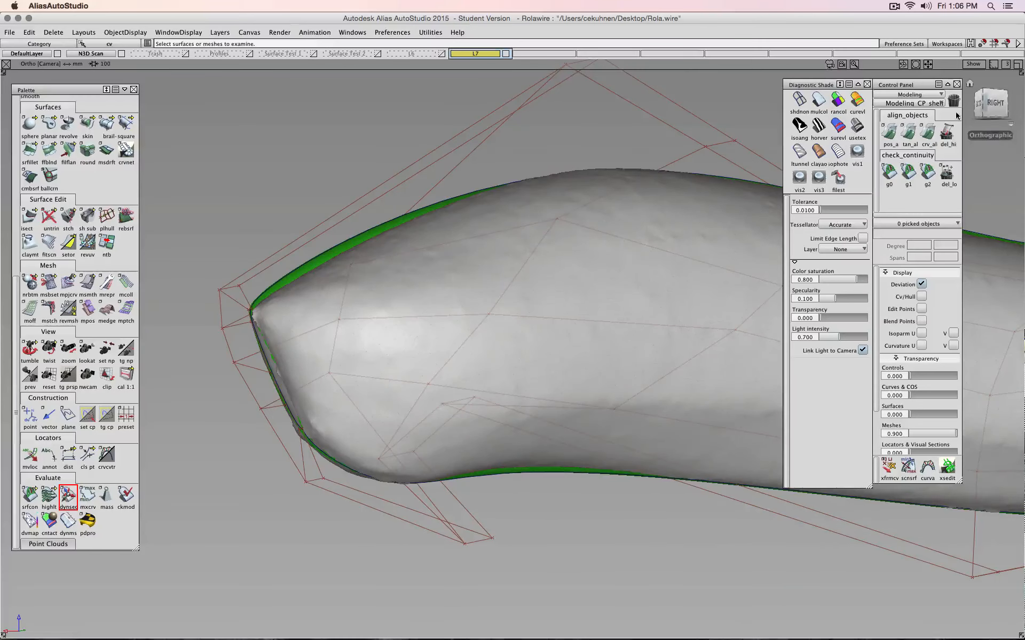
click(996, 105)
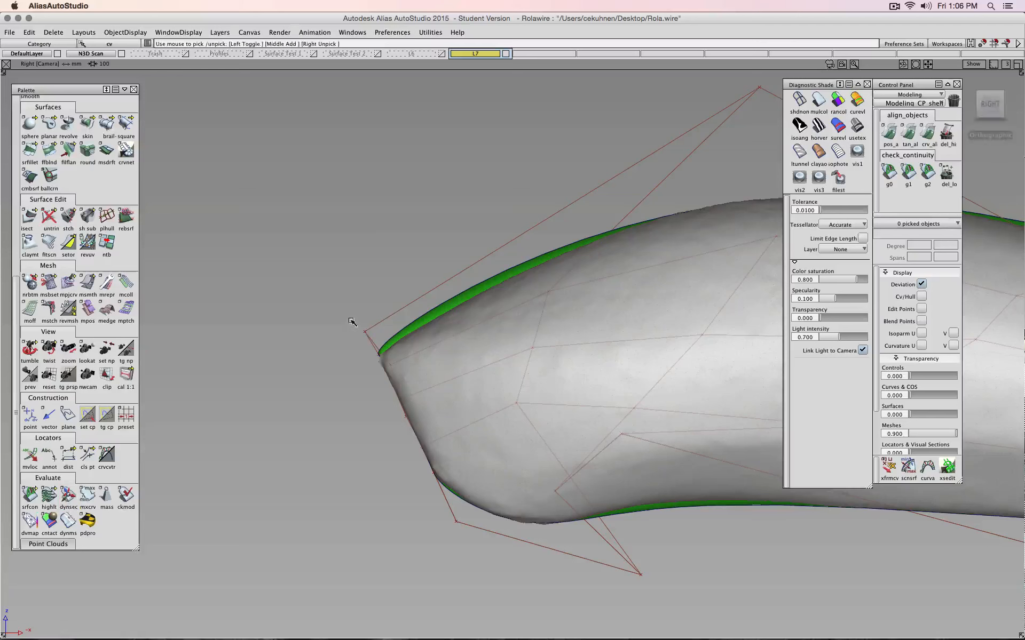
drag(351, 322, 376, 343)
ctrl+shift+middle_drag(368, 311, 366, 289)
mouse_move(367, 285)
mouse_down()
mouse_move(372, 297)
mouse_move(480, 331)
mouse_move(599, 350)
mouse_move(613, 339)
mouse_move(470, 357)
mouse_up()
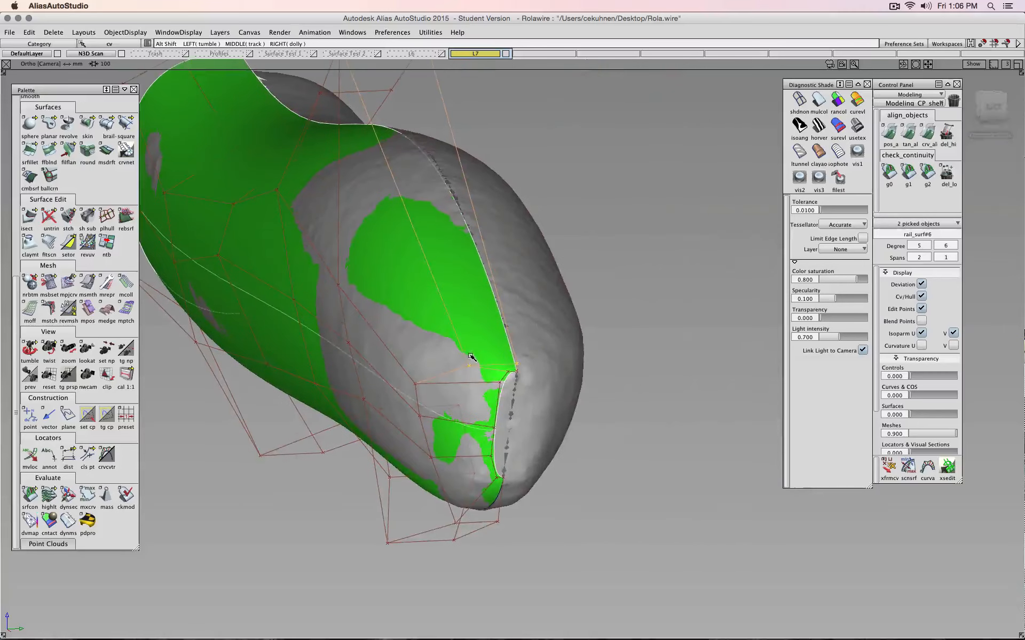
Run a dynamic section on the half body surface, slide its plane toward the rear end and apply Visual Clip
click(69, 496)
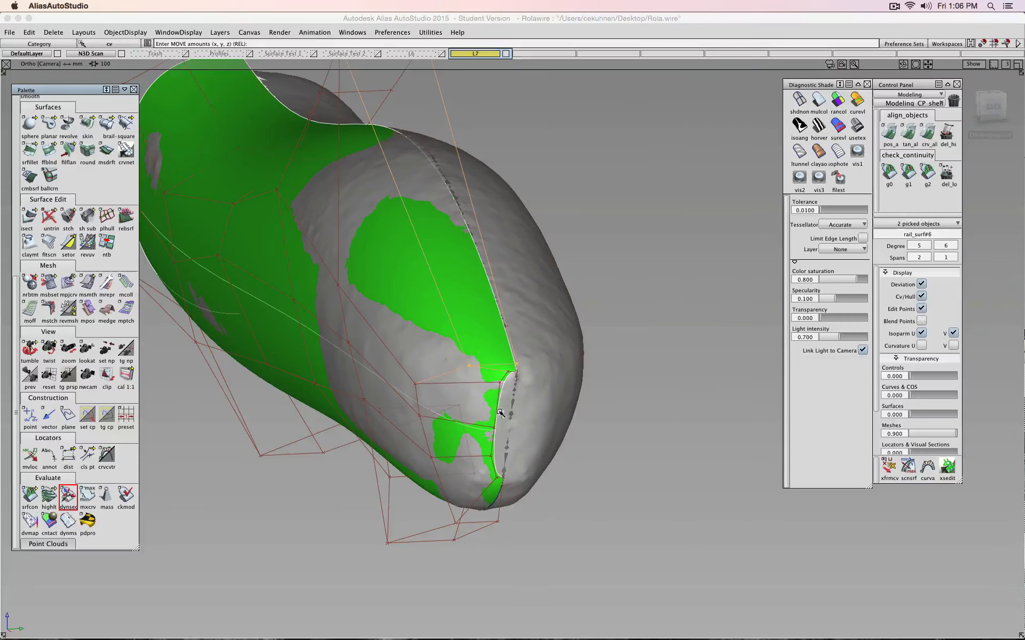
click(489, 349)
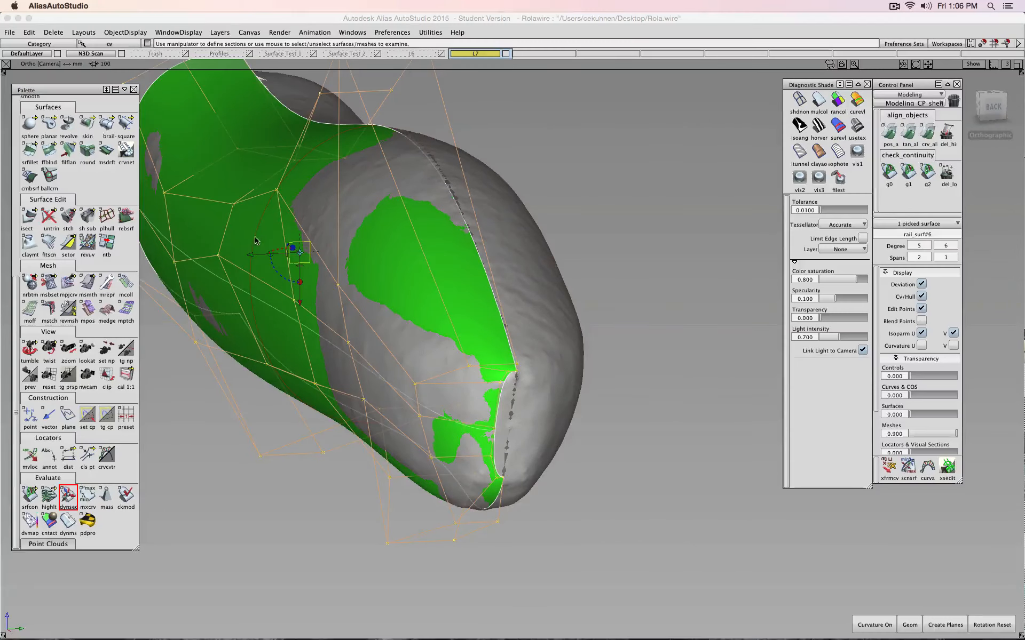
alt+shift+drag(289, 272, 330, 281)
drag(246, 239, 273, 250)
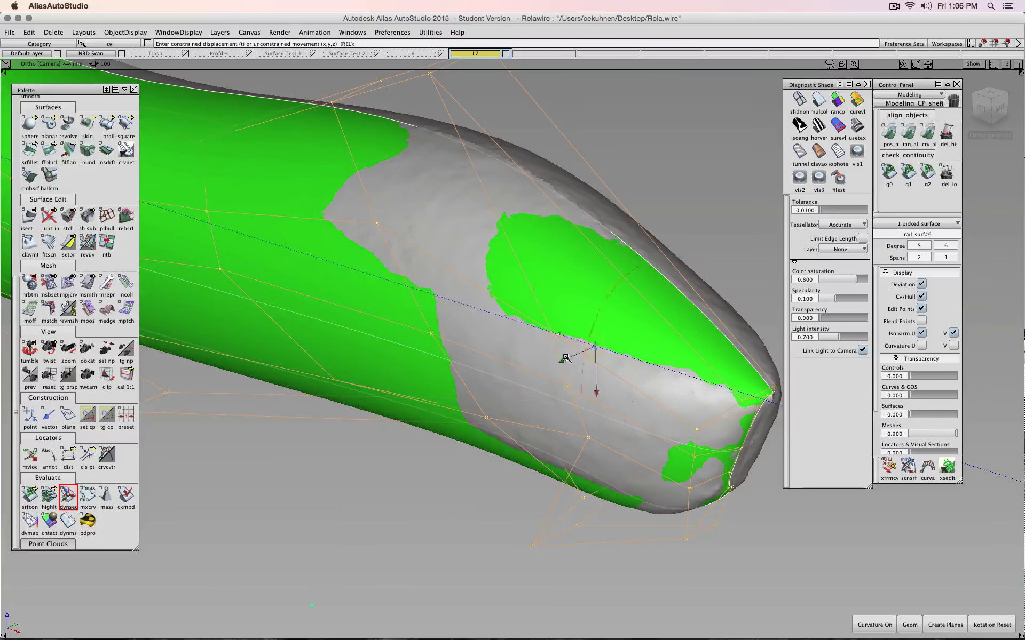
drag(566, 358, 645, 363)
double_click(68, 502)
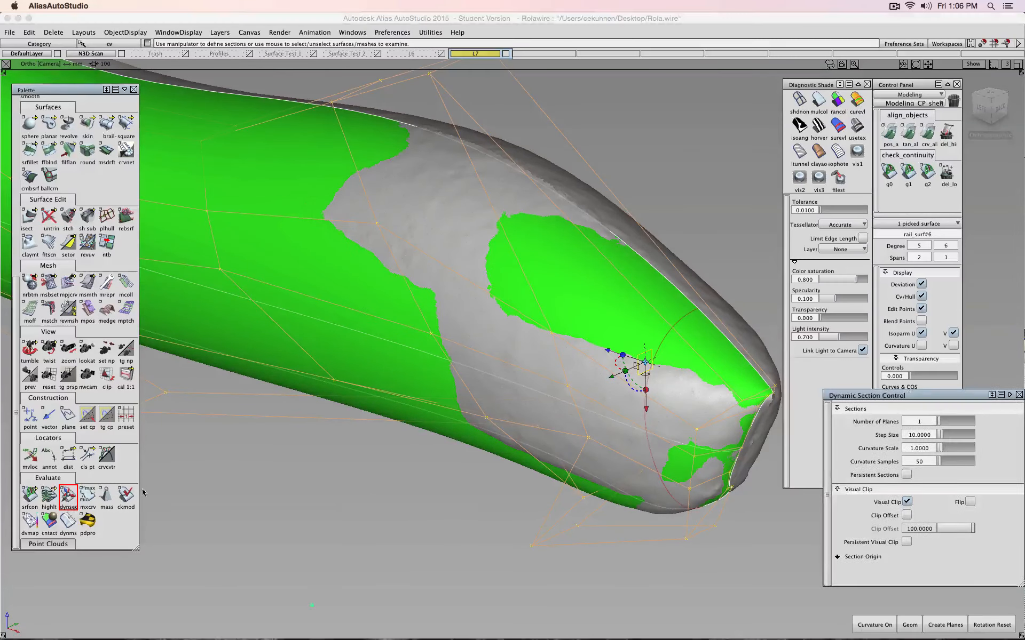
click(906, 503)
click(906, 503)
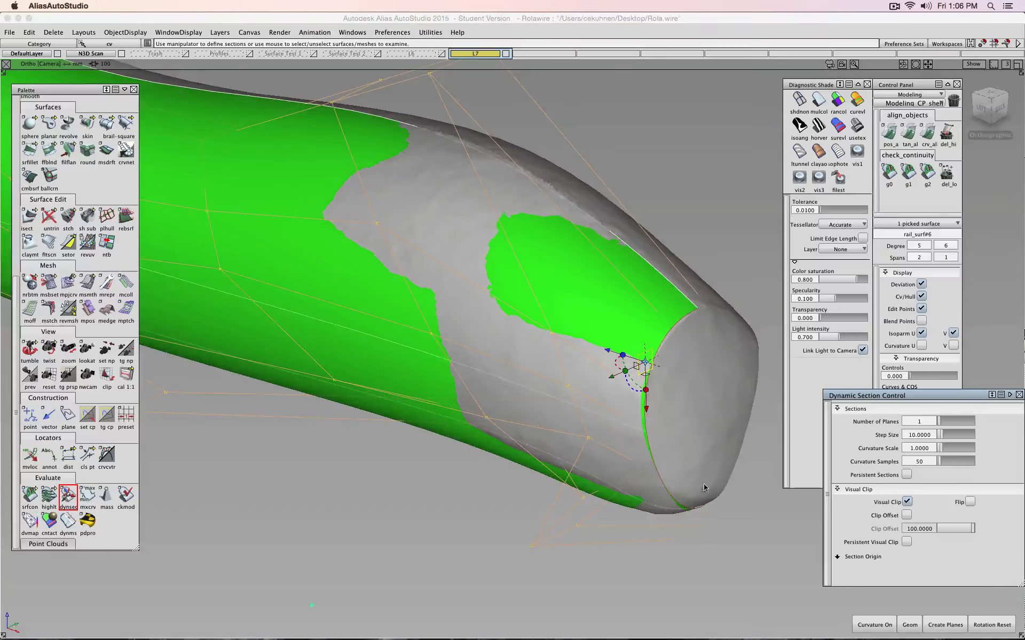
Leave the dynamic section, view the whole body at an angle and change the diagnostic shading to Multi Color
shift+super+drag(705, 488, 380, 403)
alt+shift+drag(302, 394, 566, 435)
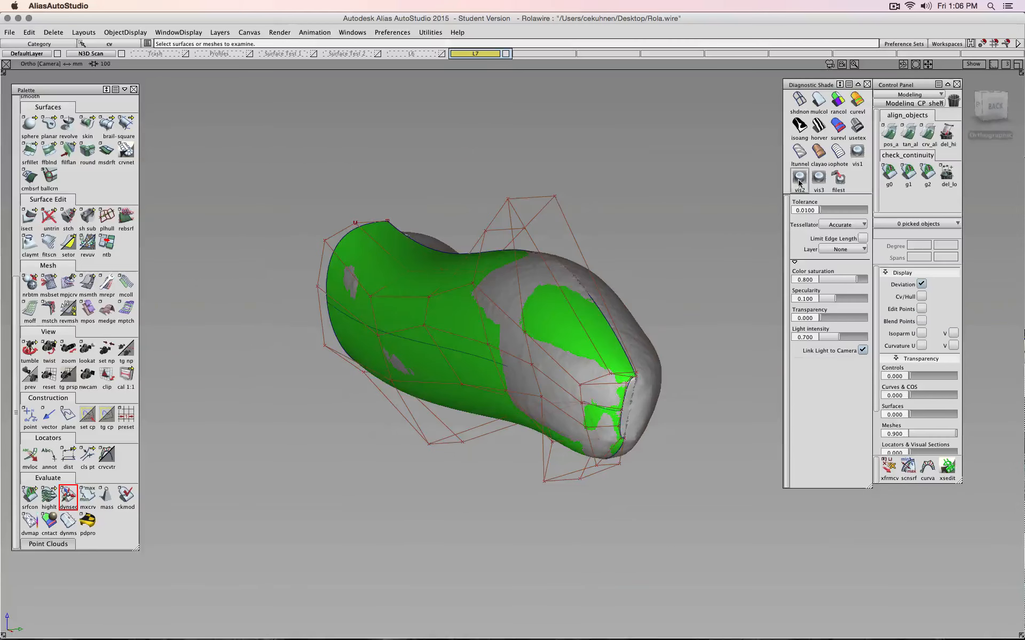
click(818, 100)
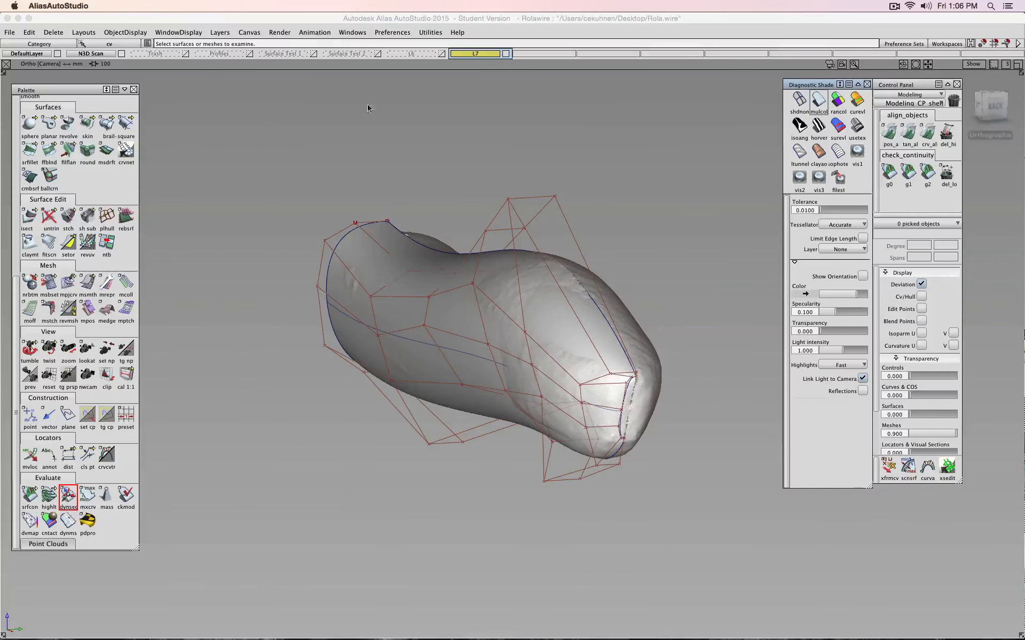
Hide and show layer L7 again to compare the body surface with the scan mesh from an angle
click(505, 53)
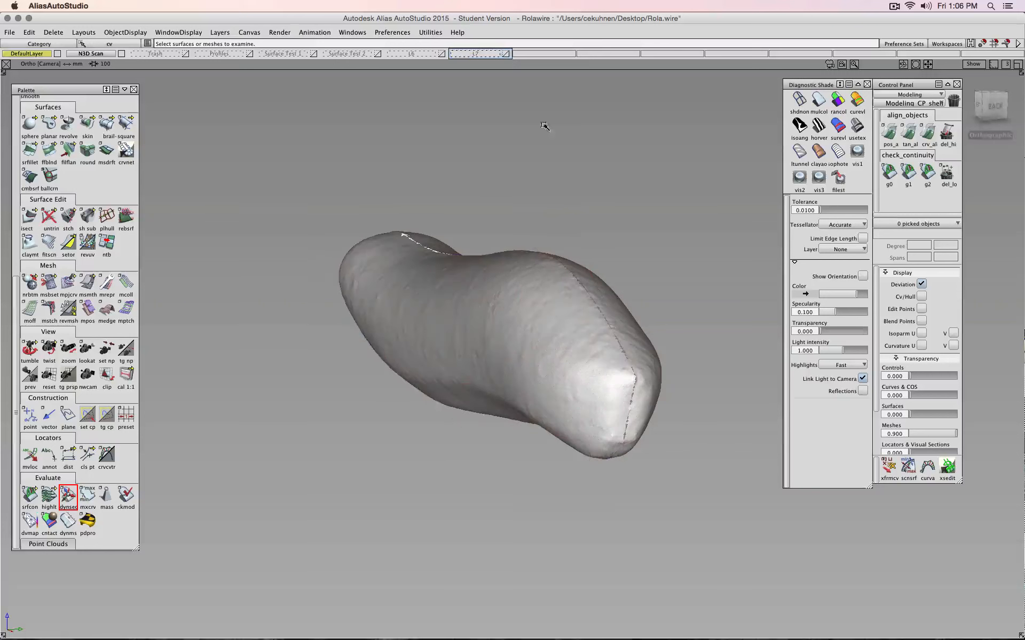
click(490, 54)
alt+shift+drag(467, 222, 671, 254)
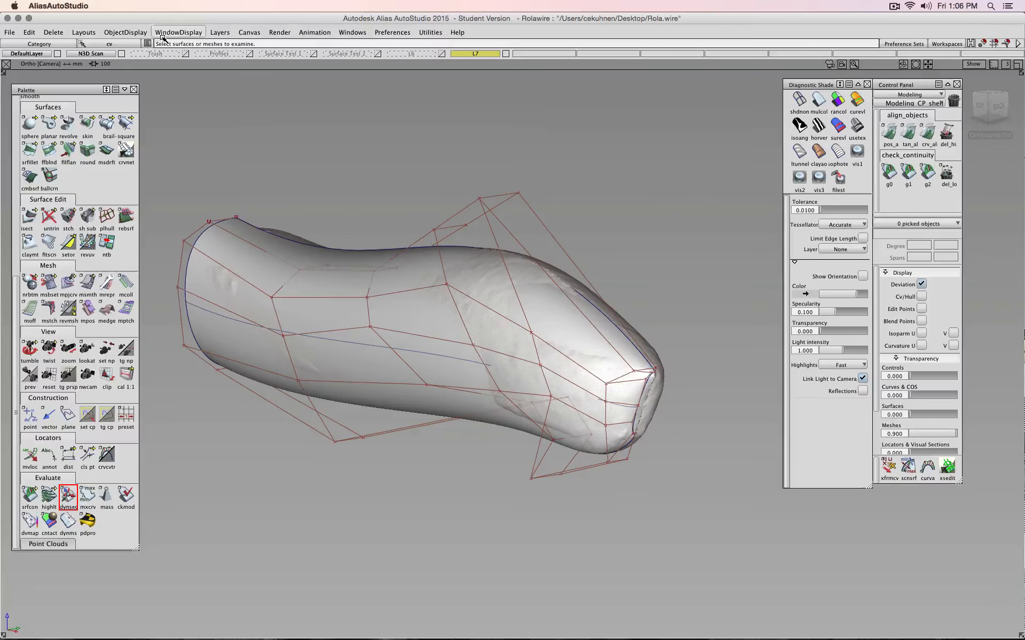
Hide the N3D Scan layer, pick the half body surface and turn off its CV/hull display
click(121, 54)
ctrl+shift+drag(389, 178, 383, 203)
click(406, 249)
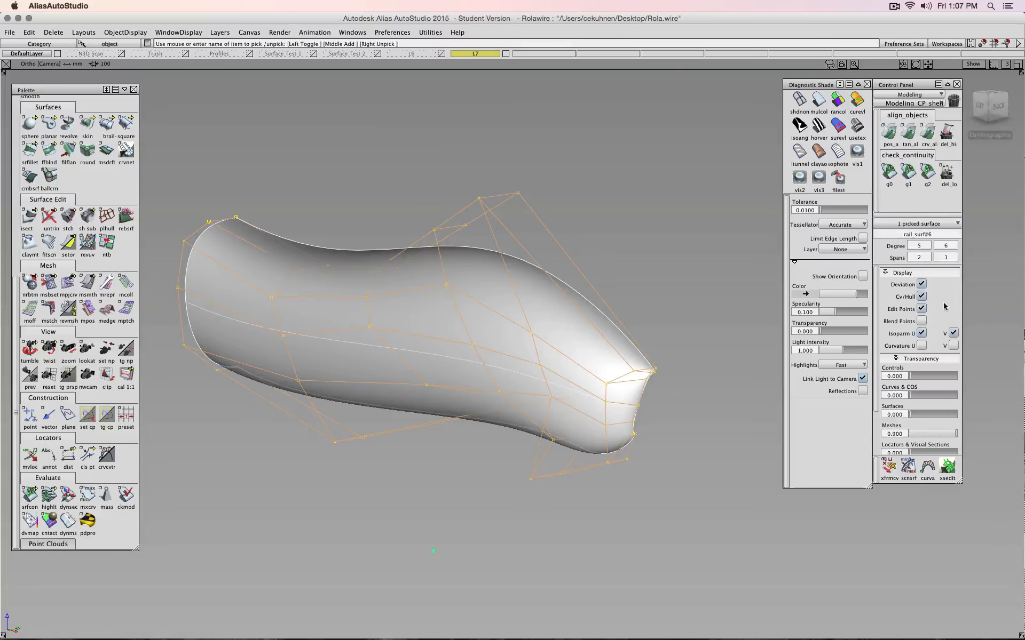
click(922, 296)
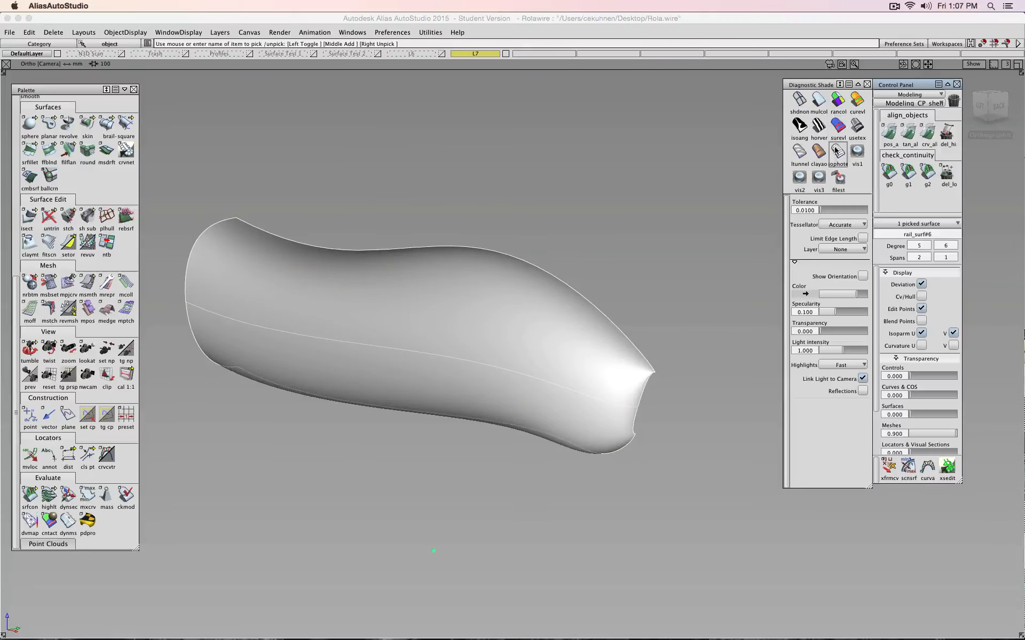
Turn on symmetry for layer L7 and check the G1 continuity along the centreline edges of the half body surface
click(456, 55)
click(471, 104)
click(912, 175)
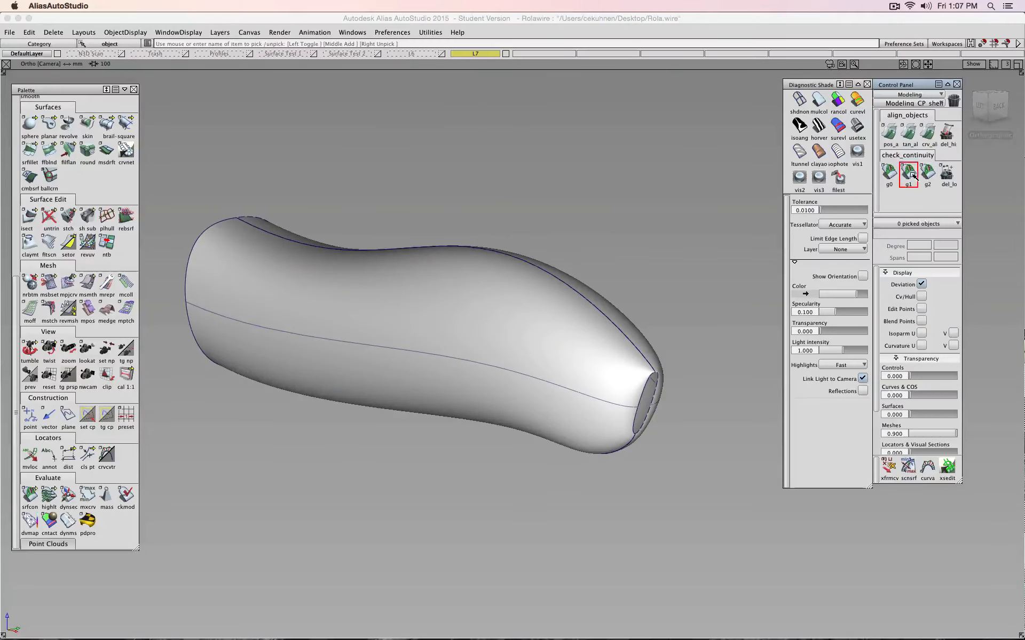
click(616, 327)
alt+shift+drag(617, 326, 658, 201)
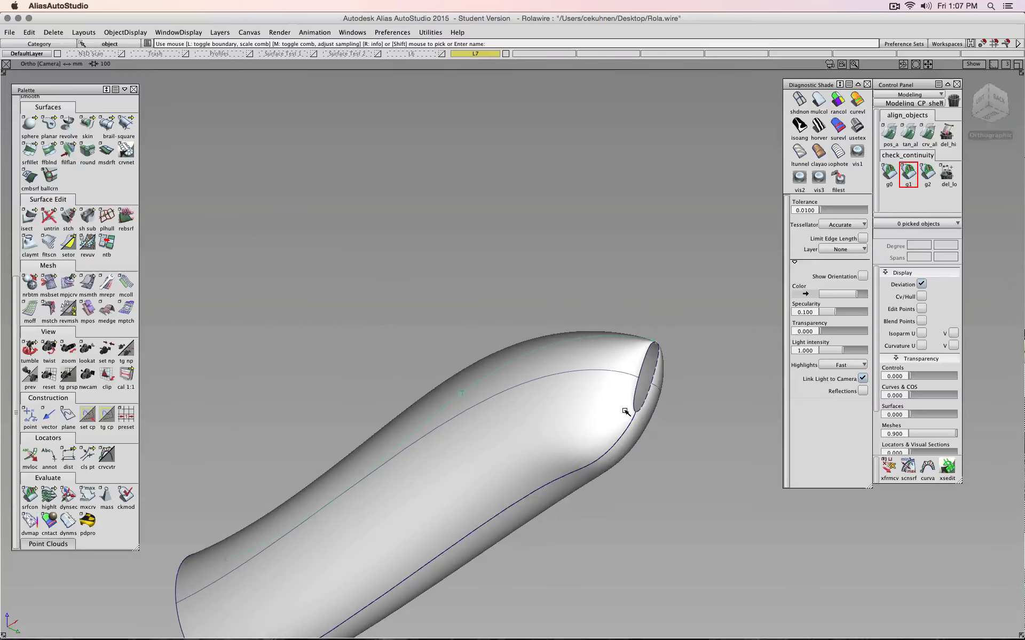
alt+shift+drag(587, 416, 646, 421)
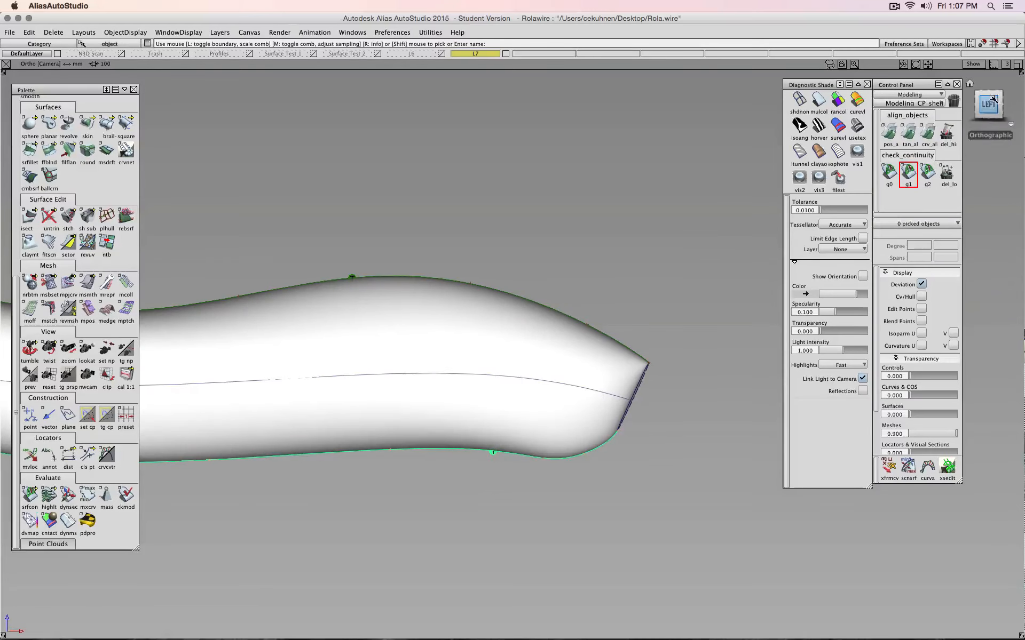
alt+shift+drag(625, 299, 566, 267)
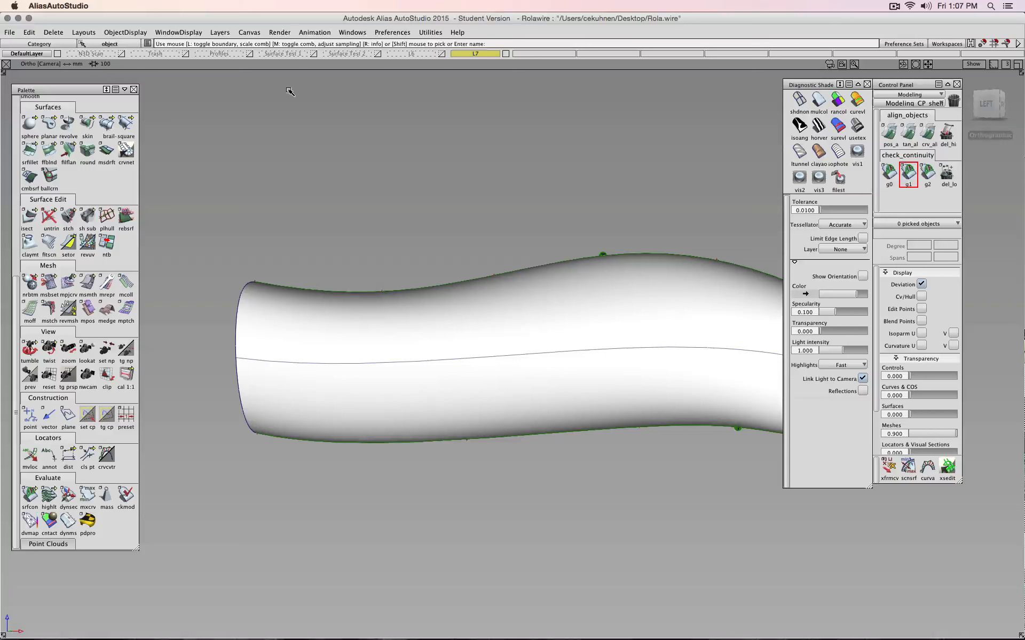
Show the Profiles layer and pick the two curved profile lines that sweep along the body's lower side in the left view
click(249, 54)
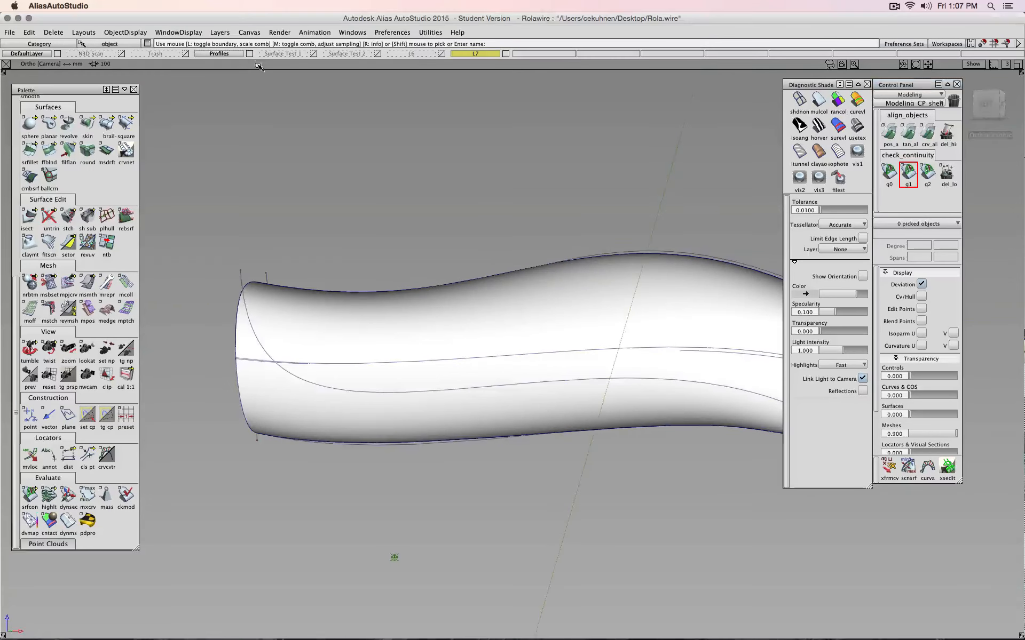
mouse_move(447, 219)
alt+shift+mouse_down()
mouse_move(691, 281)
mouse_move(567, 235)
mouse_move(469, 235)
mouse_move(488, 245)
mouse_move(343, 199)
alt+shift+mouse_up()
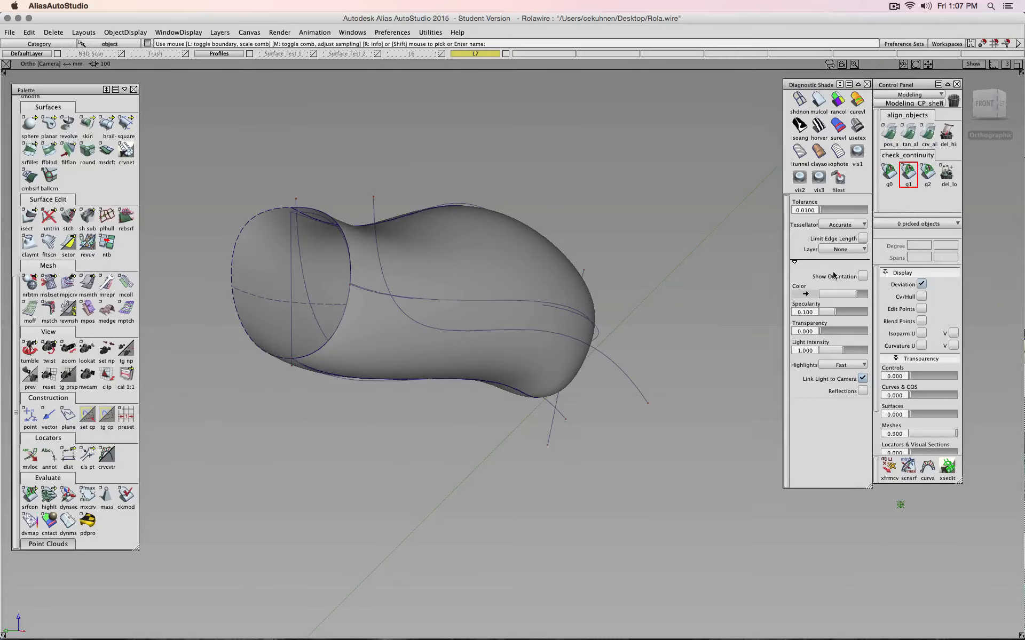
ctrl+shift+drag(699, 399, 668, 409)
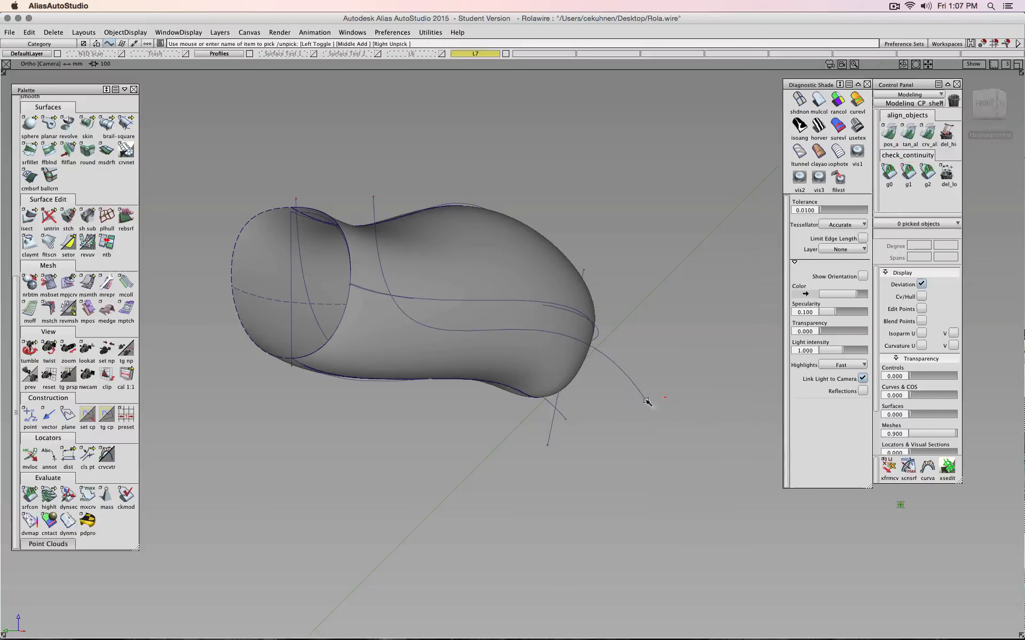
click(647, 403)
click(560, 414)
click(1002, 107)
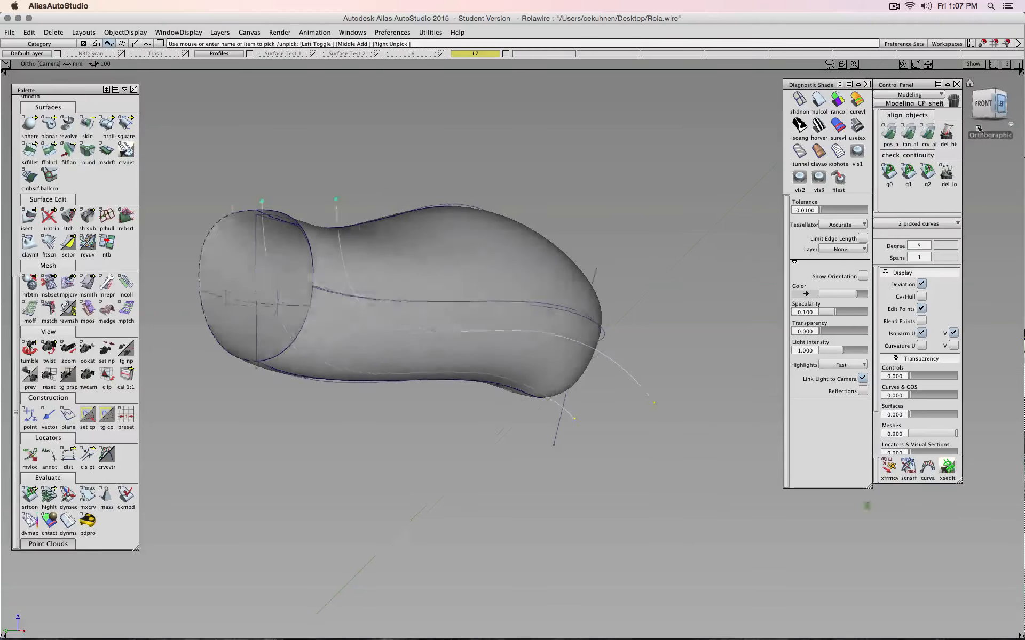
alt+shift+right_drag(666, 324, 671, 334)
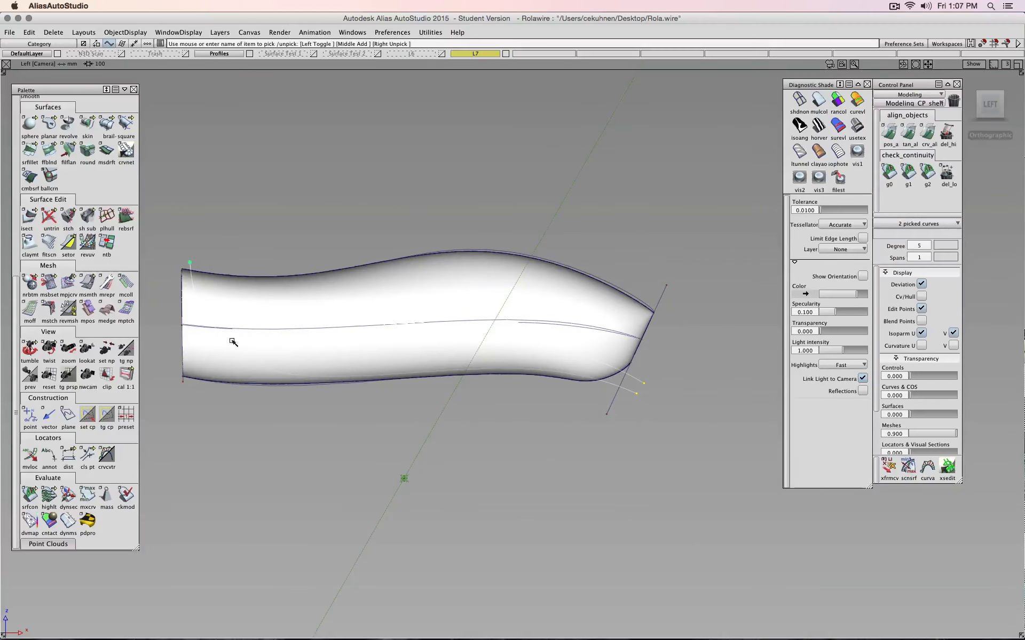
Turn off the diagnostic shading and skin a surface between the two sweeping profile curves
click(799, 100)
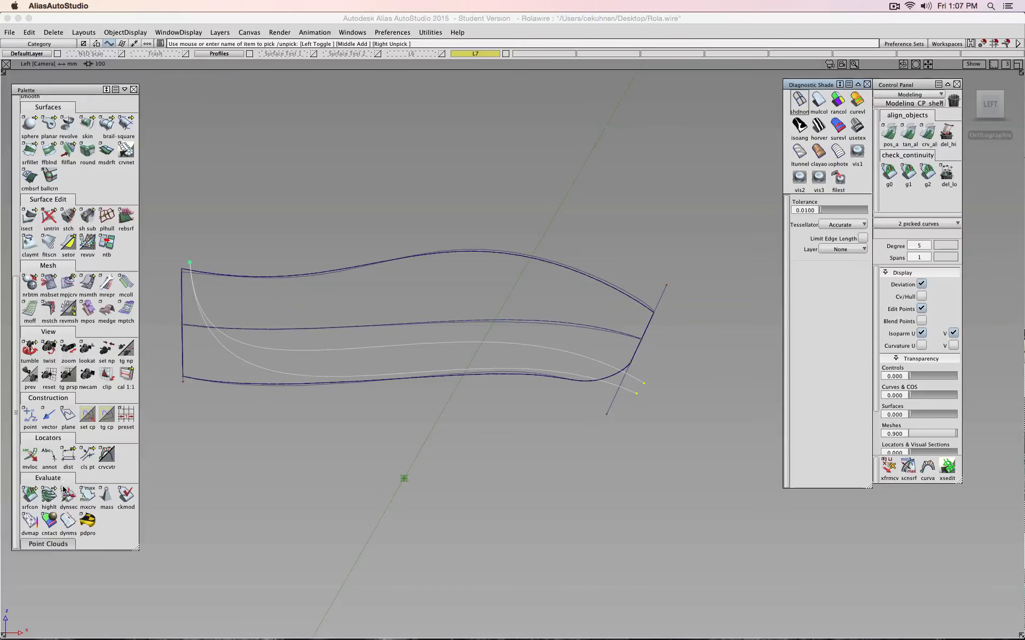
scroll(63, 488, up, 10)
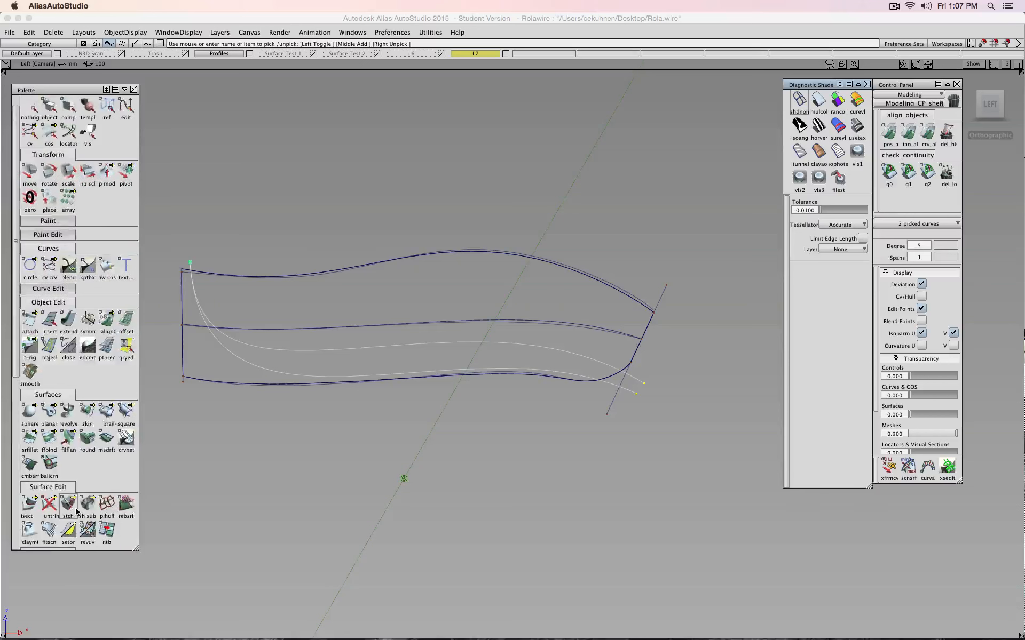
double_click(106, 321)
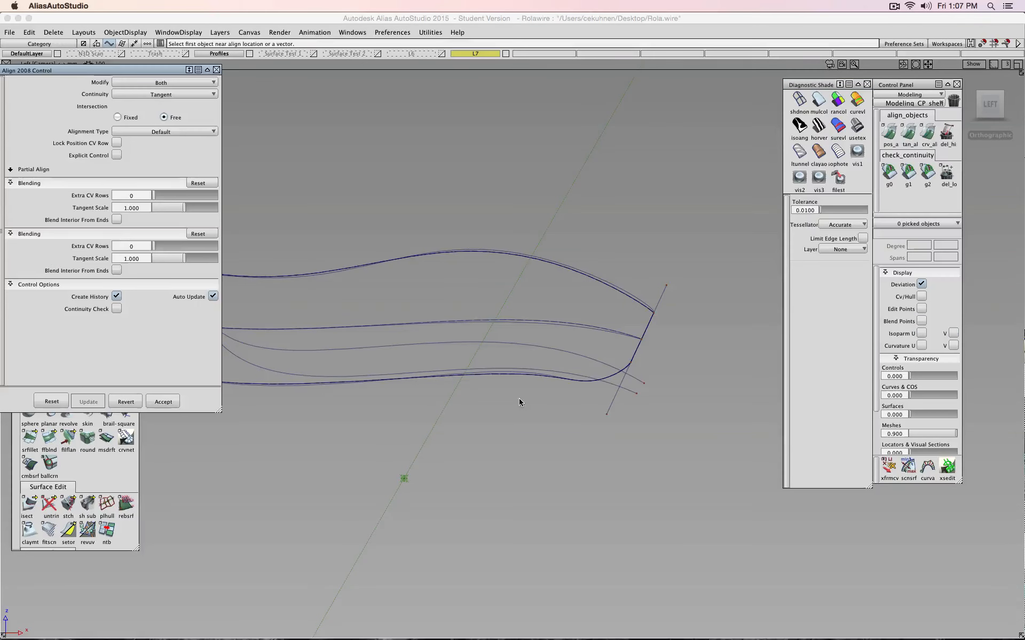
click(216, 69)
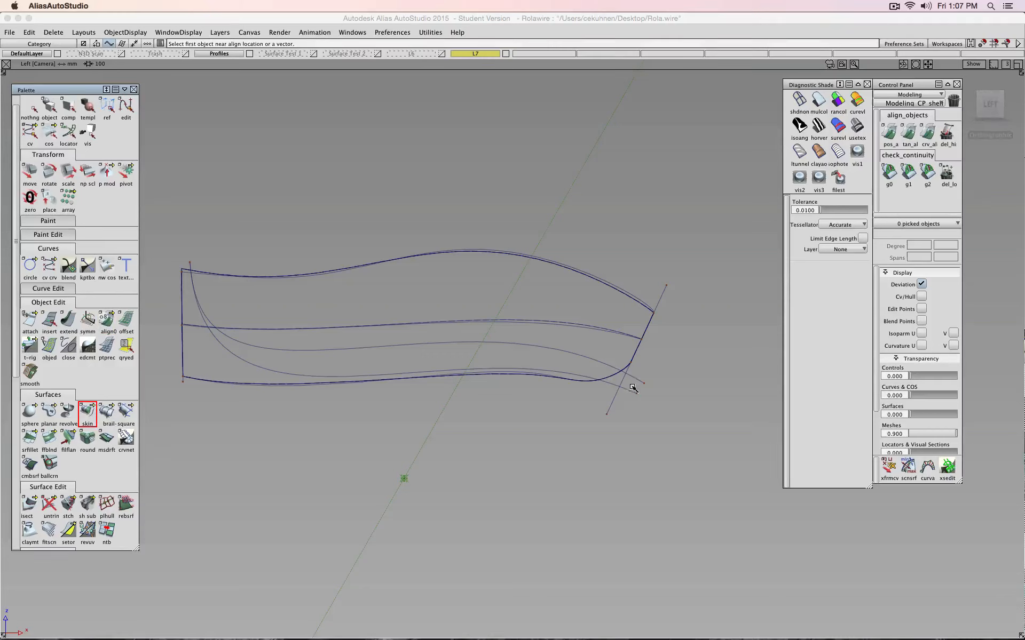
click(587, 374)
click(592, 358)
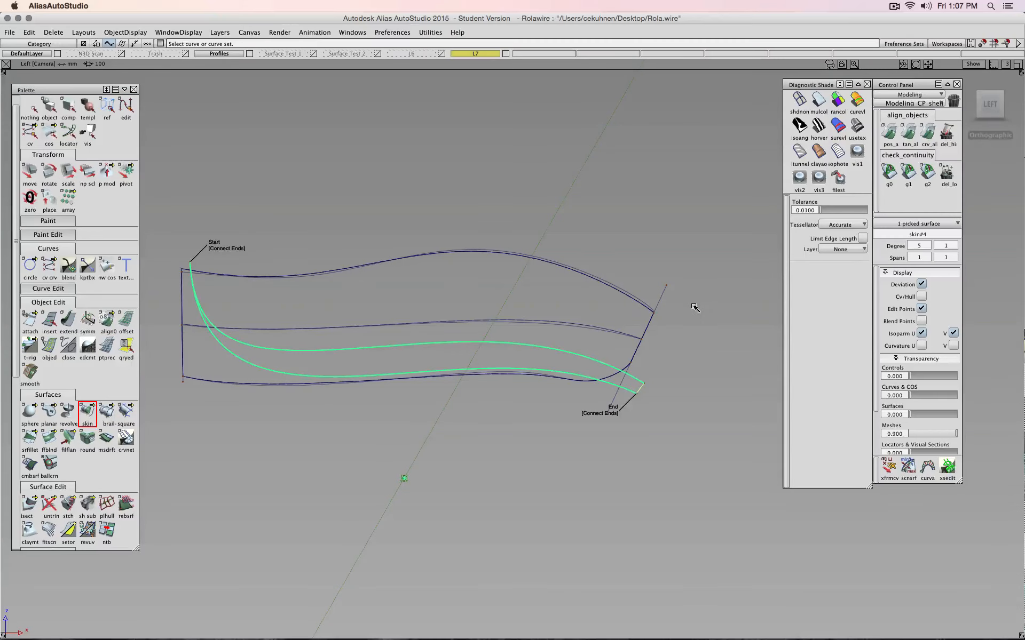
Restore the Multi Color diagnostic shading and intersect the half body surface with the skin surface
ctrl+shift+drag(695, 308, 769, 114)
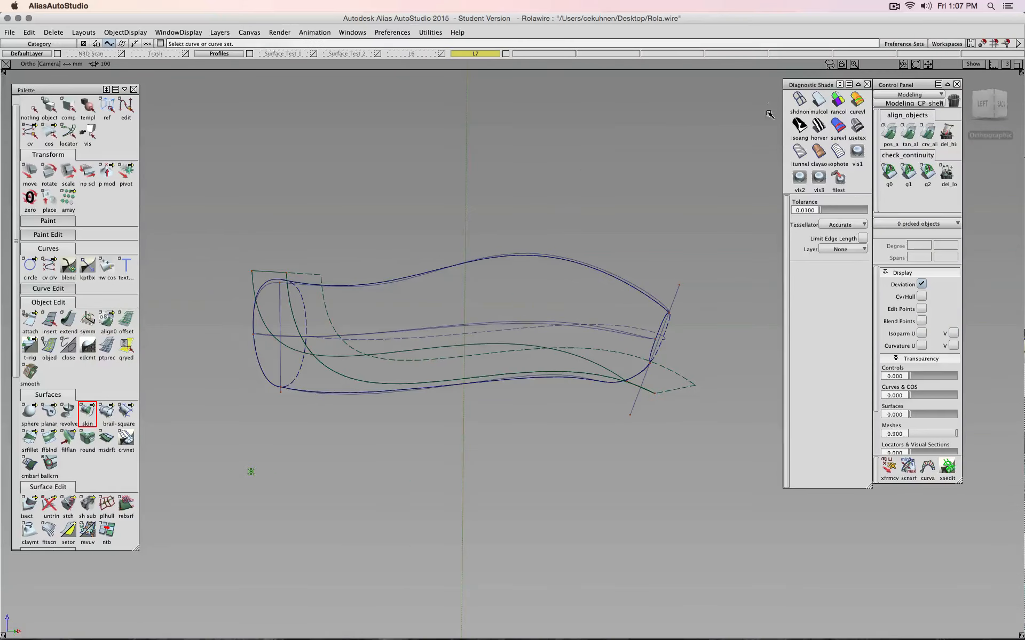
click(818, 101)
mouse_move(728, 327)
alt+shift+mouse_down()
mouse_move(699, 167)
mouse_move(594, 276)
alt+shift+mouse_up()
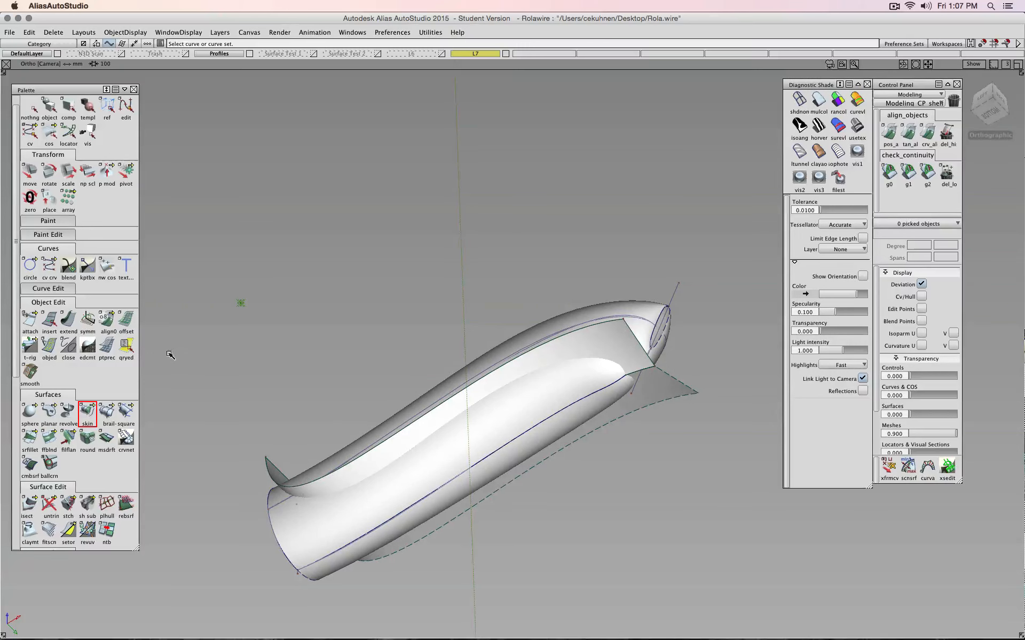
click(30, 505)
click(342, 519)
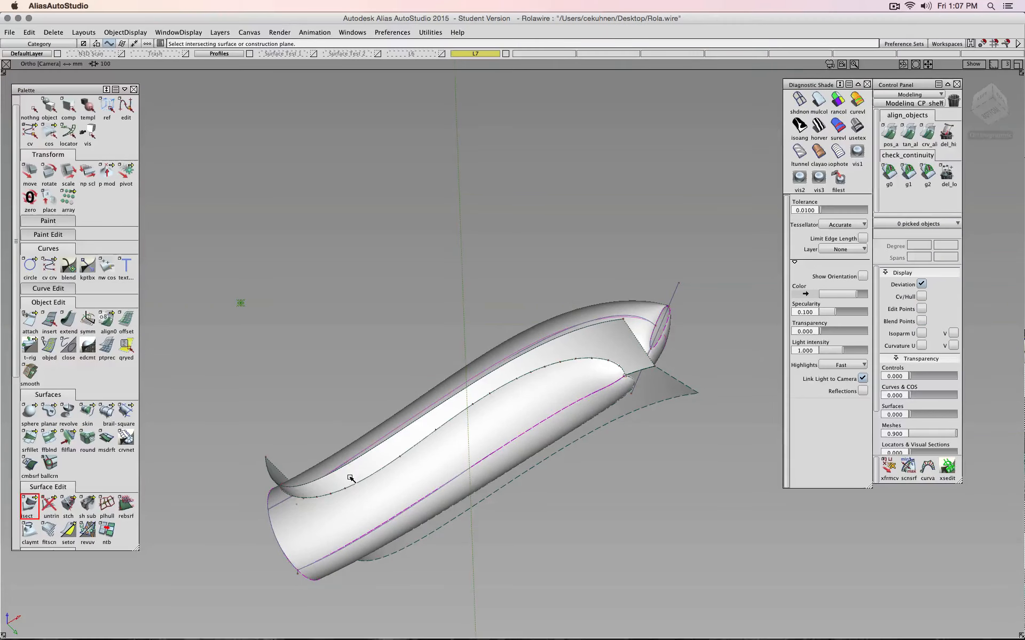
Trim away the body's lower region and the skin surface's outer area along their intersection, and view the result from several angles
click(48, 504)
click(441, 463)
click(946, 624)
click(622, 337)
click(622, 337)
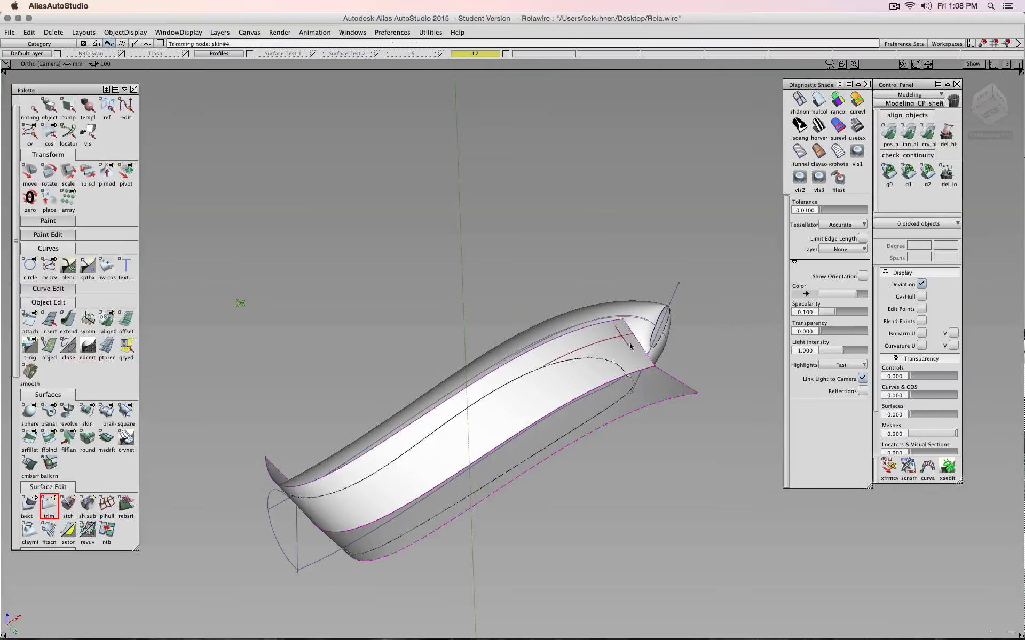
click(947, 624)
alt+shift+drag(668, 313, 509, 399)
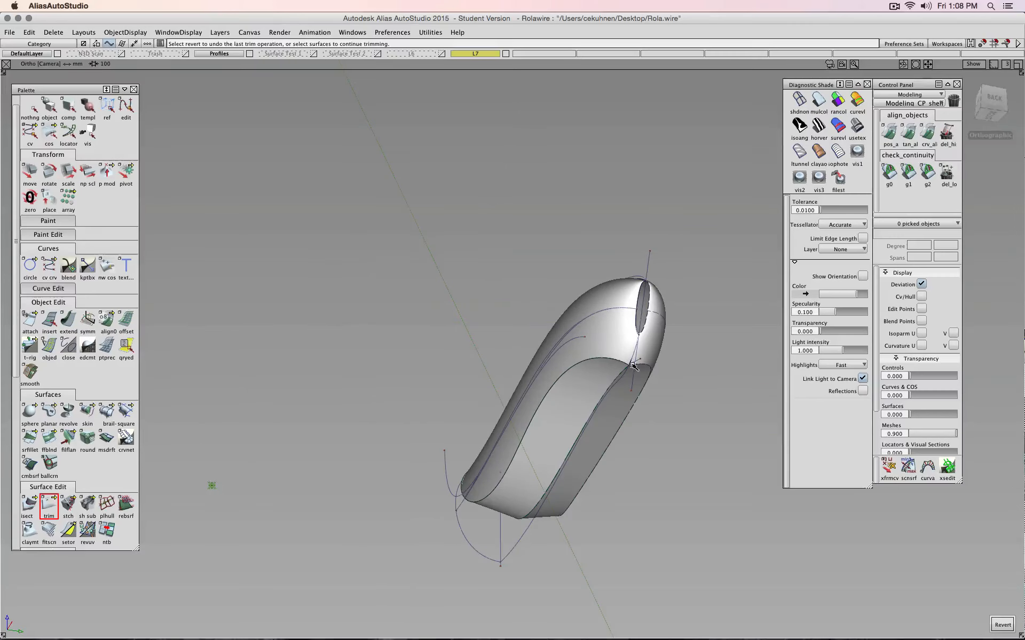
alt+shift+drag(632, 365, 845, 369)
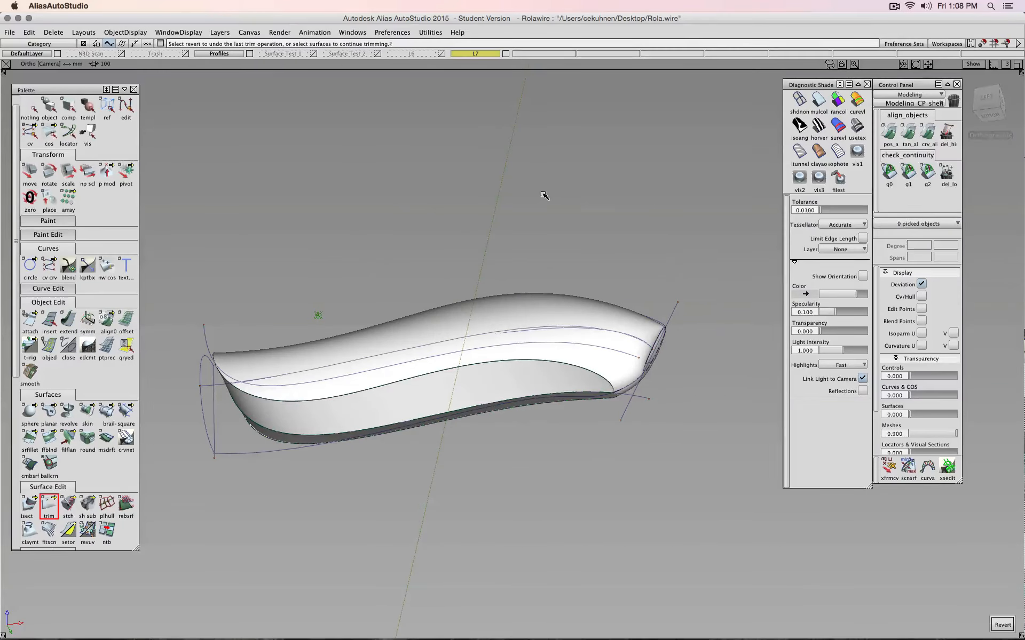
Revert the trim of the skin surface and untrim the half body surface
text(z)
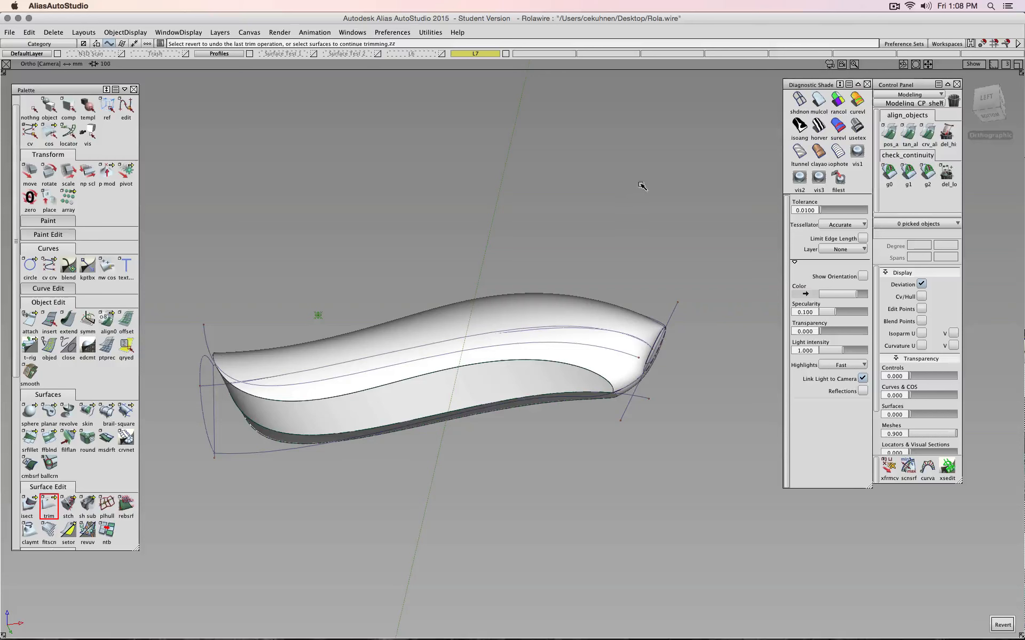
click(1004, 625)
ctrl+shift+click(619, 482)
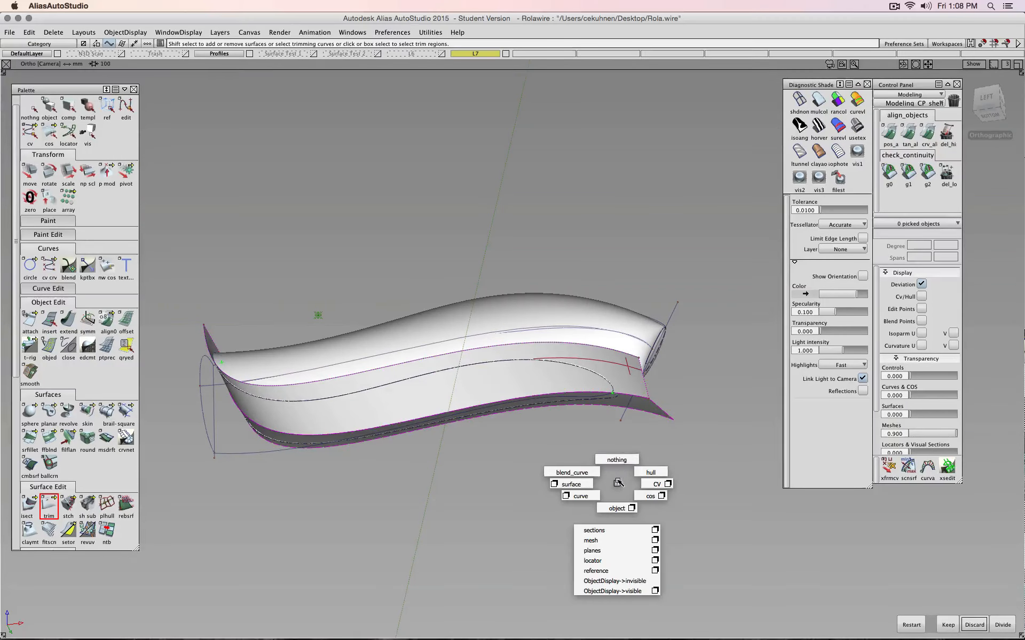
drag(50, 502, 93, 505)
click(618, 331)
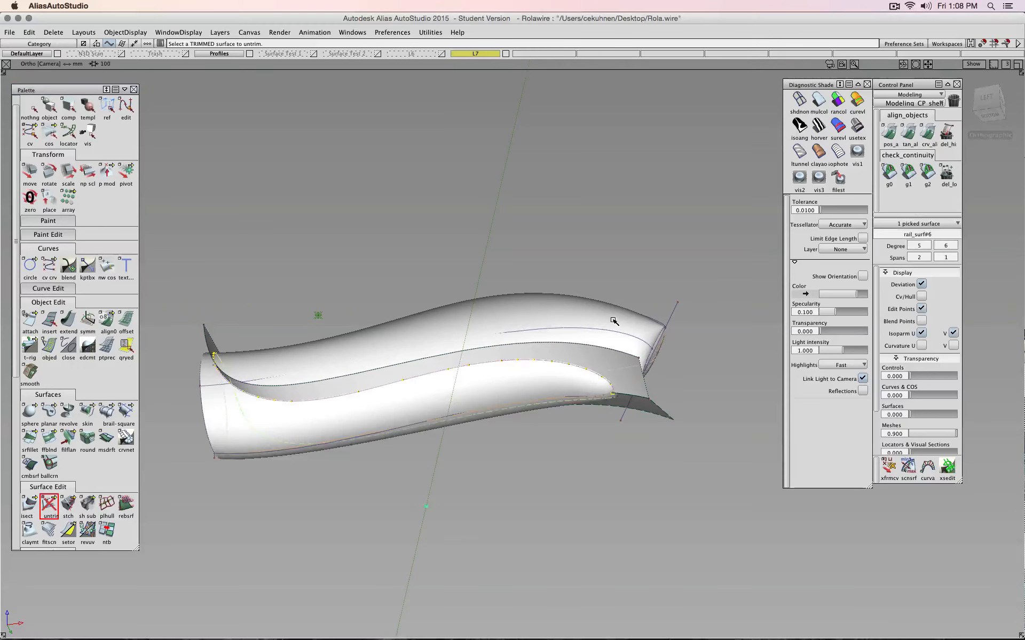
Pick all curves on surface left by the intersection and delete them
ctrl+shift+click(567, 456)
click(600, 468)
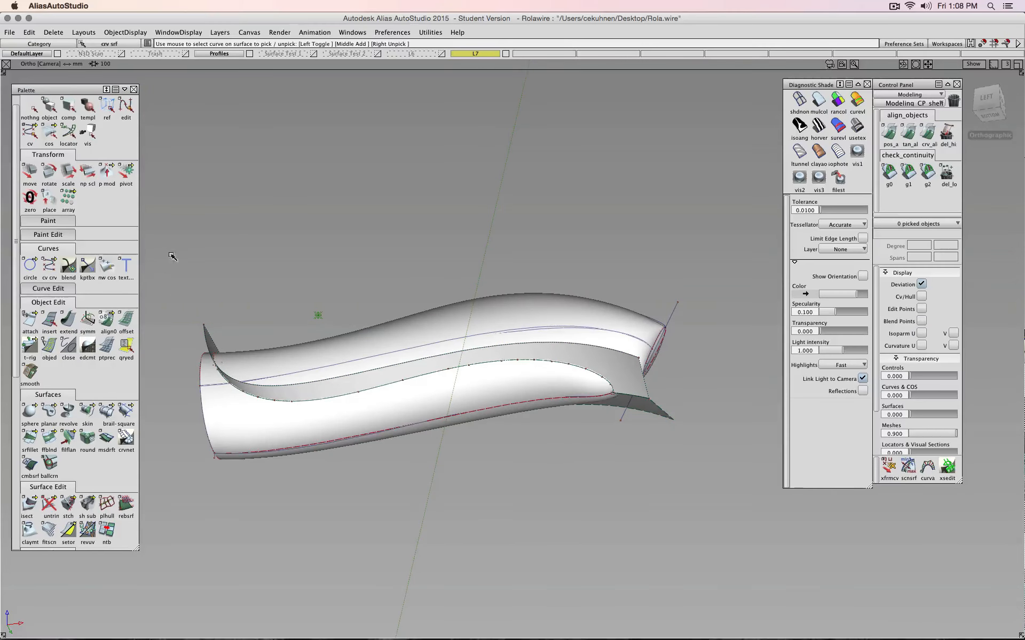
drag(172, 257, 711, 539)
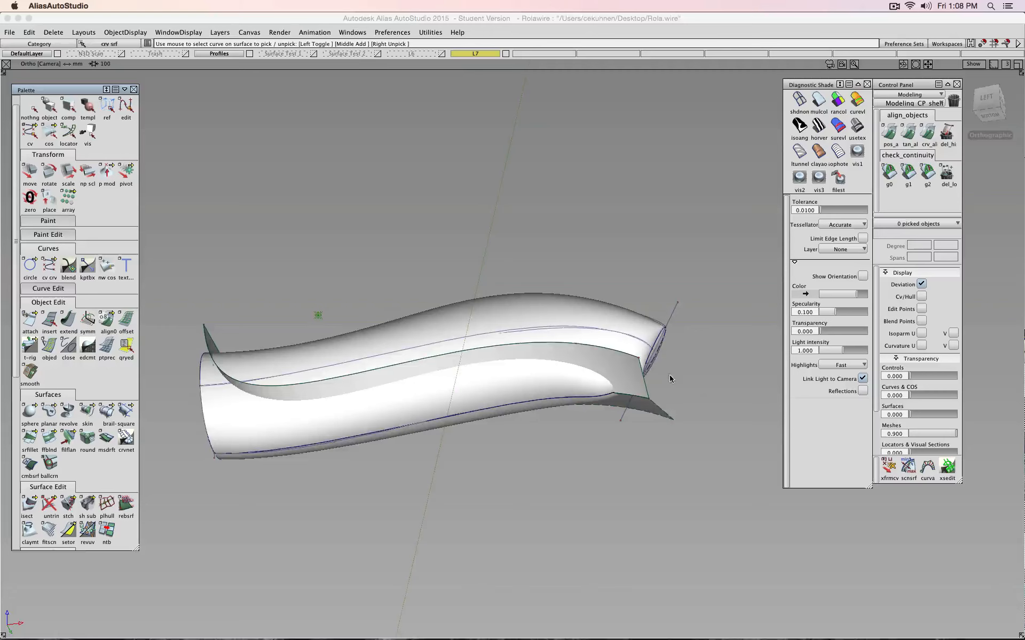
alt+shift+drag(671, 379, 348, 407)
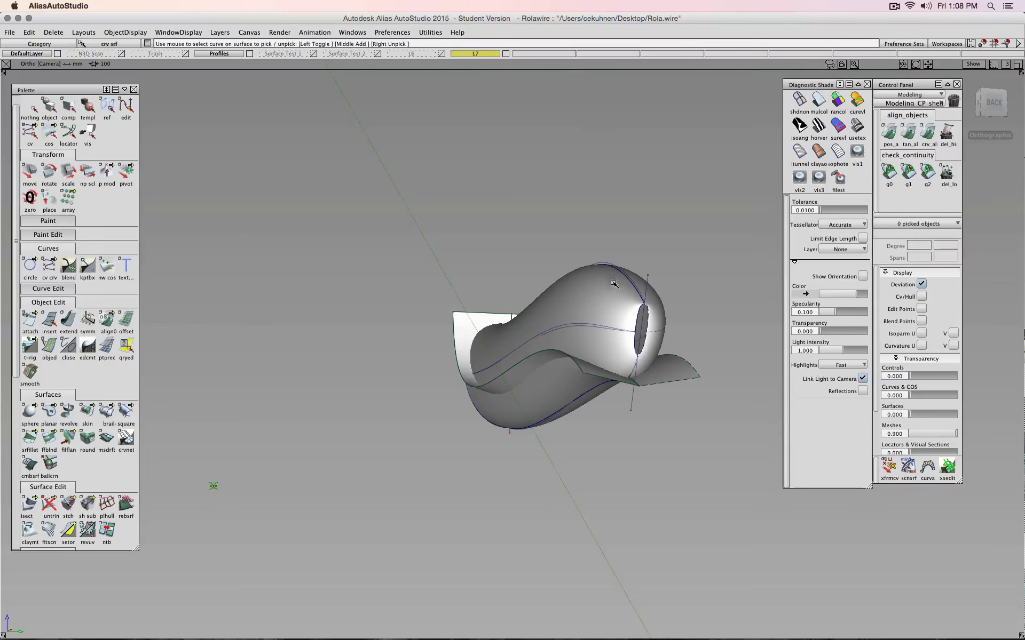
Pick the skin surface and delete it, keeping the profile curves and the body
click(457, 57)
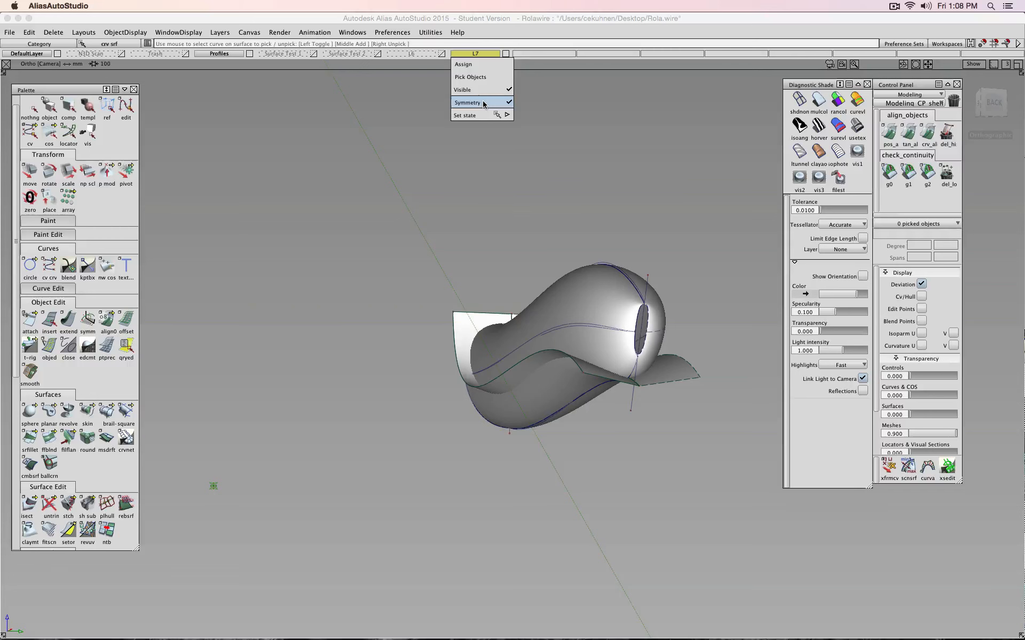
click(332, 165)
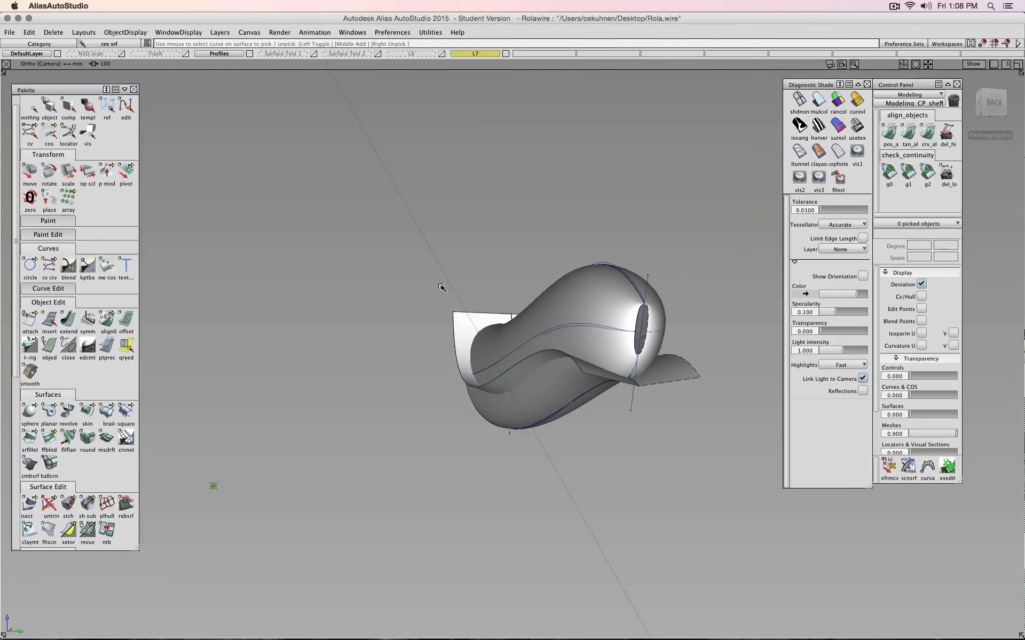
ctrl+shift+drag(441, 287, 447, 304)
click(469, 322)
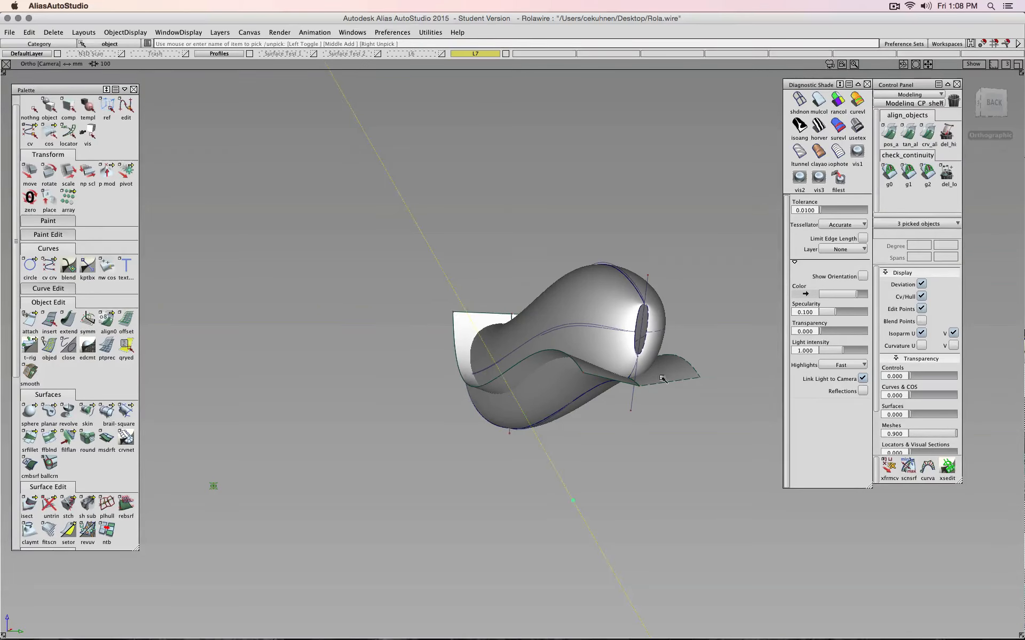
key(Delete)
key(Return)
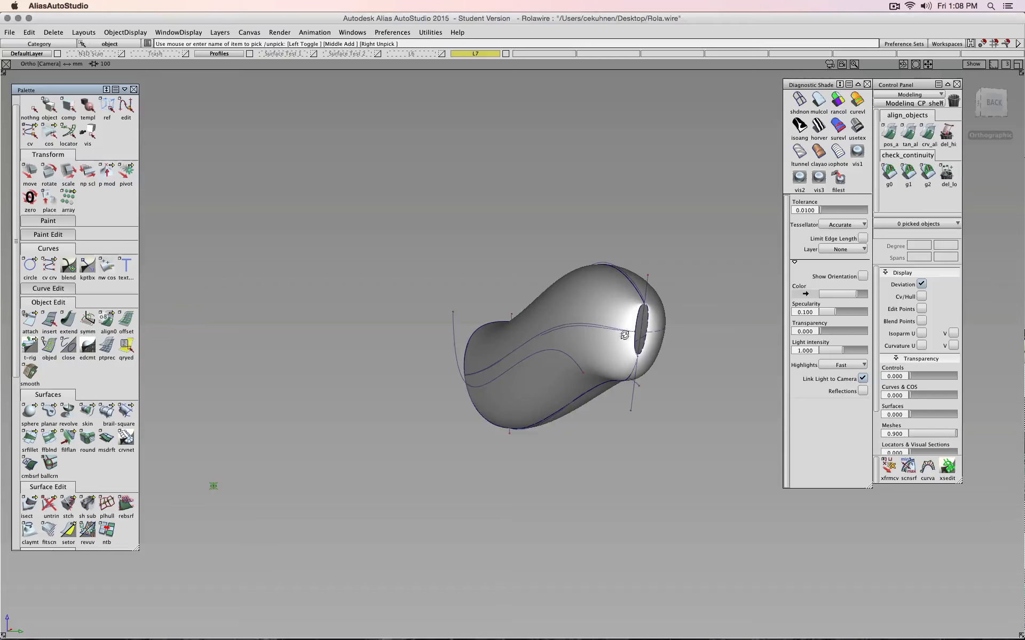
alt+shift+drag(668, 357, 612, 323)
alt+shift+drag(534, 313, 397, 83)
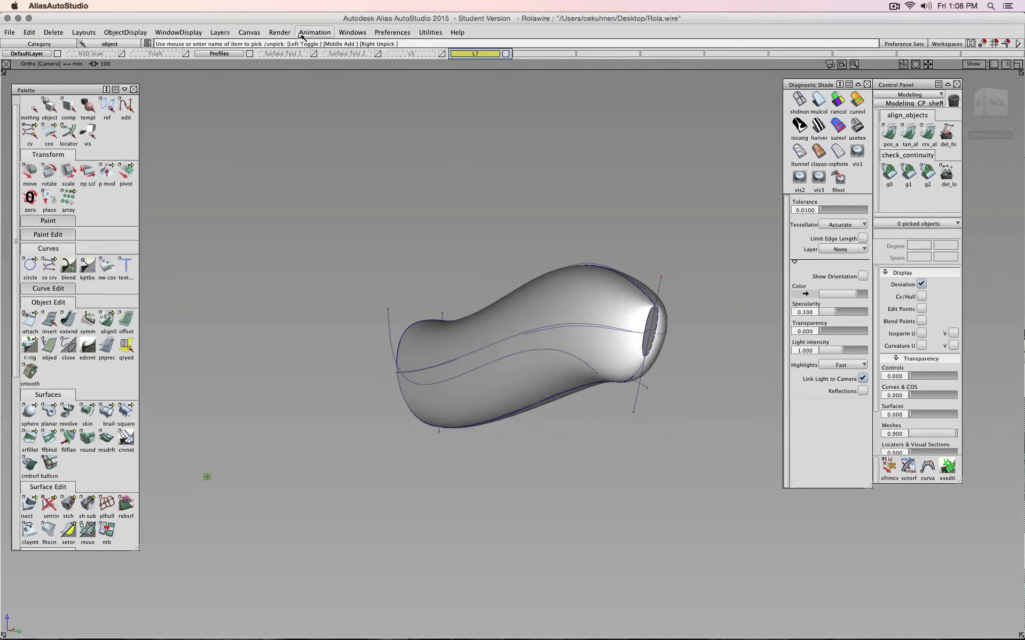
Create real geometry for the body's mirrored half from the layer's symmetry
click(219, 32)
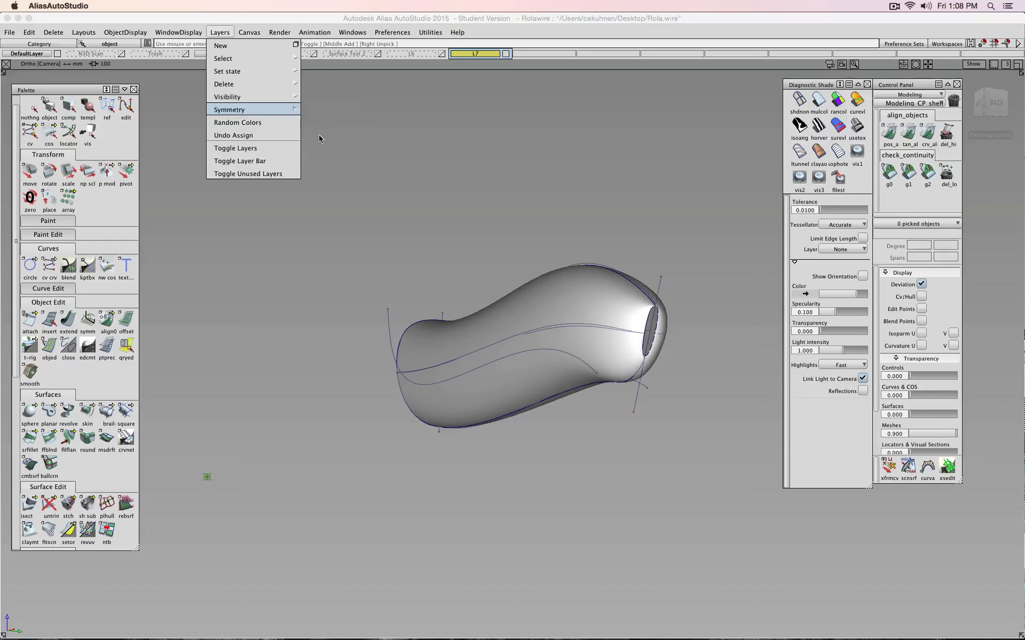
click(342, 135)
alt+shift+drag(617, 276, 595, 442)
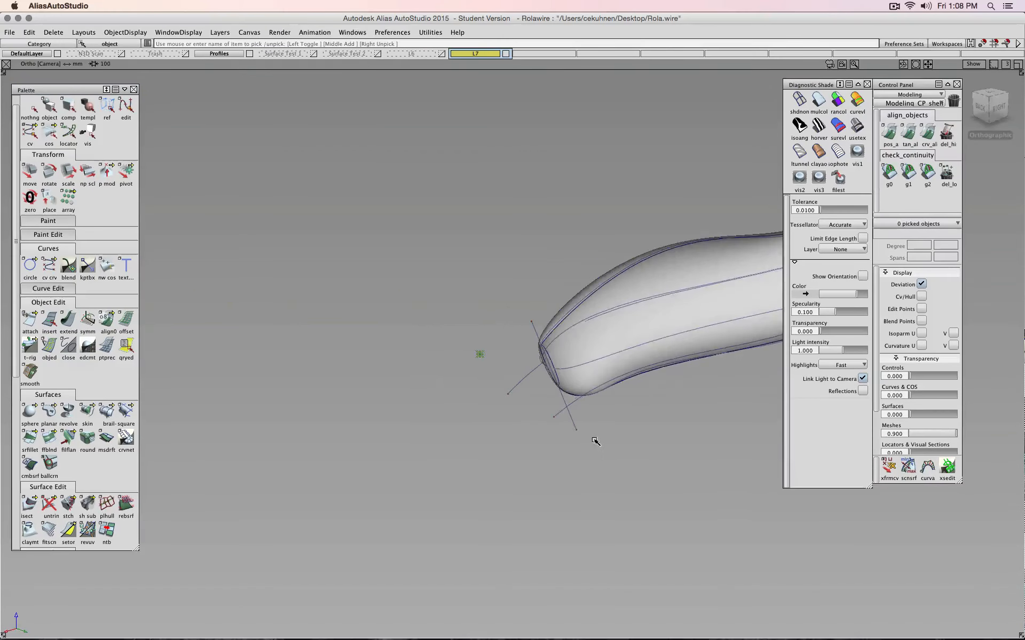
Pick the outer profile curve and mirror a duplicate of it across the XZ plane
click(559, 416)
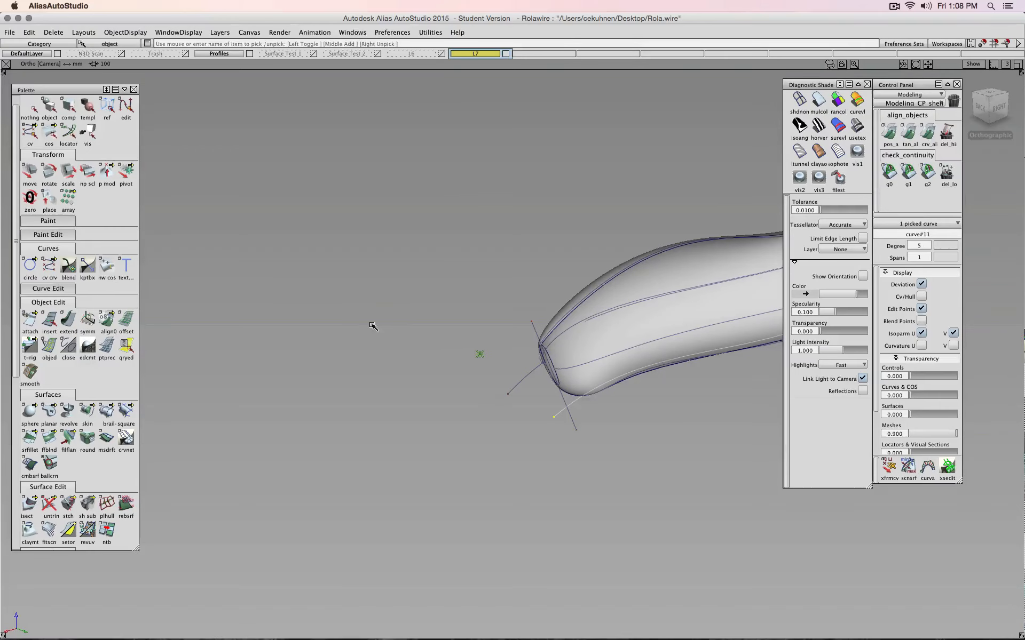
mouse_move(374, 326)
alt+shift+mouse_down()
mouse_move(456, 312)
mouse_move(541, 396)
mouse_move(439, 356)
alt+shift+mouse_up()
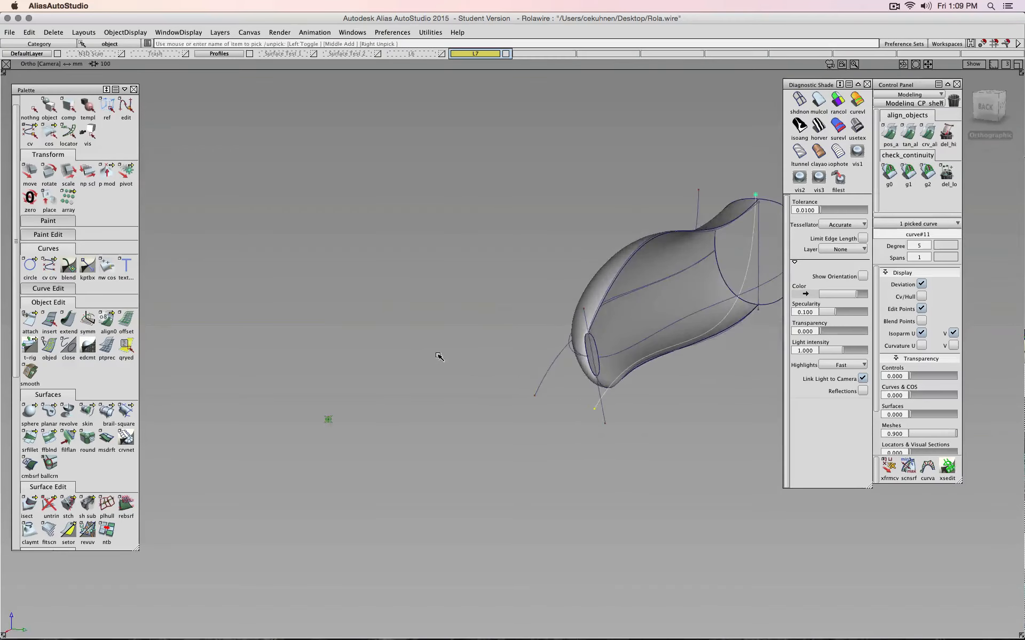
click(540, 386)
click(595, 411)
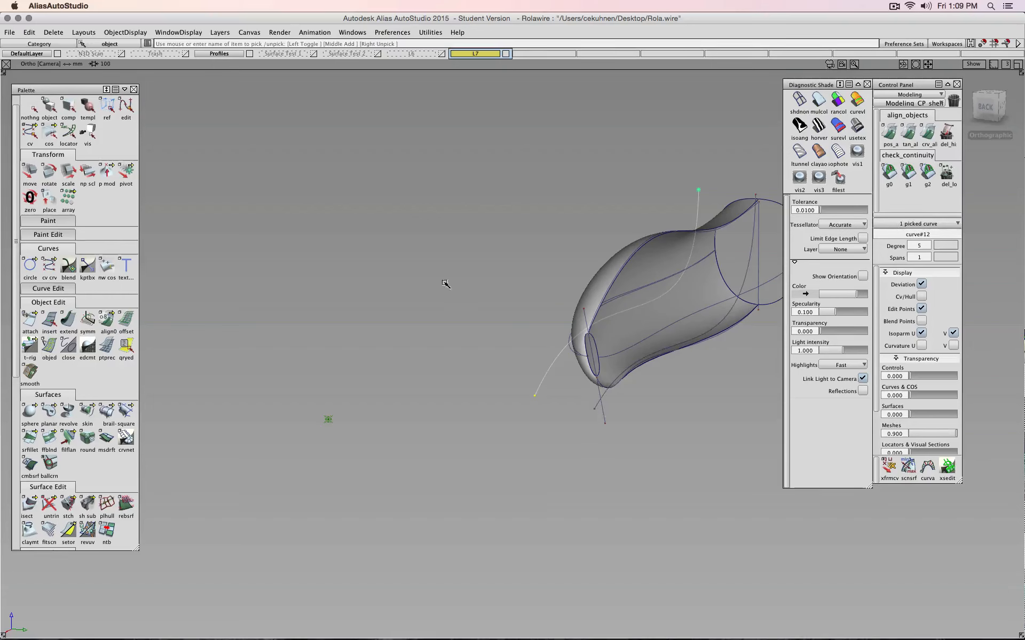
click(29, 32)
mouse_move(123, 160)
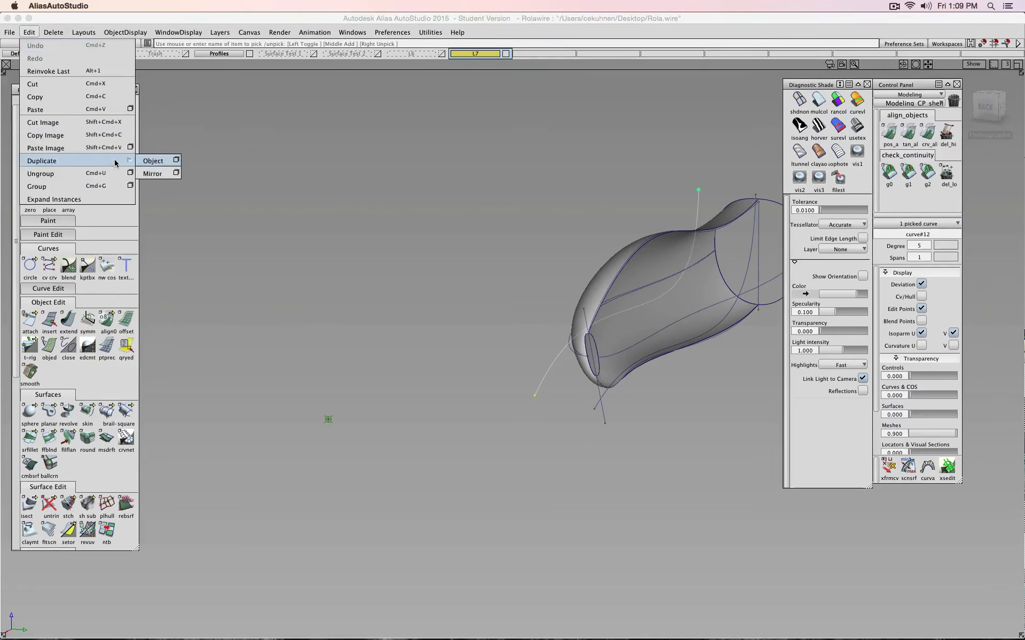
click(176, 174)
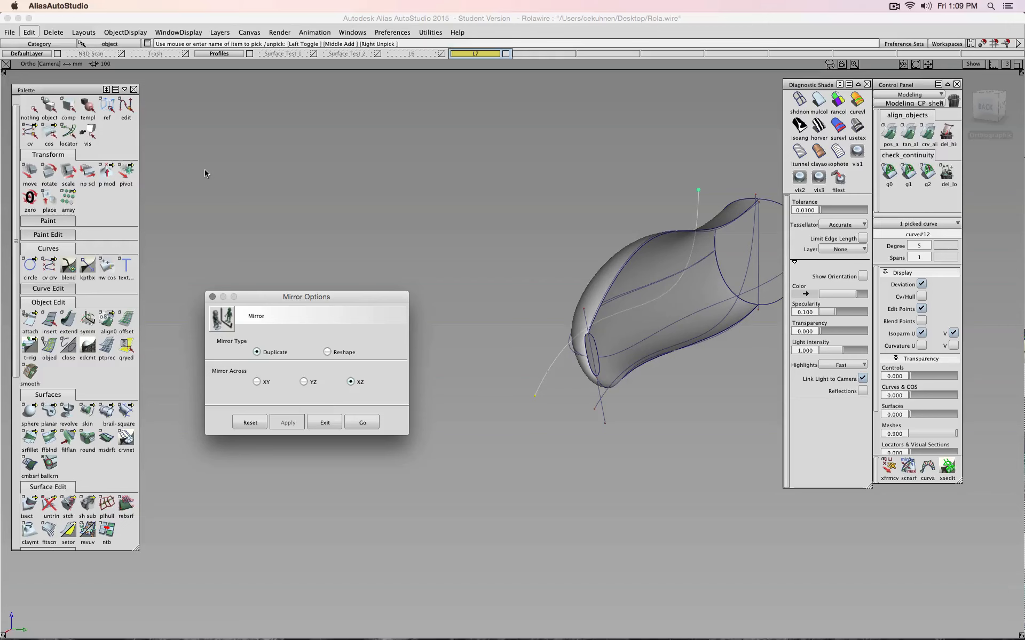
click(352, 423)
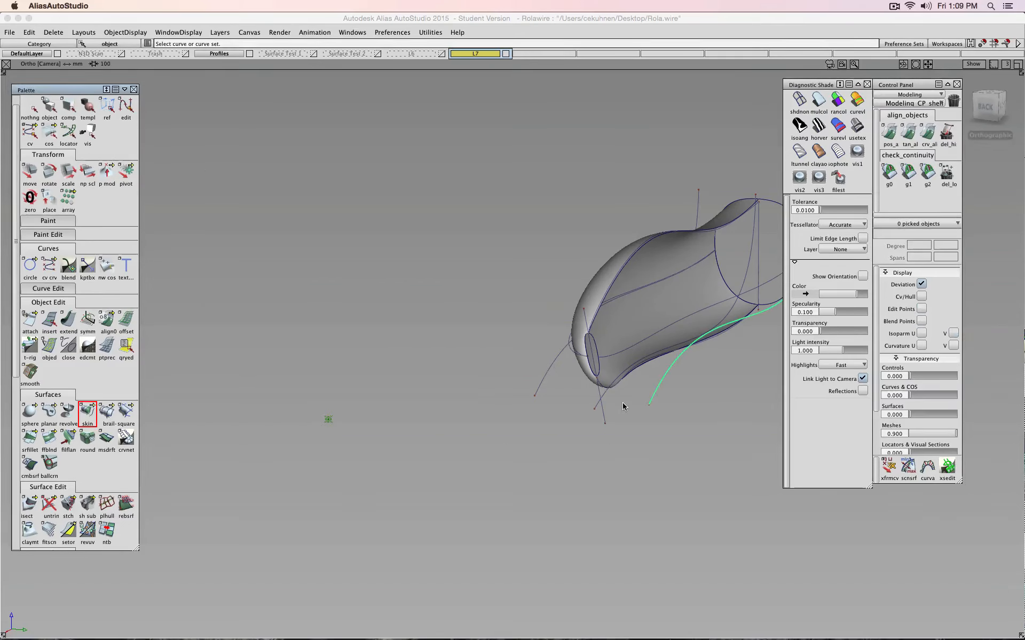
Skin a surface through the mirrored, middle and original outer profile curves, and apply multi-color shading to all surfaces
click(604, 399)
click(547, 377)
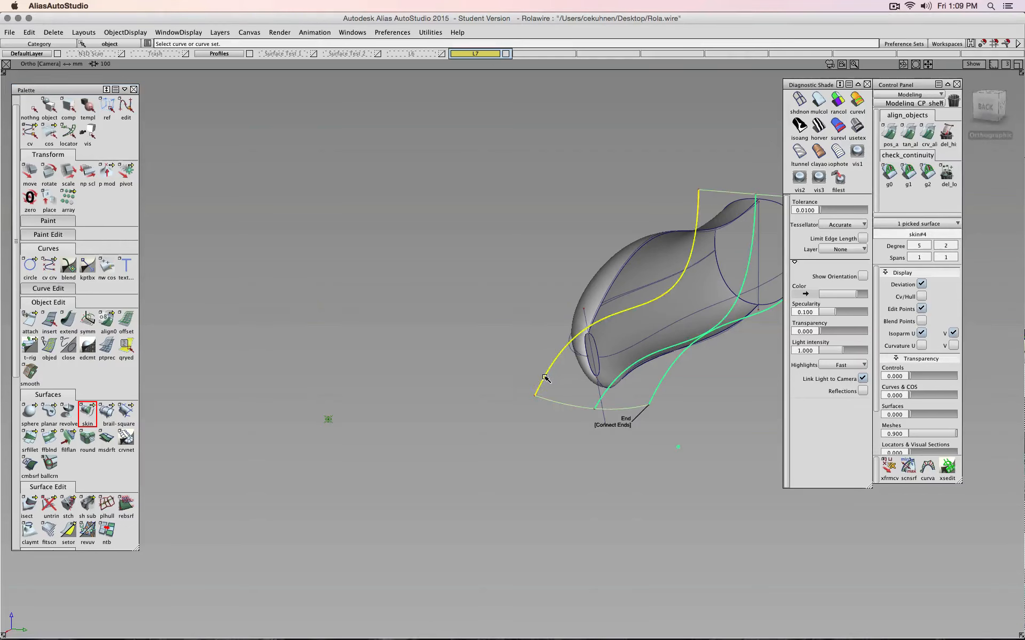
alt+shift+drag(651, 373, 734, 291)
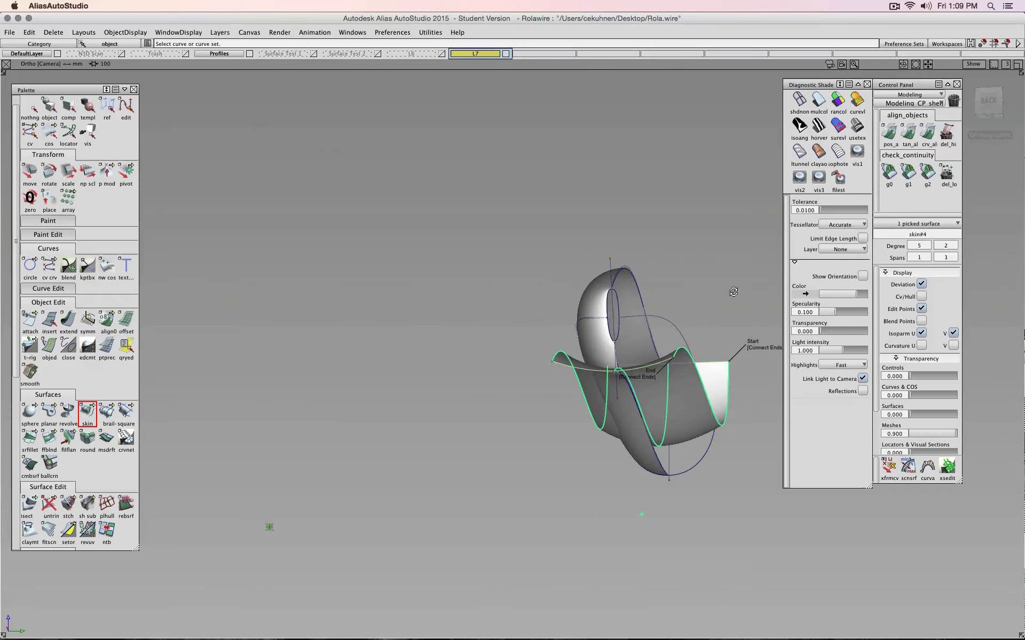
ctrl+shift+drag(698, 160, 697, 136)
click(819, 106)
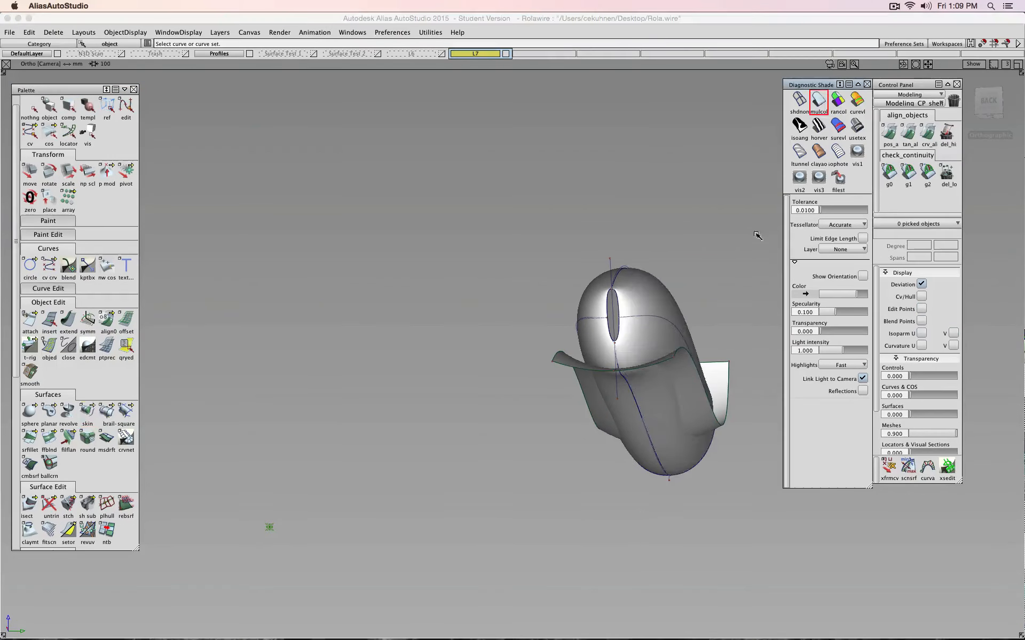
alt+shift+drag(640, 256, 342, 310)
alt+shift+middle_drag(446, 358, 339, 351)
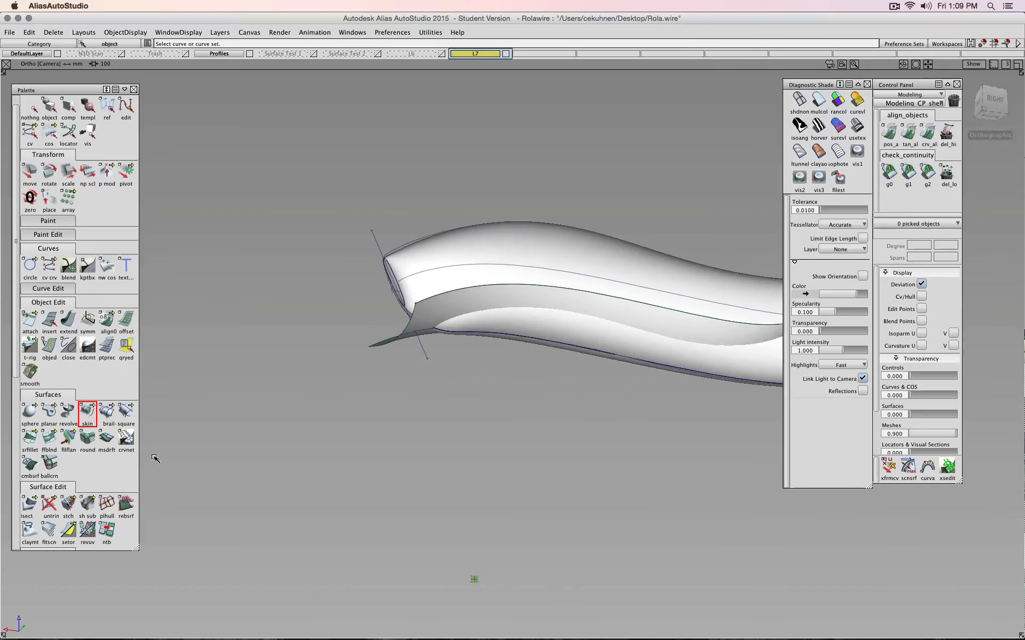
Intersect the body surfaces with the new skin surface
click(34, 503)
click(437, 273)
alt+shift+drag(454, 281, 635, 302)
click(467, 283)
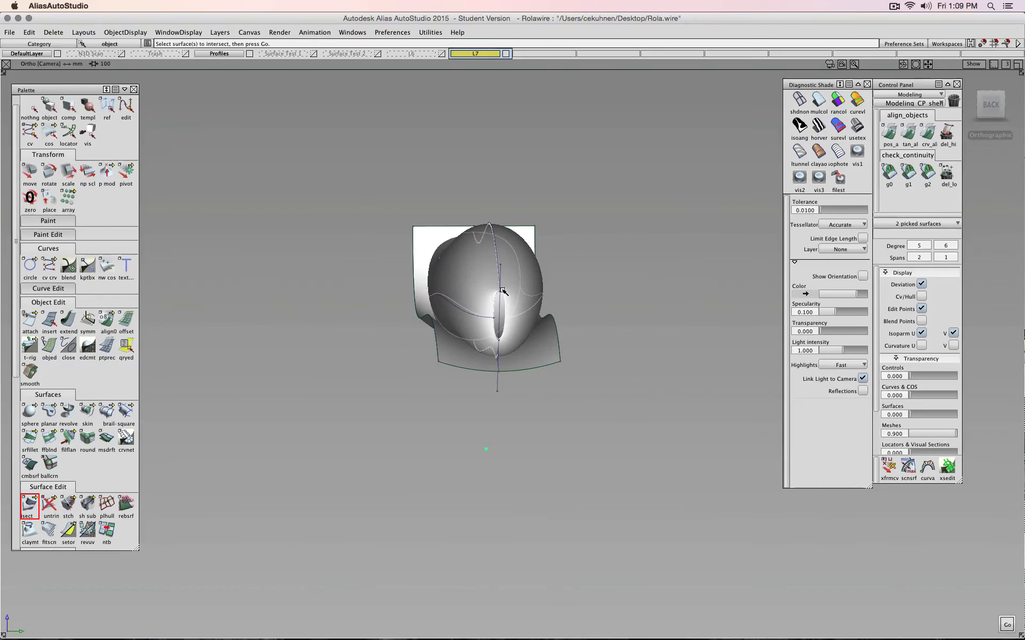
key(Return)
Trim away the skin surface's outer area and the lower region of one body half along their intersection
alt+shift+drag(424, 407, 188, 274)
drag(49, 505, 68, 506)
click(529, 292)
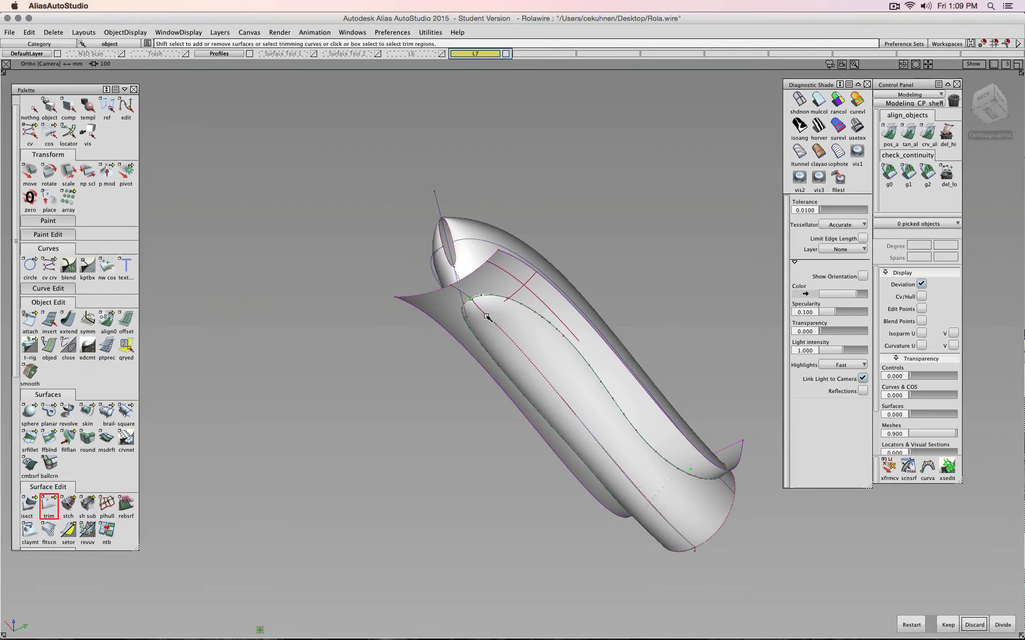
key(space)
click(535, 330)
key(space)
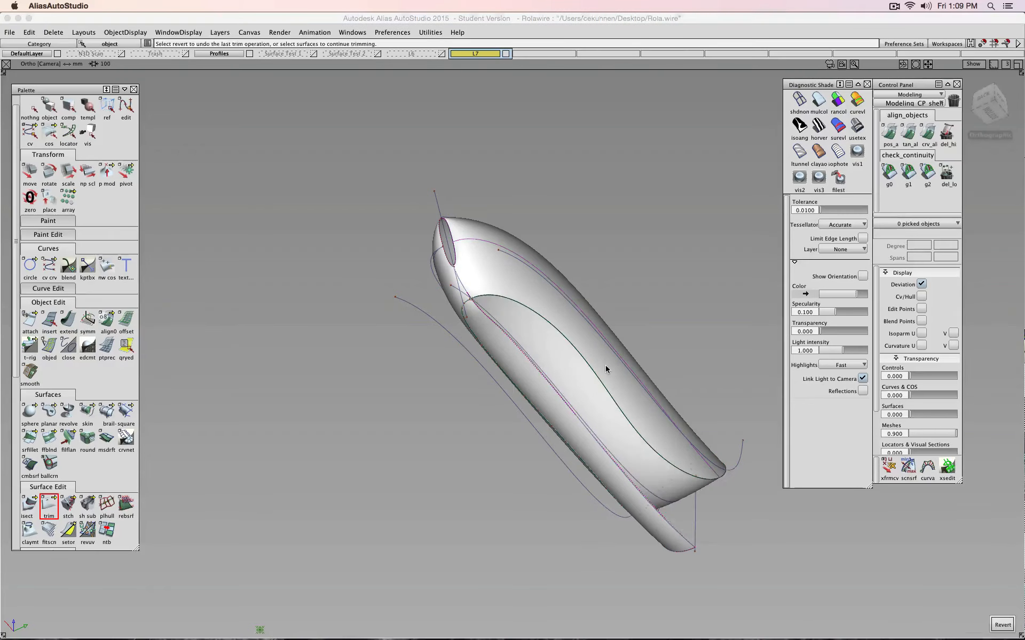
Trim away the lower region of the other body half along its intersection with the skin surface
click(506, 371)
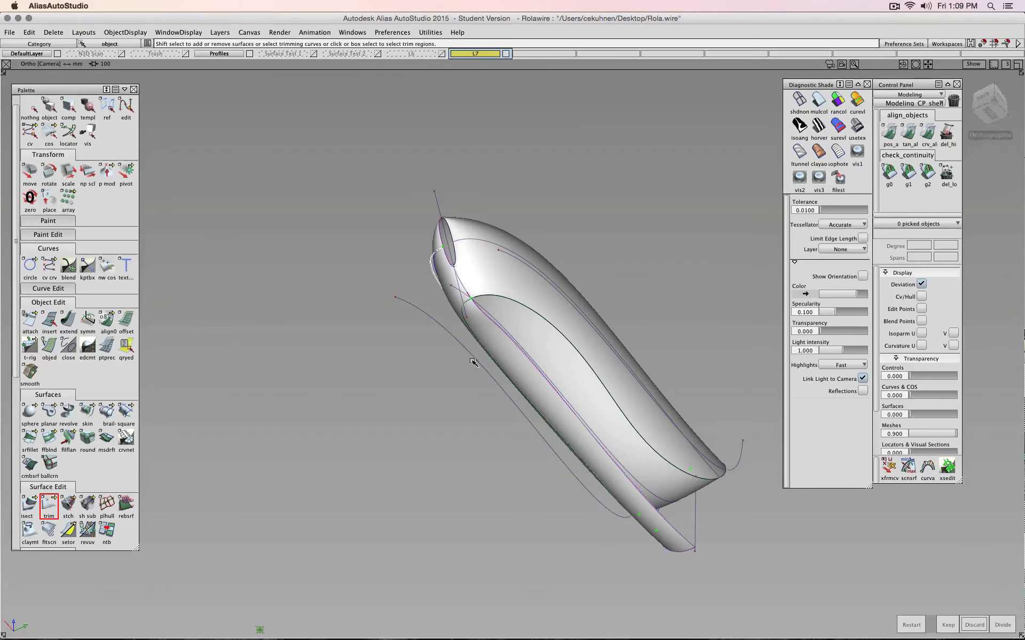
alt+shift+drag(473, 360, 671, 402)
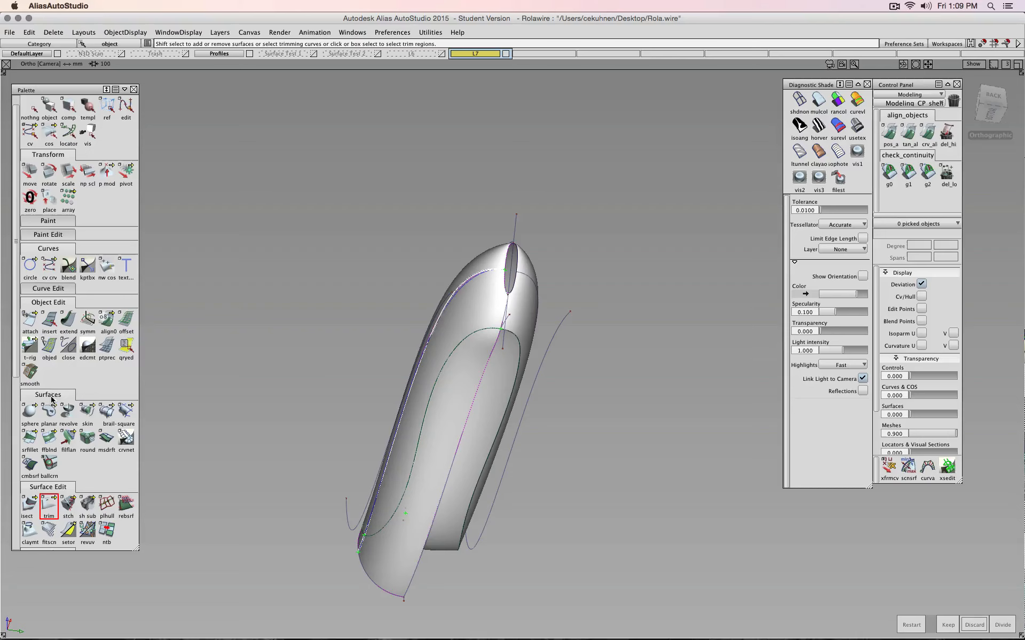
ctrl+shift+drag(261, 393, 262, 367)
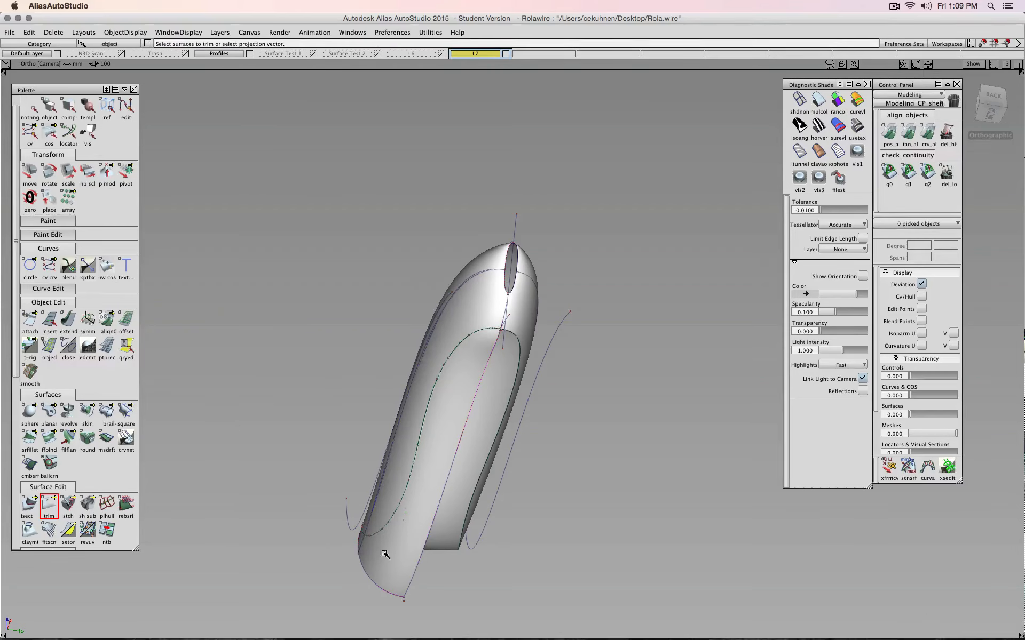
click(401, 561)
key(space)
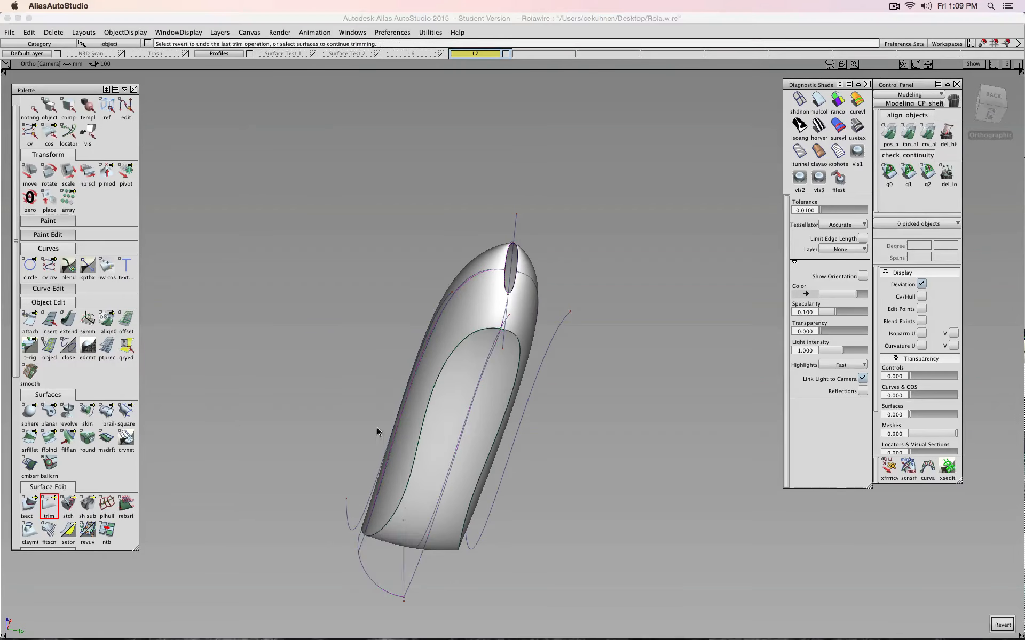
Hide the Profiles layer and view the trimmed body from the left side
alt+shift+drag(377, 428, 561, 404)
alt+shift+drag(373, 368, 481, 194)
click(249, 53)
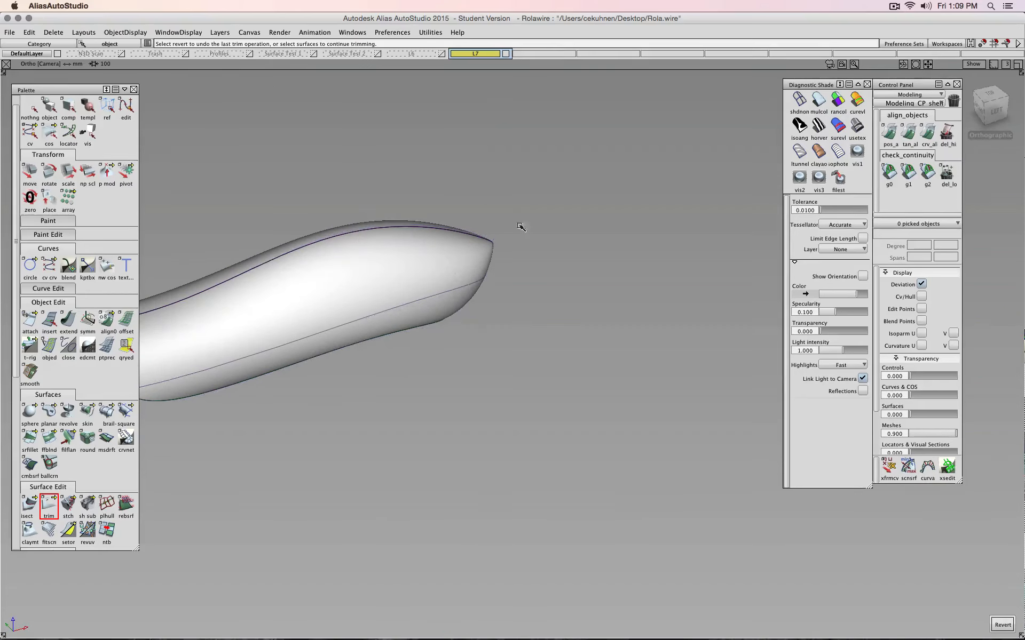
click(995, 111)
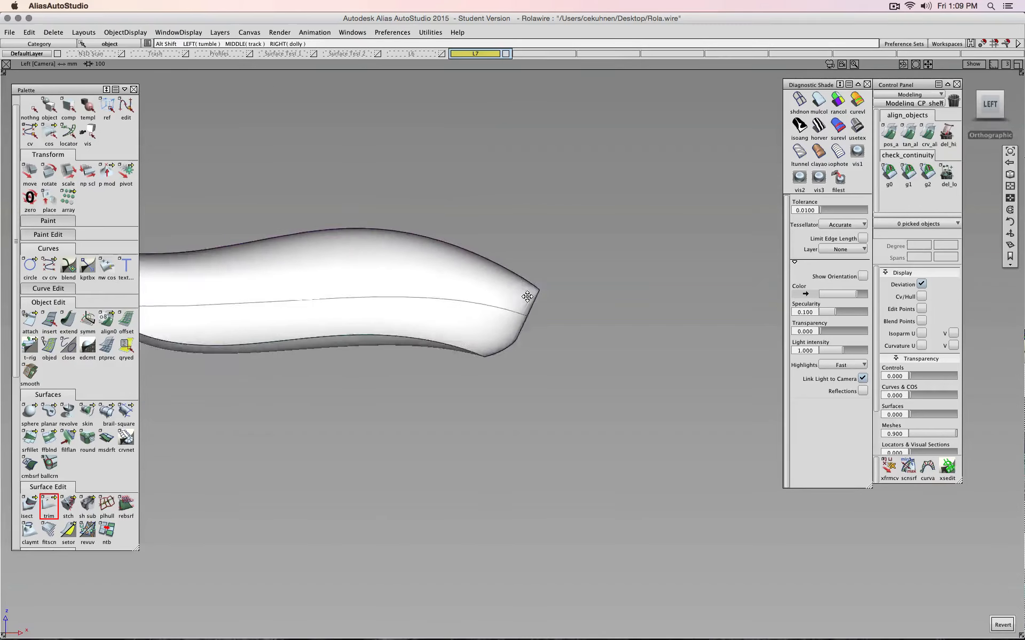
alt+shift+drag(635, 322, 458, 339)
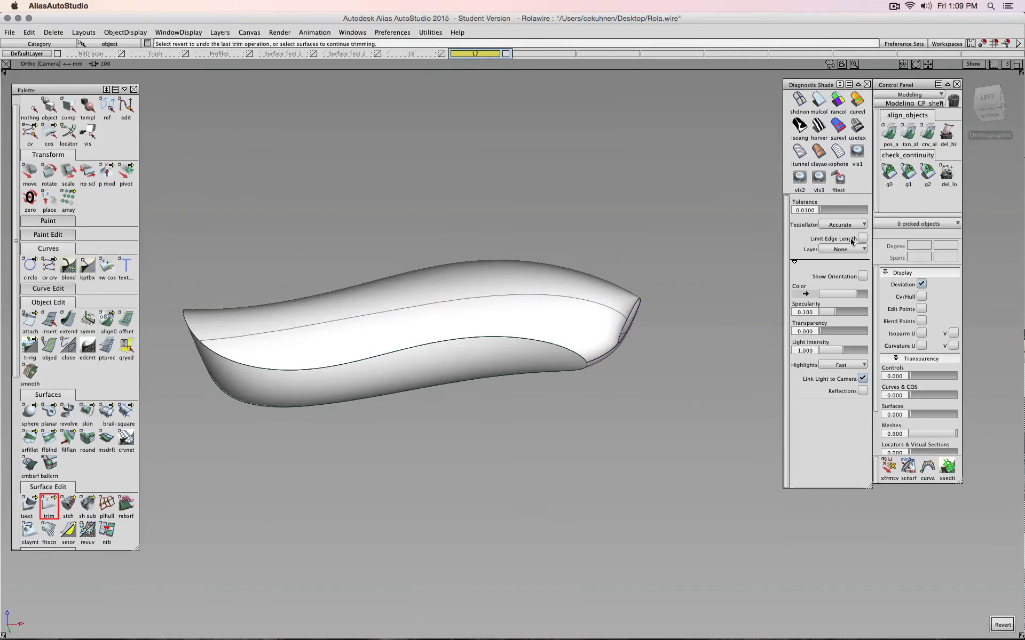
click(985, 104)
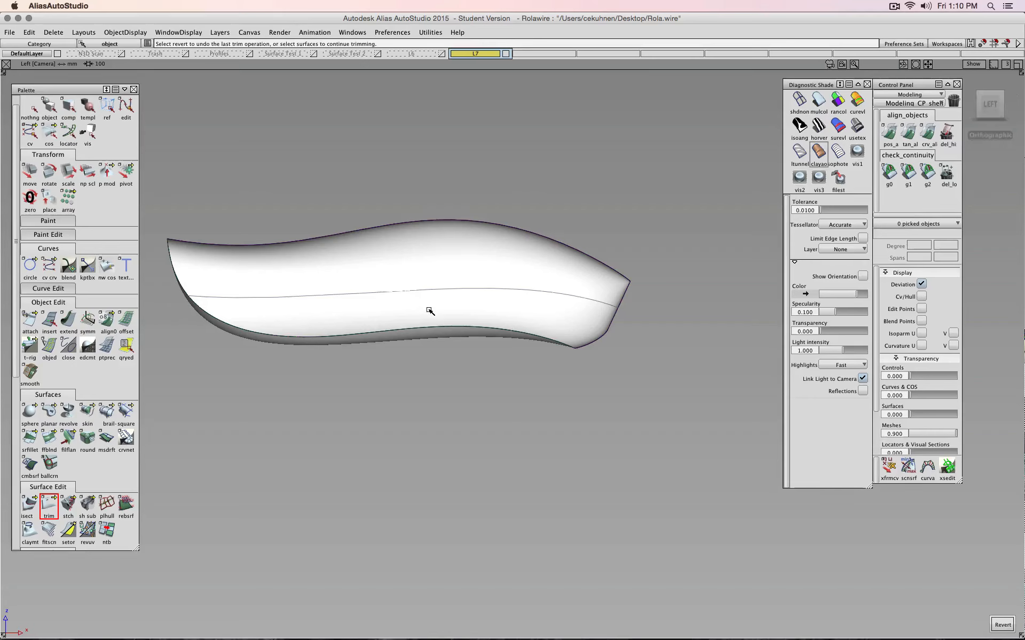
Duplicate one trimmed body half and the skin surface by copy and paste, and assign them to a new layer
ctrl+shift+drag(492, 438, 491, 462)
key(super+v)
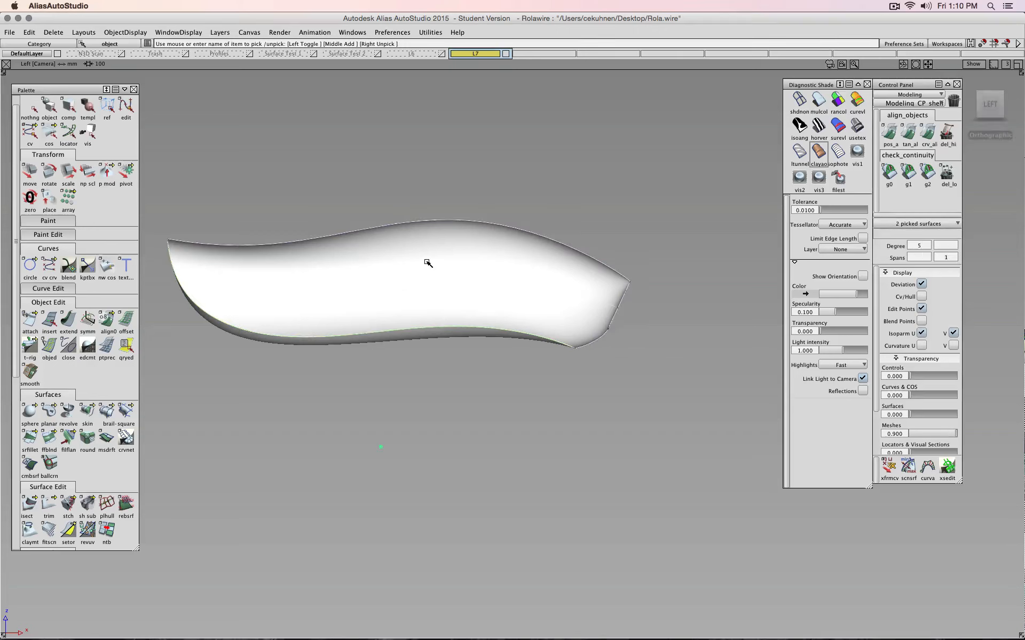
click(219, 32)
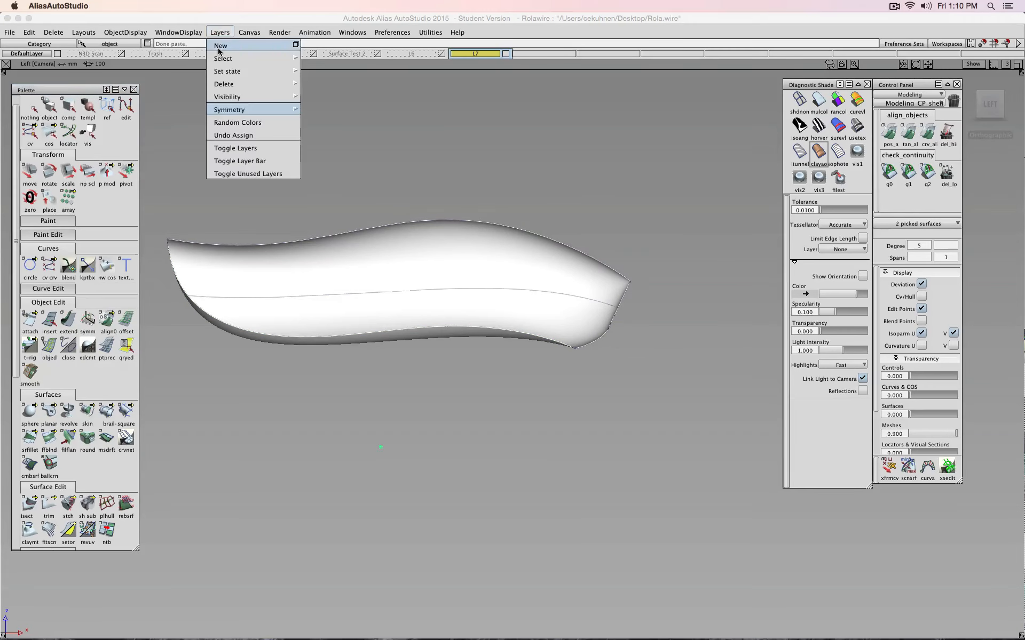
click(221, 43)
click(525, 53)
click(534, 64)
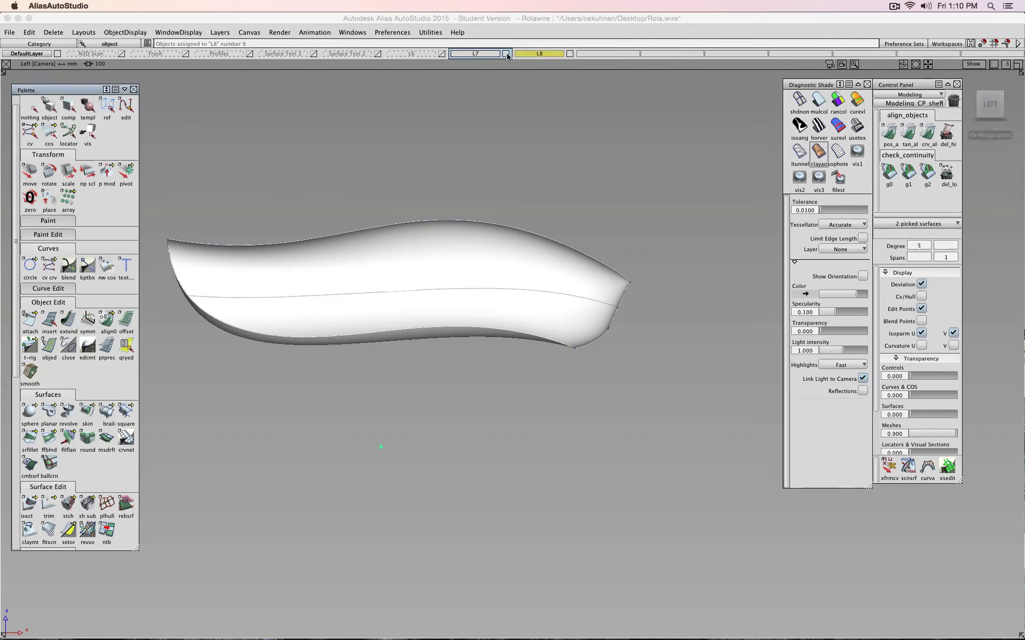
Hide layer L7 and rename layer L8 as Fusion
double_click(540, 53)
text(Fus)
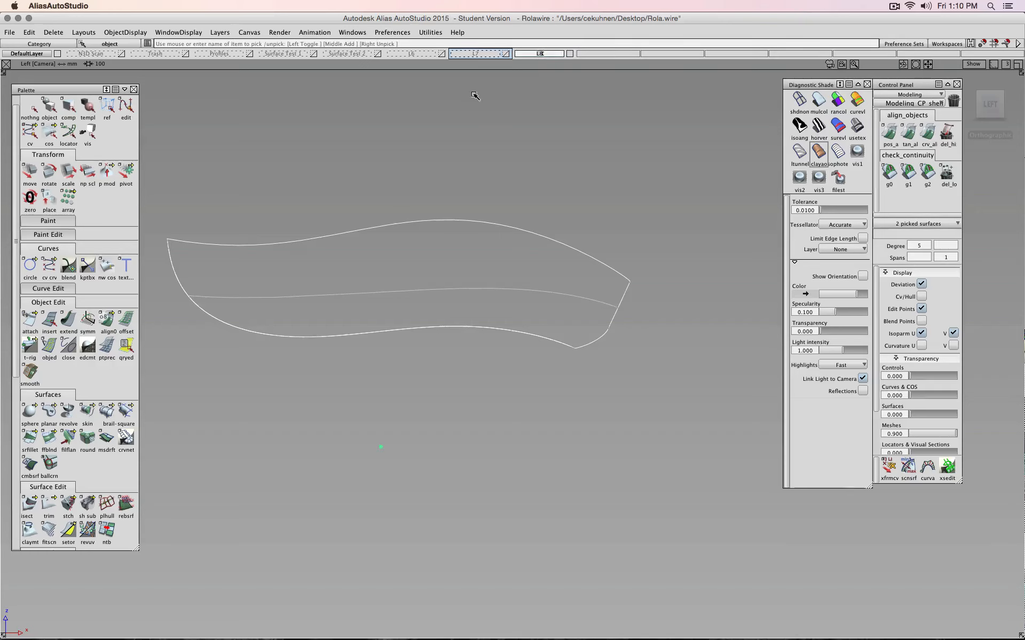
text(ion)
key(Return)
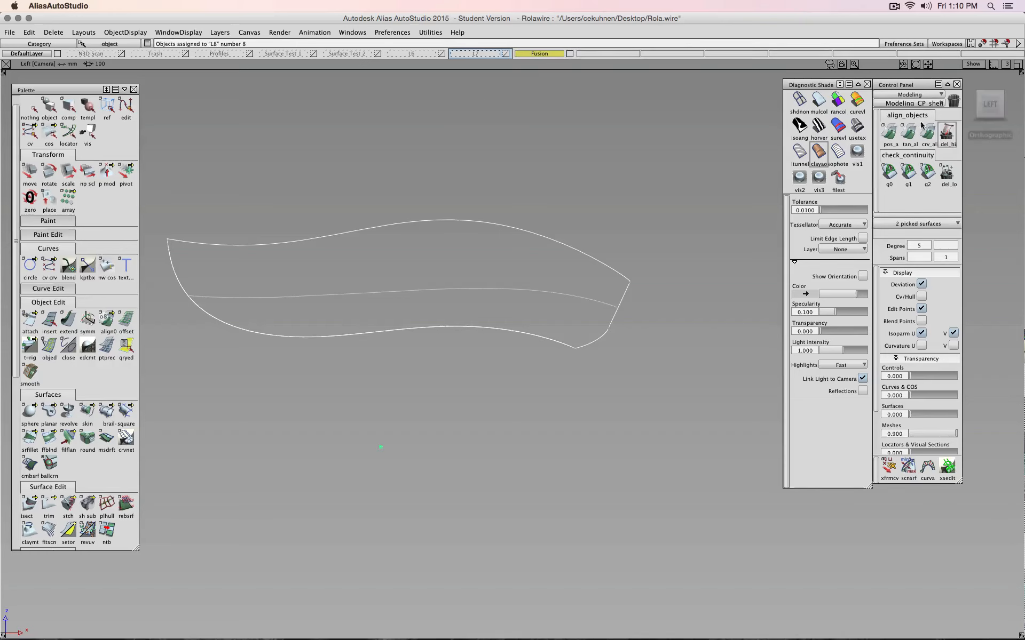
Shade and untrim both surfaces in the Fusion layer, and delete all their curves on surface
click(818, 100)
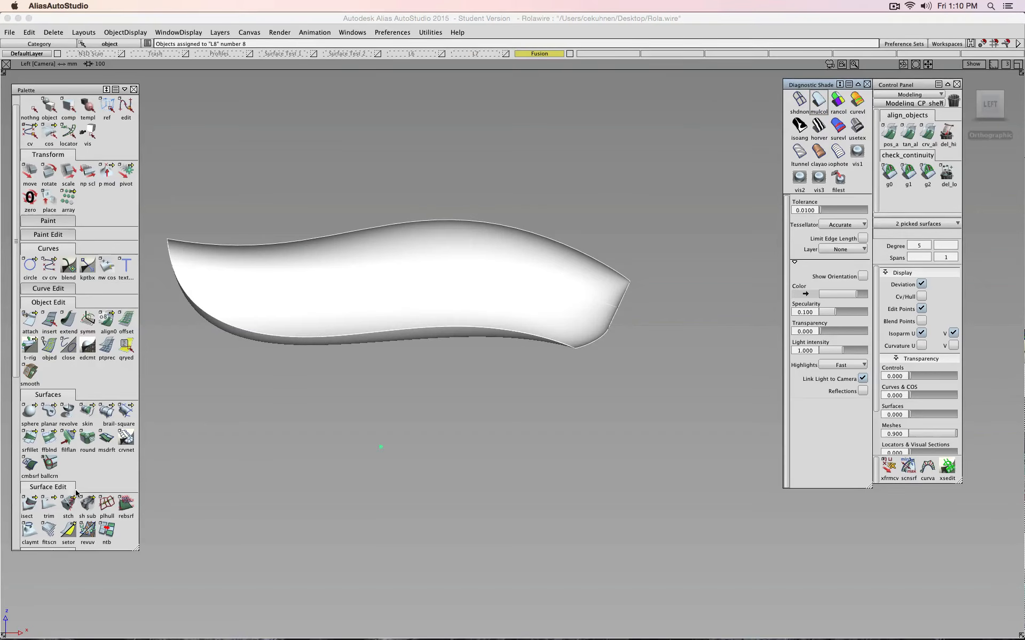
drag(50, 504, 87, 505)
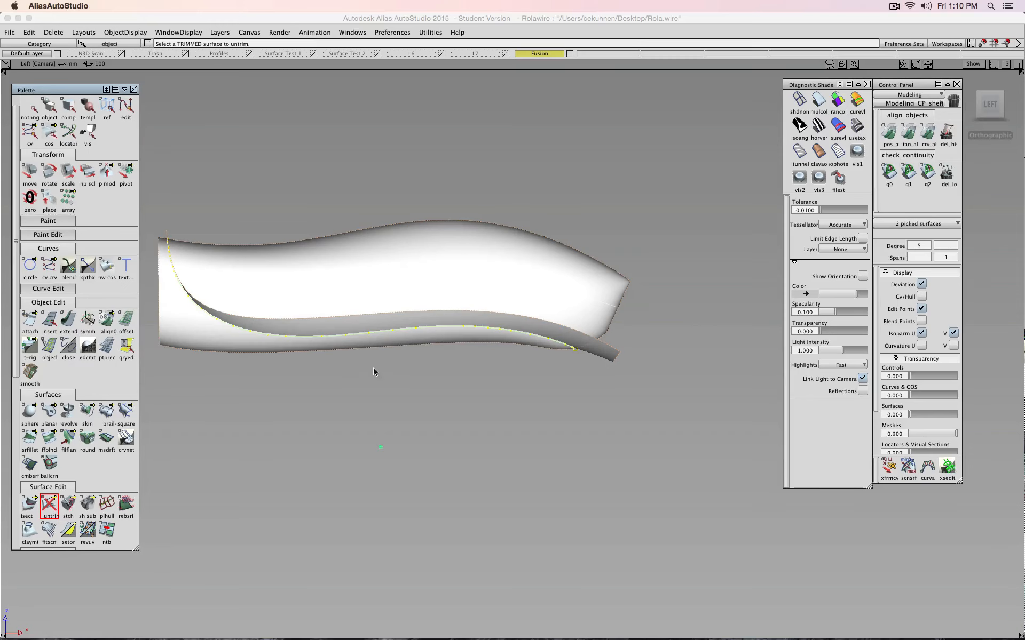
alt+shift+drag(587, 387, 649, 281)
ctrl+shift+drag(300, 408, 333, 419)
drag(153, 163, 736, 495)
key(Delete)
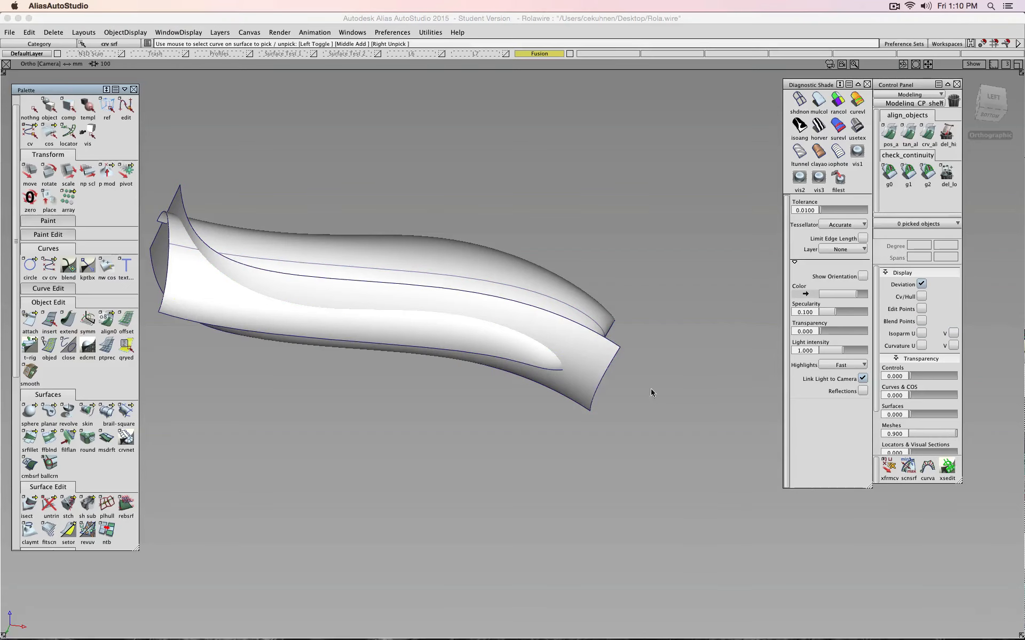
Detach the skin surface lengthwise along its middle curve
alt+shift+drag(650, 393, 599, 262)
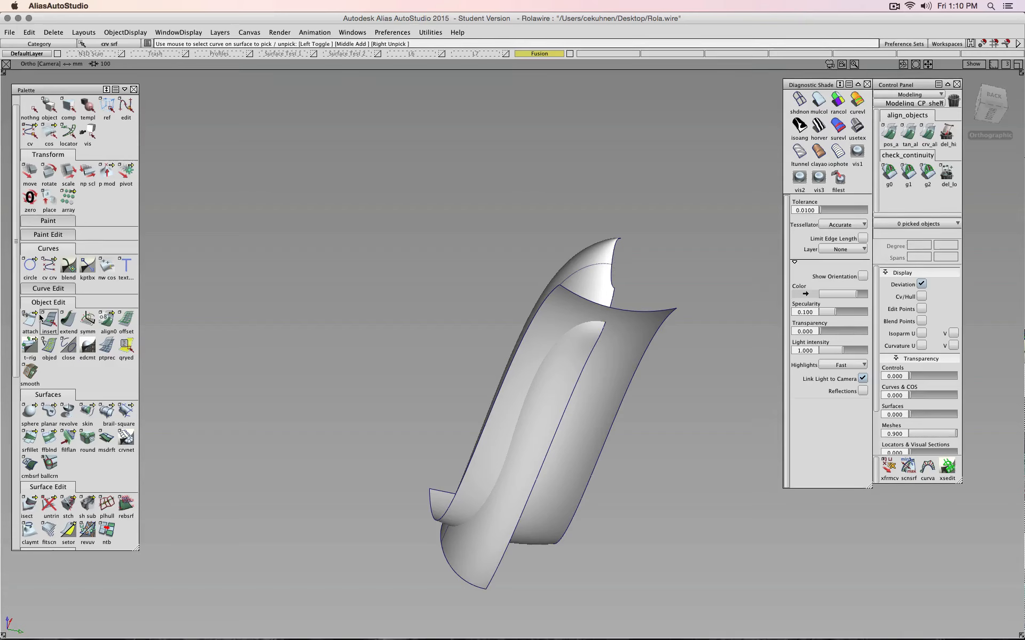
drag(40, 318, 68, 320)
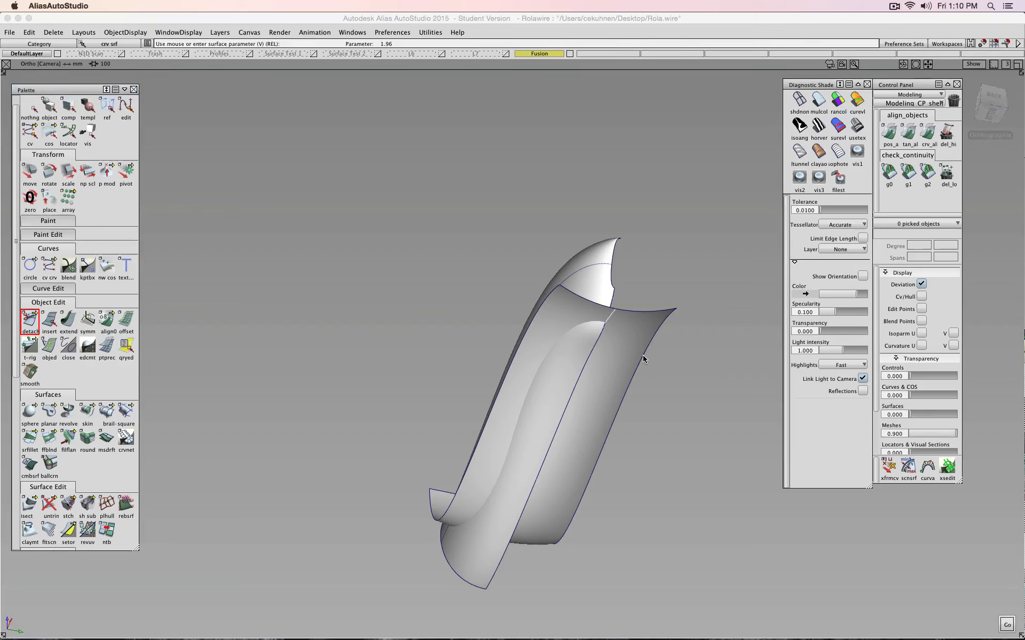
click(616, 334)
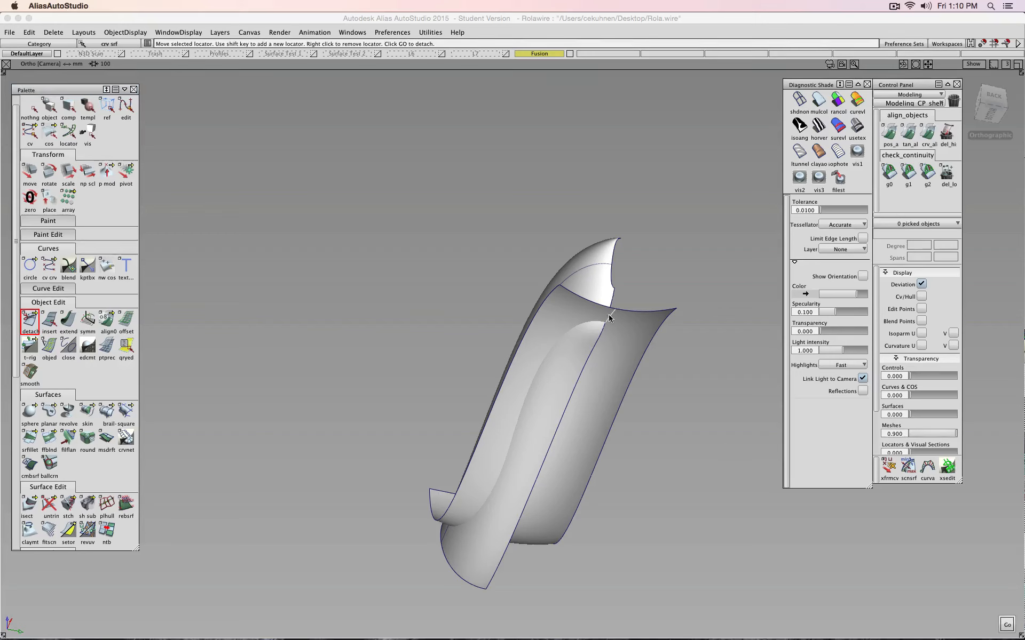
key(space)
Delete the detached skin half opposite the body half, and apply multi-color shading to the remaining surfaces
ctrl+shift+drag(697, 344, 698, 322)
ctrl+shift+drag(696, 343, 697, 368)
click(636, 337)
key(Delete)
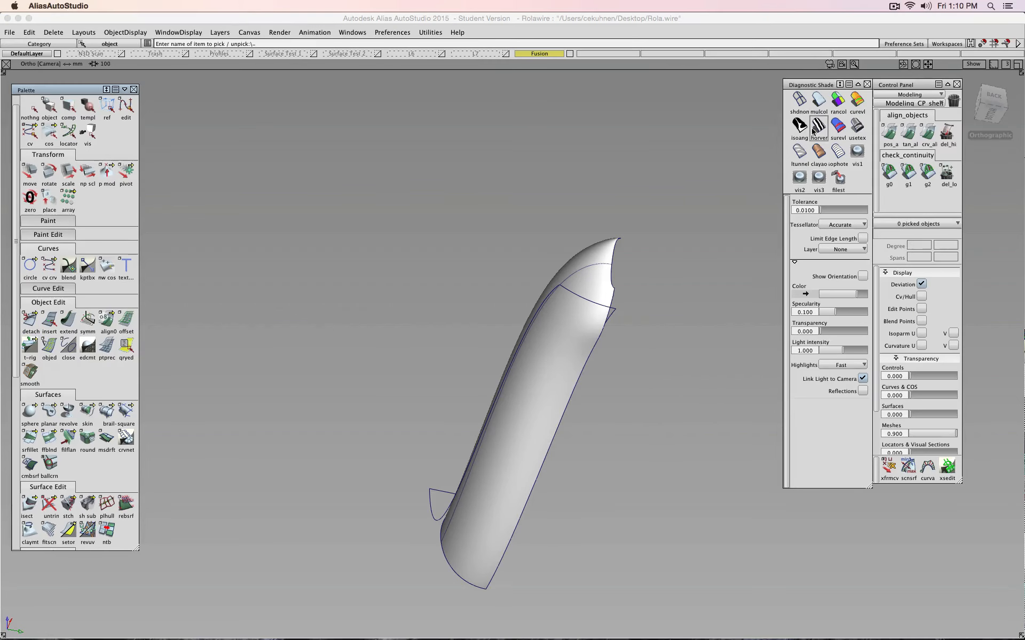
click(821, 104)
mouse_move(650, 256)
alt+shift+mouse_down()
mouse_move(303, 396)
mouse_move(597, 375)
alt+shift+mouse_up()
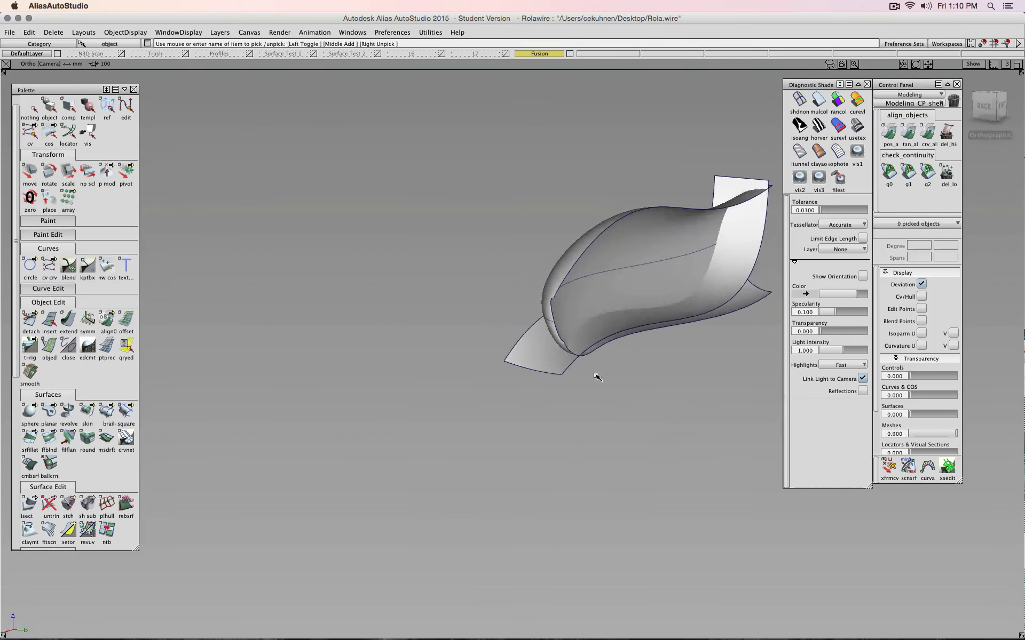
alt+shift+middle_drag(598, 375, 488, 418)
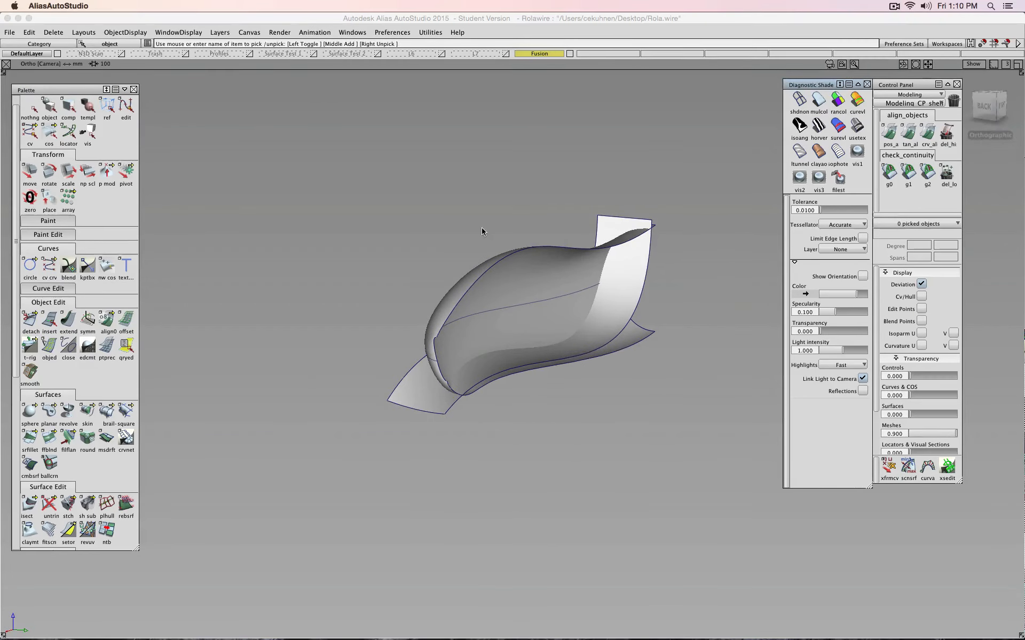